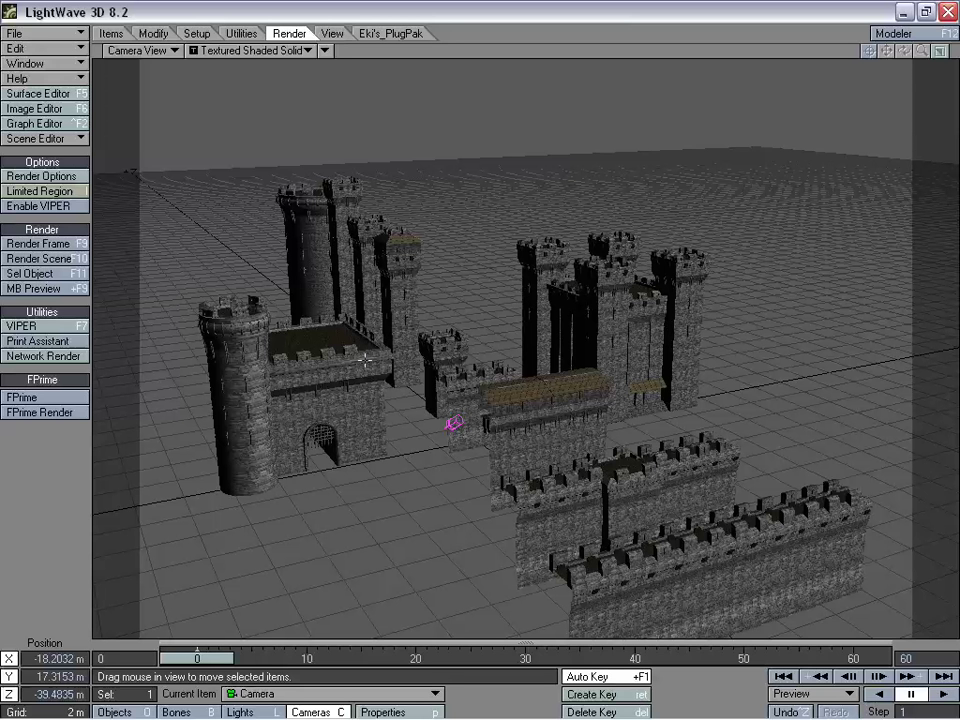
- Examine the bump texture layers of the Tower surface in the Surface Editor
{"action": "left_click", "coordinate": [55, 100]}
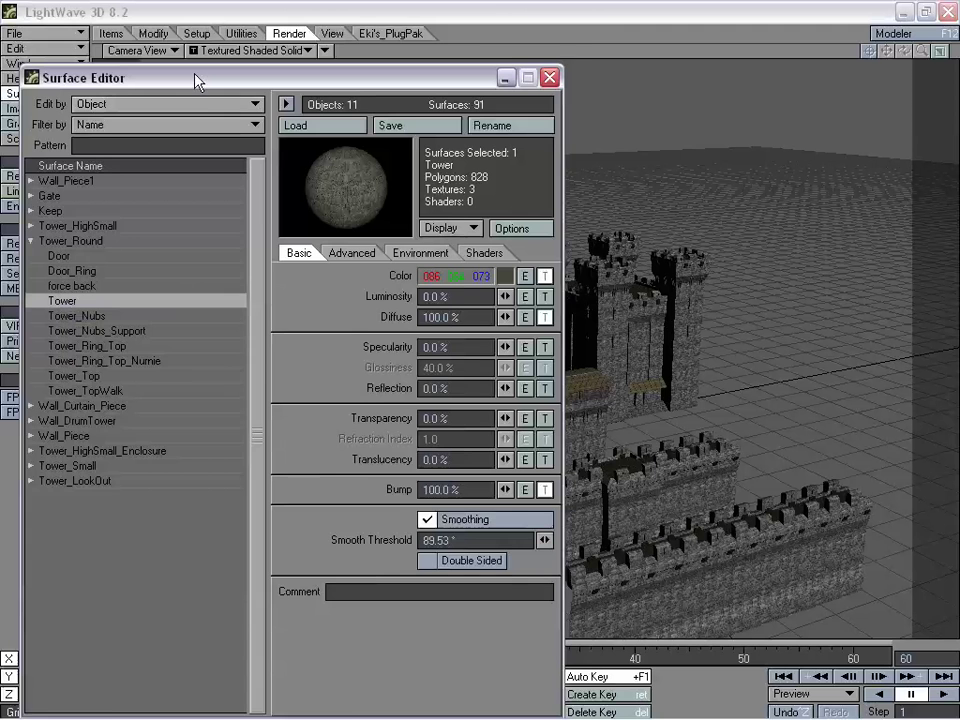
{"action": "left_click_drag", "start_coordinate": [197, 75], "coordinate": [220, 54]}
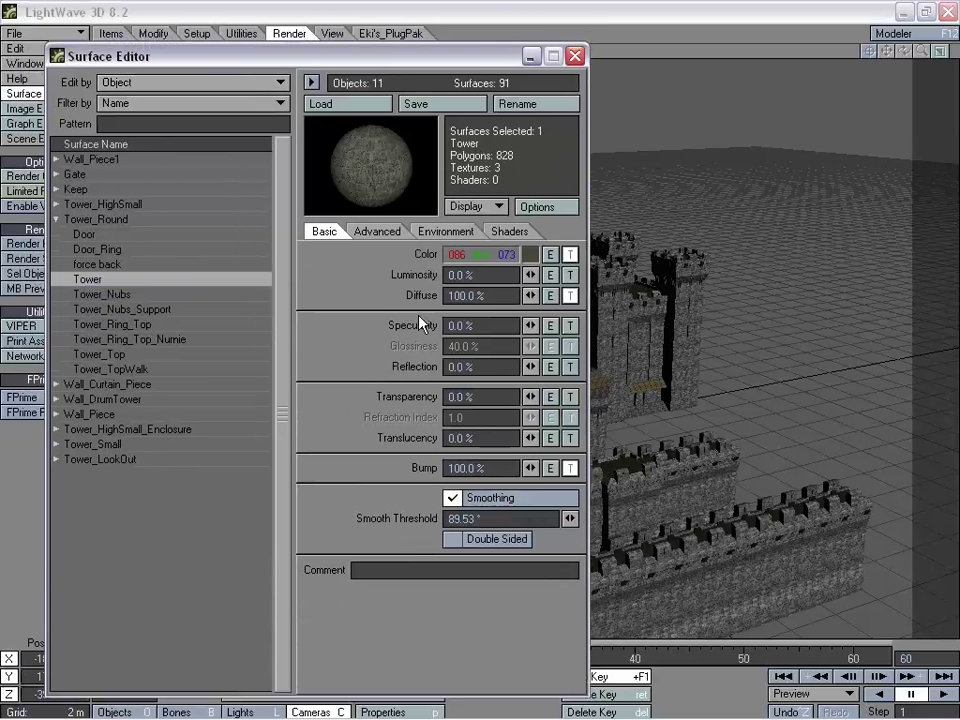
{"action": "left_click", "coordinate": [569, 467]}
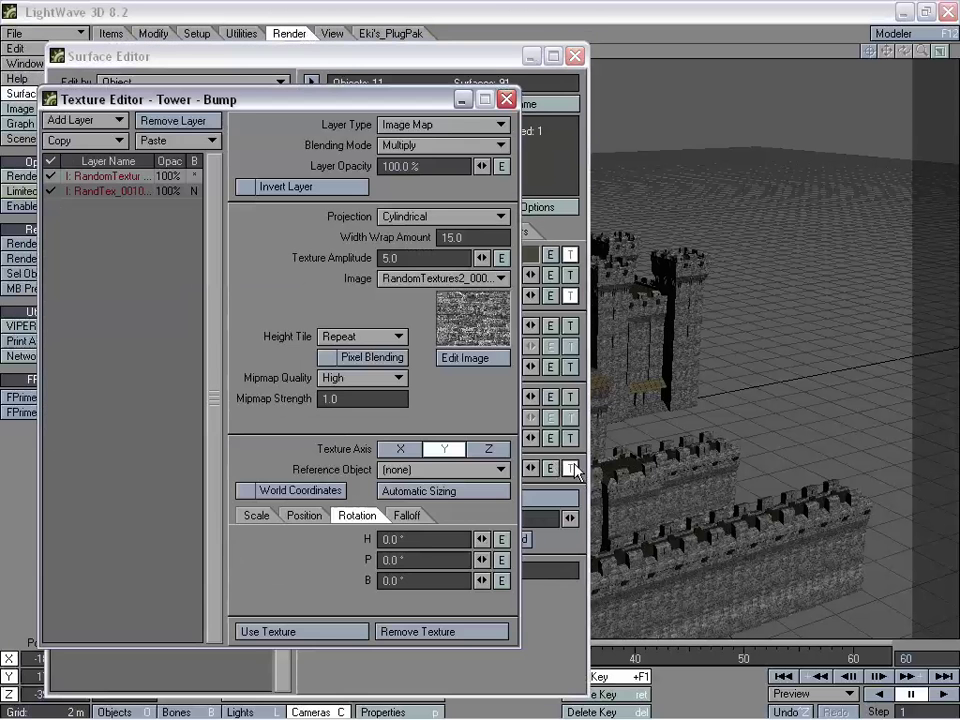
{"action": "left_click", "coordinate": [345, 632]}
{"action": "left_click", "coordinate": [575, 56]}
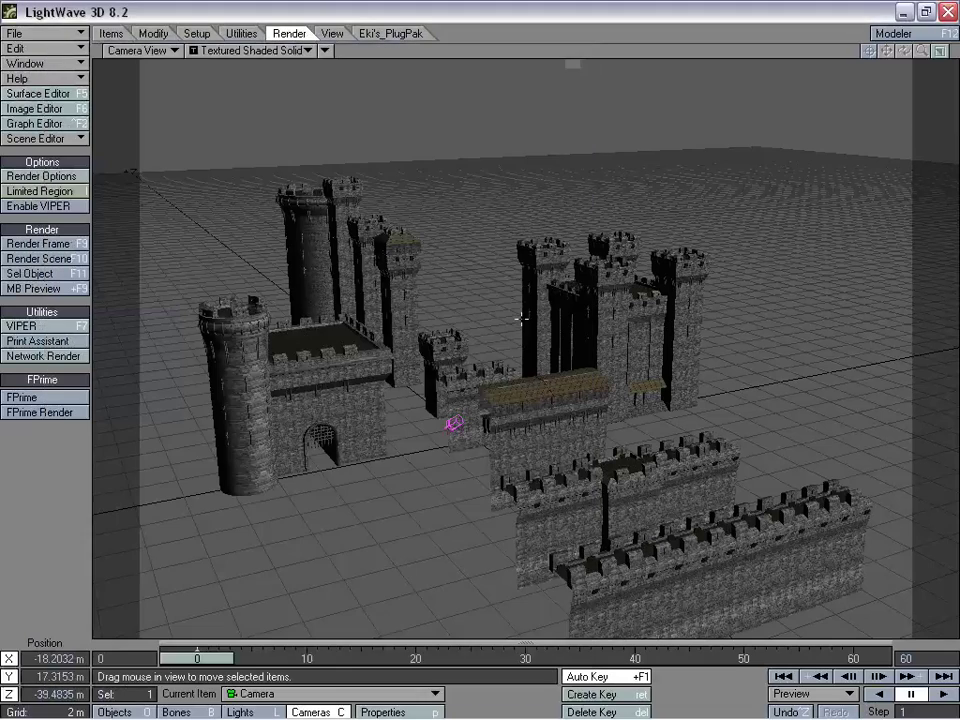
- Move and rotate the camera in close to the front wall piece to examine its brick texture
{"action": "left_click_drag", "start_coordinate": [526, 350], "coordinate": [529, 293]}
{"action": "right_click_drag", "start_coordinate": [529, 293], "coordinate": [529, 381]}
{"action": "left_click_drag", "start_coordinate": [529, 381], "coordinate": [522, 352]}
{"action": "left_click_drag", "start_coordinate": [428, 486], "coordinate": [459, 443]}
{"action": "right_click_drag", "start_coordinate": [459, 425], "coordinate": [455, 452]}
{"action": "left_click_drag", "start_coordinate": [455, 452], "coordinate": [435, 410]}
{"action": "left_click_drag", "start_coordinate": [410, 498], "coordinate": [450, 460]}
{"action": "mouse_move", "coordinate": [450, 460]}
{"action": "right_mouse_down"}
{"action": "mouse_move", "coordinate": [450, 493]}
{"action": "mouse_move", "coordinate": [450, 479]}
{"action": "right_mouse_up"}
{"action": "key", "text": "y"}
{"action": "left_click_drag", "start_coordinate": [435, 471], "coordinate": [482, 470]}
{"action": "key", "text": "t"}
{"action": "left_click_drag", "start_coordinate": [482, 470], "coordinate": [453, 406]}
{"action": "right_click_drag", "start_coordinate": [453, 406], "coordinate": [453, 433]}
{"action": "left_click_drag", "start_coordinate": [497, 462], "coordinate": [501, 446]}
{"action": "right_click_drag", "start_coordinate": [501, 446], "coordinate": [501, 460]}
{"action": "left_click_drag", "start_coordinate": [499, 430], "coordinate": [499, 455]}
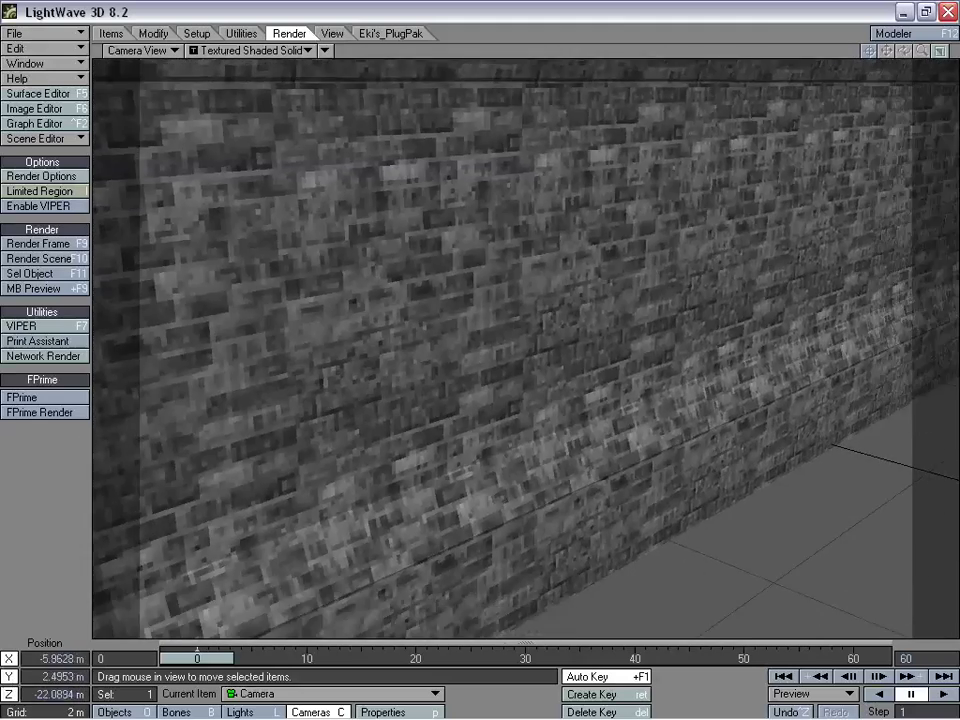
- Pull the camera back until the whole wall piece is in frame and render the current frame as a test
{"action": "left_click", "coordinate": [240, 34]}
{"action": "left_click_drag", "start_coordinate": [390, 230], "coordinate": [390, 270]}
{"action": "mouse_move", "coordinate": [390, 270]}
{"action": "right_mouse_down"}
{"action": "mouse_move", "coordinate": [390, 231]}
{"action": "mouse_move", "coordinate": [390, 250]}
{"action": "right_mouse_up"}
{"action": "left_click_drag", "start_coordinate": [439, 156], "coordinate": [436, 169]}
{"action": "left_click", "coordinate": [290, 34]}
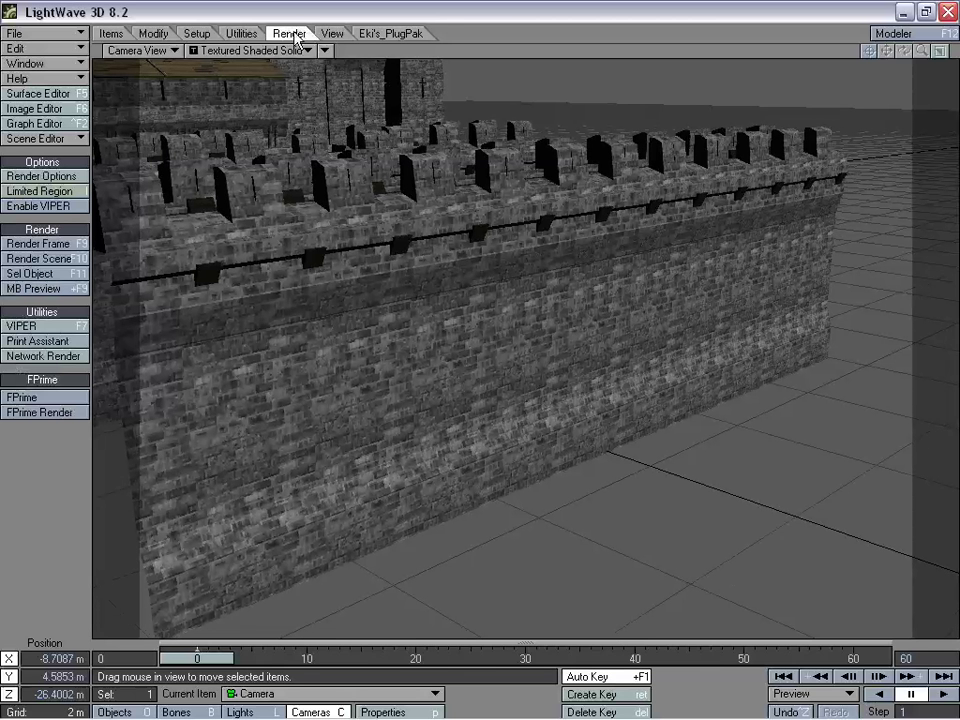
{"action": "left_click", "coordinate": [40, 243]}
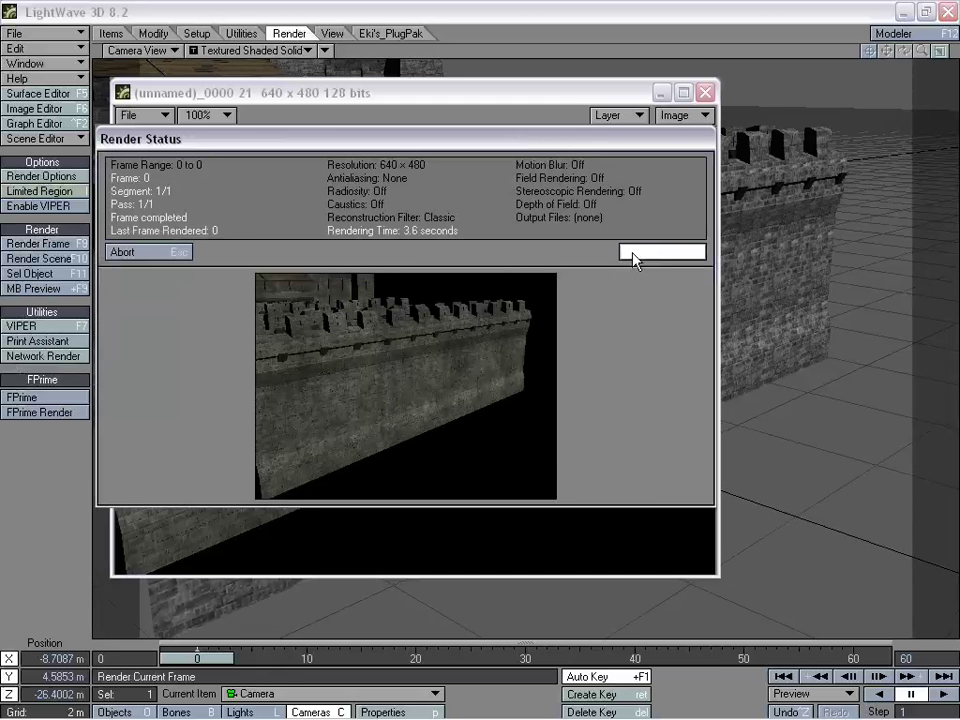
{"action": "key", "text": "Return"}
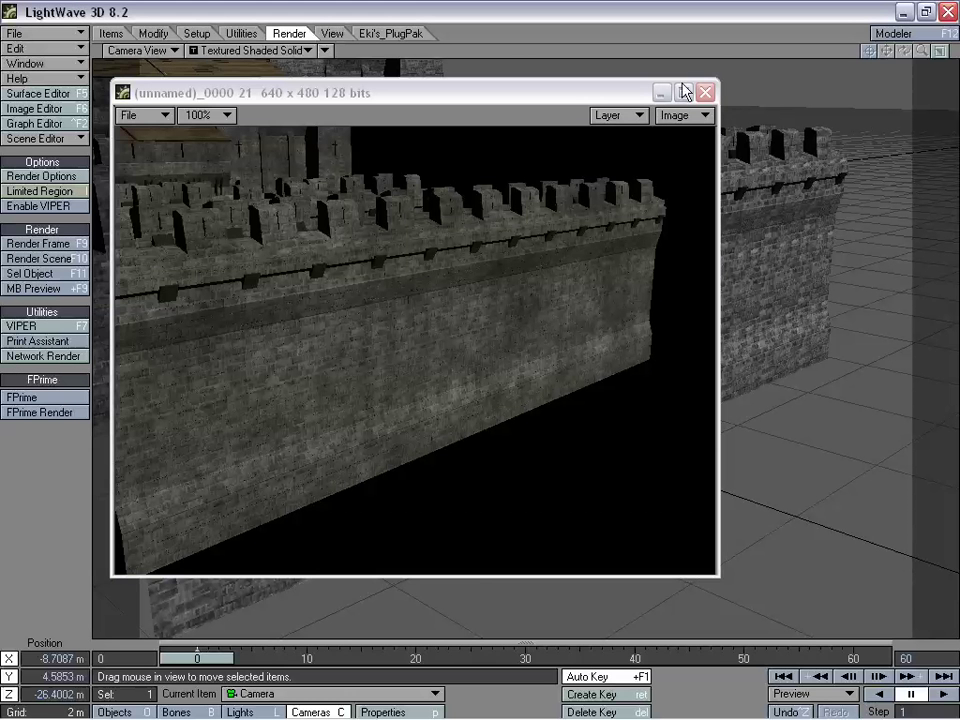
{"action": "left_click", "coordinate": [704, 92]}
- Raise and pull back the camera until it overlooks the complete set of castle pieces
{"action": "left_click_drag", "start_coordinate": [690, 370], "coordinate": [610, 365]}
{"action": "right_click_drag", "start_coordinate": [610, 365], "coordinate": [610, 183]}
{"action": "right_click_drag", "start_coordinate": [413, 266], "coordinate": [413, 280]}
{"action": "key", "text": "y"}
{"action": "left_click_drag", "start_coordinate": [420, 286], "coordinate": [190, 78]}
{"action": "key", "text": "t"}
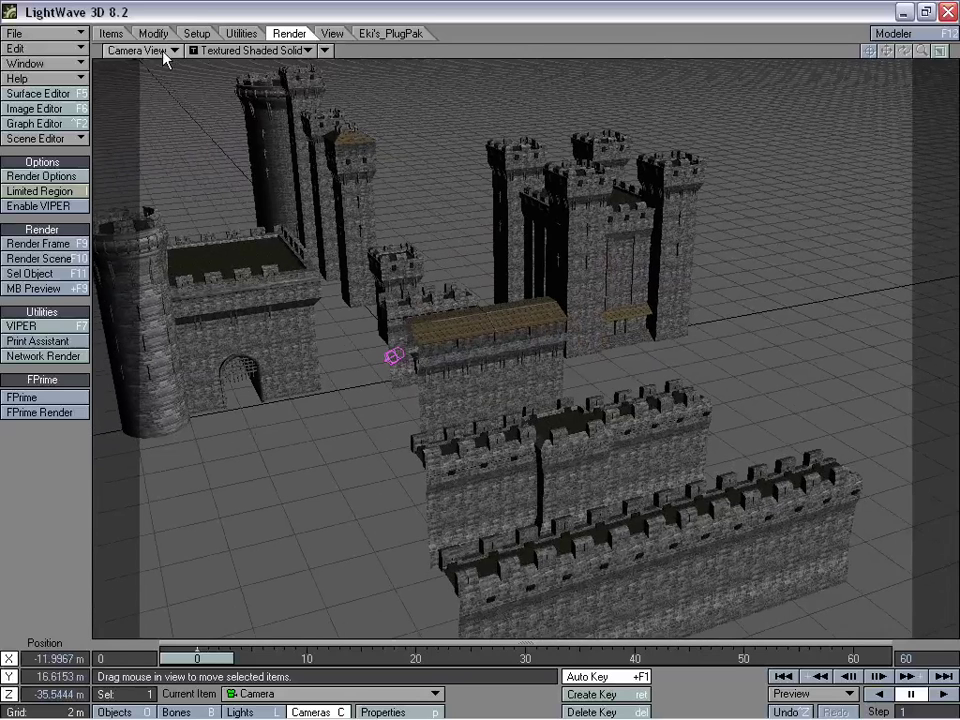
- In the top view, move the long wall piece and the drum tower wall off the central column toward negative X
{"action": "left_click", "coordinate": [137, 52]}
{"action": "left_click", "coordinate": [225, 38]}
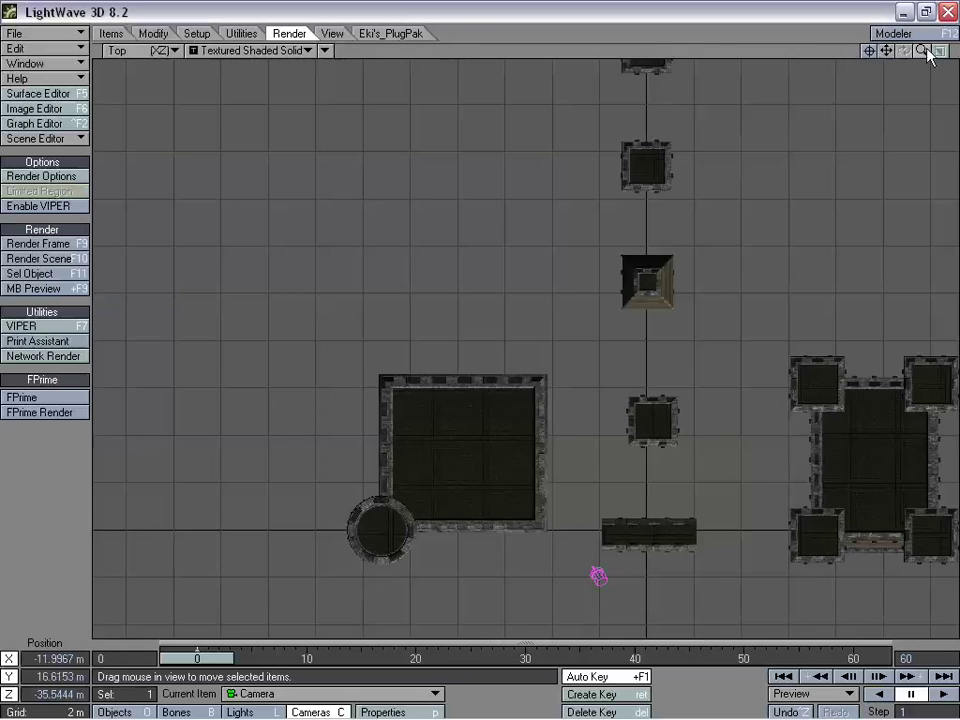
{"action": "left_click_drag", "start_coordinate": [921, 50], "coordinate": [923, 125]}
{"action": "left_click_drag", "start_coordinate": [902, 74], "coordinate": [920, 51]}
{"action": "left_click", "coordinate": [541, 530]}
{"action": "left_click_drag", "start_coordinate": [541, 530], "coordinate": [350, 154]}
{"action": "left_click", "coordinate": [558, 480]}
{"action": "left_click_drag", "start_coordinate": [557, 485], "coordinate": [340, 238]}
- Spread the roofed curtain wall, short wall and small tower toward positive X, and the roofed high tower toward negative X
{"action": "left_click", "coordinate": [541, 421]}
{"action": "left_click_drag", "start_coordinate": [541, 421], "coordinate": [747, 193]}
{"action": "left_click", "coordinate": [534, 352]}
{"action": "left_click_drag", "start_coordinate": [534, 352], "coordinate": [638, 162]}
{"action": "left_click", "coordinate": [538, 311]}
{"action": "left_click_drag", "start_coordinate": [538, 311], "coordinate": [766, 145]}
{"action": "left_click_drag", "start_coordinate": [534, 250], "coordinate": [454, 188]}
- Move the gatehouse forward to about X -3 m, Z -12.3 m
{"action": "left_click", "coordinate": [481, 320]}
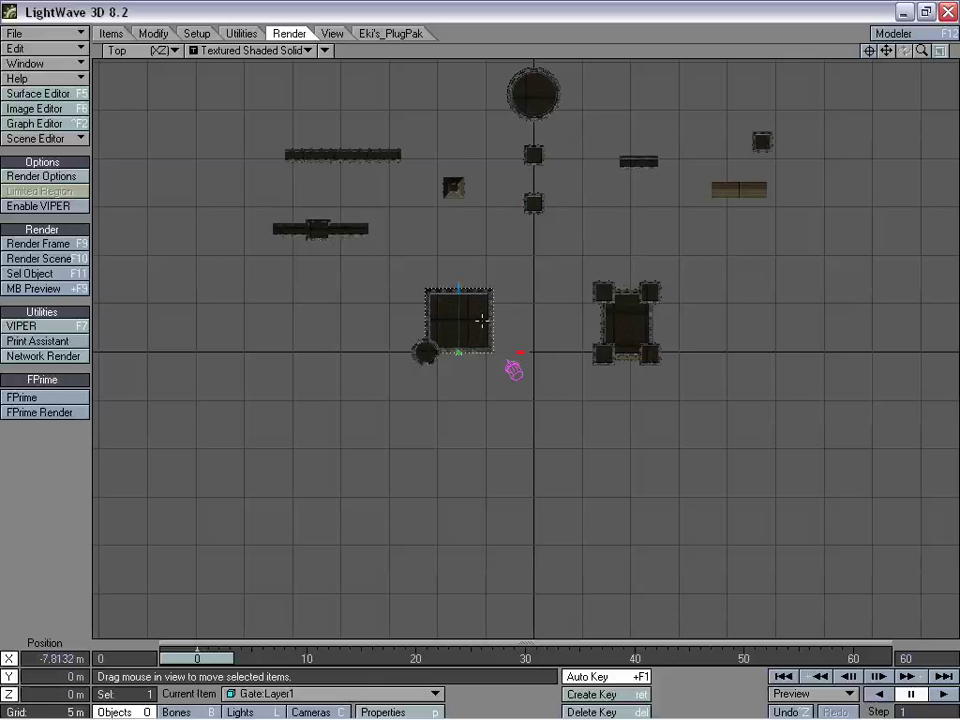
{"action": "left_click_drag", "start_coordinate": [473, 433], "coordinate": [521, 551]}
{"action": "left_click", "coordinate": [514, 441]}
{"action": "left_click", "coordinate": [482, 458]}
- Choose Gate:Layer1 as parent item of the gate's round tower, and nudge the gatehouse to about Z -12.4 m
{"action": "left_click", "coordinate": [466, 476]}
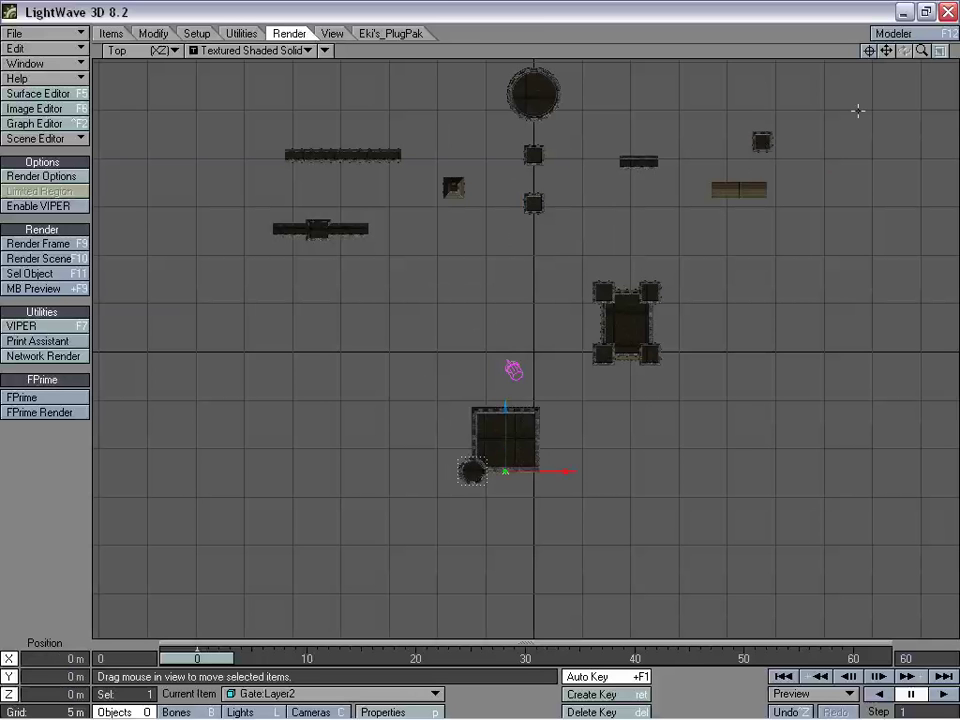
{"action": "left_click_drag", "start_coordinate": [921, 51], "coordinate": [955, 51]}
{"action": "mouse_move", "coordinate": [887, 51]}
{"action": "left_mouse_down"}
{"action": "mouse_move", "coordinate": [911, 2]}
{"action": "mouse_move", "coordinate": [886, 50]}
{"action": "left_mouse_up"}
{"action": "key", "text": "m"}
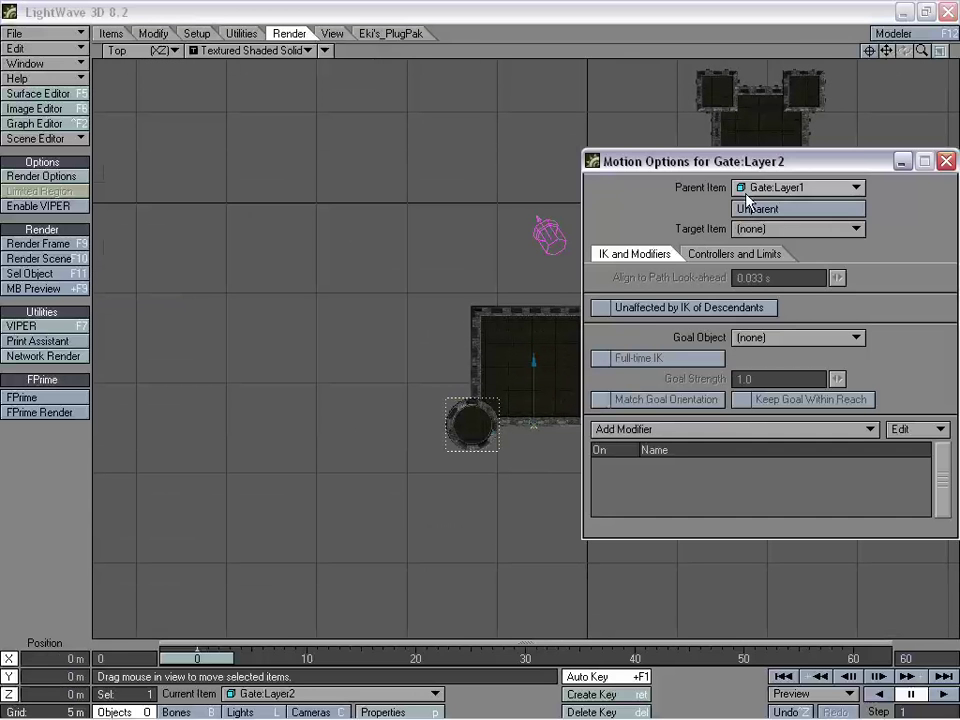
{"action": "left_click", "coordinate": [776, 190]}
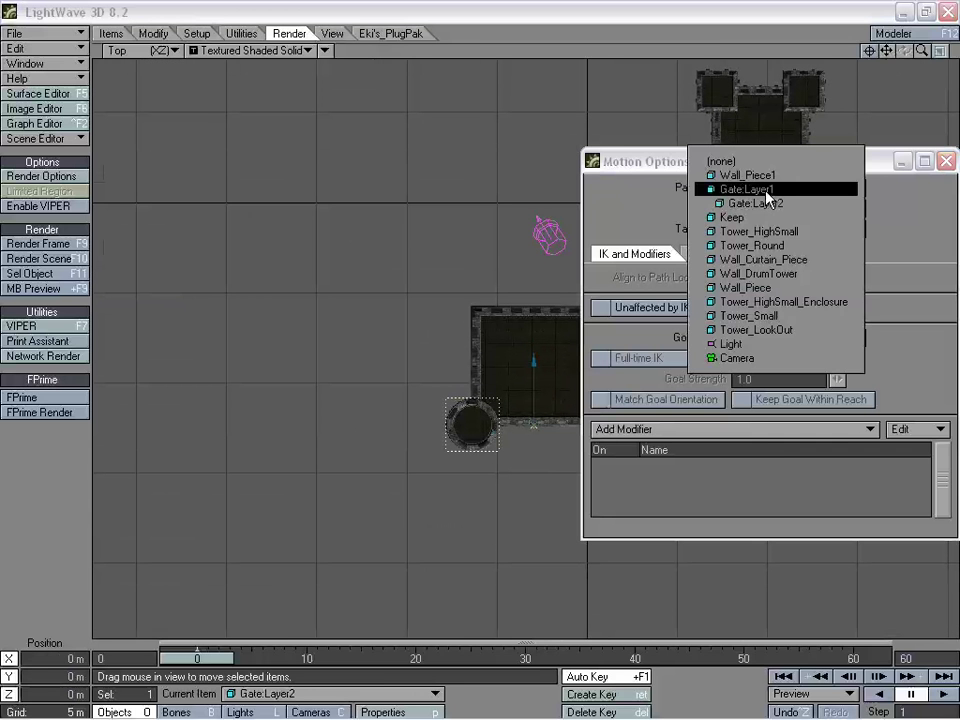
{"action": "left_click", "coordinate": [735, 190]}
{"action": "left_click", "coordinate": [946, 160]}
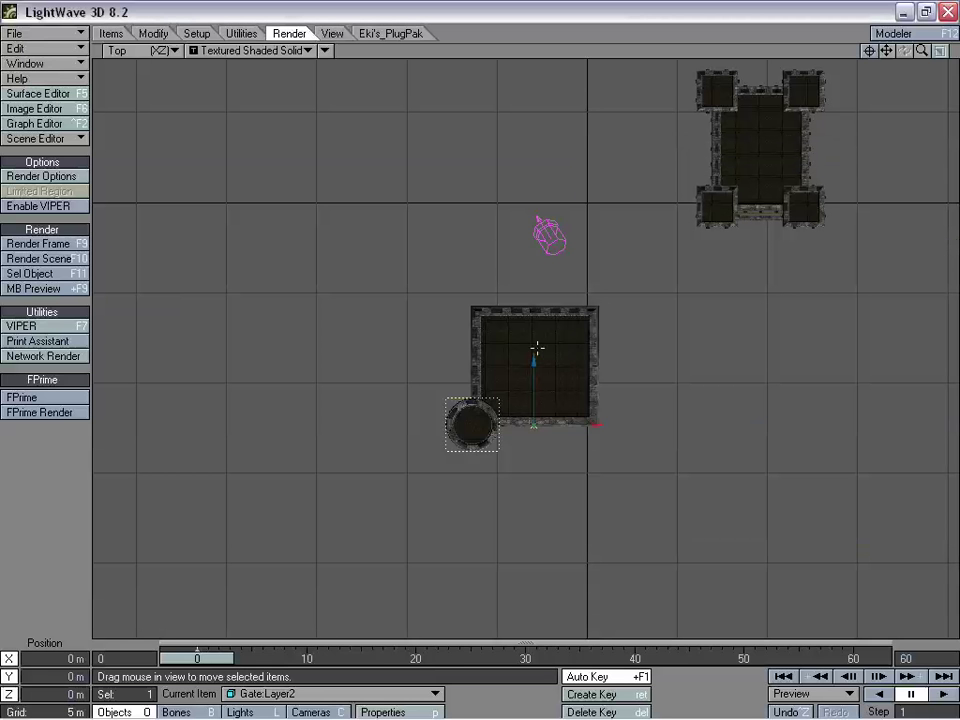
{"action": "left_click", "coordinate": [538, 346]}
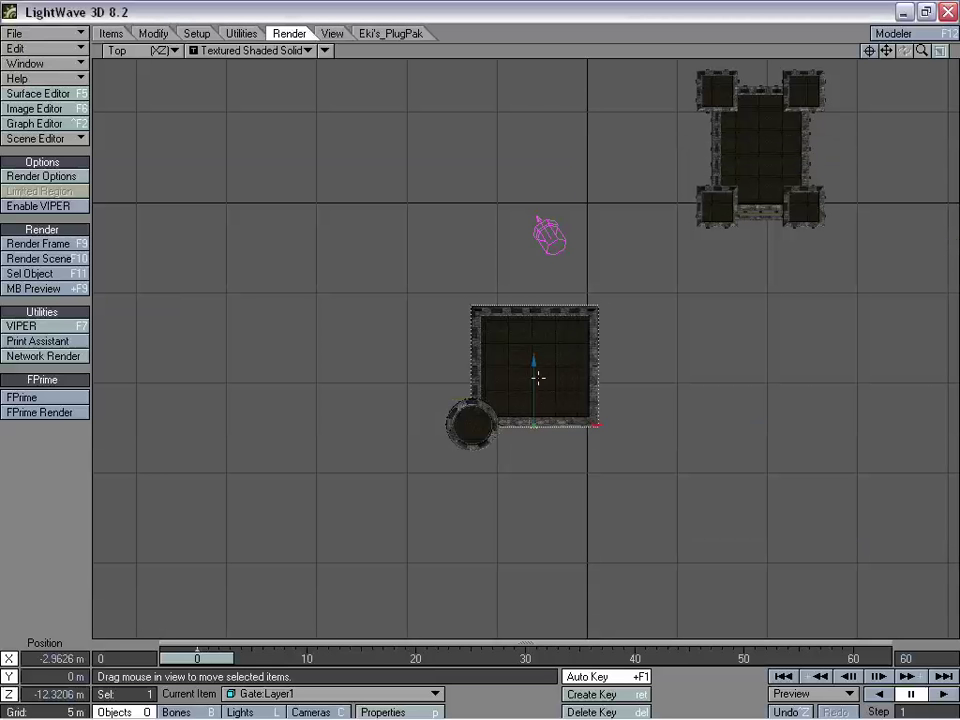
{"action": "mouse_move", "coordinate": [536, 365]}
{"action": "left_mouse_down"}
{"action": "mouse_move", "coordinate": [535, 391]}
{"action": "mouse_move", "coordinate": [535, 359]}
{"action": "left_mouse_up"}
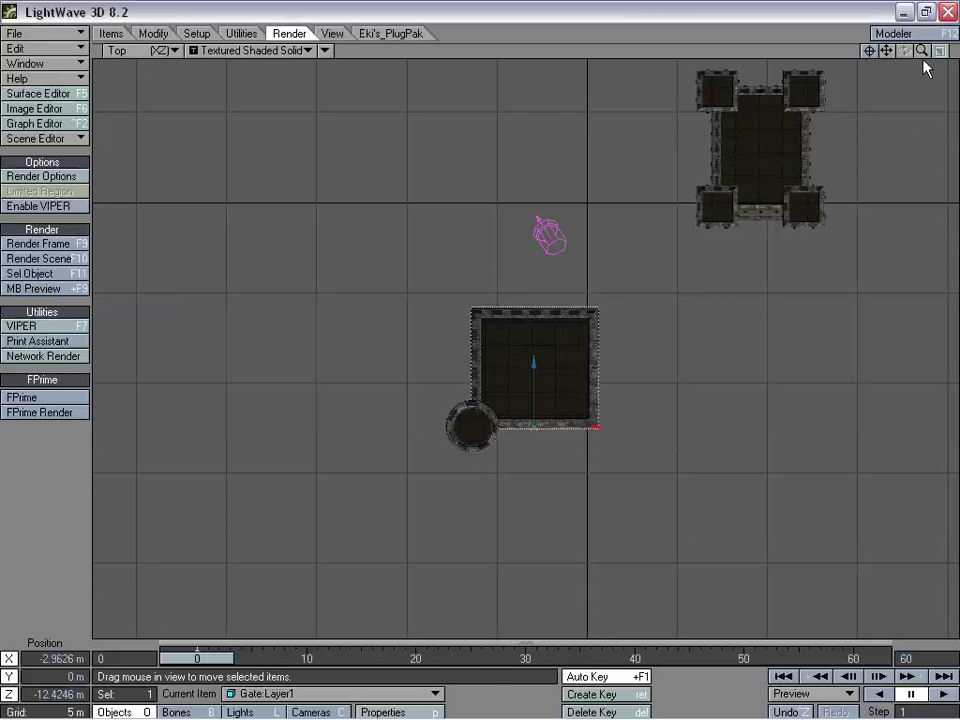
- Clone the gate's round tower and move the copy to the opposite front corner, about X 6.7 m
{"action": "left_click_drag", "start_coordinate": [922, 50], "coordinate": [953, 50]}
{"action": "left_click_drag", "start_coordinate": [886, 50], "coordinate": [926, 1]}
{"action": "left_click", "coordinate": [438, 379]}
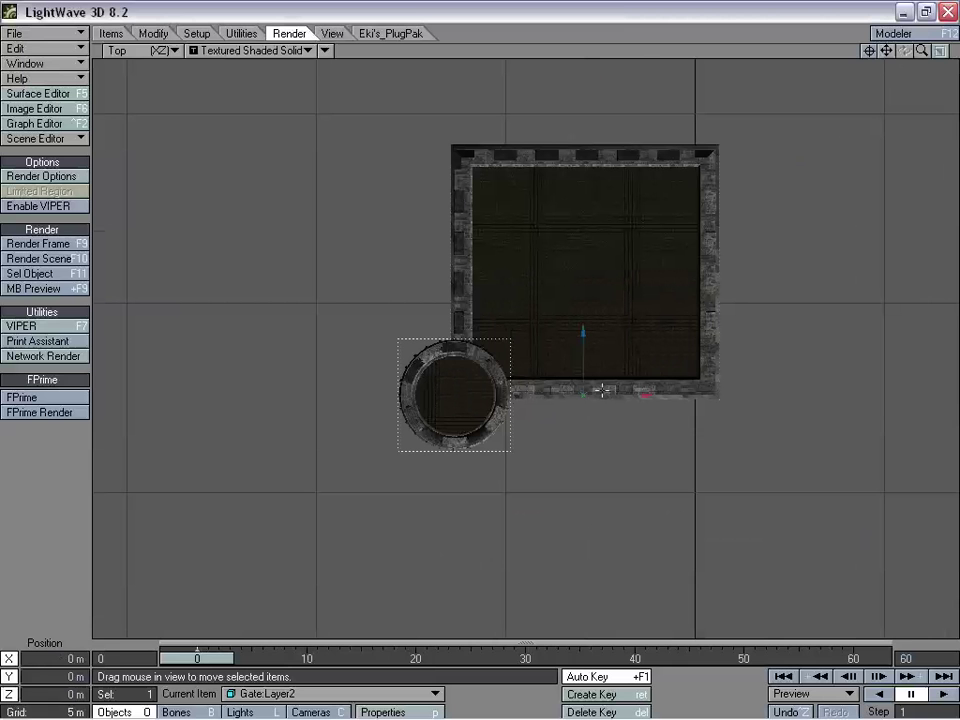
{"action": "key", "text": "ctrl+c"}
{"action": "left_click", "coordinate": [559, 323]}
{"action": "left_click_drag", "start_coordinate": [455, 395], "coordinate": [710, 395]}
- Shift the cloned round tower to about X 6.9 m and review the gatehouse in the perspective view
{"action": "left_click_drag", "start_coordinate": [922, 51], "coordinate": [953, 51]}
{"action": "left_click_drag", "start_coordinate": [887, 51], "coordinate": [715, 52]}
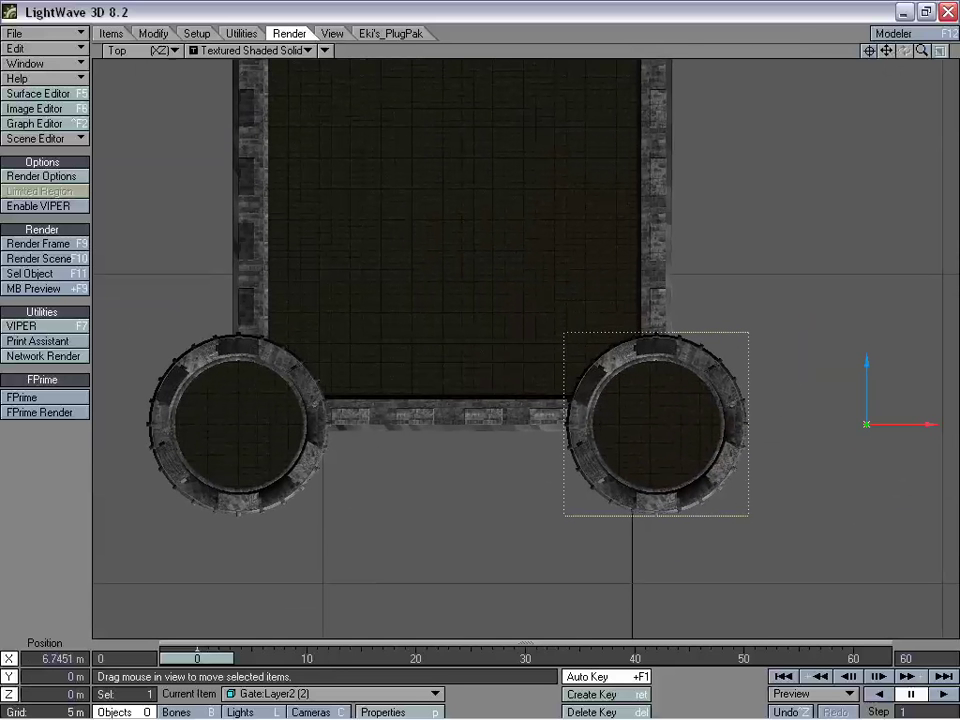
{"action": "left_click_drag", "start_coordinate": [924, 425], "coordinate": [935, 425]}
{"action": "left_click", "coordinate": [117, 50]}
{"action": "left_click", "coordinate": [150, 133]}
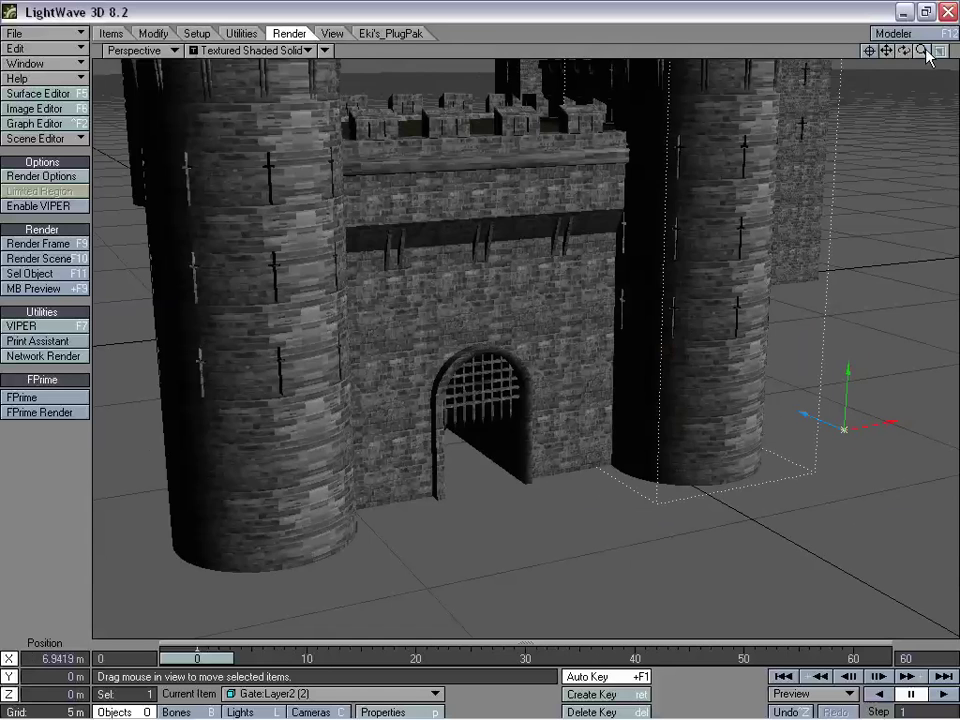
{"action": "left_click_drag", "start_coordinate": [924, 50], "coordinate": [818, 50]}
{"action": "left_click_drag", "start_coordinate": [887, 51], "coordinate": [864, 72]}
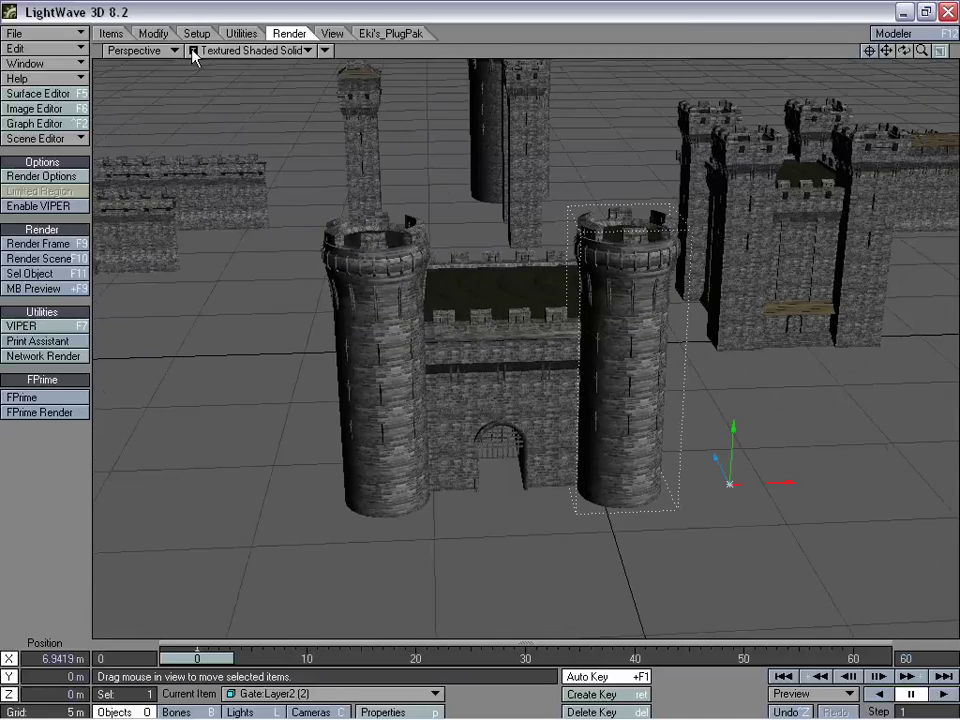
{"action": "left_click", "coordinate": [149, 52]}
{"action": "left_click", "coordinate": [152, 37]}
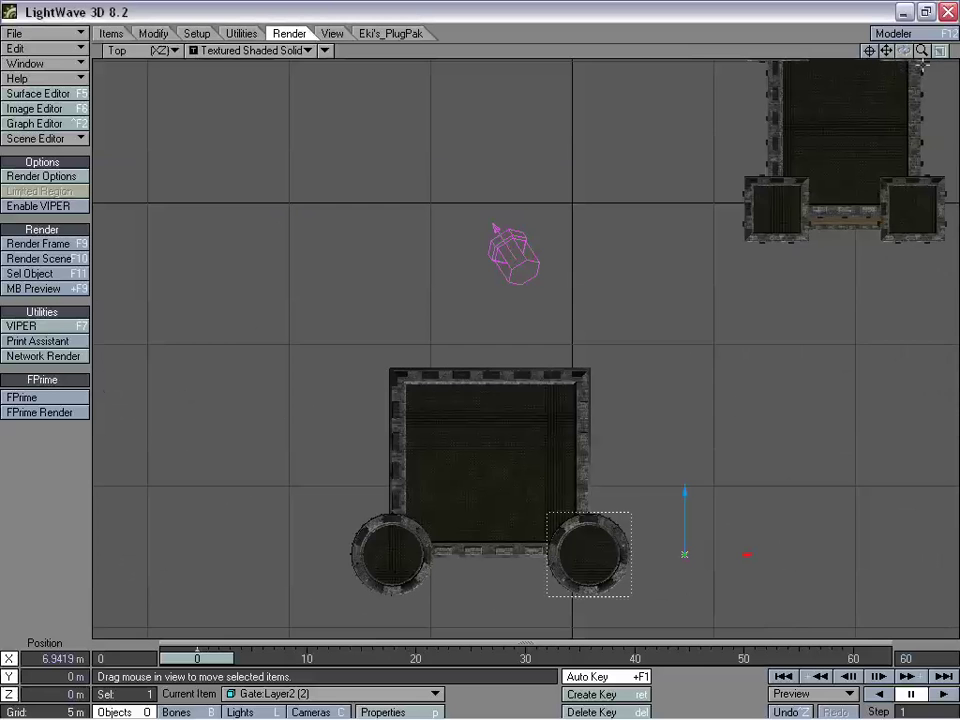
- Move Wall_Piece in the top view to about X -9.2 m, Z 2.3 m, behind the gatehouse
{"action": "left_click_drag", "start_coordinate": [922, 52], "coordinate": [926, 106]}
{"action": "left_click", "coordinate": [706, 130]}
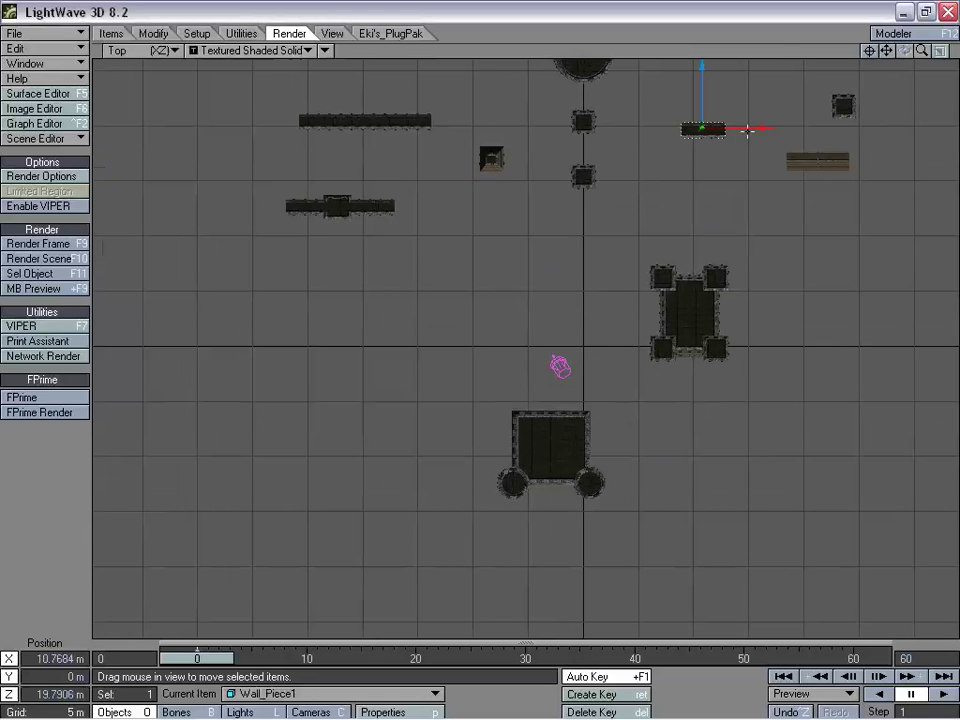
{"action": "left_click", "coordinate": [410, 122]}
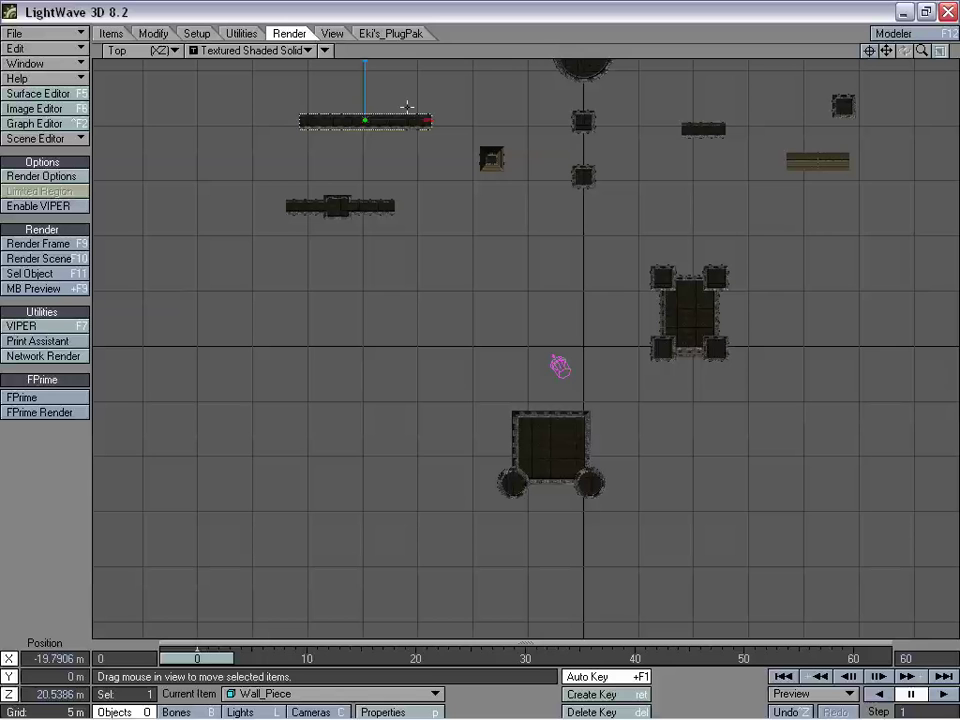
{"action": "left_click_drag", "start_coordinate": [374, 68], "coordinate": [374, 386]}
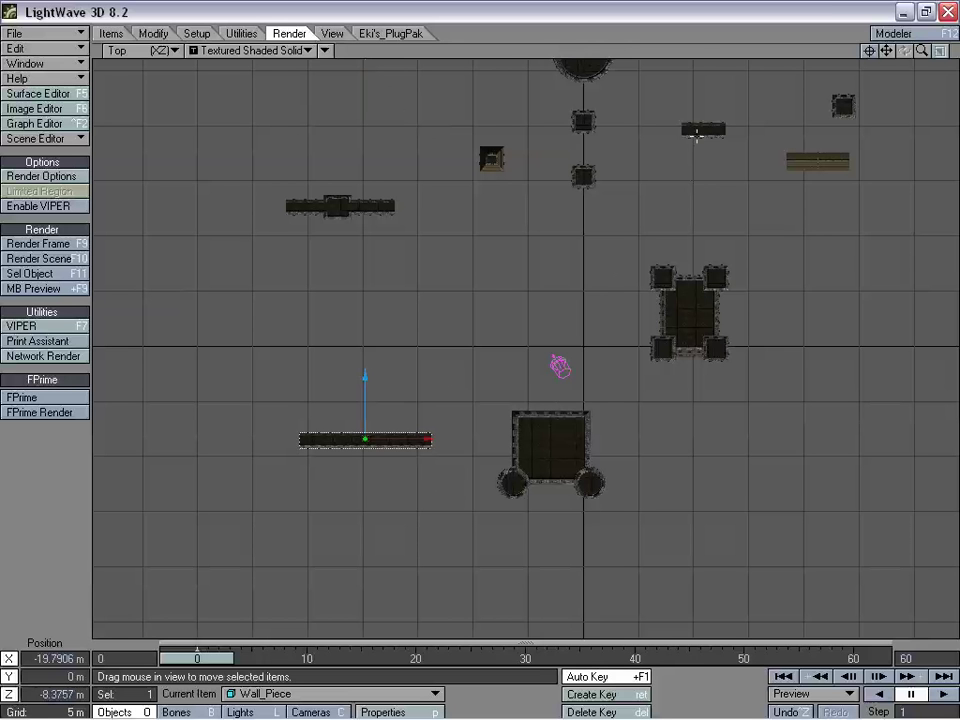
{"action": "left_click", "coordinate": [720, 132]}
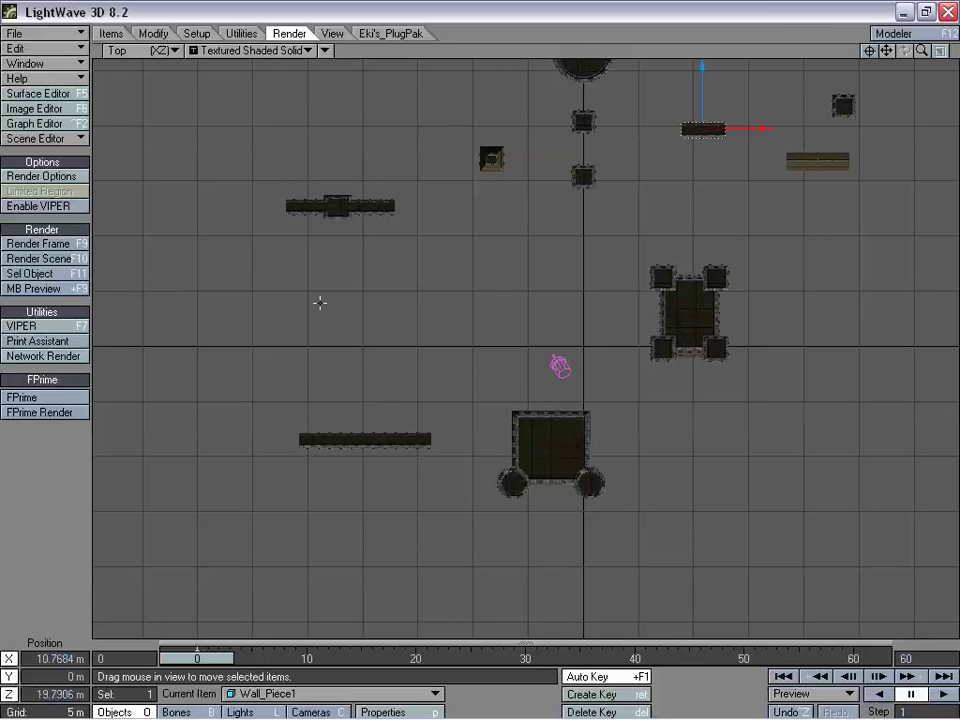
{"action": "left_click", "coordinate": [405, 440]}
{"action": "left_click_drag", "start_coordinate": [410, 459], "coordinate": [526, 341]}
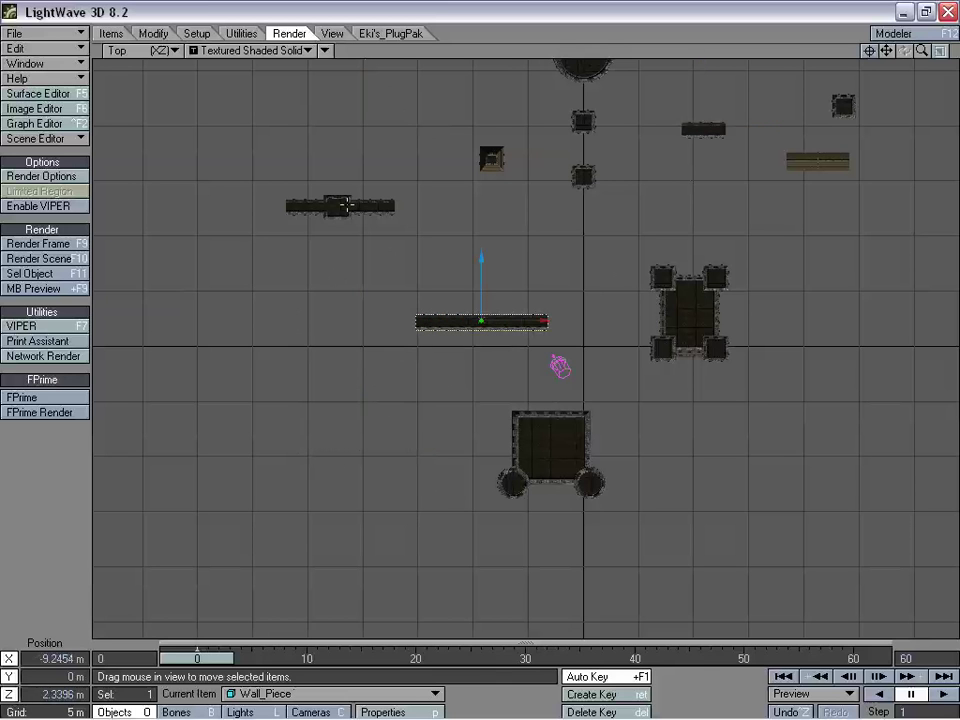
- Move Wall_DrumTower up against the side of the gatehouse, to about X -11.8 m, Z -9.2 m
{"action": "left_click", "coordinate": [337, 207]}
{"action": "left_click_drag", "start_coordinate": [337, 150], "coordinate": [337, 380]}
{"action": "left_click_drag", "start_coordinate": [405, 440], "coordinate": [520, 440]}
{"action": "left_click_drag", "start_coordinate": [451, 376], "coordinate": [453, 386]}
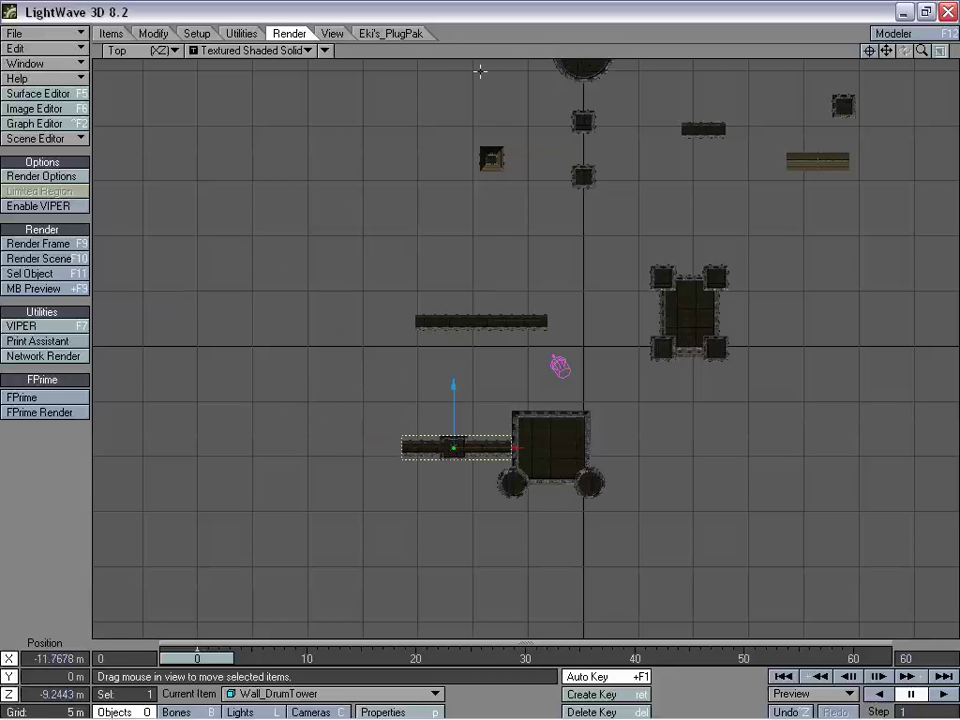
- In the perspective view, slide Wall_DrumTower toward the gatehouse to about X -11.1 m
{"action": "left_click", "coordinate": [118, 50]}
{"action": "left_click", "coordinate": [125, 135]}
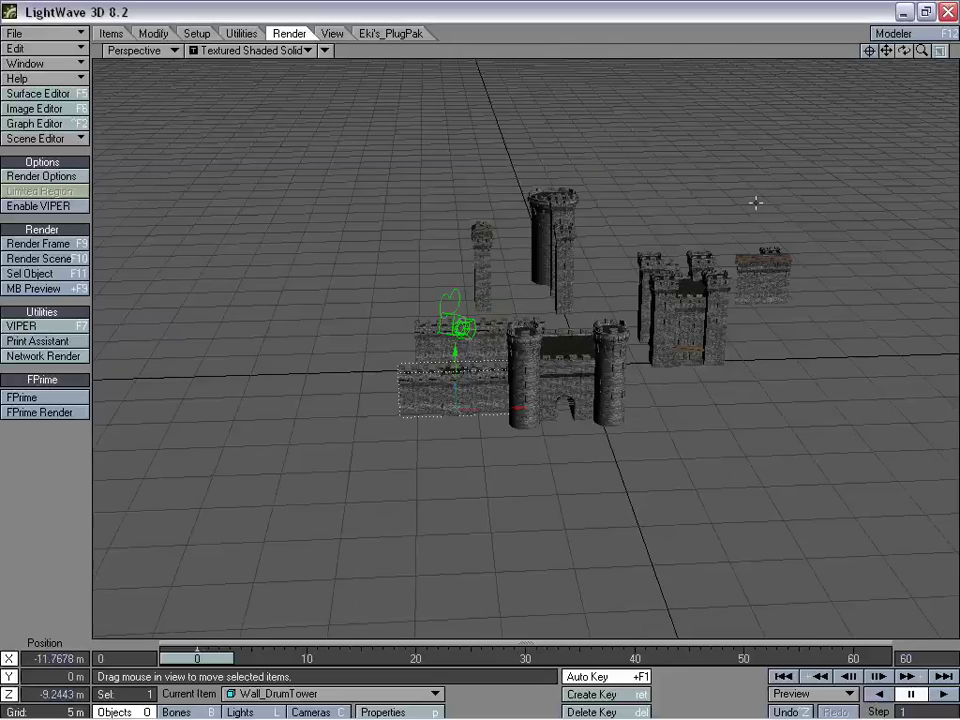
{"action": "mouse_move", "coordinate": [920, 49]}
{"action": "left_mouse_down"}
{"action": "mouse_move", "coordinate": [946, 49]}
{"action": "mouse_move", "coordinate": [904, 52]}
{"action": "left_mouse_up"}
{"action": "left_click_drag", "start_coordinate": [477, 533], "coordinate": [512, 537]}
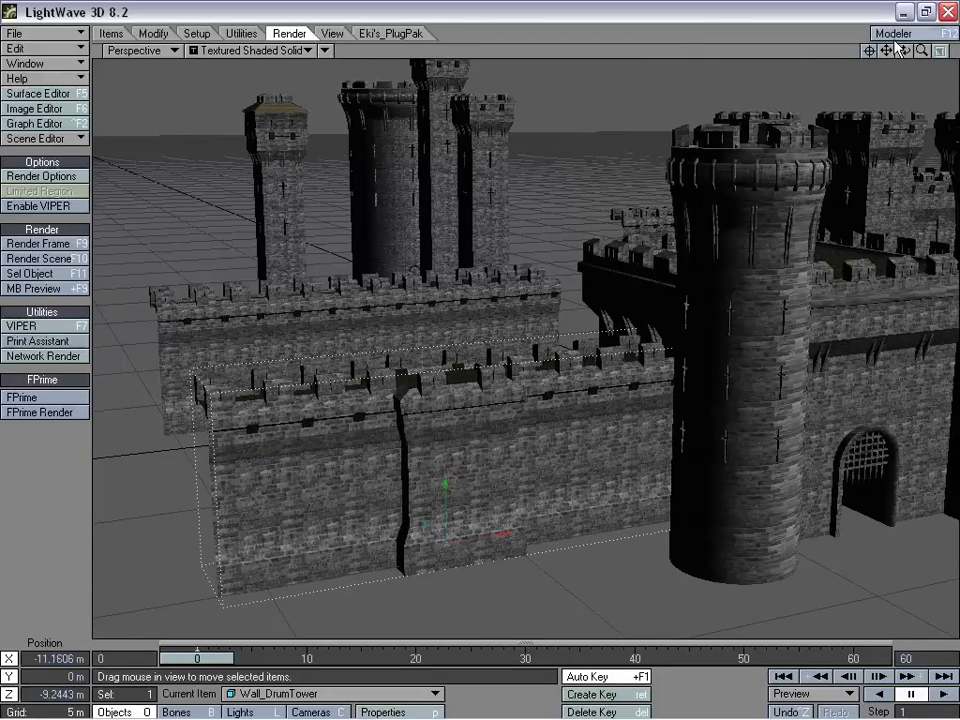
{"action": "left_click_drag", "start_coordinate": [905, 55], "coordinate": [705, 50]}
{"action": "left_click_drag", "start_coordinate": [904, 54], "coordinate": [905, 54]}
{"action": "left_click_drag", "start_coordinate": [795, 64], "coordinate": [716, 70]}
{"action": "mouse_move", "coordinate": [519, 511]}
{"action": "left_mouse_down"}
{"action": "mouse_move", "coordinate": [528, 505]}
{"action": "mouse_move", "coordinate": [492, 529]}
{"action": "mouse_move", "coordinate": [532, 520]}
{"action": "left_mouse_up"}
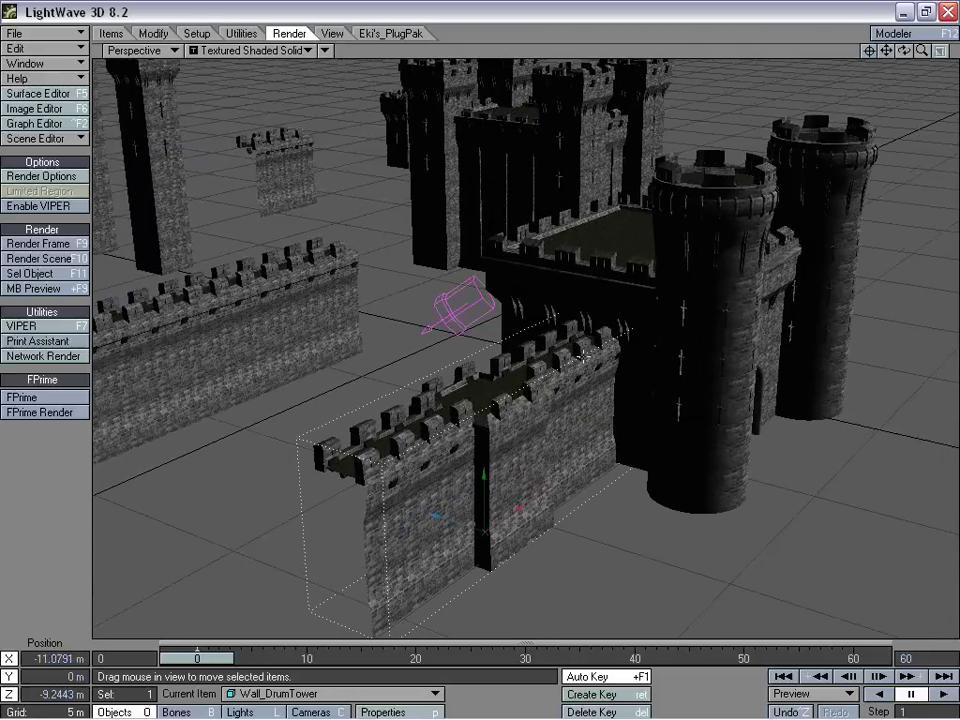
- Shift Wall_DrumTower to about Z -9.5 m and check its join with the gatehouse
{"action": "left_click_drag", "start_coordinate": [904, 53], "coordinate": [936, 40]}
{"action": "left_click_drag", "start_coordinate": [838, 60], "coordinate": [806, 61]}
{"action": "left_click_drag", "start_coordinate": [537, 492], "coordinate": [546, 493]}
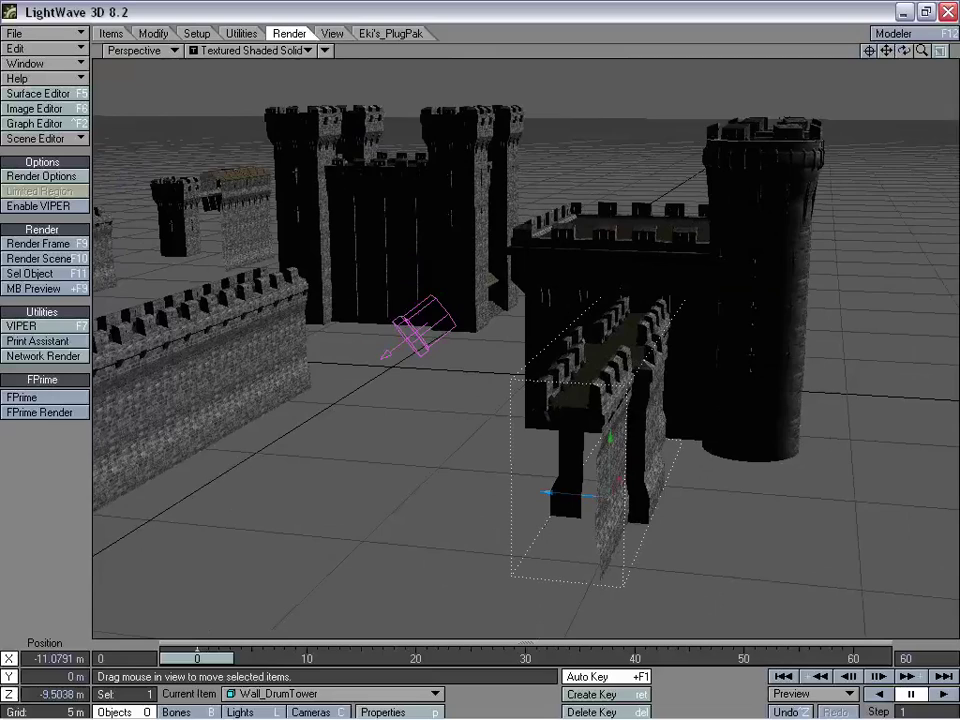
{"action": "left_click_drag", "start_coordinate": [897, 55], "coordinate": [765, 9]}
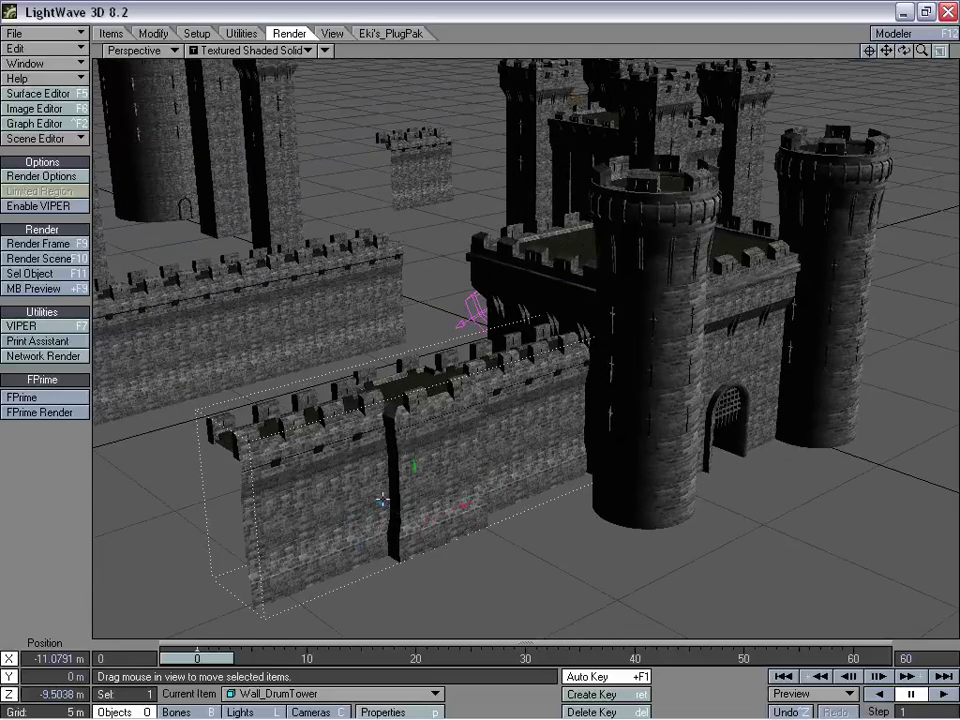
- Raise the scene's ambient intensity to 51% in the light's Global Illumination settings and close the light properties
{"action": "left_click", "coordinate": [238, 711]}
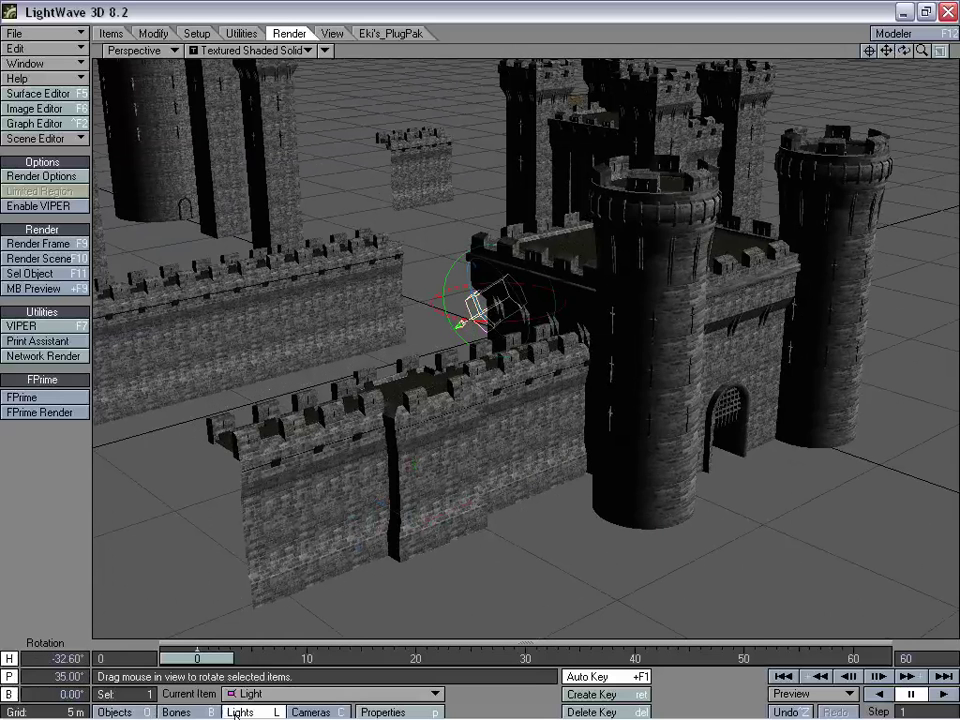
{"action": "left_click", "coordinate": [380, 712]}
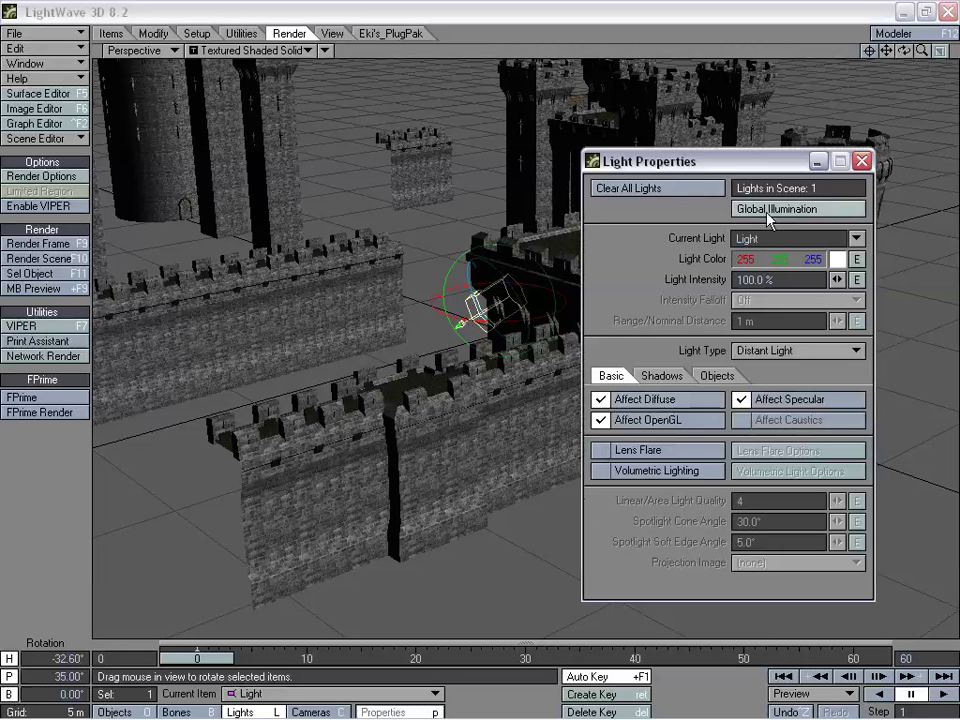
{"action": "left_click", "coordinate": [769, 211]}
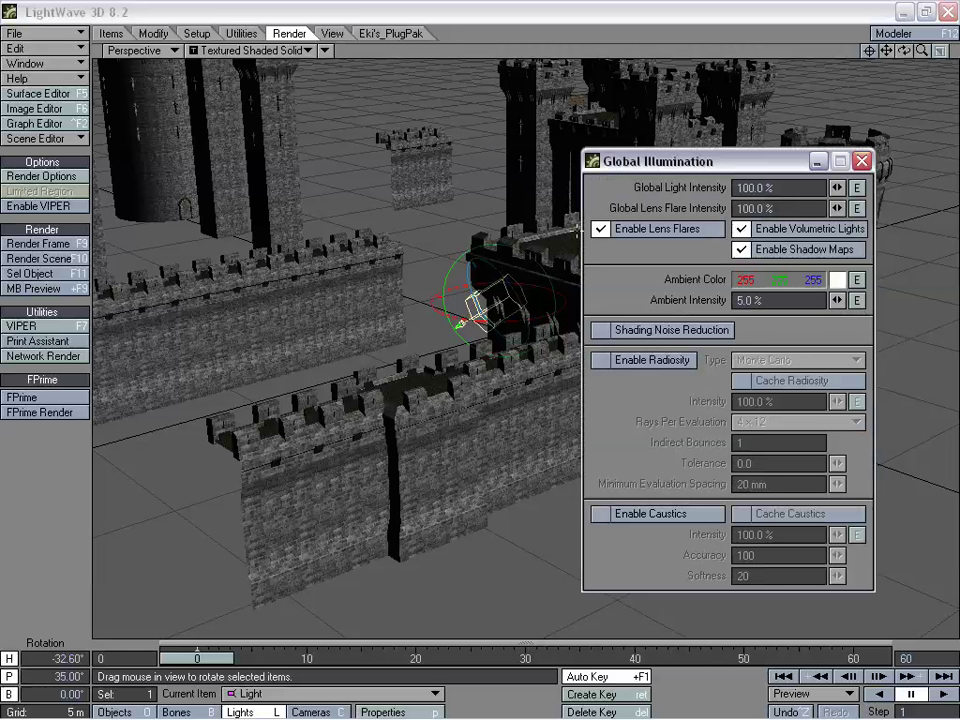
{"action": "left_click_drag", "start_coordinate": [837, 300], "coordinate": [905, 300]}
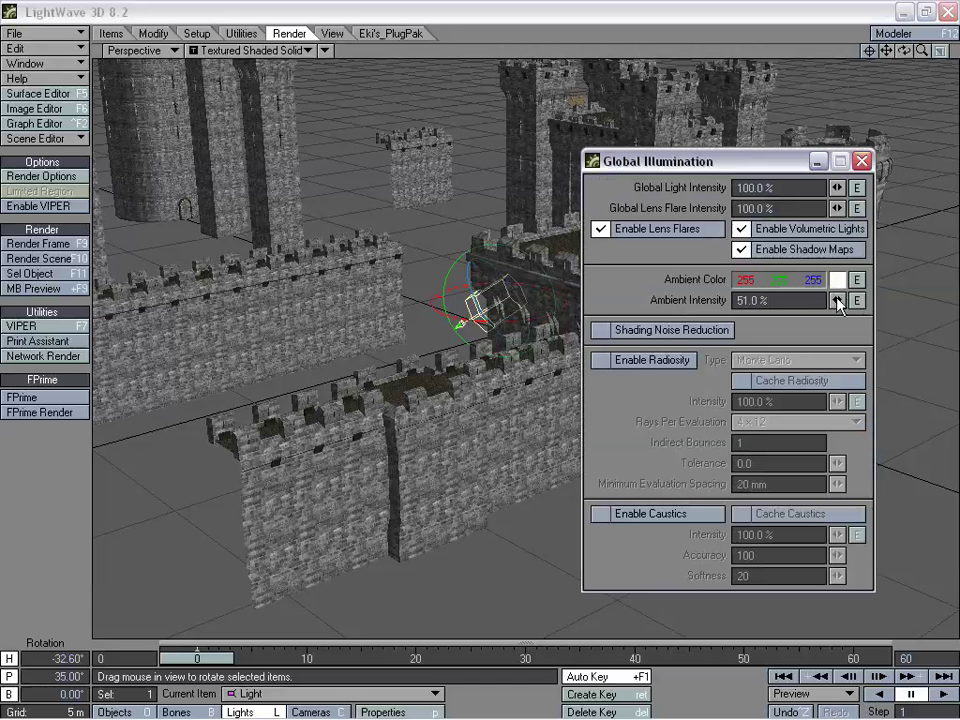
{"action": "left_click", "coordinate": [862, 163]}
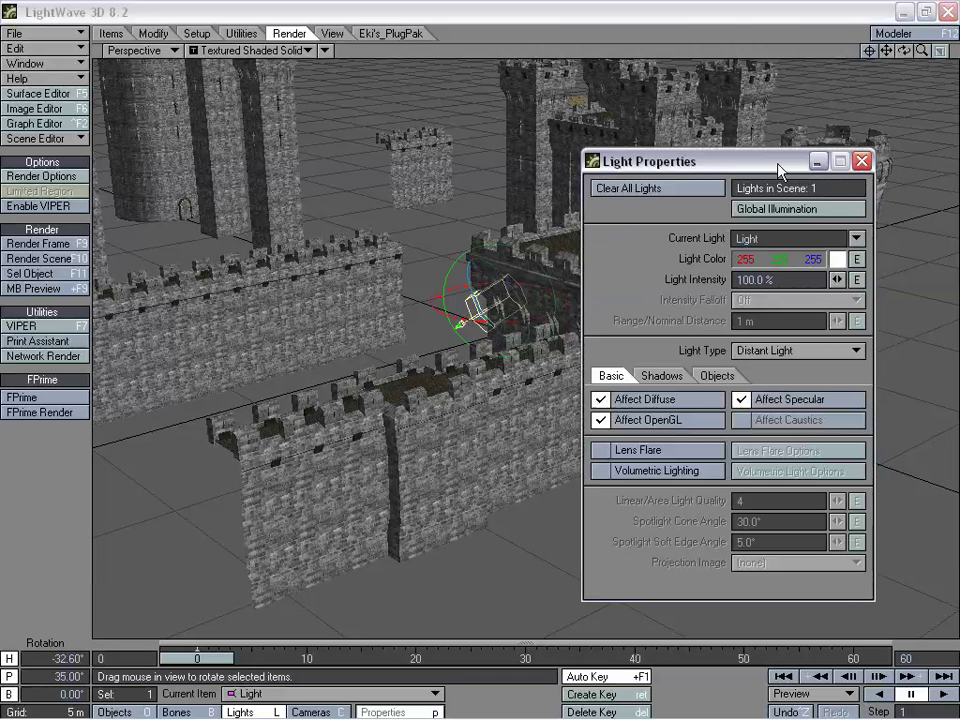
{"action": "left_click_drag", "start_coordinate": [775, 164], "coordinate": [753, 152]}
{"action": "left_click", "coordinate": [840, 149]}
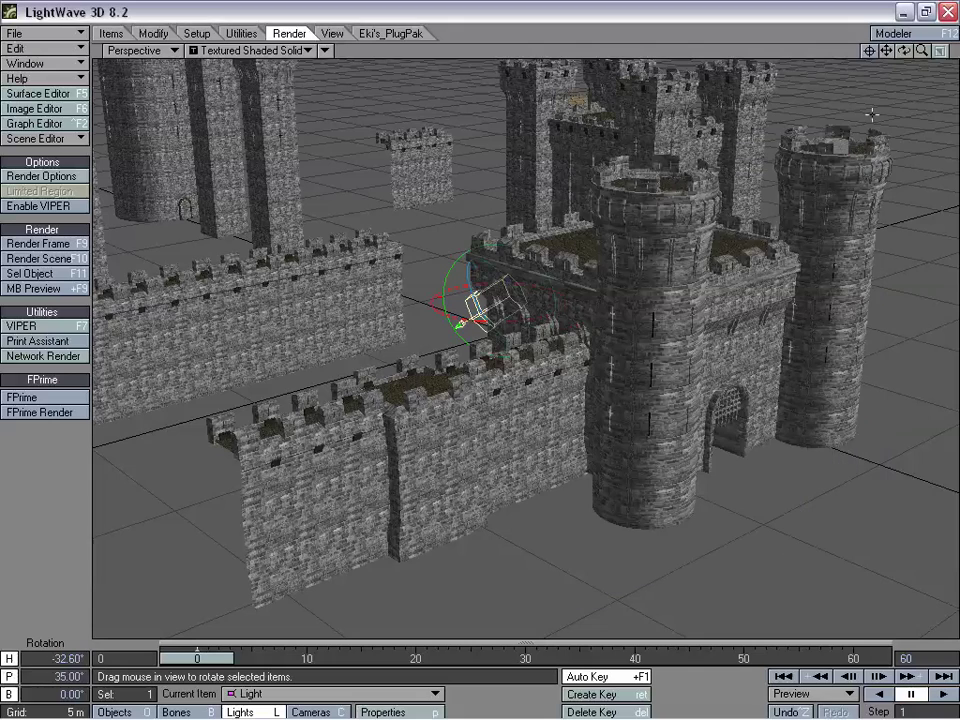
- Clone Wall_DrumTower once and move the copy to the opposite side of the gatehouse, to about X 2.7 m
{"action": "mouse_move", "coordinate": [904, 50]}
{"action": "left_mouse_down"}
{"action": "mouse_move", "coordinate": [950, 42]}
{"action": "mouse_move", "coordinate": [908, 51]}
{"action": "mouse_move", "coordinate": [932, 64]}
{"action": "mouse_move", "coordinate": [890, 46]}
{"action": "mouse_move", "coordinate": [898, 58]}
{"action": "mouse_move", "coordinate": [906, 44]}
{"action": "mouse_move", "coordinate": [906, 62]}
{"action": "mouse_move", "coordinate": [952, 52]}
{"action": "mouse_move", "coordinate": [892, 50]}
{"action": "mouse_move", "coordinate": [884, 40]}
{"action": "mouse_move", "coordinate": [916, 51]}
{"action": "mouse_move", "coordinate": [868, 49]}
{"action": "mouse_move", "coordinate": [904, 50]}
{"action": "left_mouse_up"}
{"action": "left_click", "coordinate": [320, 404]}
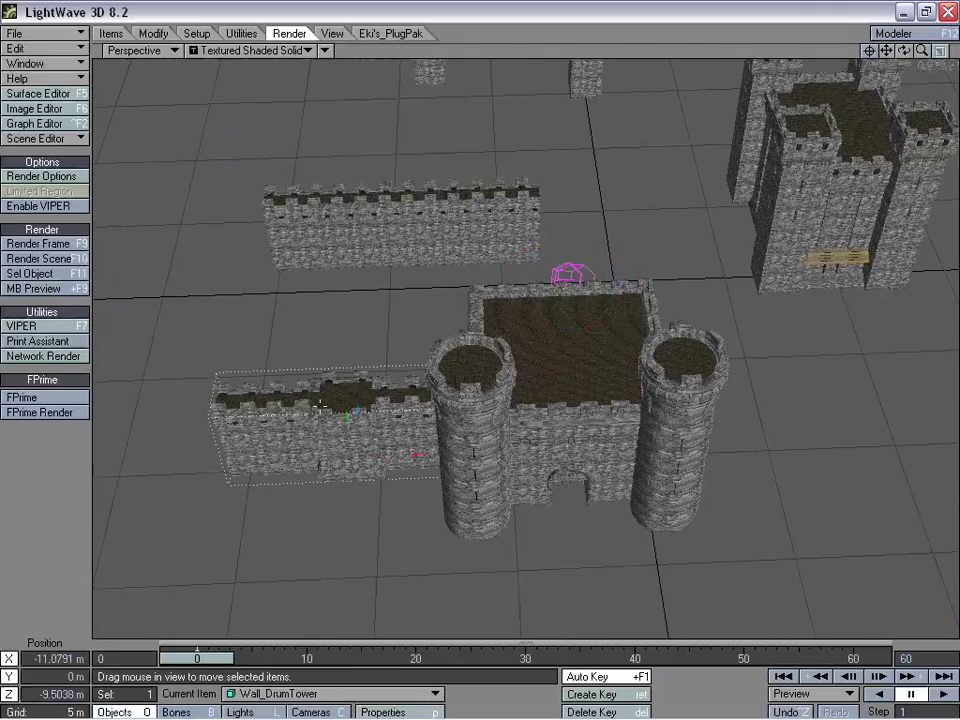
{"action": "key", "text": "ctrl+c"}
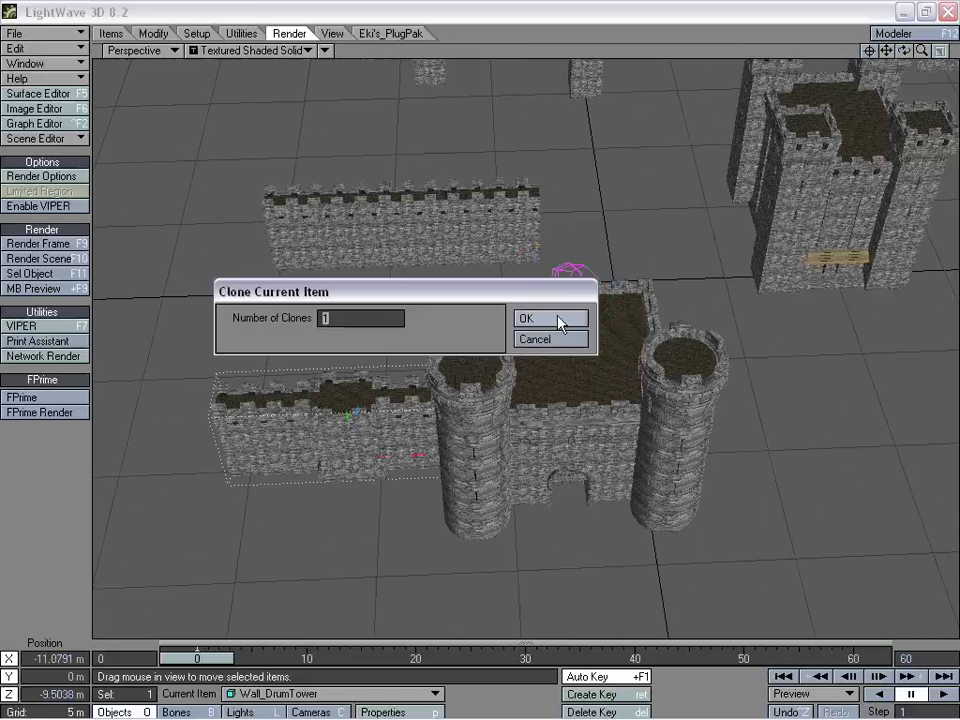
{"action": "left_click", "coordinate": [557, 319]}
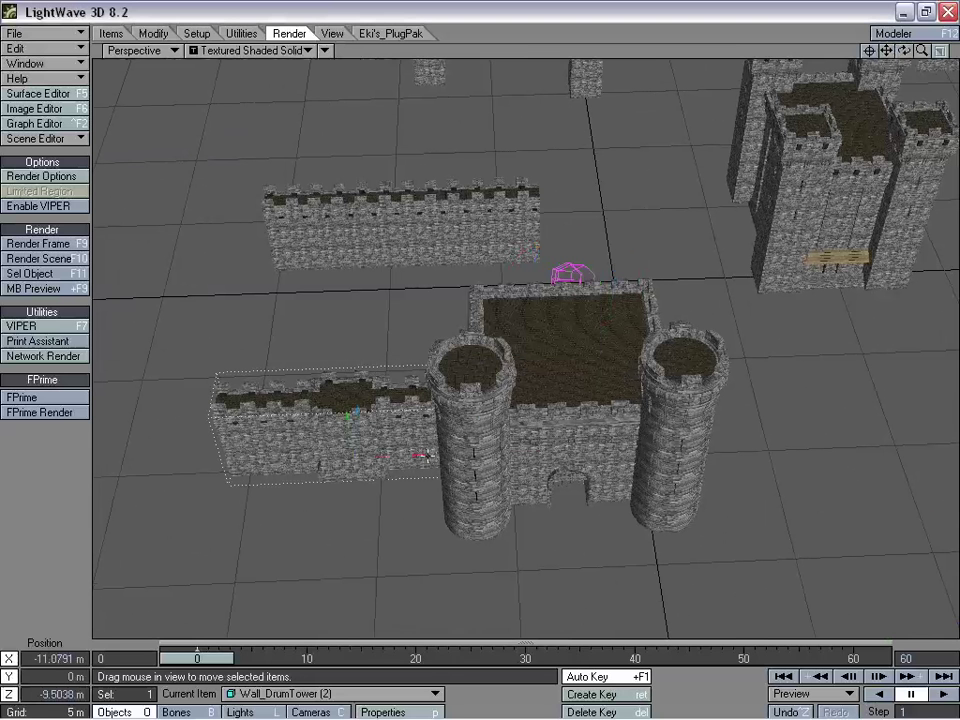
{"action": "mouse_move", "coordinate": [420, 452]}
{"action": "left_mouse_down"}
{"action": "mouse_move", "coordinate": [781, 440]}
{"action": "mouse_move", "coordinate": [767, 441]}
{"action": "left_mouse_up"}
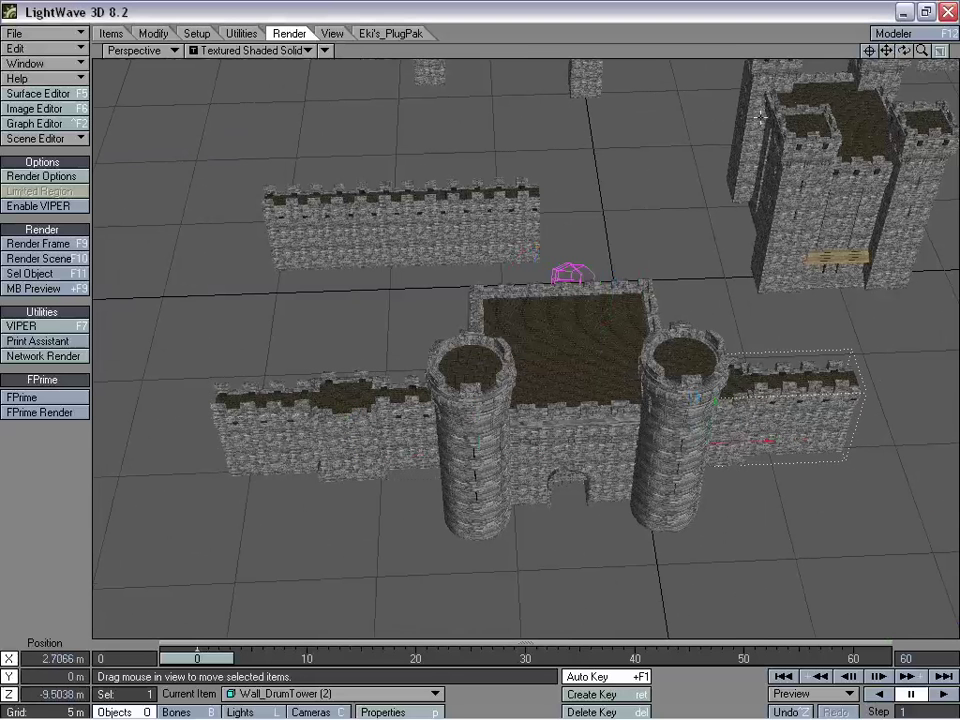
- Fine-tune the cloned drum tower wall against the gatehouse side, to about X 4.3 m
{"action": "left_click_drag", "start_coordinate": [903, 50], "coordinate": [903, 55]}
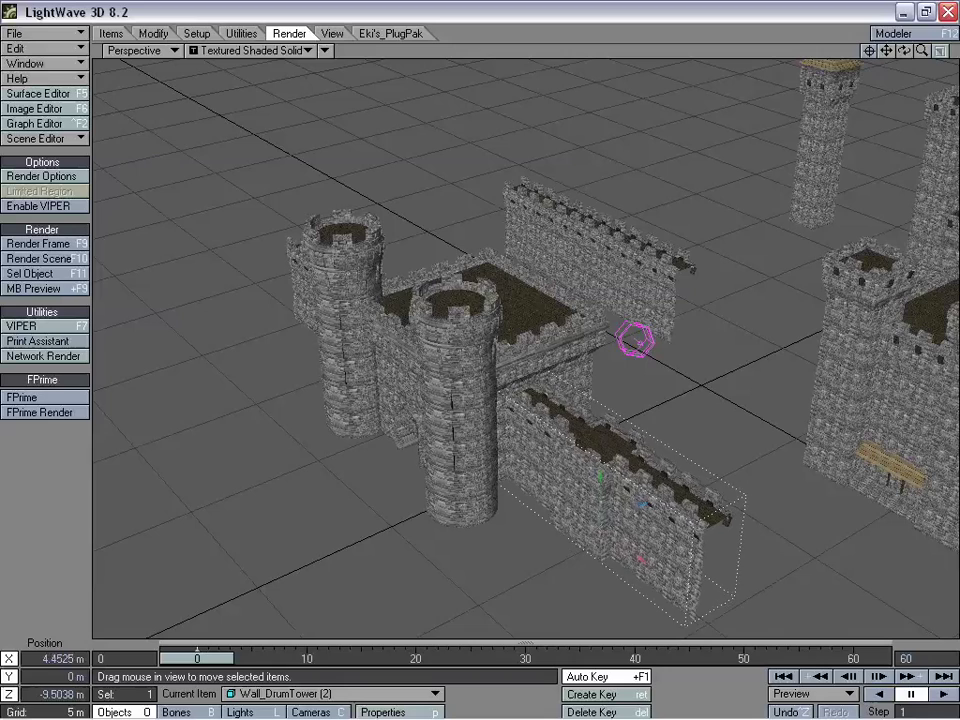
{"action": "left_click_drag", "start_coordinate": [922, 51], "coordinate": [700, 20]}
{"action": "left_click_drag", "start_coordinate": [930, 80], "coordinate": [890, 55]}
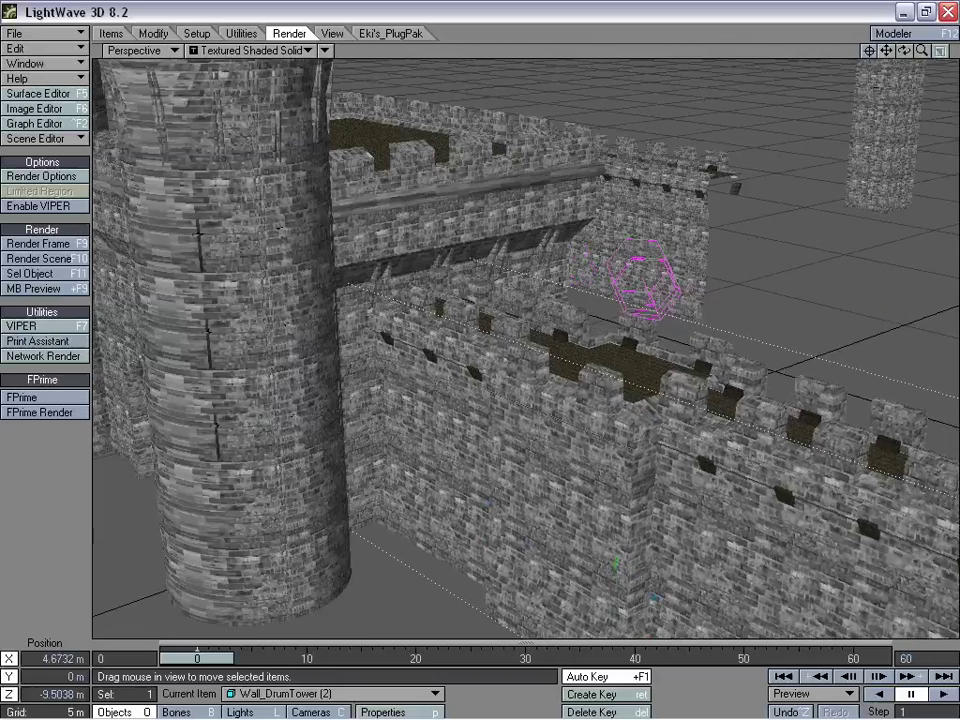
{"action": "left_click_drag", "start_coordinate": [642, 636], "coordinate": [644, 637]}
{"action": "left_click_drag", "start_coordinate": [904, 50], "coordinate": [955, 51]}
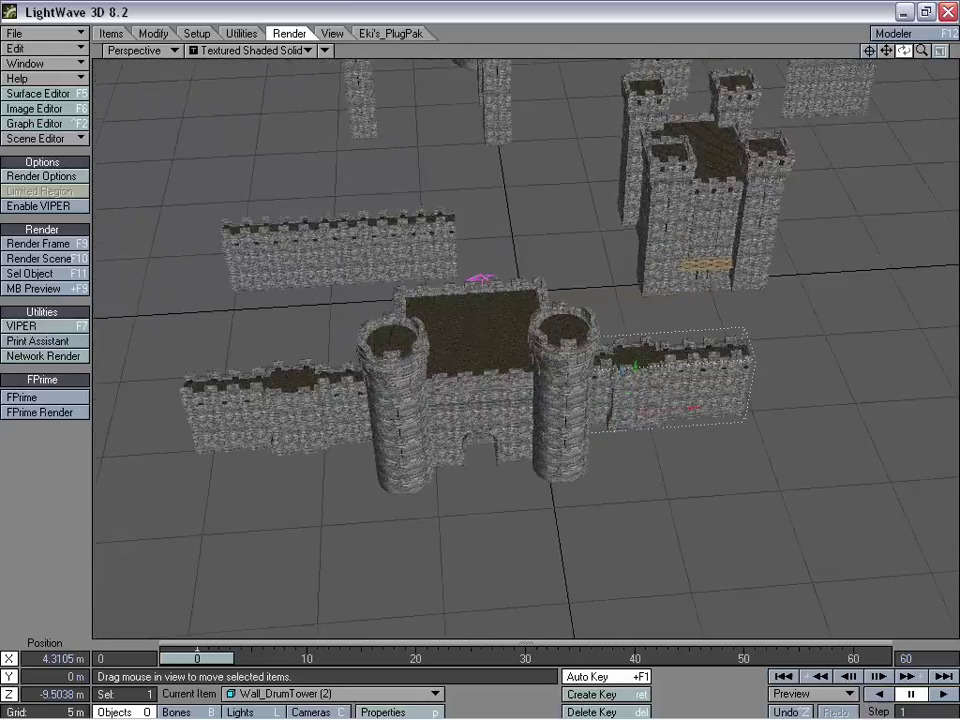
- Move Tower_LookOut out of the row of spare towers and stand it behind the long wall piece
{"action": "left_click_drag", "start_coordinate": [886, 50], "coordinate": [948, 55]}
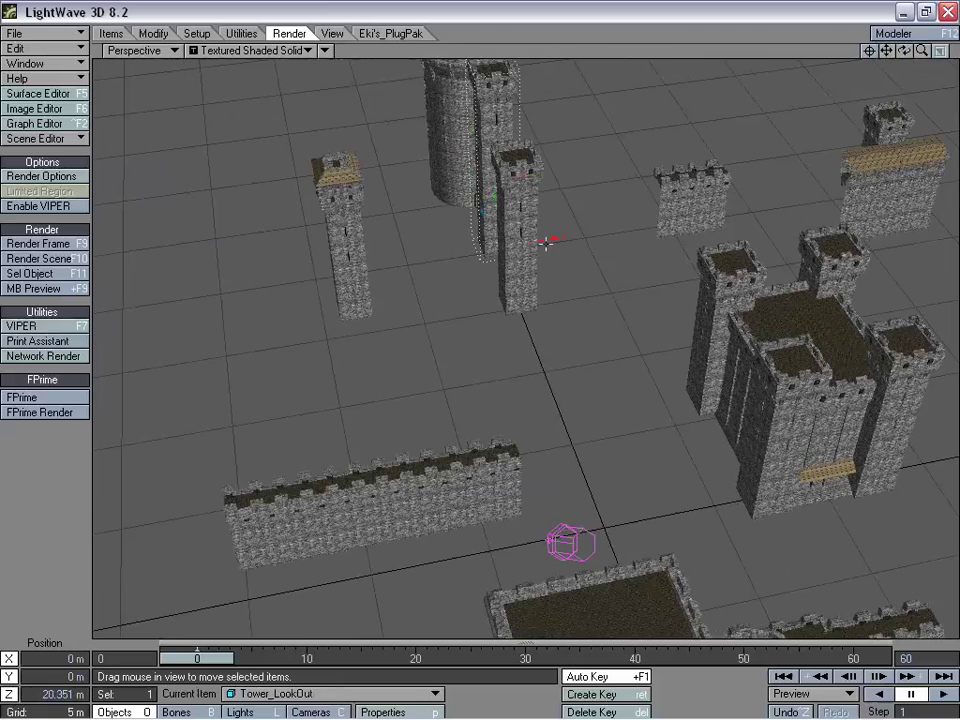
{"action": "left_click_drag", "start_coordinate": [580, 200], "coordinate": [490, 565]}
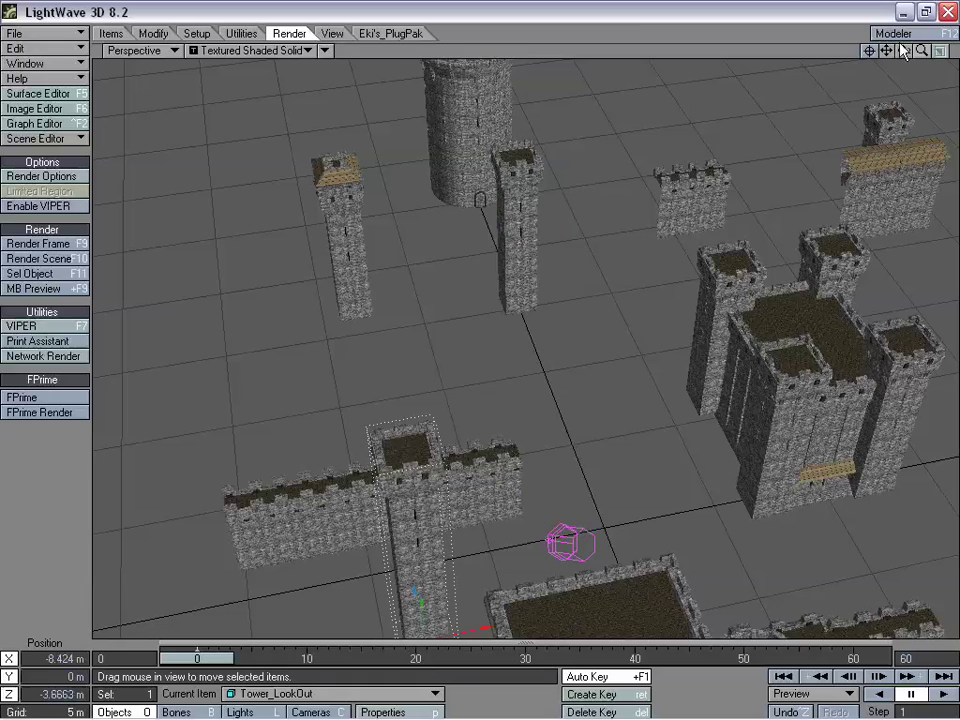
{"action": "mouse_move", "coordinate": [905, 52]}
{"action": "left_mouse_down"}
{"action": "mouse_move", "coordinate": [880, 28]}
{"action": "mouse_move", "coordinate": [906, 52]}
{"action": "left_mouse_up"}
{"action": "left_click_drag", "start_coordinate": [455, 311], "coordinate": [390, 240]}
{"action": "left_click_drag", "start_coordinate": [385, 400], "coordinate": [587, 362]}
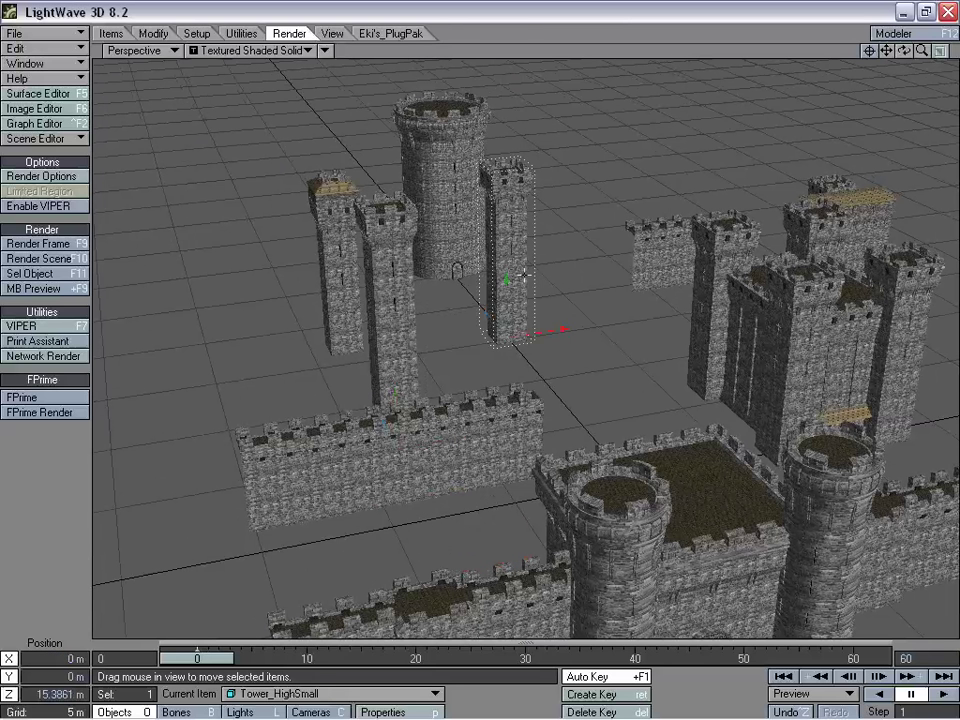
- Move Tower_HighSmall next to the gatehouse's rear corner, to about X -8.2 m, Z -5.6 m
{"action": "left_click_drag", "start_coordinate": [590, 238], "coordinate": [566, 505]}
{"action": "left_click_drag", "start_coordinate": [905, 51], "coordinate": [905, 50]}
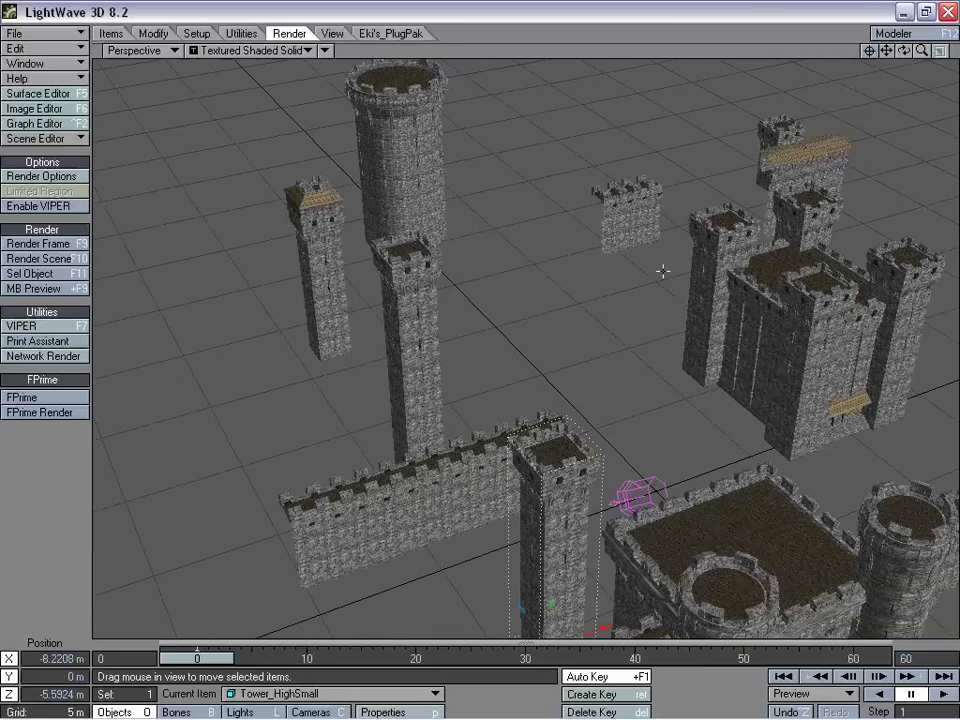
{"action": "left_click_drag", "start_coordinate": [904, 51], "coordinate": [895, 49]}
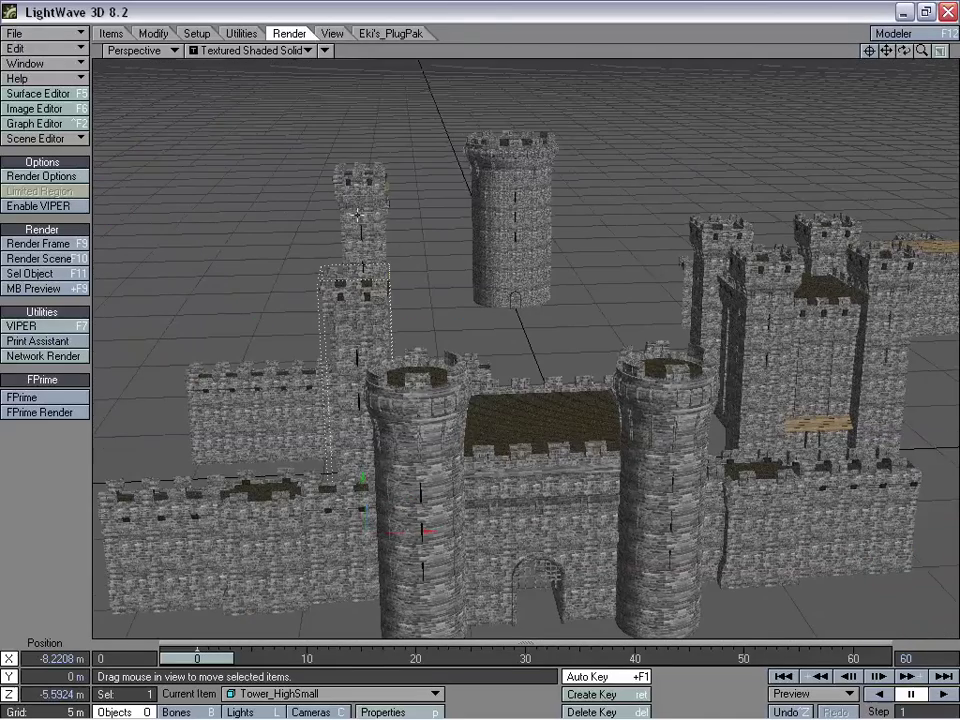
- Change the viewport layout to Double Horizontal in the display options and close the preferences
{"action": "key", "text": "d"}
{"action": "left_click_drag", "start_coordinate": [651, 96], "coordinate": [614, 76]}
{"action": "left_click", "coordinate": [712, 122]}
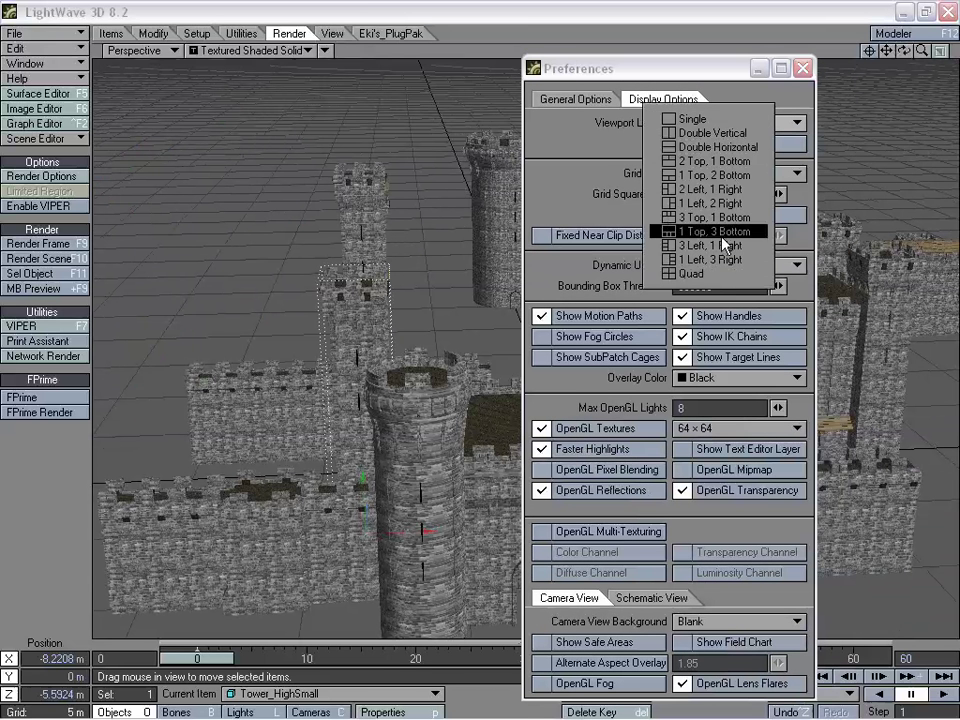
{"action": "left_click", "coordinate": [730, 147]}
{"action": "left_click", "coordinate": [803, 69]}
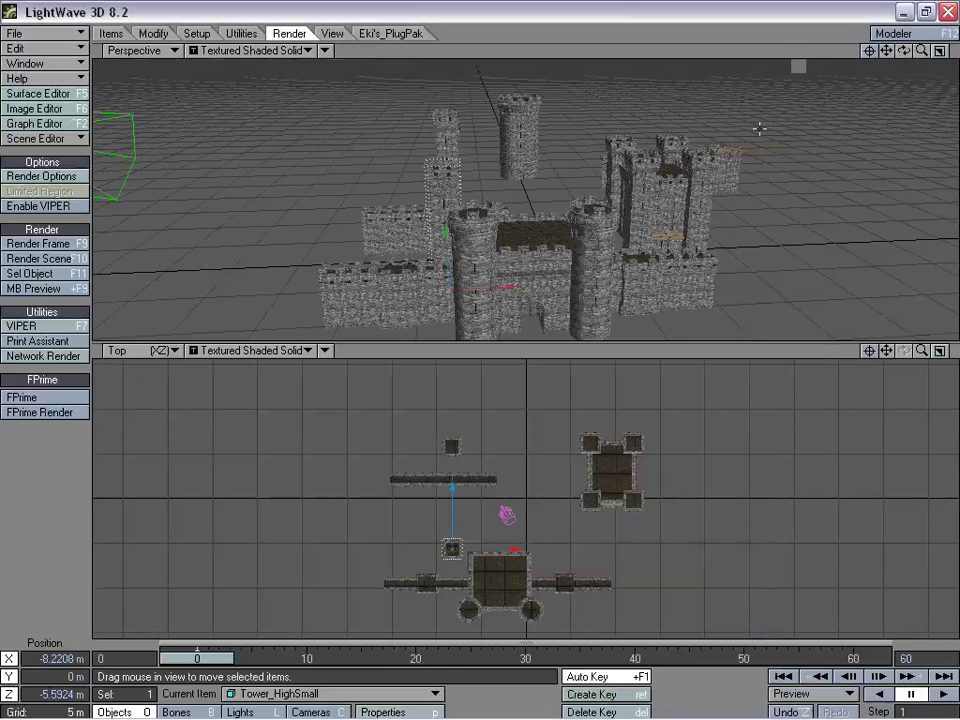
- In the top view, move Tower_HighSmall closer to the gatehouse's rear corner, to about X -7.7 m, Z -6.0 m
{"action": "left_click_drag", "start_coordinate": [913, 52], "coordinate": [848, 95]}
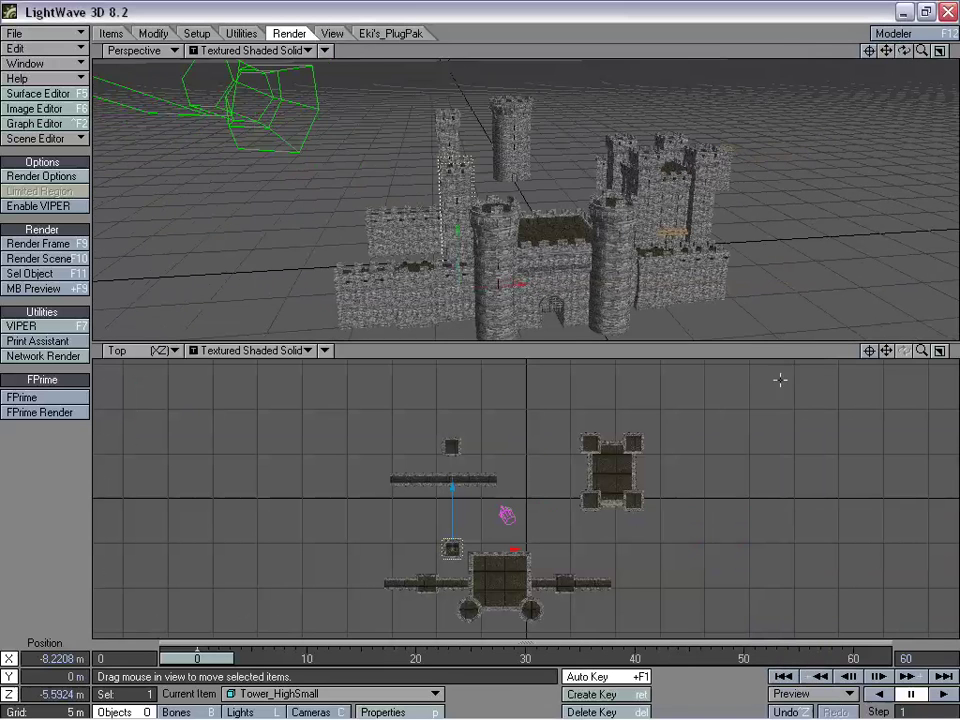
{"action": "left_click_drag", "start_coordinate": [886, 351], "coordinate": [896, 321]}
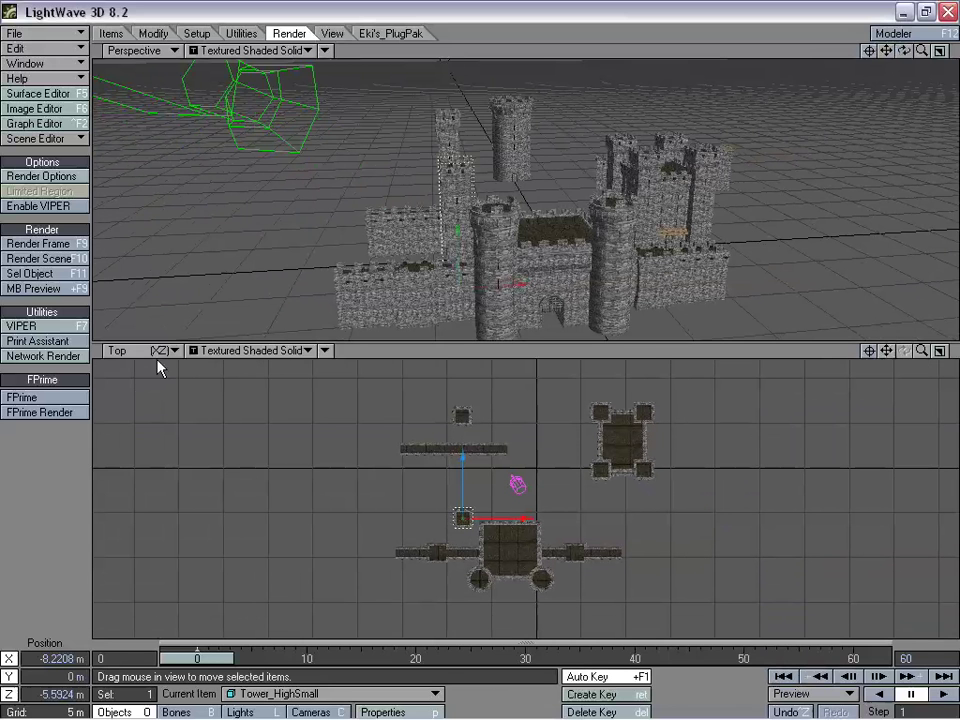
{"action": "left_click", "coordinate": [145, 352]}
{"action": "left_click", "coordinate": [309, 281]}
{"action": "left_click_drag", "start_coordinate": [922, 351], "coordinate": [954, 351]}
{"action": "left_click_drag", "start_coordinate": [887, 352], "coordinate": [949, 250]}
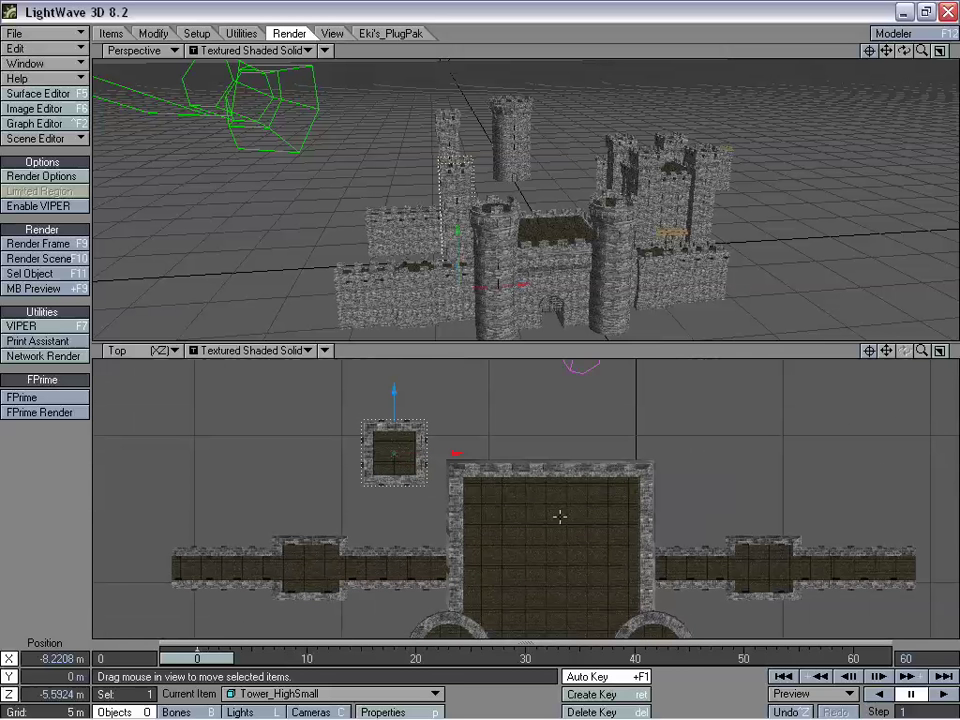
{"action": "mouse_move", "coordinate": [394, 453]}
{"action": "left_mouse_down"}
{"action": "mouse_move", "coordinate": [406, 483]}
{"action": "mouse_move", "coordinate": [409, 464]}
{"action": "left_mouse_up"}
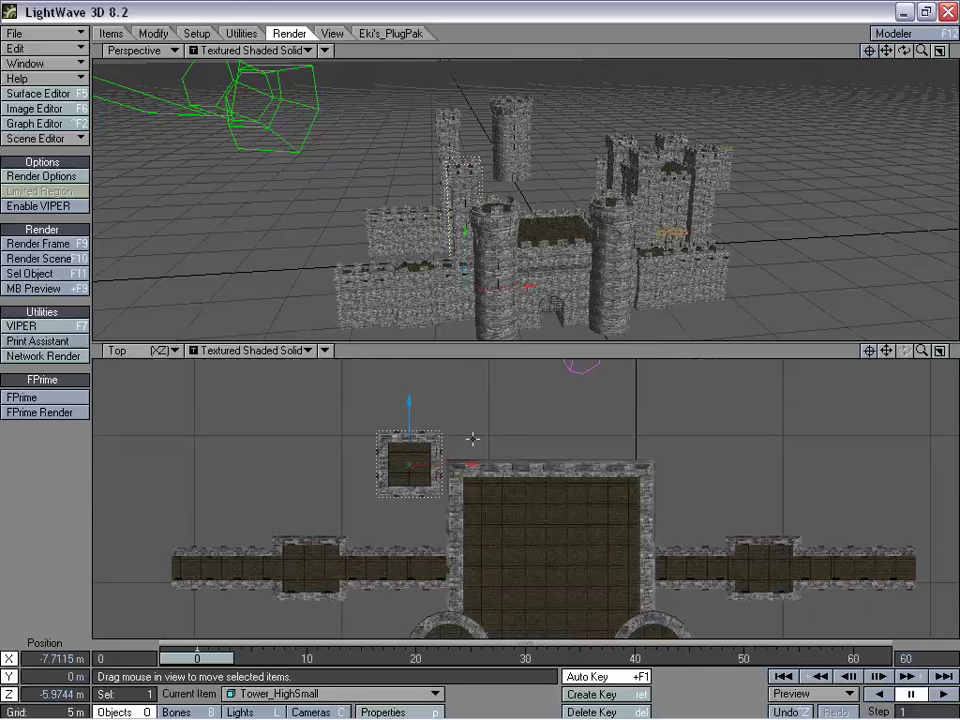
- Clone Tower_HighSmall once and place the copy at the gatehouse's other rear corner, at about X 2.0 m
{"action": "key", "text": "ctrl+c"}
{"action": "left_click", "coordinate": [549, 326]}
{"action": "left_click_drag", "start_coordinate": [503, 407], "coordinate": [611, 402]}
{"action": "key", "text": "z"}
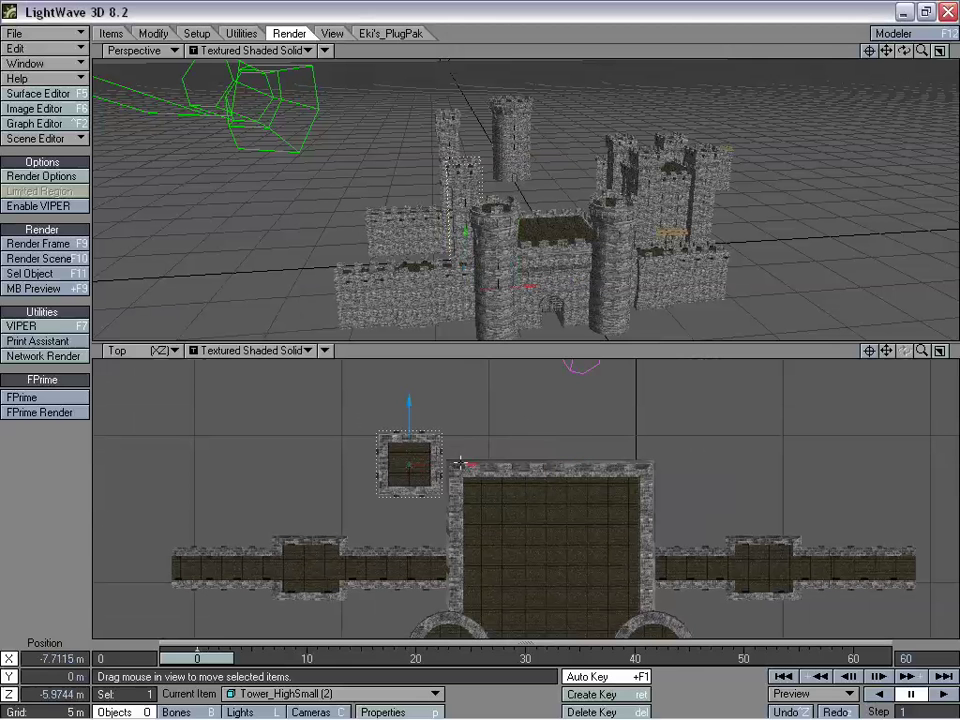
{"action": "left_click_drag", "start_coordinate": [409, 462], "coordinate": [698, 462]}
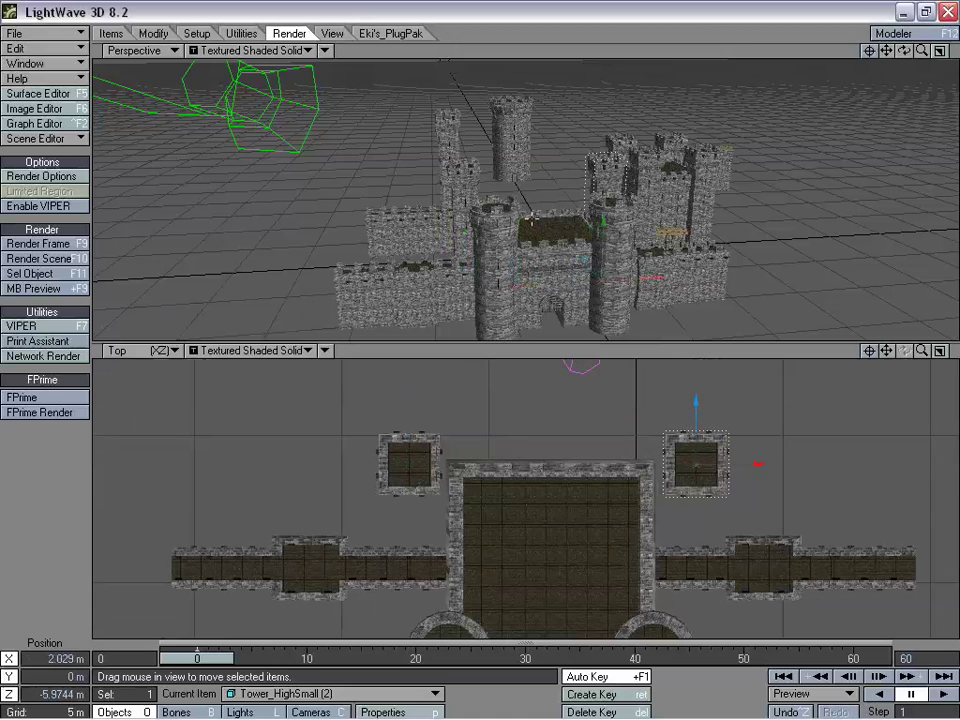
- Move Tower_Round to the outer end of the cloned drum tower wall, at about X 11.2 m, Z -9.3 m
{"action": "mouse_move", "coordinate": [921, 51]}
{"action": "left_mouse_down"}
{"action": "mouse_move", "coordinate": [952, 51]}
{"action": "mouse_move", "coordinate": [908, 54]}
{"action": "mouse_move", "coordinate": [932, 35]}
{"action": "mouse_move", "coordinate": [936, 51]}
{"action": "mouse_move", "coordinate": [914, 50]}
{"action": "left_mouse_up"}
{"action": "left_click_drag", "start_coordinate": [949, 98], "coordinate": [904, 78]}
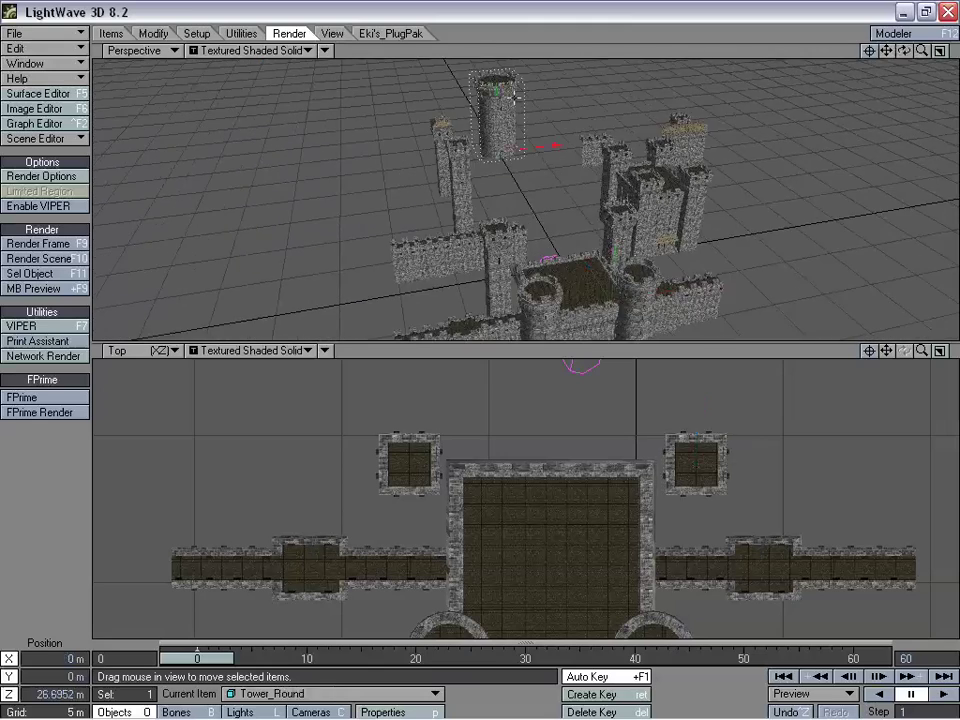
{"action": "mouse_move", "coordinate": [921, 350]}
{"action": "left_mouse_down"}
{"action": "mouse_move", "coordinate": [890, 352]}
{"action": "mouse_move", "coordinate": [922, 358]}
{"action": "left_mouse_up"}
{"action": "left_click_drag", "start_coordinate": [502, 145], "coordinate": [734, 290]}
{"action": "left_click_drag", "start_coordinate": [720, 508], "coordinate": [628, 394]}
{"action": "left_click_drag", "start_coordinate": [890, 353], "coordinate": [869, 345]}
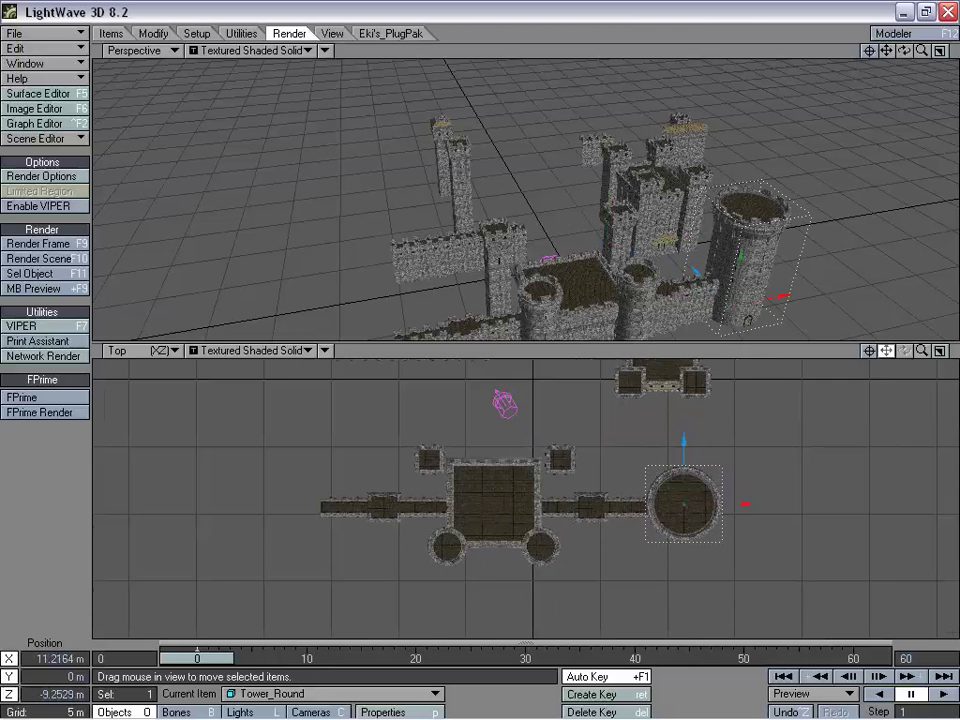
- Fine-tune Tower_Round's join with the wall end, to about X 11.6 m, Z -9.4 m
{"action": "left_click_drag", "start_coordinate": [921, 350], "coordinate": [940, 354]}
{"action": "left_click_drag", "start_coordinate": [820, 393], "coordinate": [821, 397]}
{"action": "key", "text": "comma"}
{"action": "mouse_move", "coordinate": [884, 351]}
{"action": "left_mouse_down"}
{"action": "mouse_move", "coordinate": [922, 373]}
{"action": "mouse_move", "coordinate": [959, 354]}
{"action": "mouse_move", "coordinate": [883, 344]}
{"action": "left_mouse_up"}
{"action": "left_click_drag", "start_coordinate": [921, 50], "coordinate": [893, 60]}
{"action": "mouse_move", "coordinate": [825, 460]}
{"action": "left_mouse_down"}
{"action": "mouse_move", "coordinate": [846, 460]}
{"action": "mouse_move", "coordinate": [834, 460]}
{"action": "left_mouse_up"}
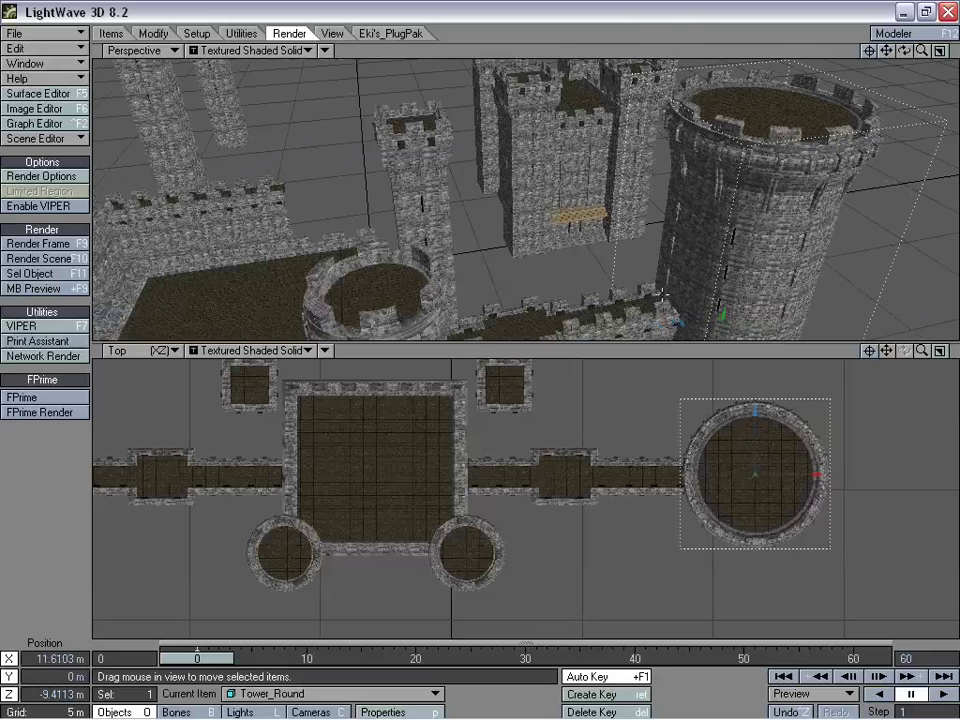
- Clone Tower_Round once and fit the copy to the outer end of the opposite wall, at about X -16.4 m
{"action": "left_click_drag", "start_coordinate": [922, 50], "coordinate": [870, 50]}
{"action": "left_click_drag", "start_coordinate": [886, 351], "coordinate": [956, 351]}
{"action": "key", "text": "ctrl+c"}
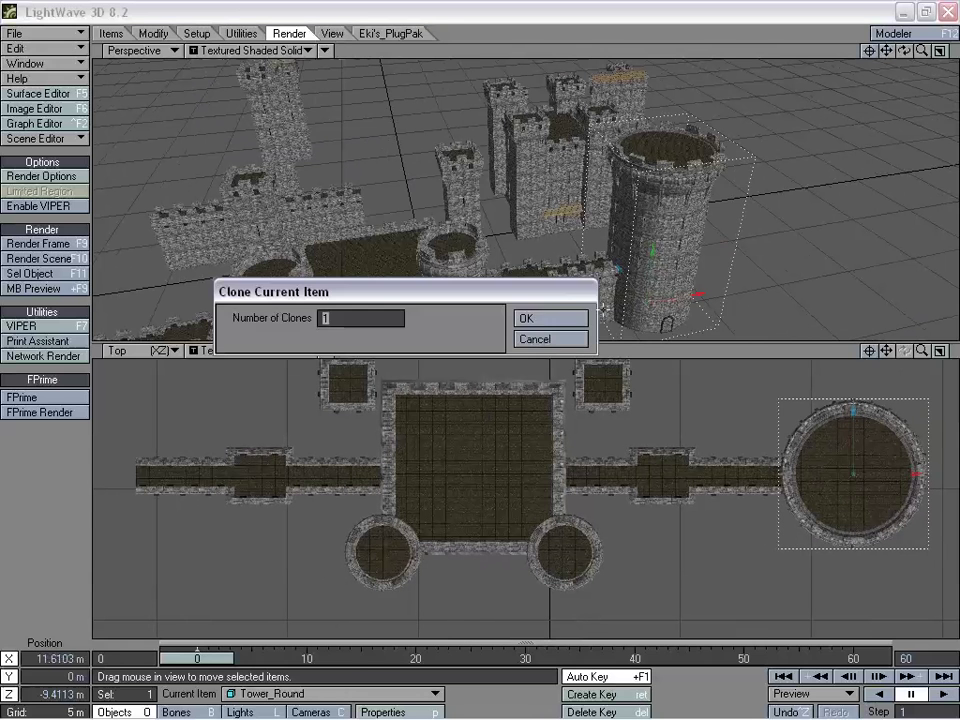
{"action": "left_click", "coordinate": [612, 320]}
{"action": "mouse_move", "coordinate": [851, 473]}
{"action": "left_mouse_down"}
{"action": "mouse_move", "coordinate": [135, 473]}
{"action": "mouse_move", "coordinate": [143, 473]}
{"action": "left_mouse_up"}
{"action": "left_click_drag", "start_coordinate": [885, 54], "coordinate": [932, 53]}
{"action": "mouse_move", "coordinate": [887, 52]}
{"action": "left_mouse_down"}
{"action": "mouse_move", "coordinate": [886, 75]}
{"action": "mouse_move", "coordinate": [889, 38]}
{"action": "left_mouse_up"}
{"action": "left_click_drag", "start_coordinate": [418, 314], "coordinate": [440, 315]}
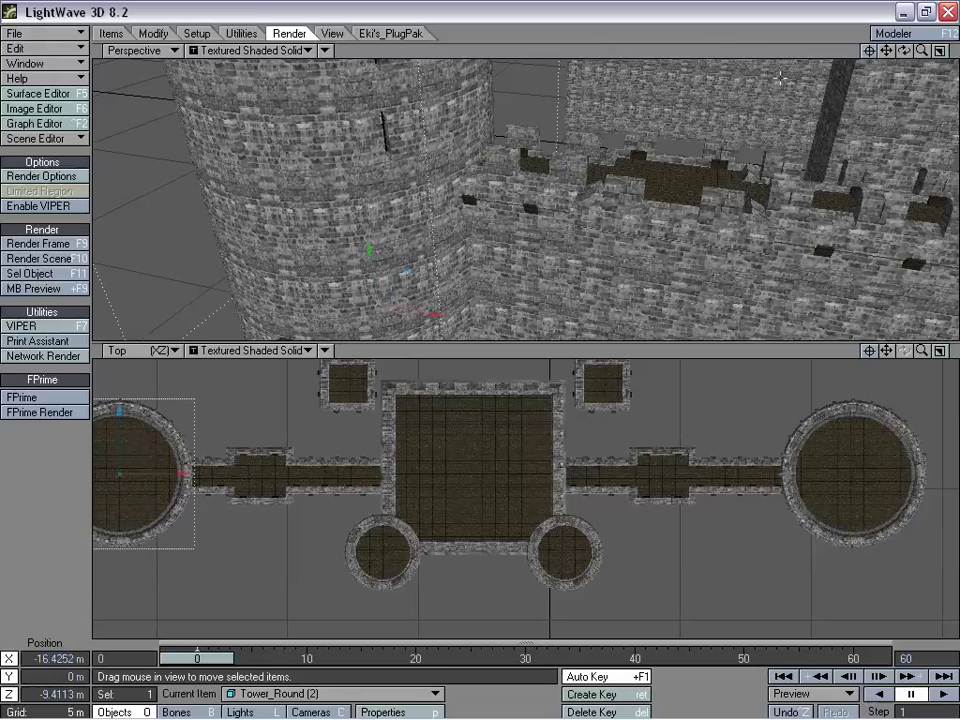
- Rotate Tower_Round (2) to a heading of 180°
{"action": "left_click_drag", "start_coordinate": [921, 50], "coordinate": [800, 42]}
{"action": "left_click_drag", "start_coordinate": [886, 50], "coordinate": [828, 48]}
{"action": "left_click_drag", "start_coordinate": [921, 50], "coordinate": [897, 52]}
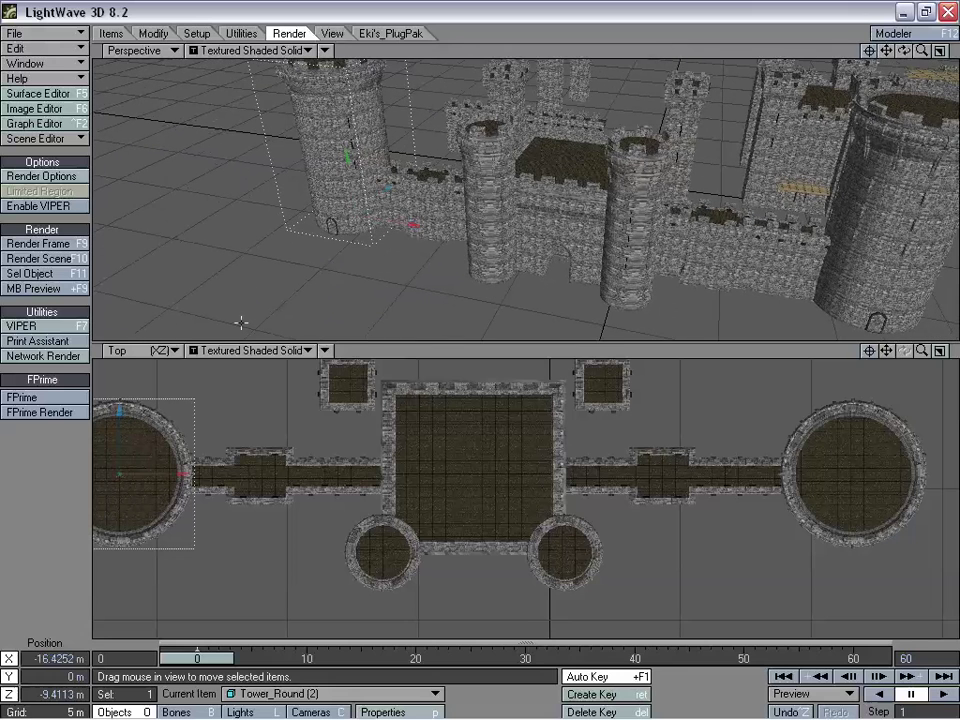
{"action": "key", "text": "shift+h"}
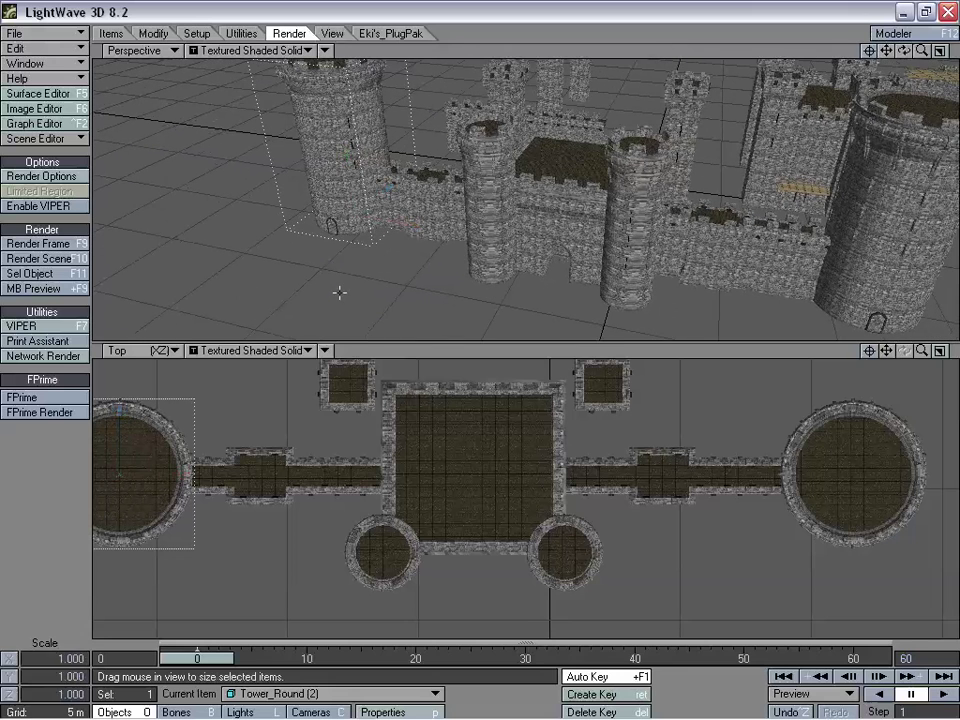
{"action": "key", "text": "y"}
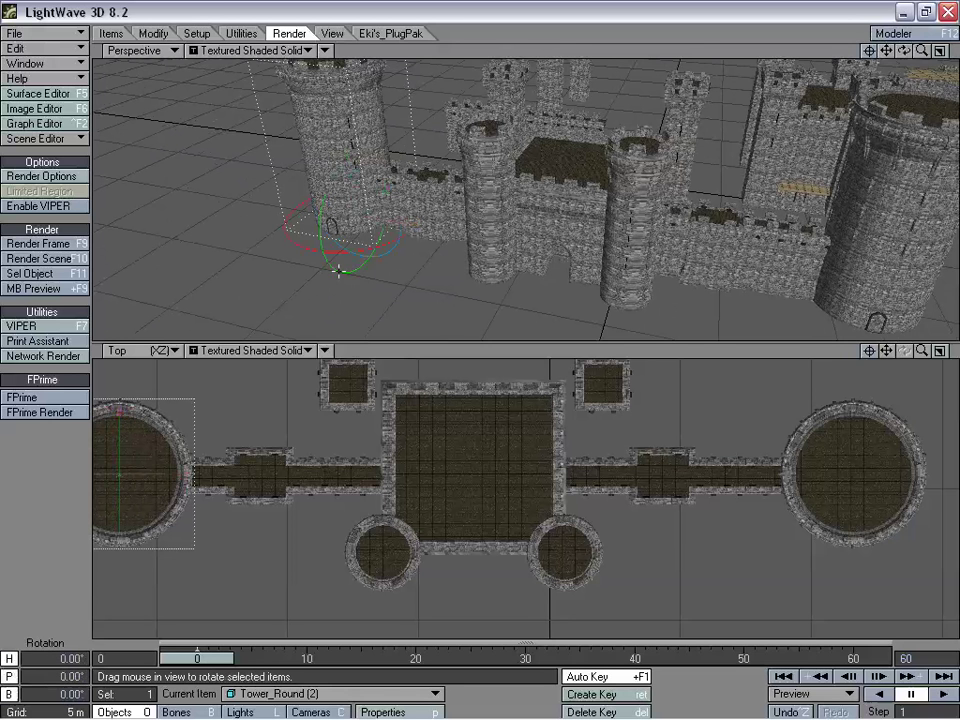
{"action": "key", "text": "t"}
{"action": "key", "text": "y"}
{"action": "key", "text": "t"}
{"action": "key", "text": "h"}
{"action": "key", "text": "shift+h"}
{"action": "key", "text": "y"}
{"action": "left_click", "coordinate": [160, 34]}
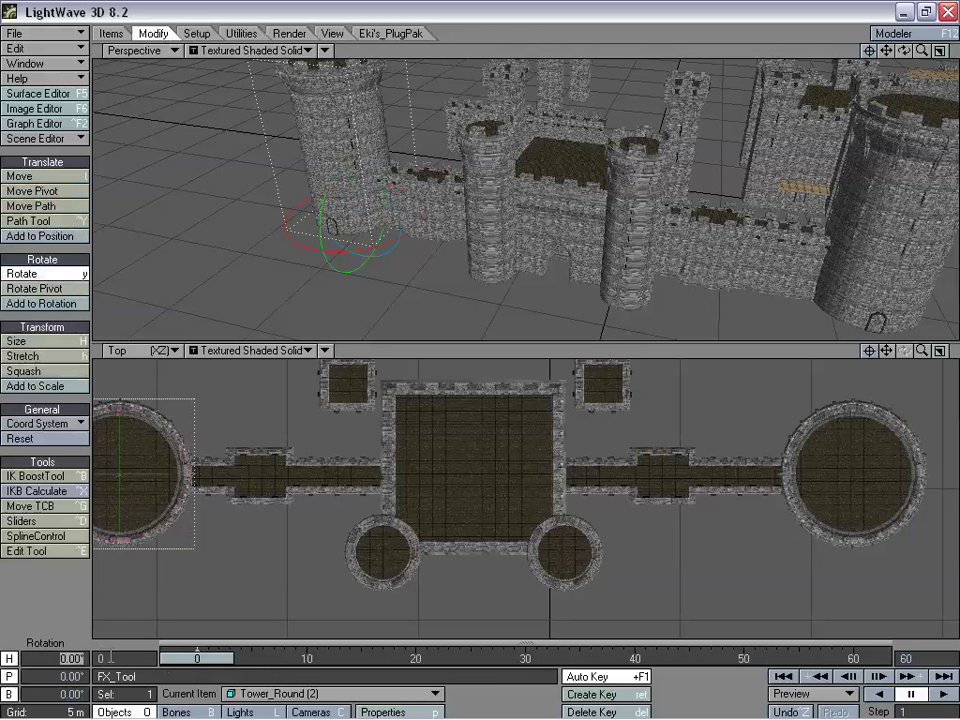
{"action": "key", "text": "Return"}
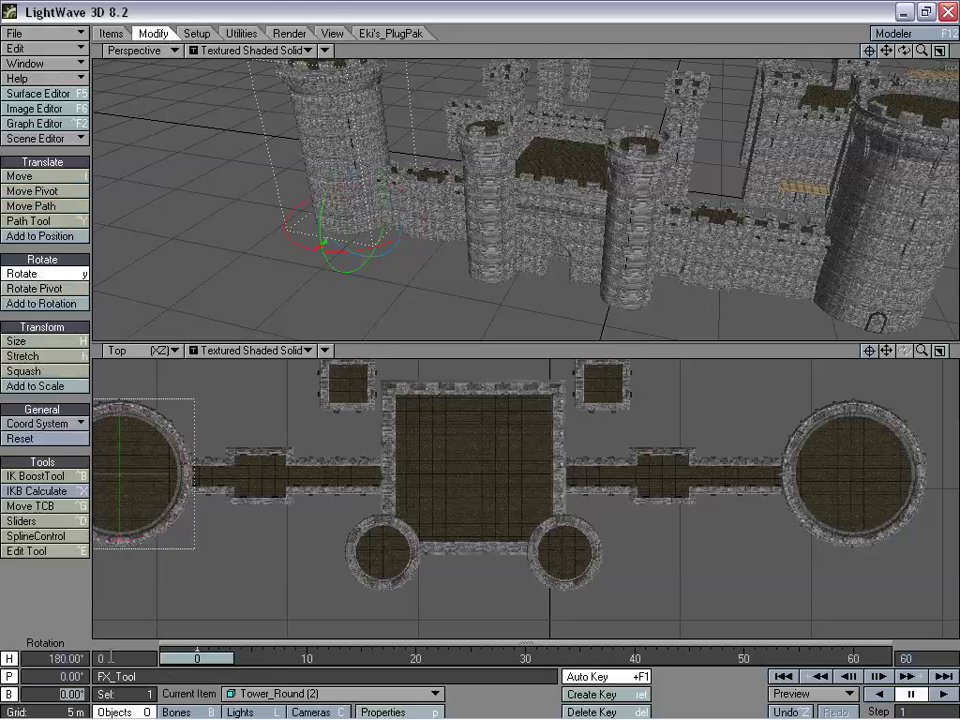
- Turn the opposite round tower, Tower_Round (1), to a heading of 180° as well
{"action": "left_click", "coordinate": [826, 262]}
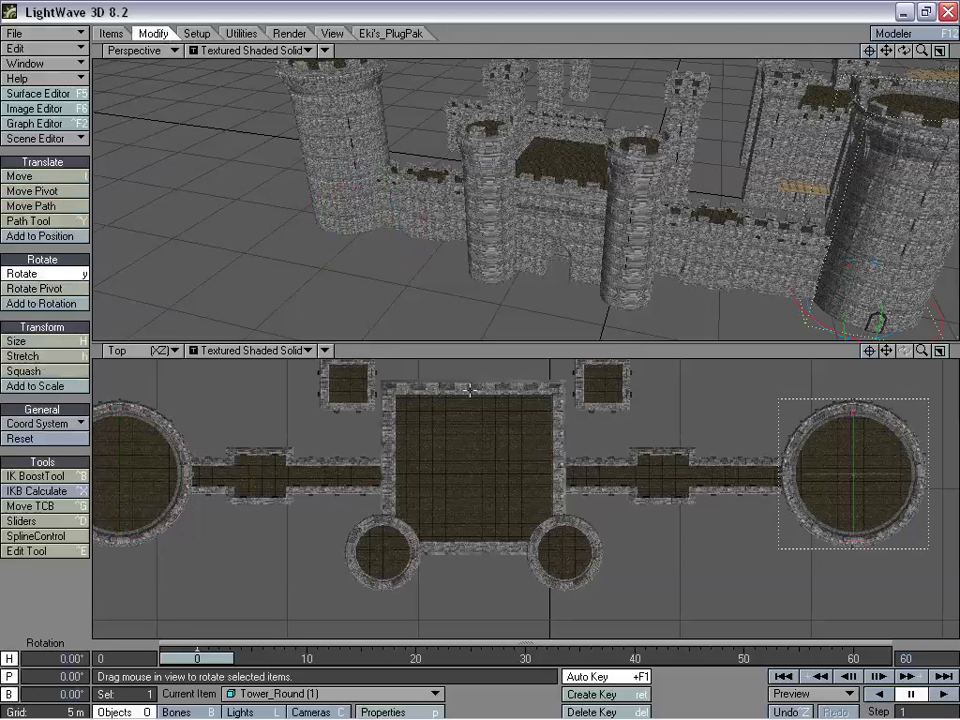
{"action": "type", "text": "180"}
{"action": "key", "text": "Return"}
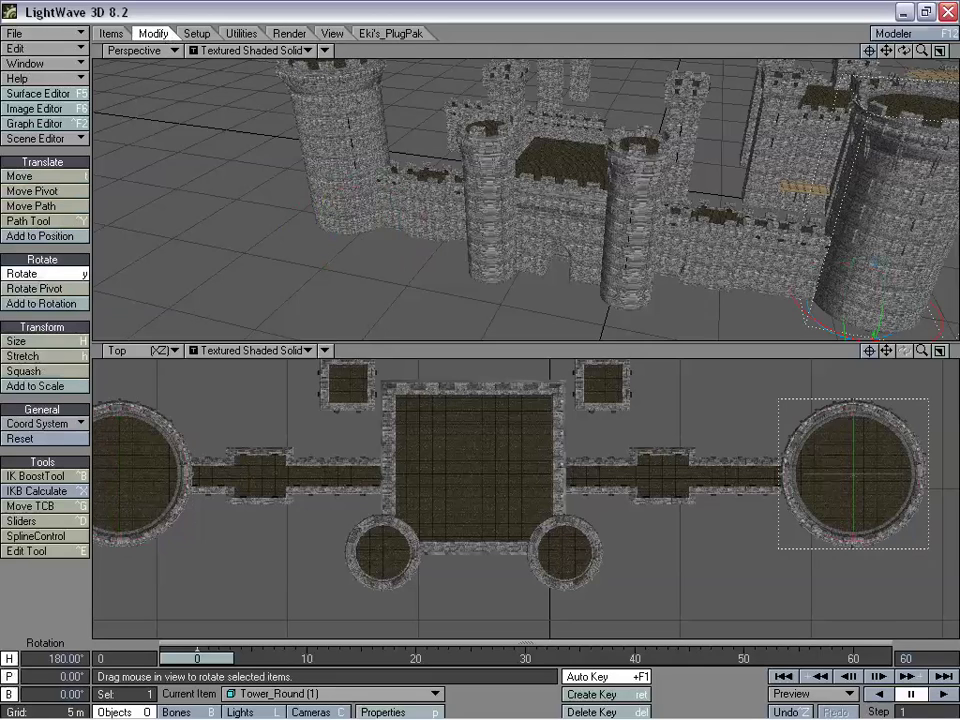
- Examine the gatehouse, drum tower walls and round towers together from above and at an angle
{"action": "mouse_move", "coordinate": [904, 50]}
{"action": "left_mouse_down"}
{"action": "mouse_move", "coordinate": [940, 44]}
{"action": "mouse_move", "coordinate": [914, 47]}
{"action": "mouse_move", "coordinate": [926, 40]}
{"action": "mouse_move", "coordinate": [880, 72]}
{"action": "mouse_move", "coordinate": [900, 72]}
{"action": "left_mouse_up"}
{"action": "left_click_drag", "start_coordinate": [784, 88], "coordinate": [768, 60]}
{"action": "left_click_drag", "start_coordinate": [922, 50], "coordinate": [903, 58]}
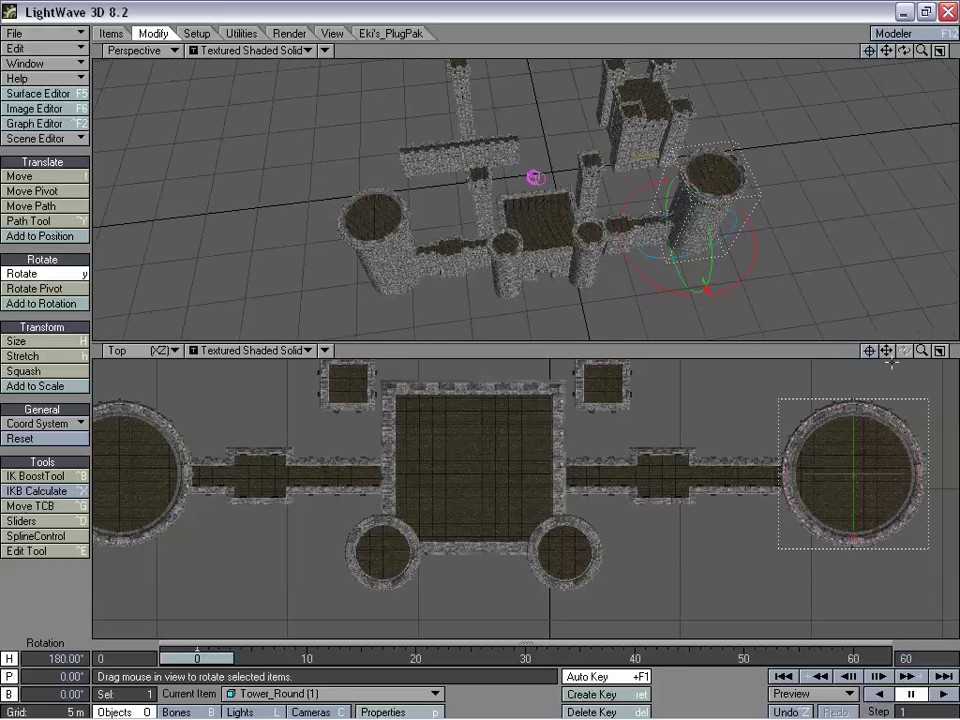
{"action": "mouse_move", "coordinate": [928, 355]}
{"action": "left_mouse_down"}
{"action": "mouse_move", "coordinate": [936, 362]}
{"action": "mouse_move", "coordinate": [889, 366]}
{"action": "mouse_move", "coordinate": [889, 395]}
{"action": "mouse_move", "coordinate": [889, 354]}
{"action": "mouse_move", "coordinate": [928, 352]}
{"action": "left_mouse_up"}
{"action": "left_click_drag", "start_coordinate": [903, 50], "coordinate": [850, 78]}
{"action": "left_click_drag", "start_coordinate": [957, 63], "coordinate": [905, 55]}
{"action": "left_click_drag", "start_coordinate": [888, 356], "coordinate": [922, 350]}
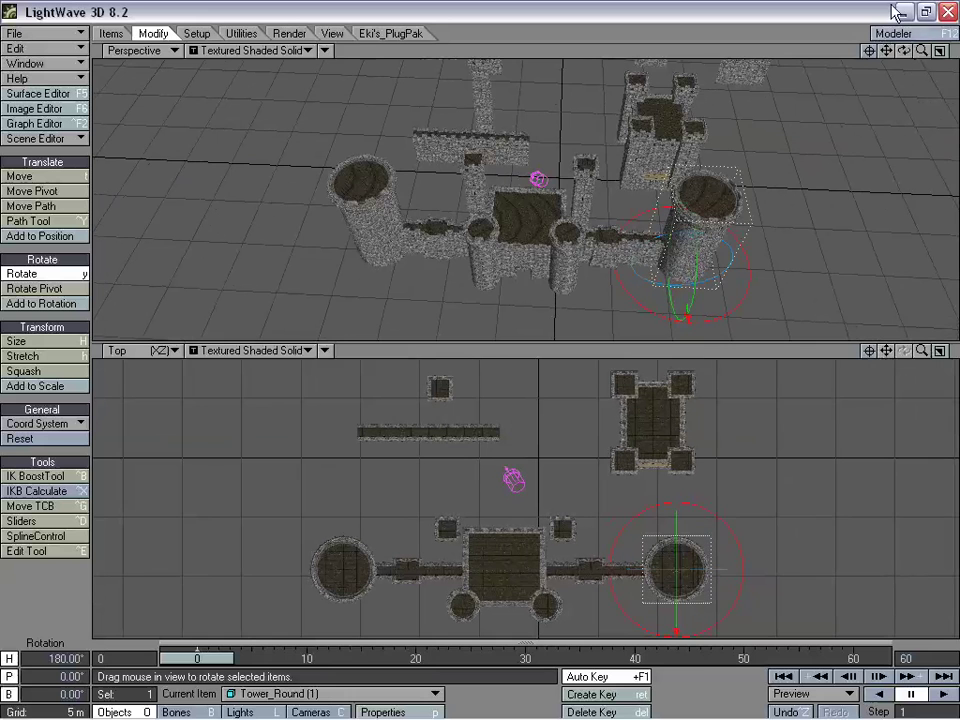
{"action": "left_click_drag", "start_coordinate": [883, 52], "coordinate": [882, 103]}
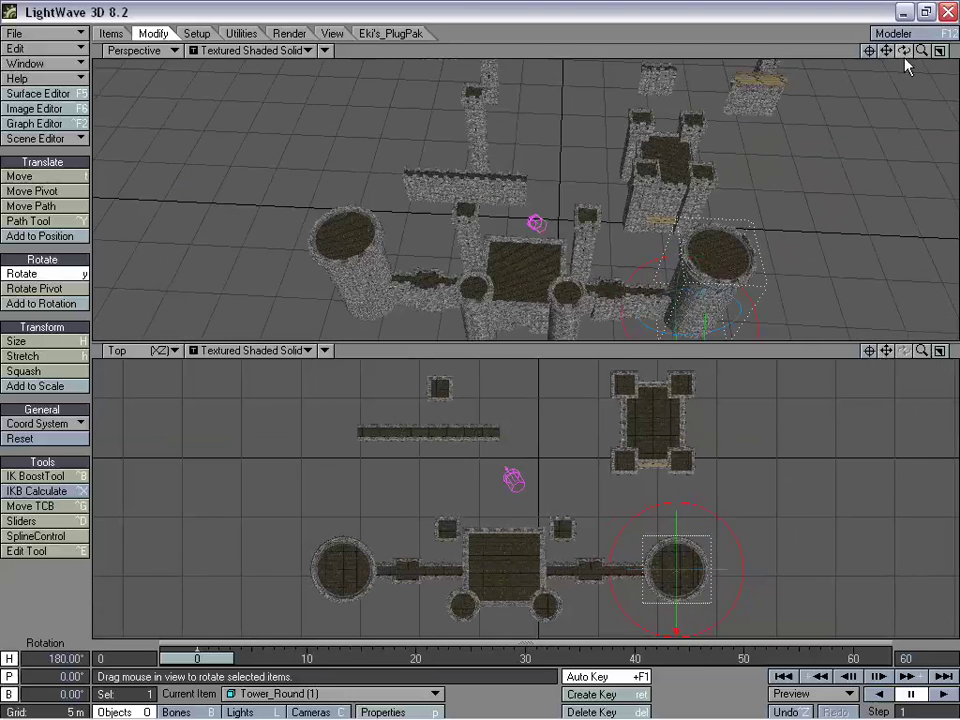
{"action": "mouse_move", "coordinate": [903, 50]}
{"action": "left_mouse_down"}
{"action": "mouse_move", "coordinate": [851, 54]}
{"action": "mouse_move", "coordinate": [907, 60]}
{"action": "left_mouse_up"}
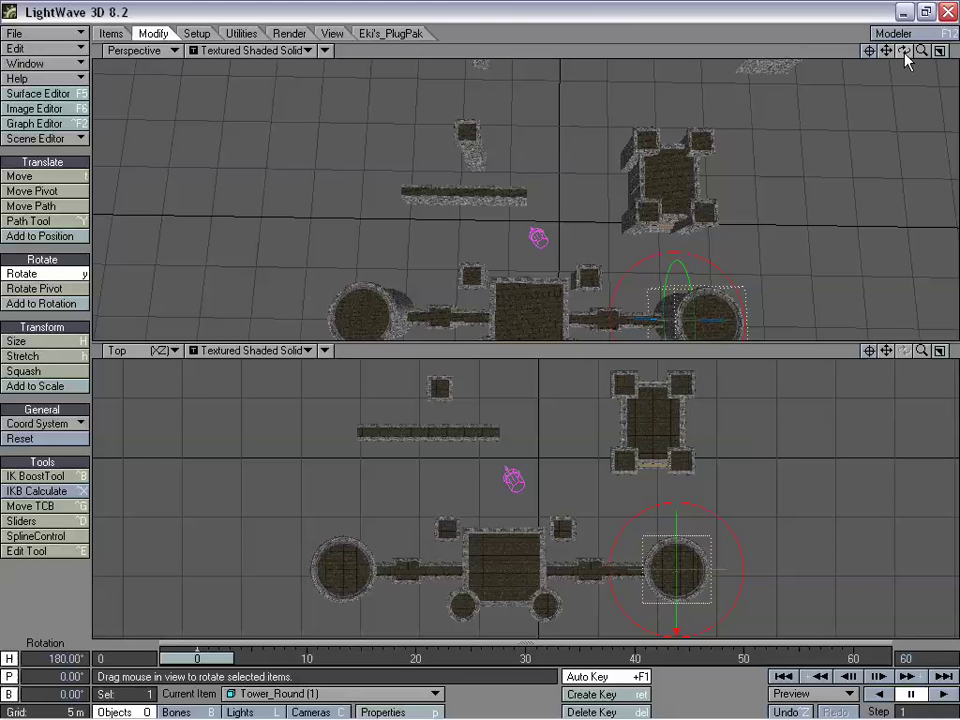
- Rotate Wall_DrumTower (1), between the gatehouse and Tower_Round (2), to a heading of 180°
{"action": "left_click", "coordinate": [443, 431]}
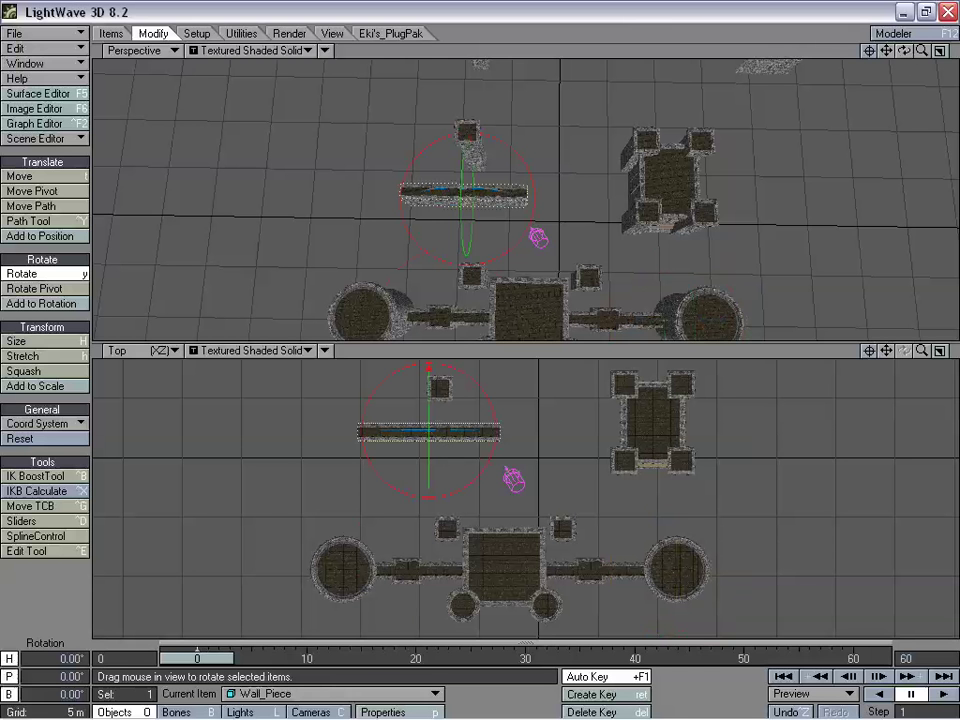
{"action": "left_click", "coordinate": [437, 573]}
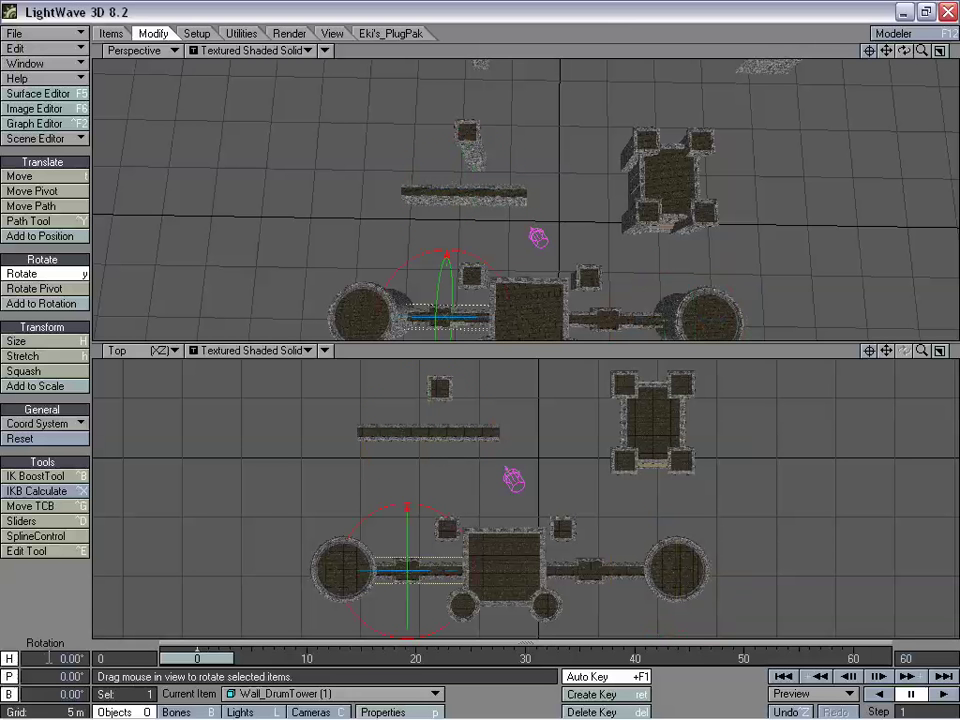
{"action": "type", "text": "180"}
{"action": "key", "text": "Tab"}
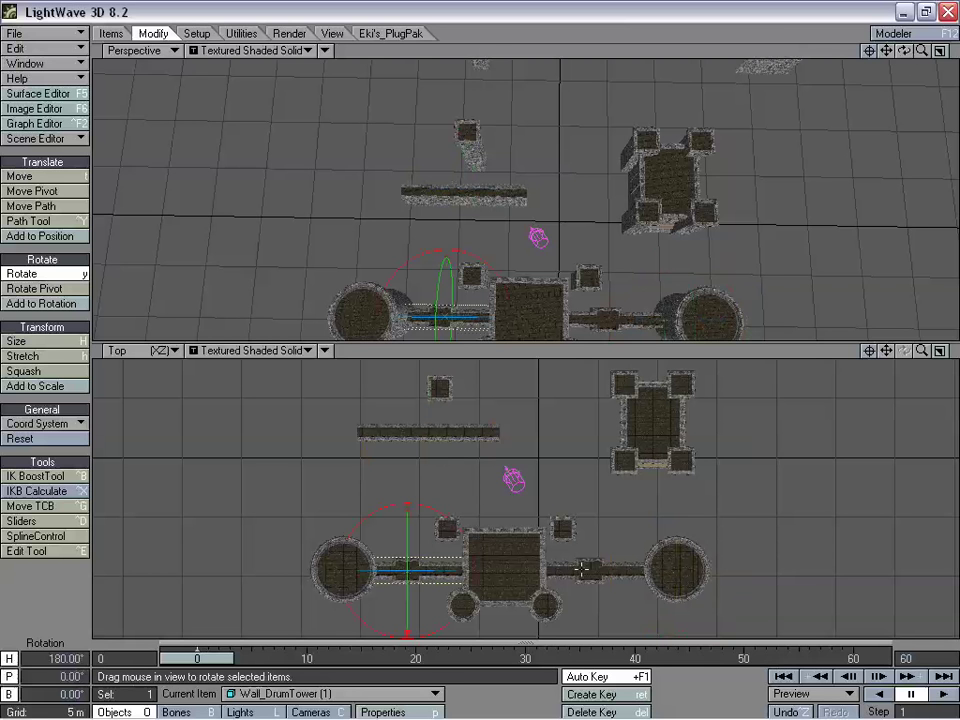
- Move Wall_DrumTower (1) along X to about -10.0 m so it spans from the round tower to the gatehouse
{"action": "left_click_drag", "start_coordinate": [903, 52], "coordinate": [851, 106]}
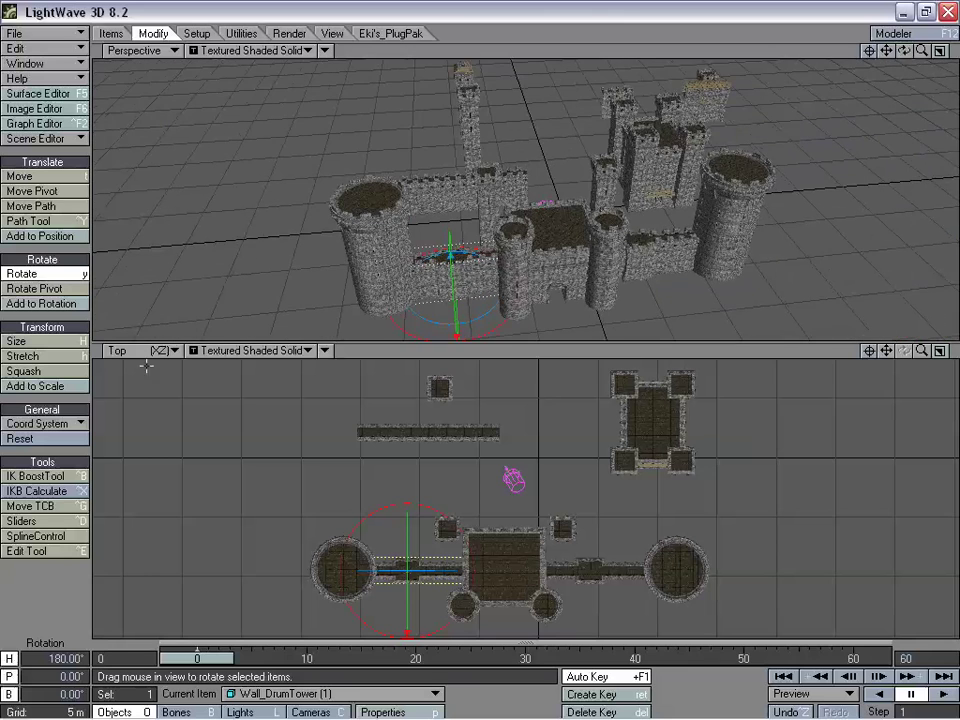
{"action": "left_click_drag", "start_coordinate": [921, 50], "coordinate": [949, 50]}
{"action": "mouse_move", "coordinate": [887, 50]}
{"action": "left_mouse_down"}
{"action": "mouse_move", "coordinate": [925, 28]}
{"action": "mouse_move", "coordinate": [893, 59]}
{"action": "mouse_move", "coordinate": [888, 45]}
{"action": "mouse_move", "coordinate": [888, 62]}
{"action": "left_mouse_up"}
{"action": "key", "text": "t"}
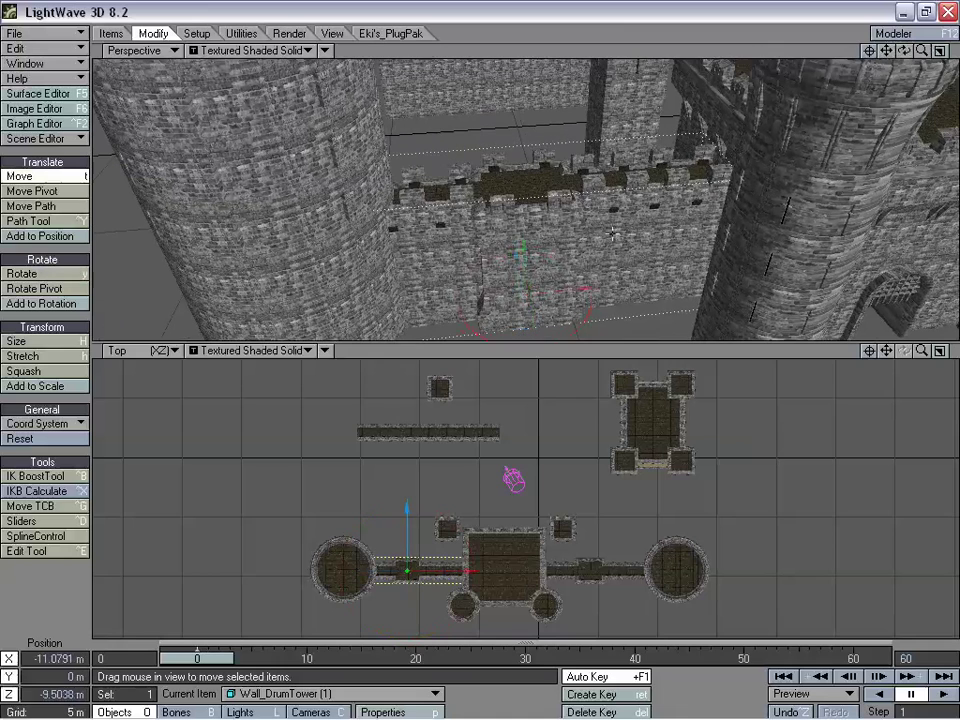
{"action": "left_click_drag", "start_coordinate": [585, 289], "coordinate": [637, 283]}
{"action": "mouse_move", "coordinate": [316, 410]}
{"action": "left_mouse_down"}
{"action": "mouse_move", "coordinate": [330, 412]}
{"action": "mouse_move", "coordinate": [296, 413]}
{"action": "mouse_move", "coordinate": [316, 413]}
{"action": "left_mouse_up"}
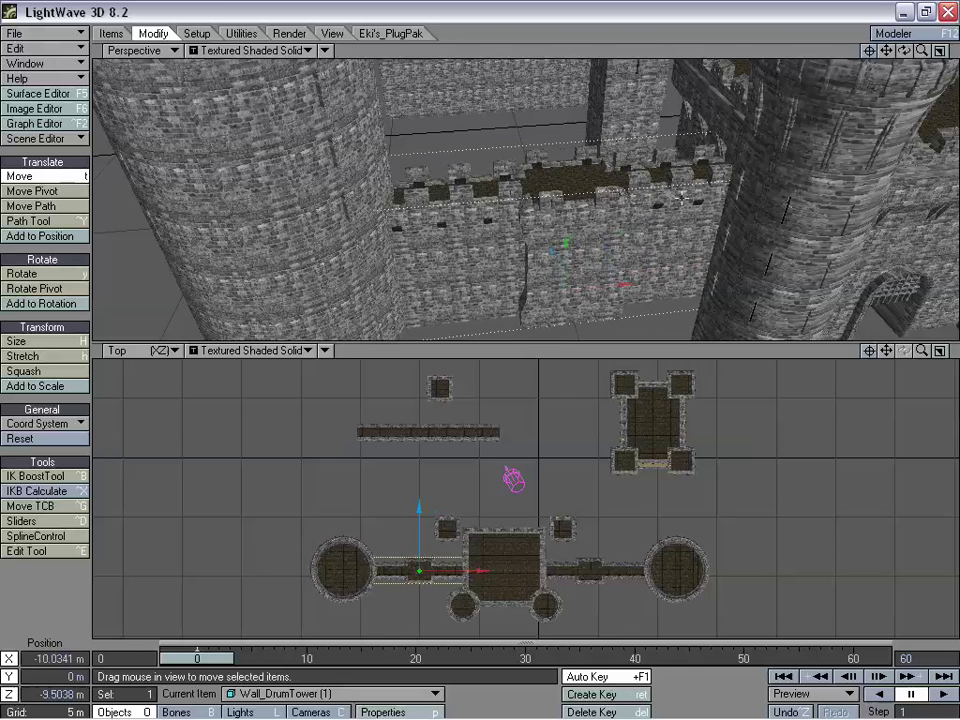
- Clone Wall_Piece once and place the copy behind Tower_Round (2), at about X -17.8 m, Z -1.2 m
{"action": "left_click_drag", "start_coordinate": [922, 50], "coordinate": [902, 80]}
{"action": "left_click", "coordinate": [430, 430]}
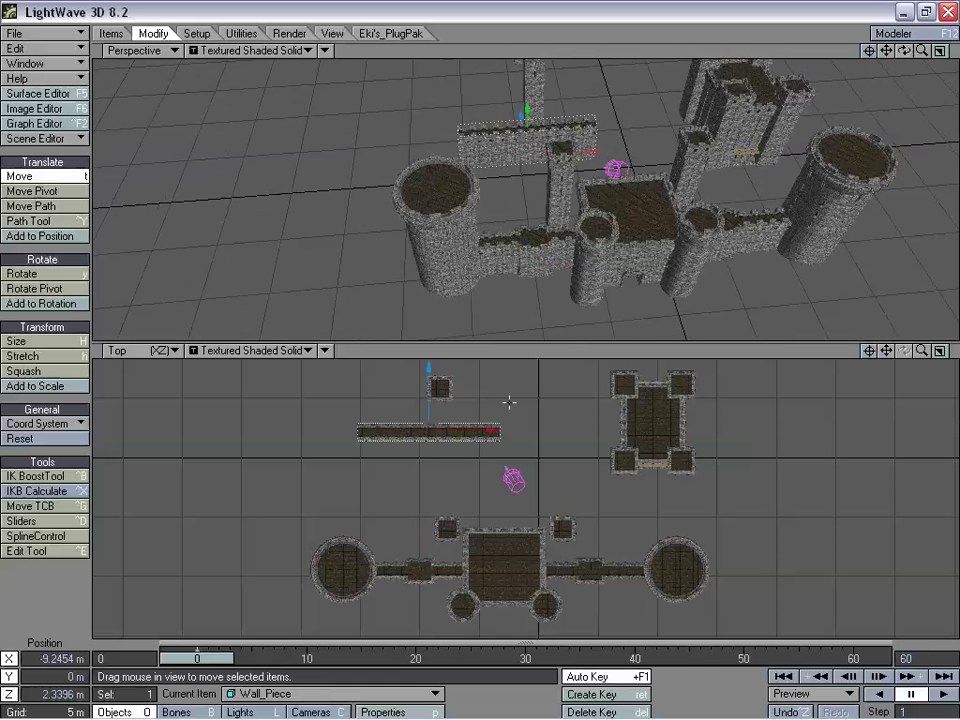
{"action": "left_click_drag", "start_coordinate": [886, 351], "coordinate": [583, 487]}
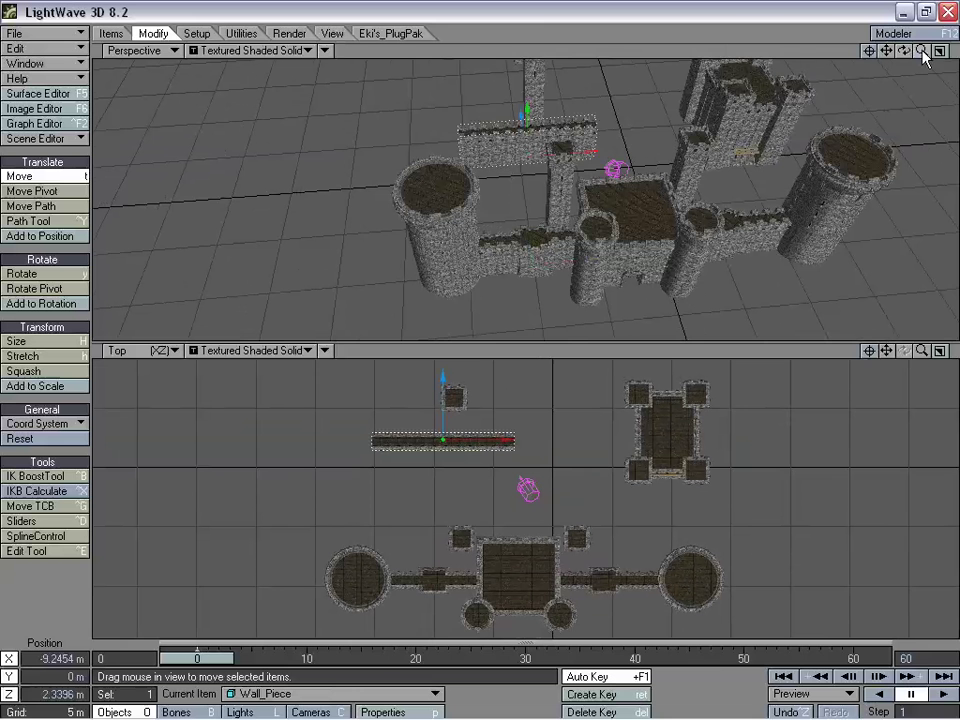
{"action": "mouse_move", "coordinate": [921, 51]}
{"action": "left_mouse_down"}
{"action": "mouse_move", "coordinate": [948, 53]}
{"action": "mouse_move", "coordinate": [923, 56]}
{"action": "left_mouse_up"}
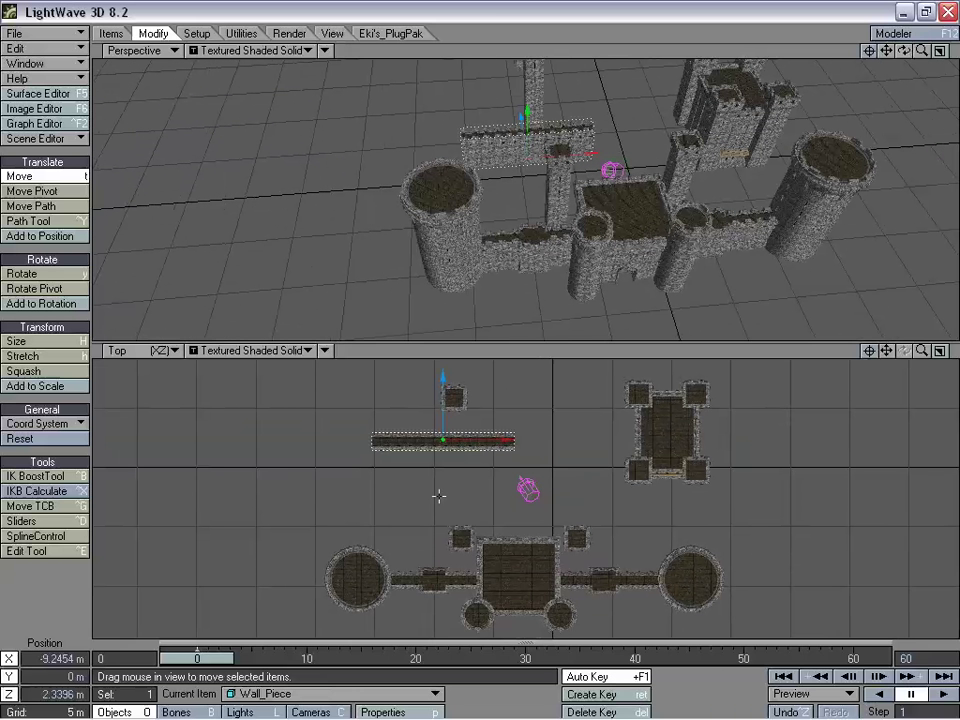
{"action": "left_click_drag", "start_coordinate": [449, 476], "coordinate": [352, 531]}
{"action": "key", "text": "ctrl+c"}
{"action": "left_click", "coordinate": [529, 319]}
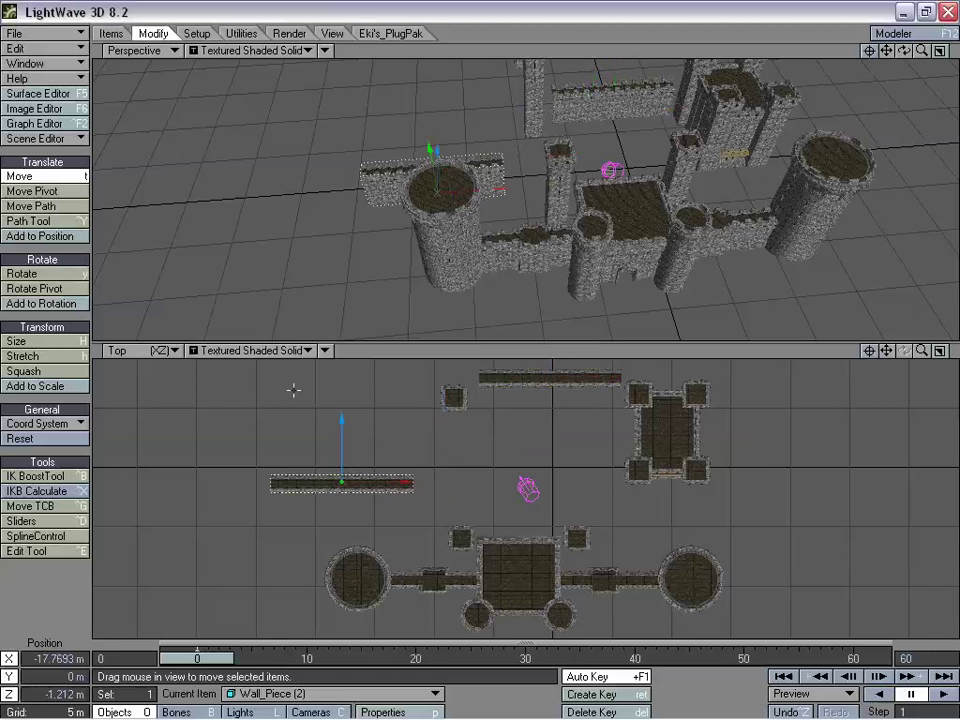
- Rotate Wall_Piece (2) to a heading of 60°
{"action": "left_click", "coordinate": [48, 276]}
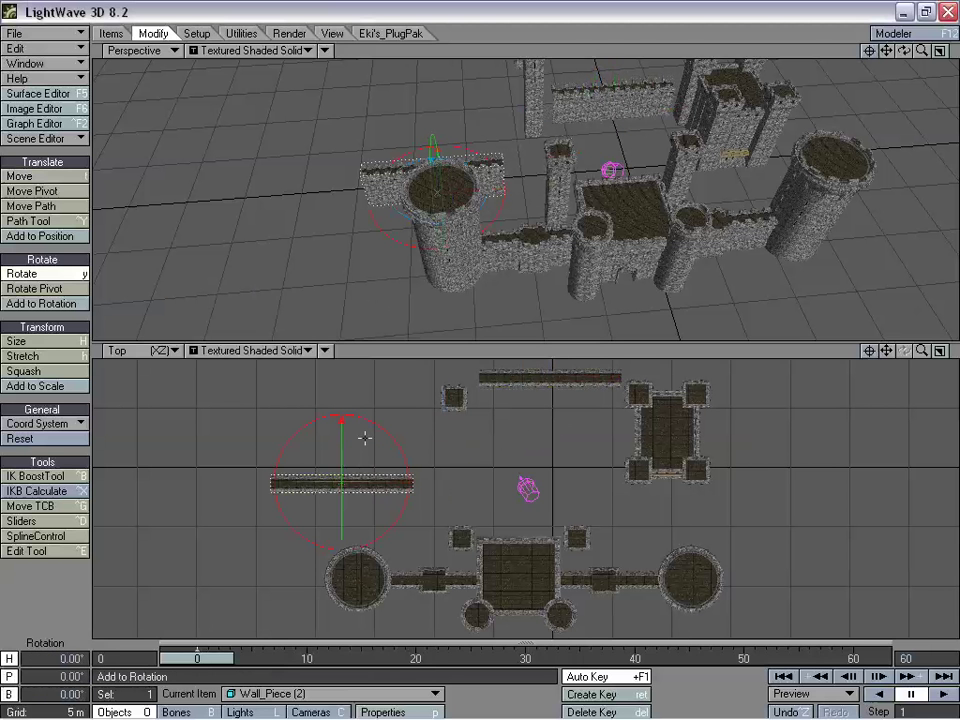
{"action": "left_click_drag", "start_coordinate": [376, 425], "coordinate": [553, 425]}
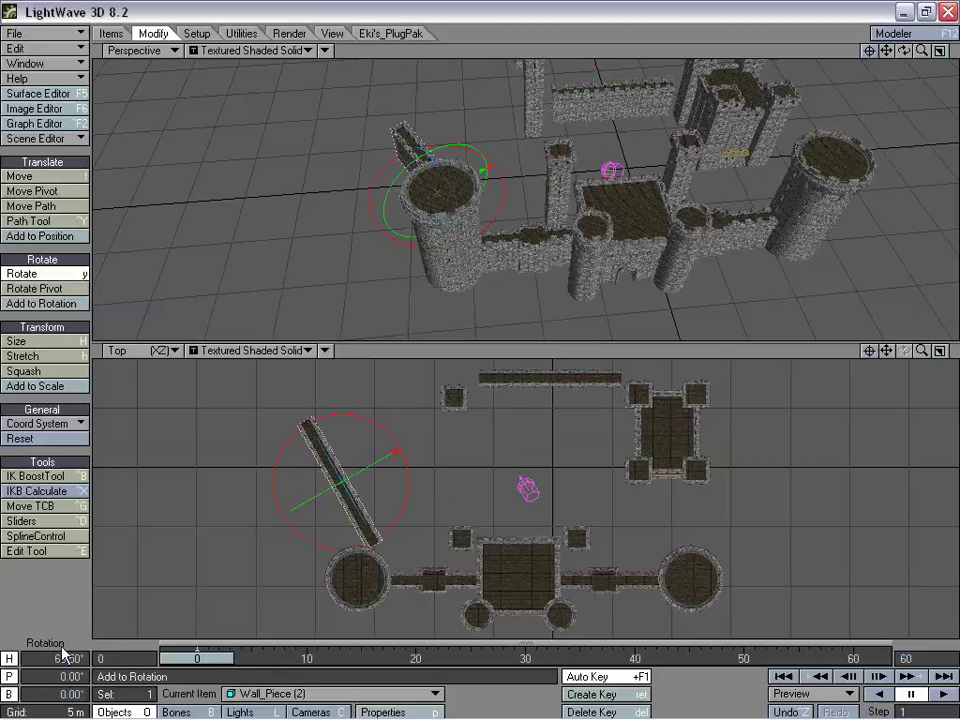
{"action": "type", "text": "60"}
{"action": "key", "text": "Return"}
- Move the angled wall's end into Tower_Round (2), placing the wall at about X -20.5 m, Z -2.4 m
{"action": "key", "text": "t"}
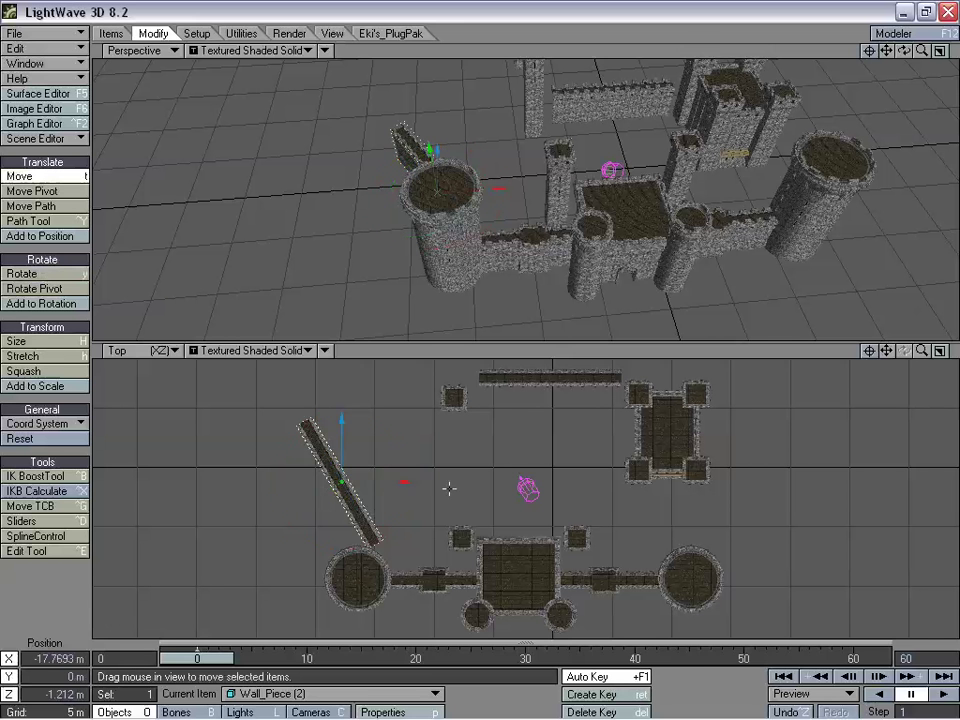
{"action": "left_click_drag", "start_coordinate": [379, 499], "coordinate": [348, 517]}
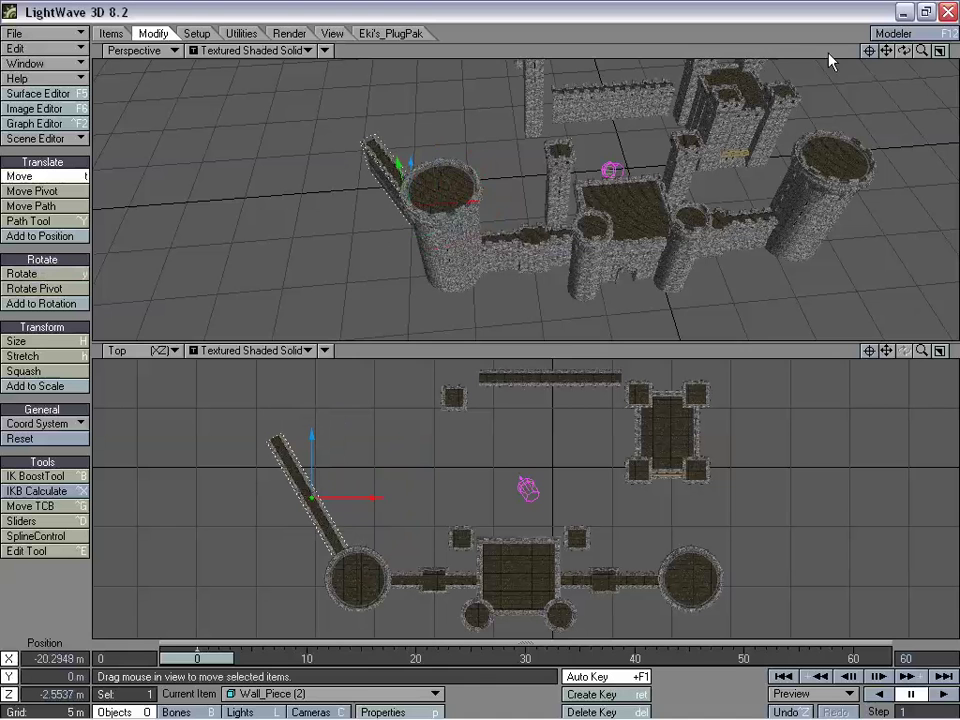
{"action": "left_click_drag", "start_coordinate": [905, 51], "coordinate": [955, 48]}
{"action": "left_click_drag", "start_coordinate": [887, 51], "coordinate": [876, 104]}
{"action": "left_click_drag", "start_coordinate": [922, 52], "coordinate": [850, 15]}
{"action": "mouse_move", "coordinate": [887, 51]}
{"action": "left_mouse_down"}
{"action": "mouse_move", "coordinate": [908, 108]}
{"action": "mouse_move", "coordinate": [906, 86]}
{"action": "mouse_move", "coordinate": [875, 61]}
{"action": "left_mouse_up"}
{"action": "left_click_drag", "start_coordinate": [336, 528], "coordinate": [332, 527]}
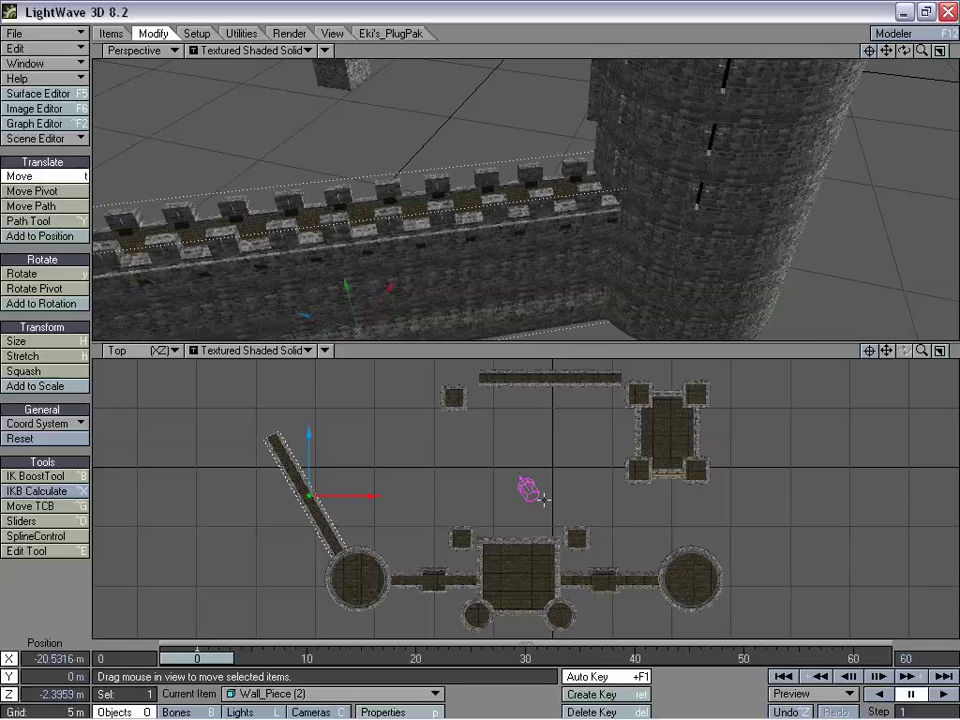
- Move the Keep to about X -13.5 m, Z 4.6 m, and clone Wall_Piece (2) once to the opposite side at about X 12.8 m
{"action": "left_click", "coordinate": [666, 436]}
{"action": "left_click_drag", "start_coordinate": [795, 461], "coordinate": [522, 440]}
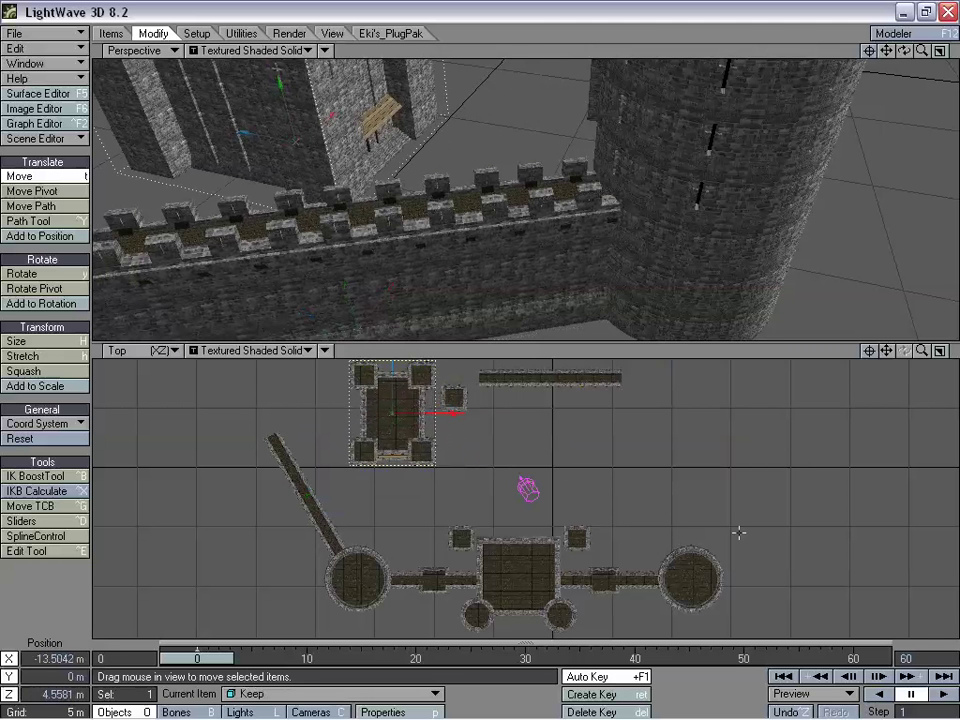
{"action": "left_click", "coordinate": [314, 495]}
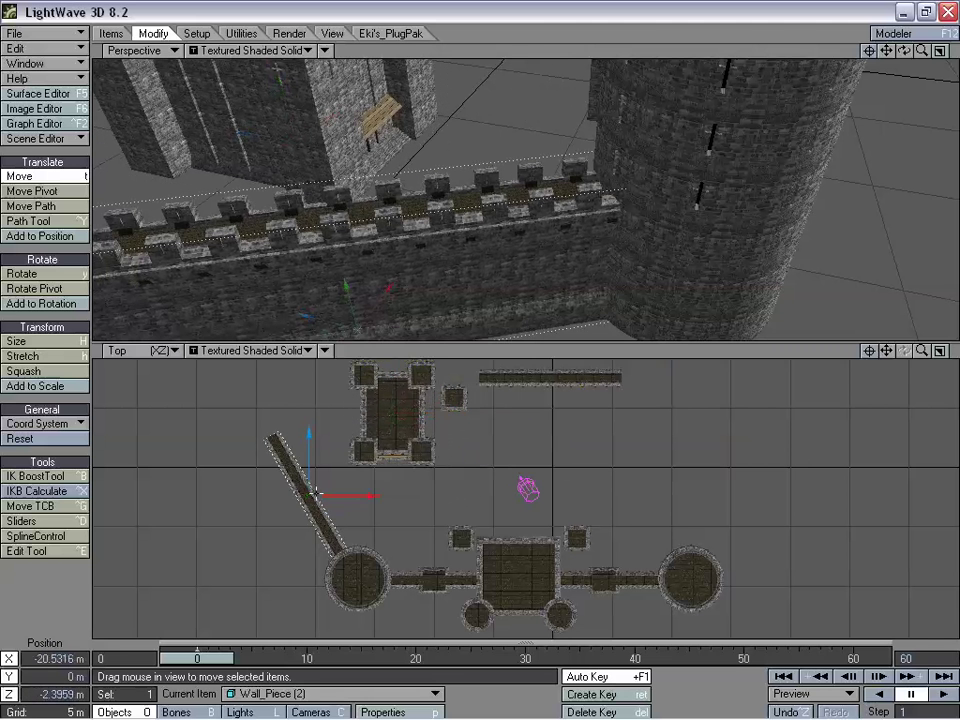
{"action": "key", "text": "ctrl+c"}
{"action": "left_click", "coordinate": [526, 319]}
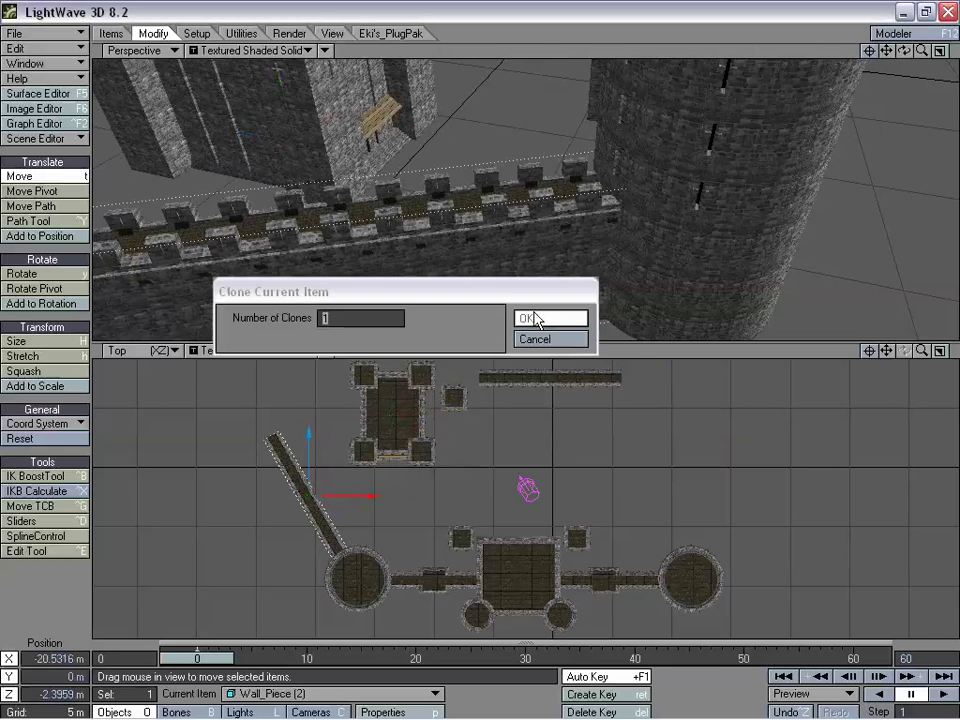
{"action": "left_click_drag", "start_coordinate": [369, 496], "coordinate": [766, 495]}
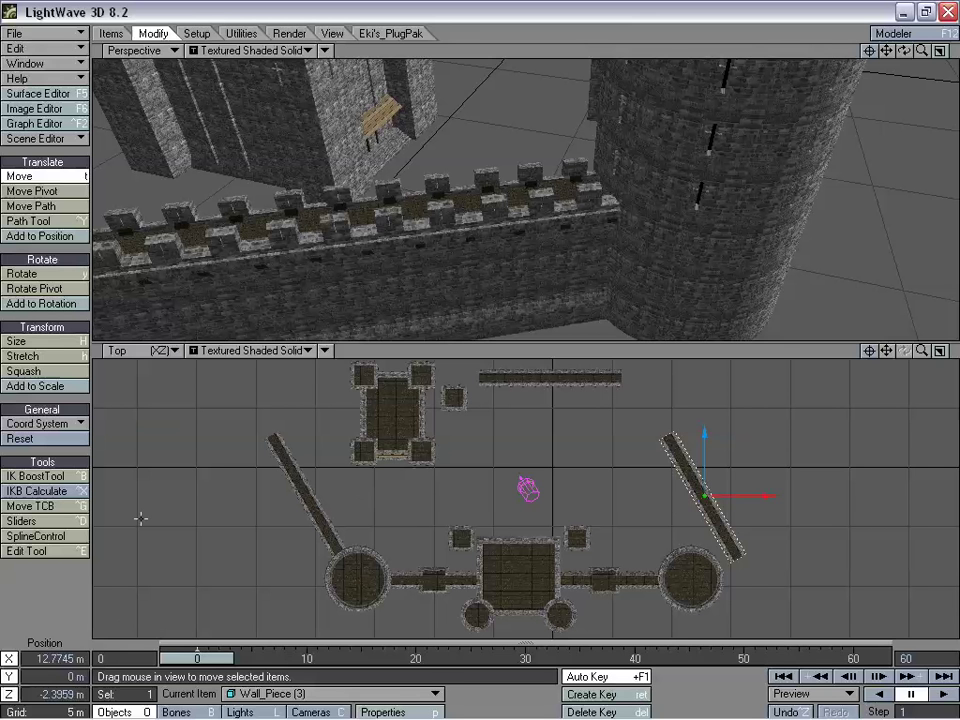
- Mirror the angle of Wall_Piece (3) by setting its heading to -60°
{"action": "key", "text": "h"}
{"action": "key", "text": "shift+h"}
{"action": "key", "text": "y"}
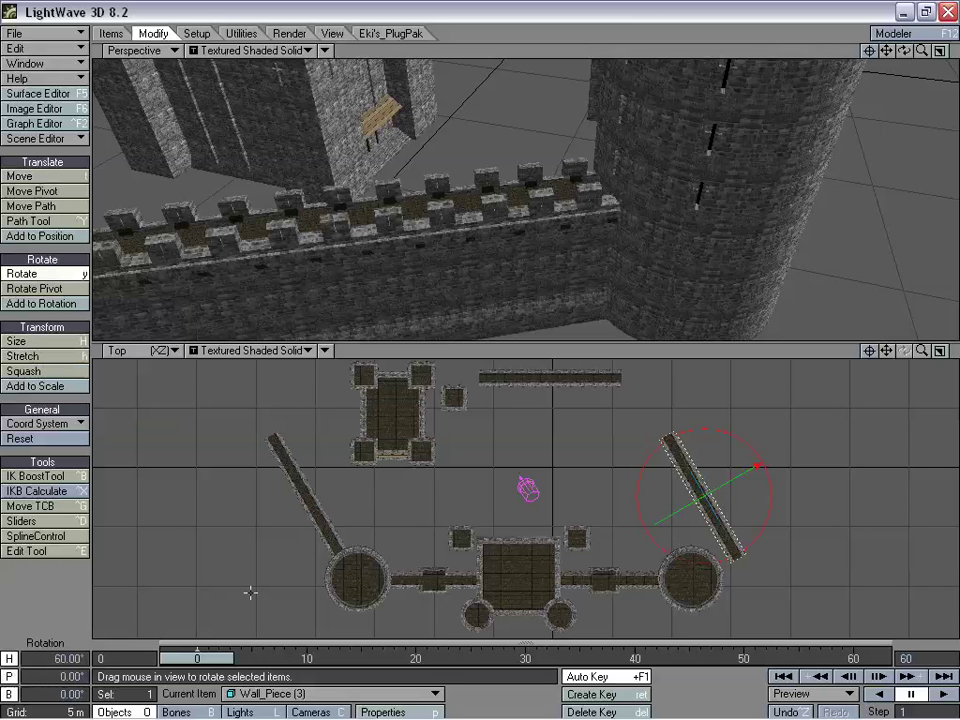
{"action": "type", "text": "-"}
{"action": "key", "text": "Tab"}
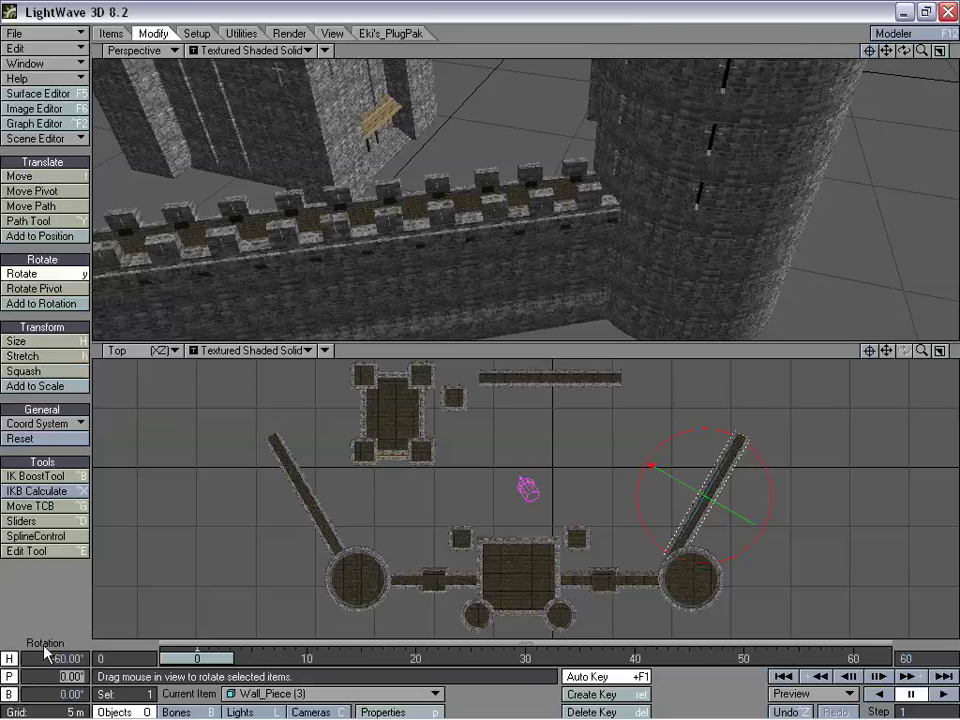
{"action": "key", "text": "Return"}
- Move Wall_Piece (3) against Tower_Round (1), at about X 16.0 m, Z -2.6 m, and check the join
{"action": "key", "text": "t"}
{"action": "key", "text": "y"}
{"action": "key", "text": "shift+h"}
{"action": "key", "text": "h"}
{"action": "key", "text": "shift+h"}
{"action": "key", "text": "y"}
{"action": "key", "text": "t"}
{"action": "key", "text": "shift+h"}
{"action": "key", "text": "t"}
{"action": "left_click_drag", "start_coordinate": [742, 537], "coordinate": [781, 538]}
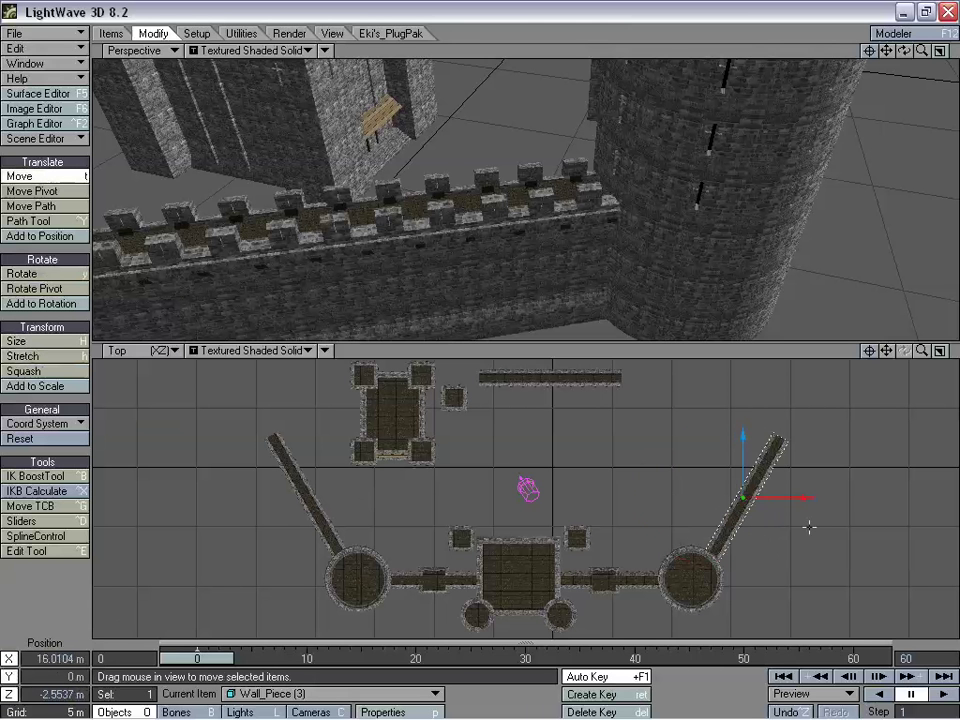
{"action": "left_click_drag", "start_coordinate": [922, 351], "coordinate": [951, 351]}
{"action": "left_click_drag", "start_coordinate": [886, 351], "coordinate": [749, 272]}
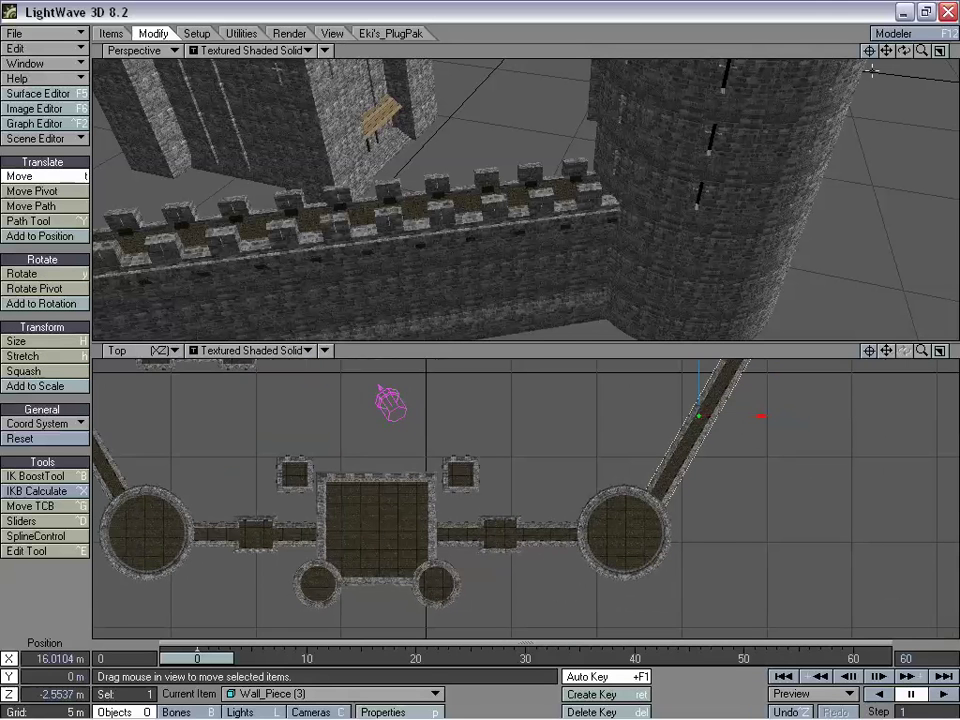
{"action": "left_click_drag", "start_coordinate": [886, 55], "coordinate": [770, 66]}
{"action": "left_click_drag", "start_coordinate": [906, 53], "coordinate": [872, 52]}
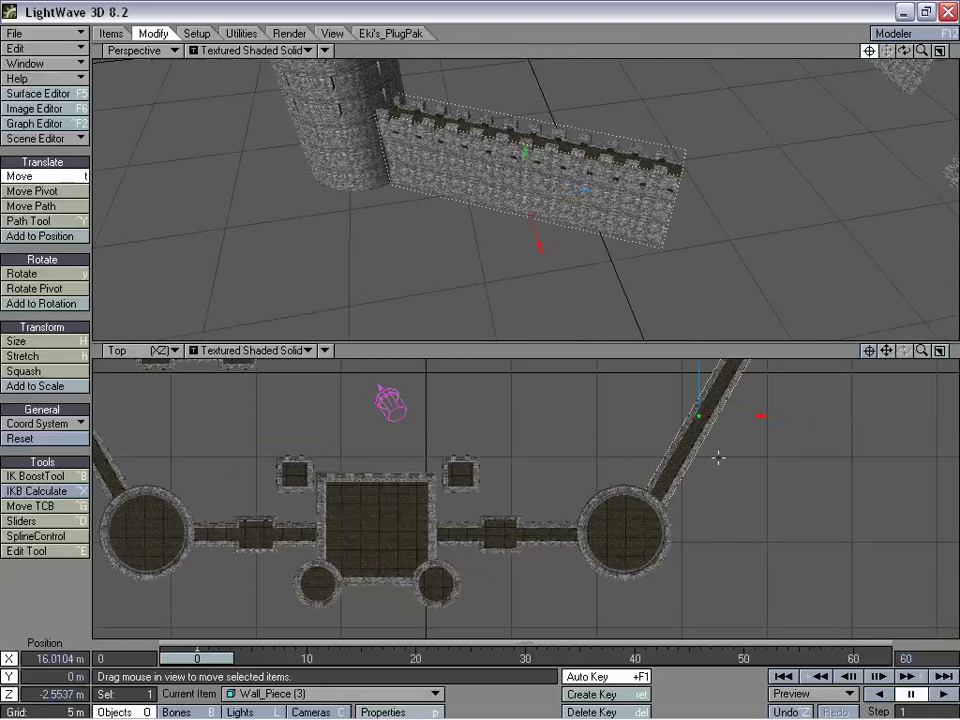
- Shift Wall_Piece (3) further into Tower_Round (1), at about X 15.5 m, Z -2.9 m
{"action": "mouse_move", "coordinate": [720, 463]}
{"action": "left_mouse_down"}
{"action": "mouse_move", "coordinate": [717, 475]}
{"action": "mouse_move", "coordinate": [761, 345]}
{"action": "mouse_move", "coordinate": [732, 445]}
{"action": "mouse_move", "coordinate": [707, 465]}
{"action": "mouse_move", "coordinate": [716, 488]}
{"action": "mouse_move", "coordinate": [721, 482]}
{"action": "left_mouse_up"}
{"action": "left_click_drag", "start_coordinate": [920, 51], "coordinate": [858, 56]}
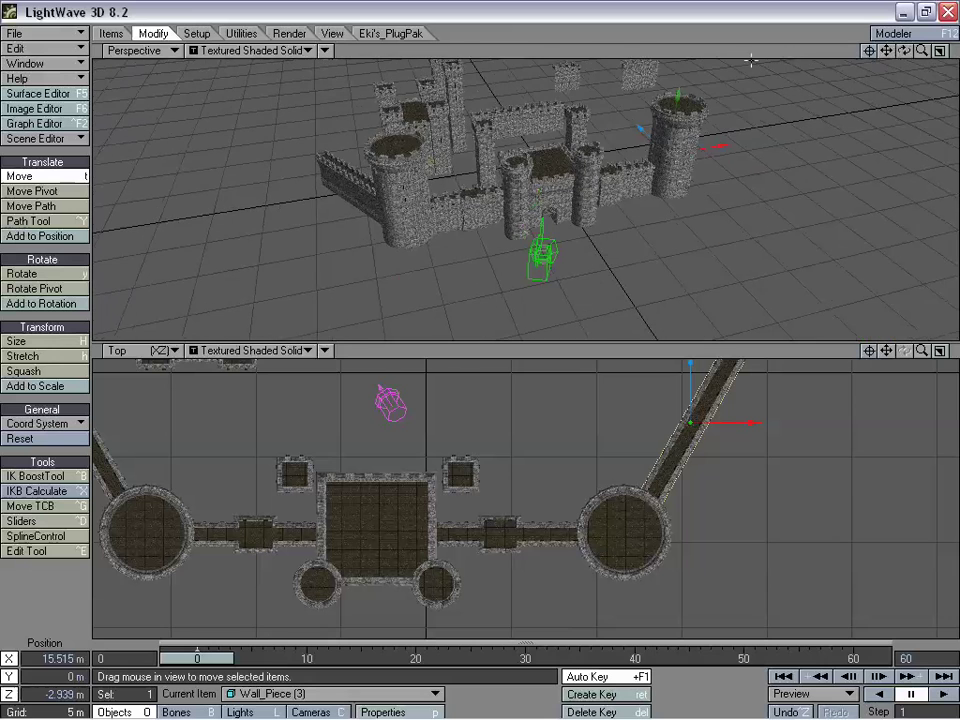
- Clone Tower_HighSmall (1) once and place the copy at the outer end of Wall_Piece (2), at about X -23.5 m, Z 3.3 m
{"action": "left_click_drag", "start_coordinate": [922, 351], "coordinate": [930, 406]}
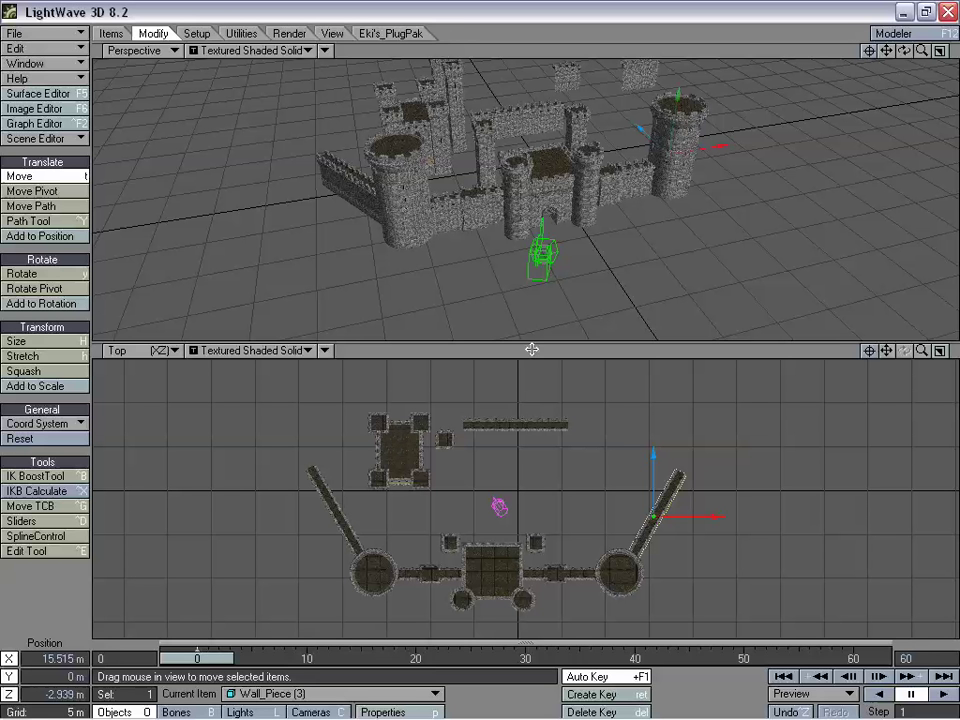
{"action": "left_click_drag", "start_coordinate": [886, 350], "coordinate": [904, 451]}
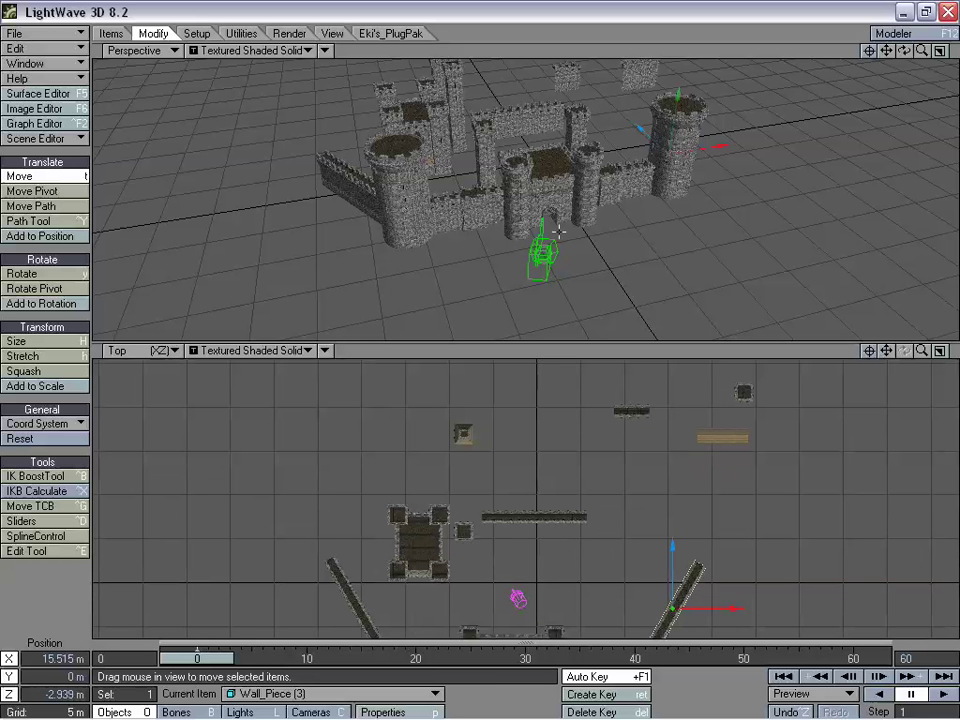
{"action": "left_click", "coordinate": [466, 531]}
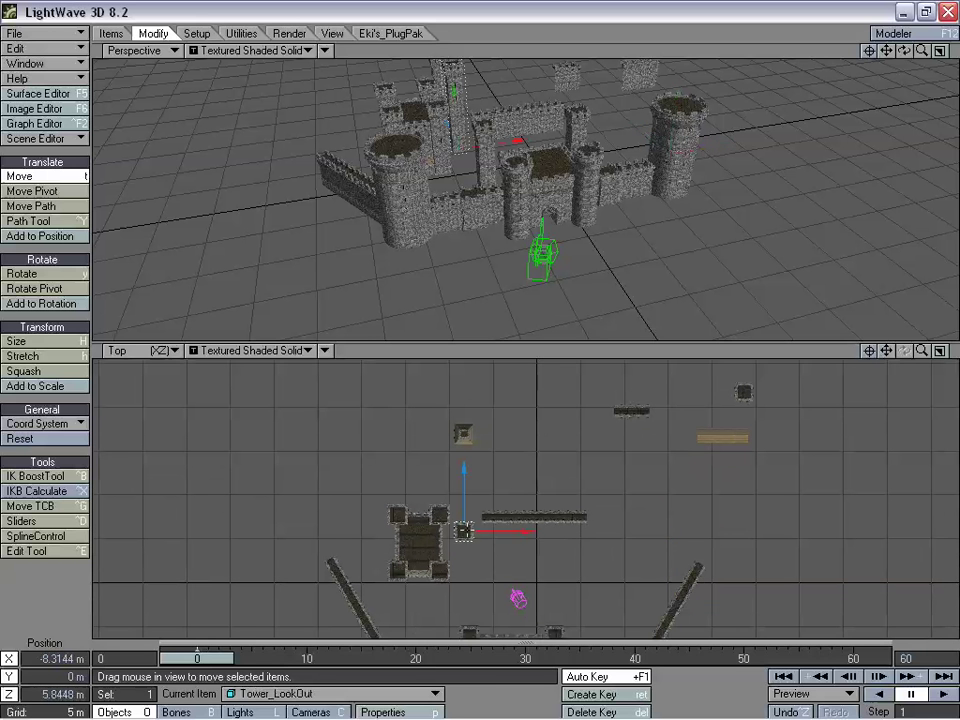
{"action": "left_click_drag", "start_coordinate": [918, 55], "coordinate": [930, 90]}
{"action": "left_click", "coordinate": [501, 218]}
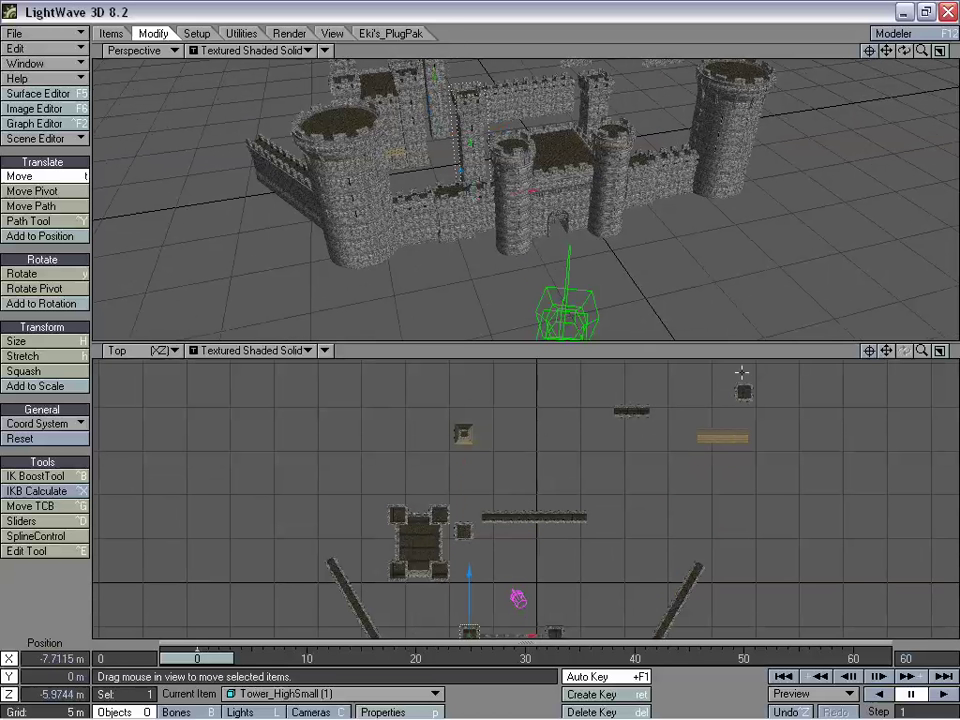
{"action": "left_click_drag", "start_coordinate": [921, 351], "coordinate": [892, 276]}
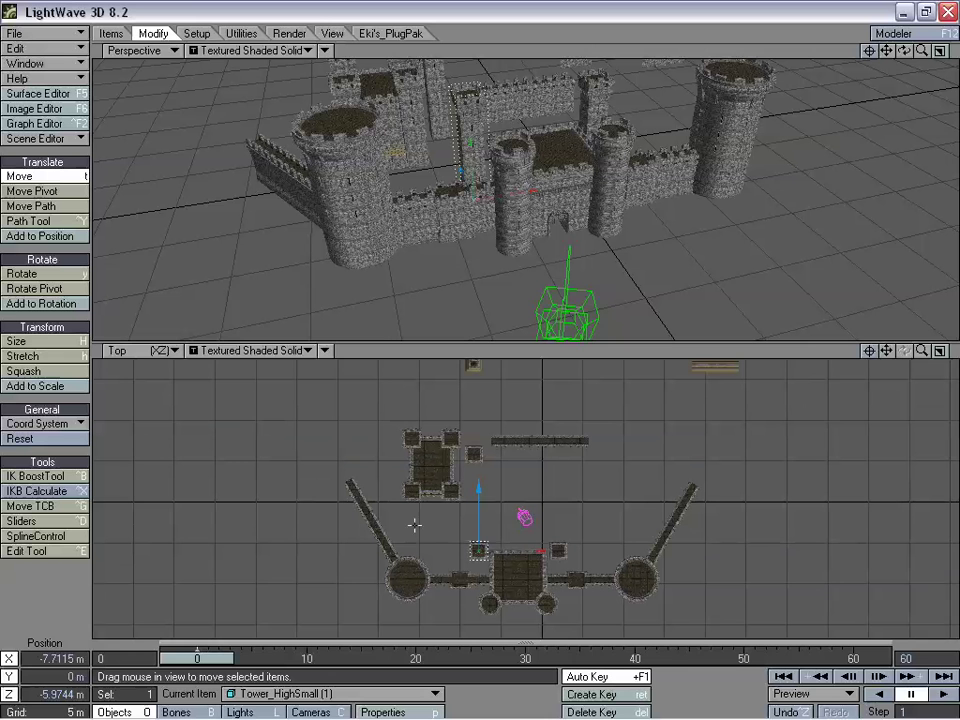
{"action": "key", "text": "ctrl+c"}
{"action": "left_click", "coordinate": [568, 323]}
{"action": "mouse_move", "coordinate": [583, 521]}
{"action": "left_mouse_down"}
{"action": "mouse_move", "coordinate": [525, 470]}
{"action": "mouse_move", "coordinate": [326, 345]}
{"action": "mouse_move", "coordinate": [460, 428]}
{"action": "mouse_move", "coordinate": [464, 448]}
{"action": "mouse_move", "coordinate": [453, 448]}
{"action": "left_mouse_up"}
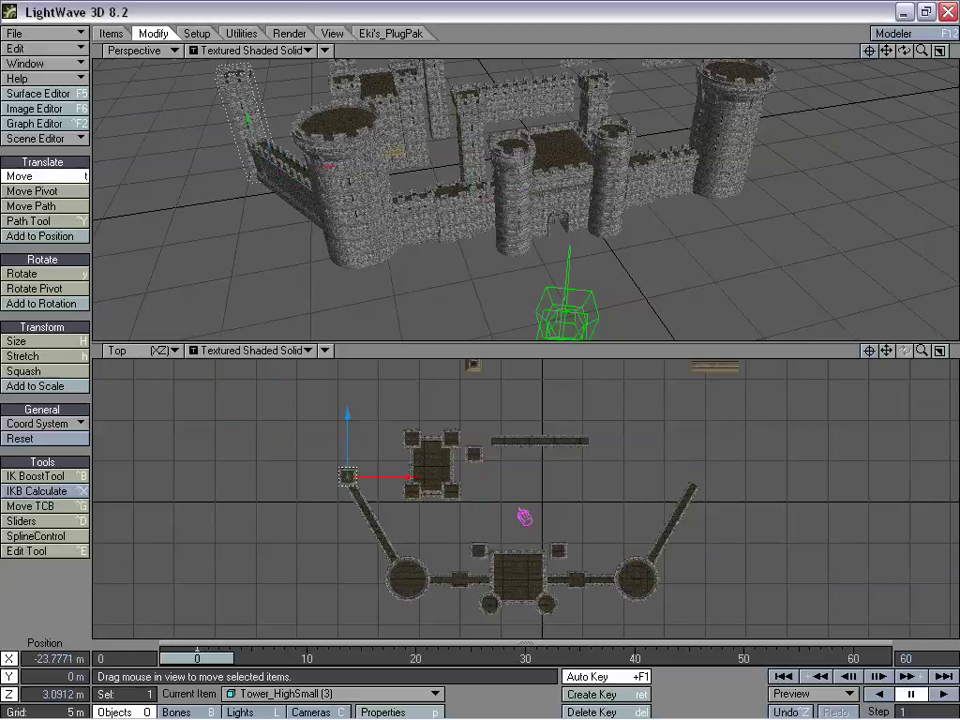
{"action": "left_click_drag", "start_coordinate": [921, 350], "coordinate": [941, 350]}
{"action": "mouse_move", "coordinate": [526, 498]}
{"action": "left_mouse_down"}
{"action": "mouse_move", "coordinate": [542, 491]}
{"action": "mouse_move", "coordinate": [542, 462]}
{"action": "mouse_move", "coordinate": [540, 489]}
{"action": "left_mouse_up"}
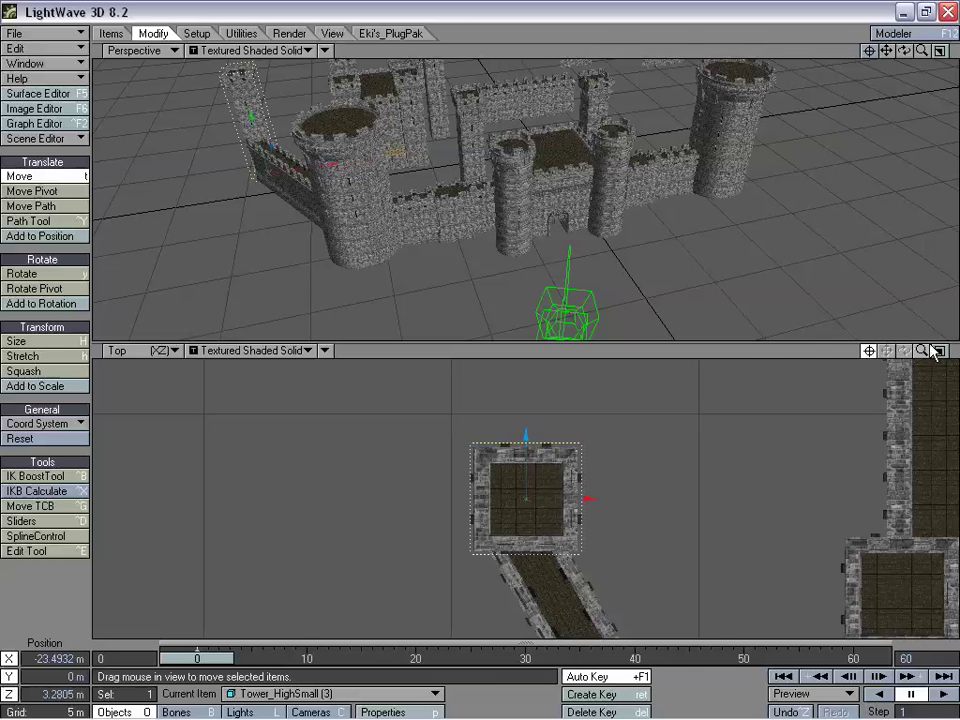
- Clone Tower_HighSmall (3) once and move the copy along X to about 18.7 m, beside the opposite angled wall's end
{"action": "left_click_drag", "start_coordinate": [930, 357], "coordinate": [829, 338]}
{"action": "key", "text": "ctrl+c"}
{"action": "left_click", "coordinate": [541, 319]}
{"action": "left_click_drag", "start_coordinate": [372, 448], "coordinate": [889, 448]}
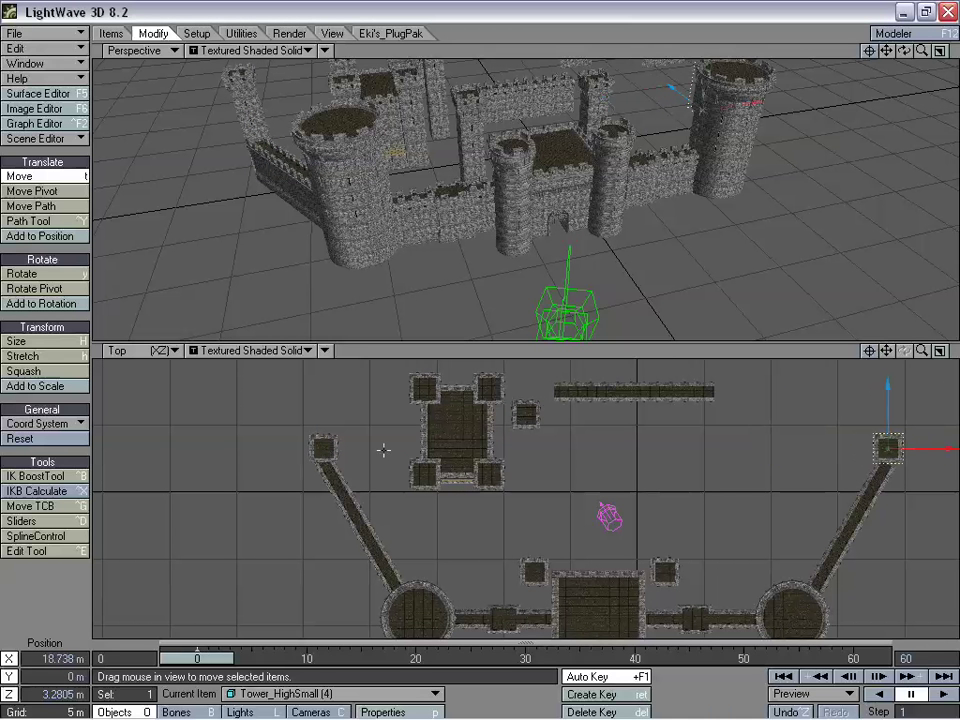
- Fit Tower_HighSmall (4) against the end of Wall_Piece (3), at about X 18.4 m, Z 2.6 m
{"action": "left_click_drag", "start_coordinate": [886, 351], "coordinate": [736, 371]}
{"action": "left_click_drag", "start_coordinate": [921, 351], "coordinate": [959, 351]}
{"action": "left_click_drag", "start_coordinate": [886, 351], "coordinate": [395, 376]}
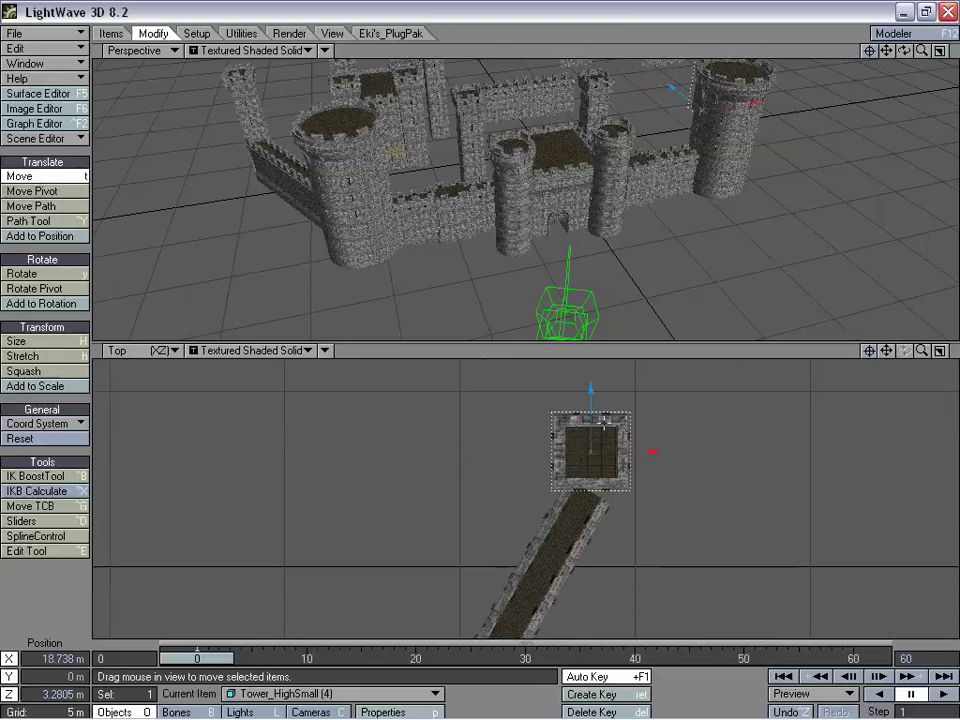
{"action": "left_click_drag", "start_coordinate": [591, 388], "coordinate": [591, 409]}
{"action": "left_click_drag", "start_coordinate": [670, 470], "coordinate": [660, 470]}
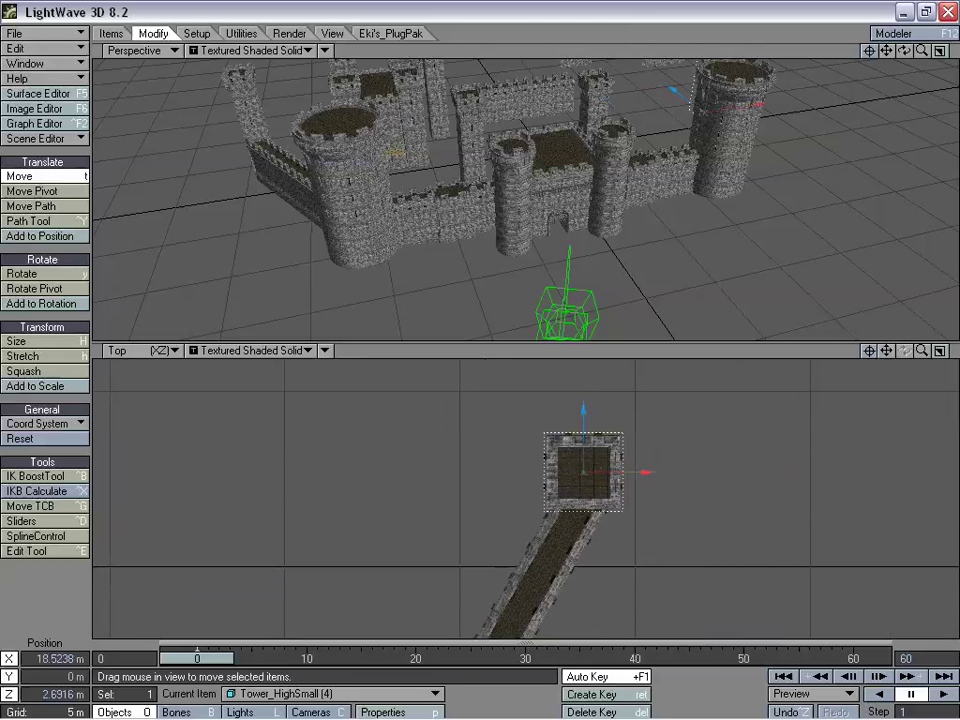
{"action": "left_click_drag", "start_coordinate": [583, 413], "coordinate": [583, 417]}
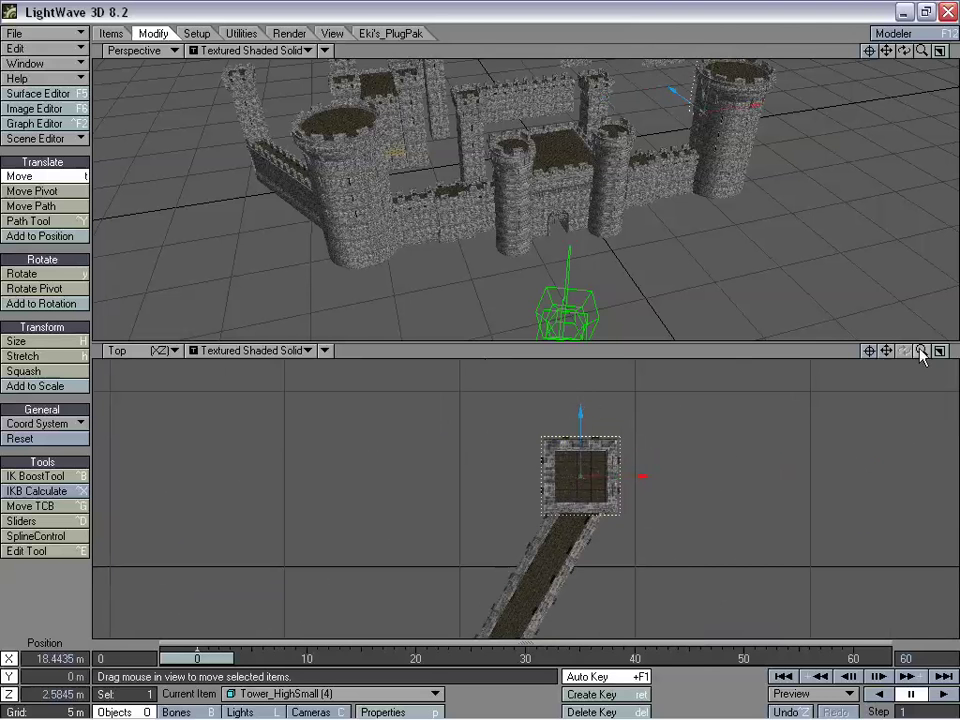
- Examine the castle's overall layout and the new corner towers' joins from above and from several perspective angles
{"action": "left_click_drag", "start_coordinate": [922, 351], "coordinate": [832, 351]}
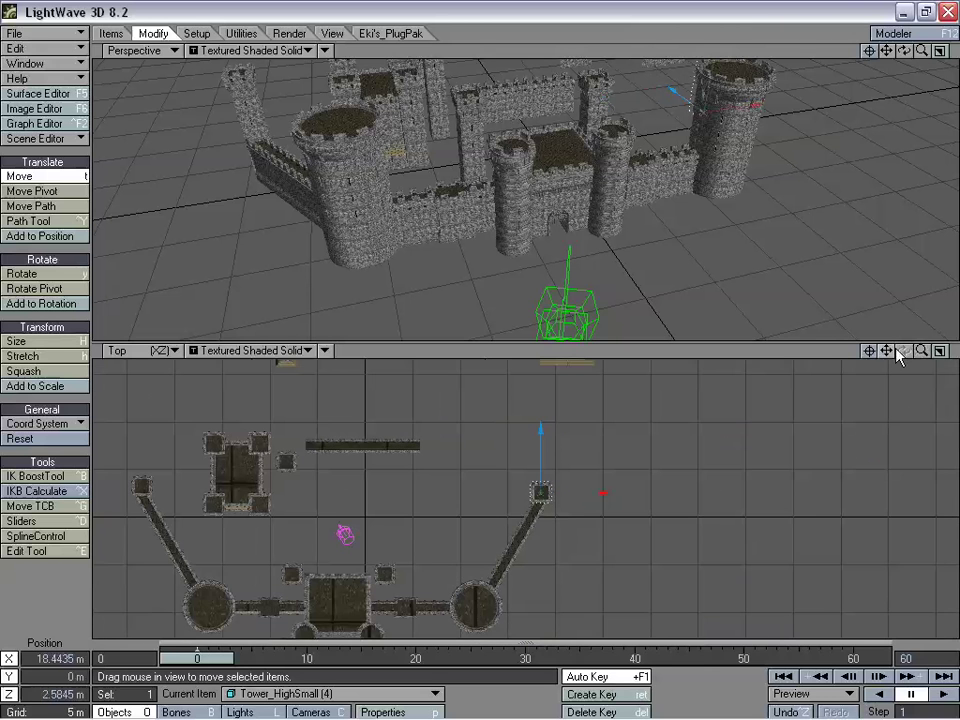
{"action": "left_click_drag", "start_coordinate": [890, 353], "coordinate": [884, 358]}
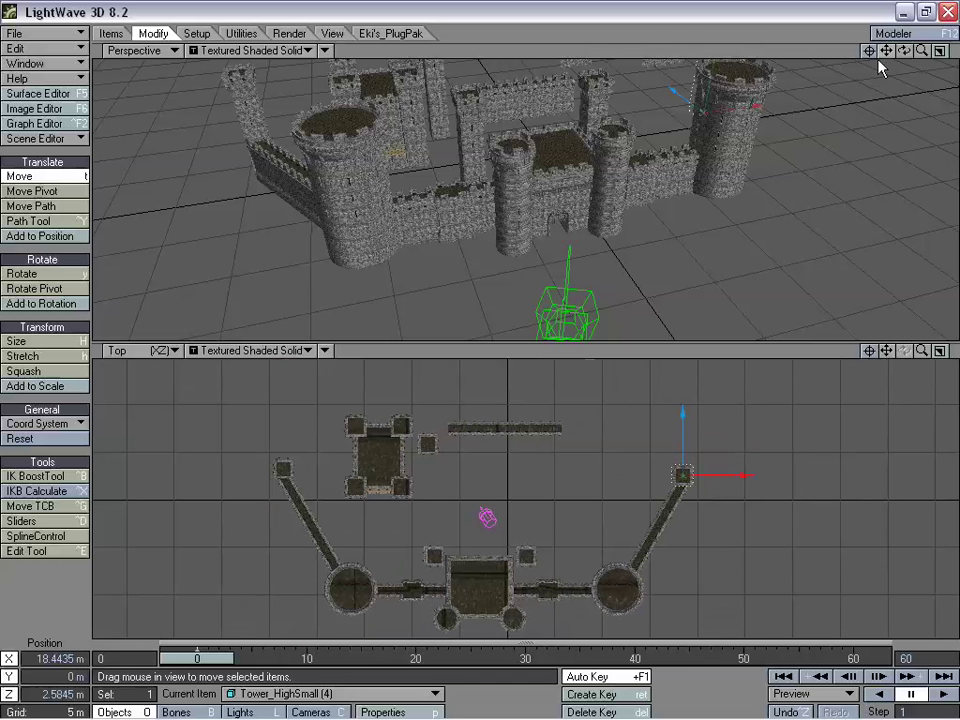
{"action": "left_click_drag", "start_coordinate": [905, 52], "coordinate": [893, 52]}
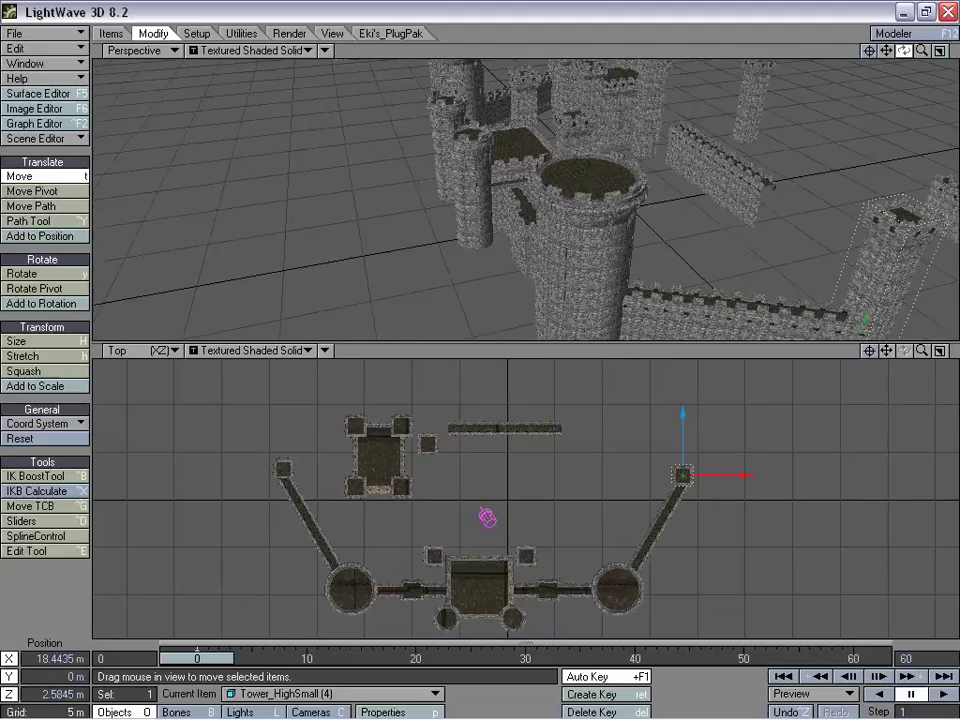
{"action": "left_click_drag", "start_coordinate": [904, 50], "coordinate": [810, 34]}
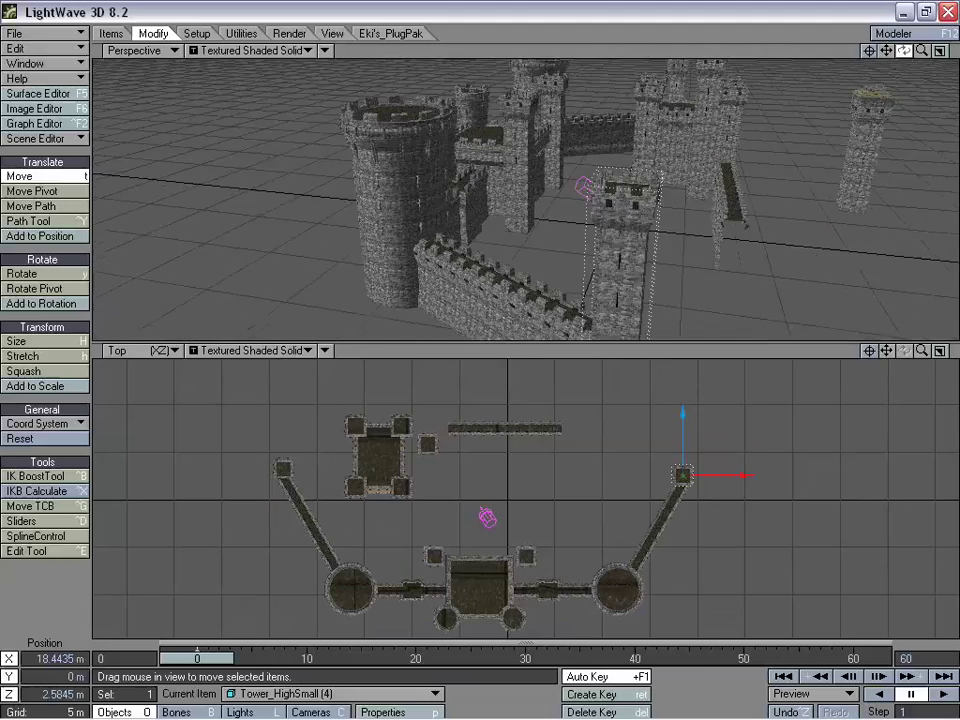
{"action": "left_click_drag", "start_coordinate": [904, 50], "coordinate": [908, 104]}
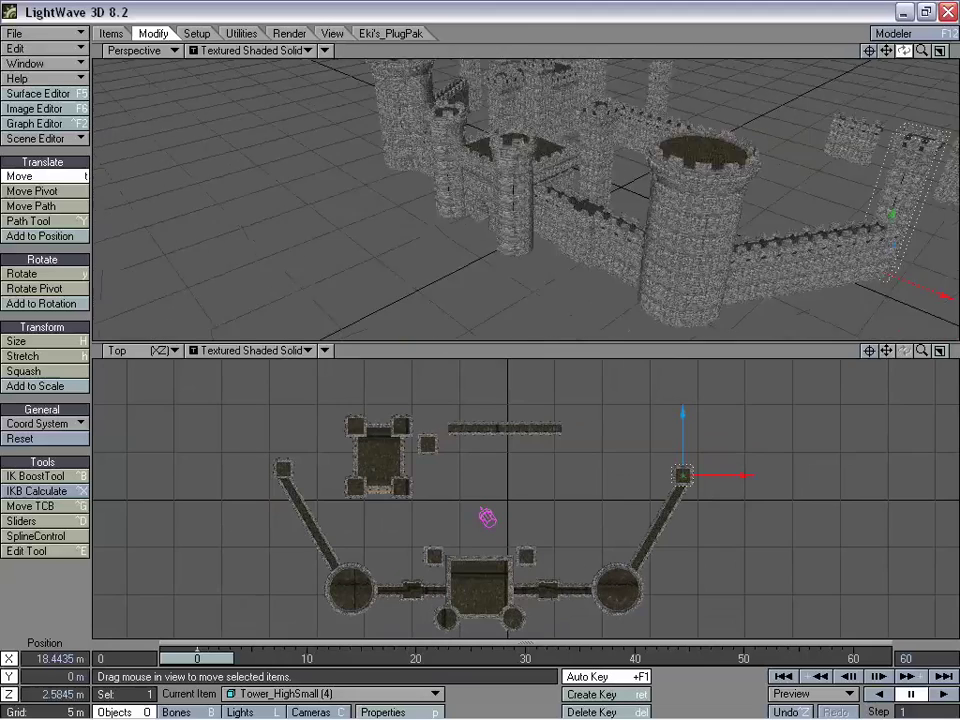
{"action": "left_click_drag", "start_coordinate": [886, 50], "coordinate": [938, 94]}
{"action": "left_click_drag", "start_coordinate": [922, 50], "coordinate": [926, 50]}
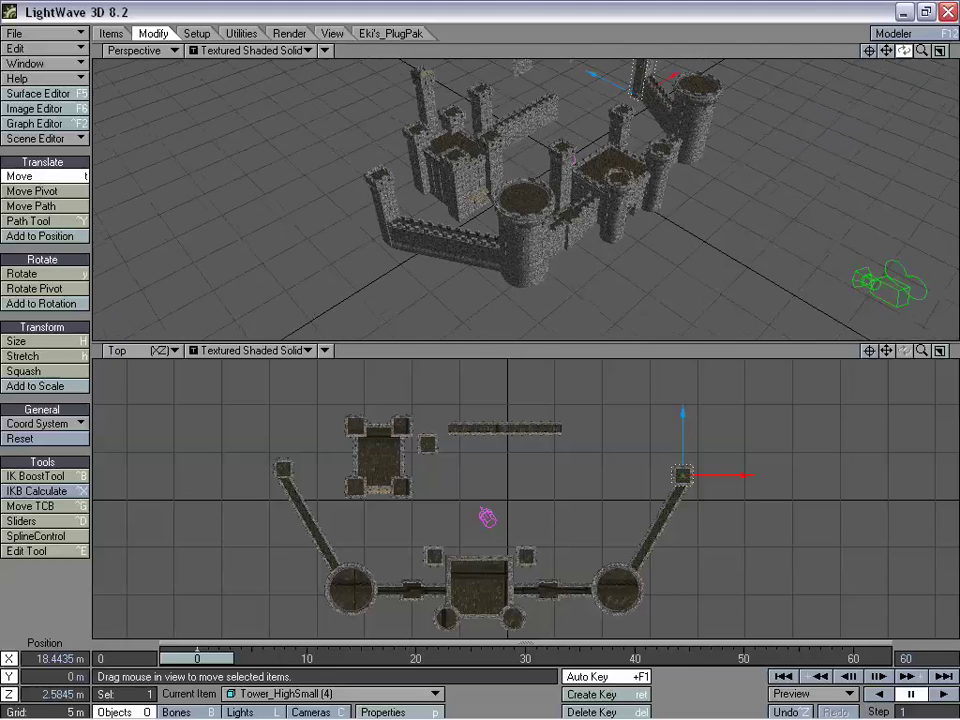
{"action": "left_click_drag", "start_coordinate": [886, 351], "coordinate": [893, 372]}
- Clone Wall_DrumTower (2) once and move the copy near Tower_HighSmall (4), at about X 14.5 m, Z 7.9 m
{"action": "left_click", "coordinate": [492, 447]}
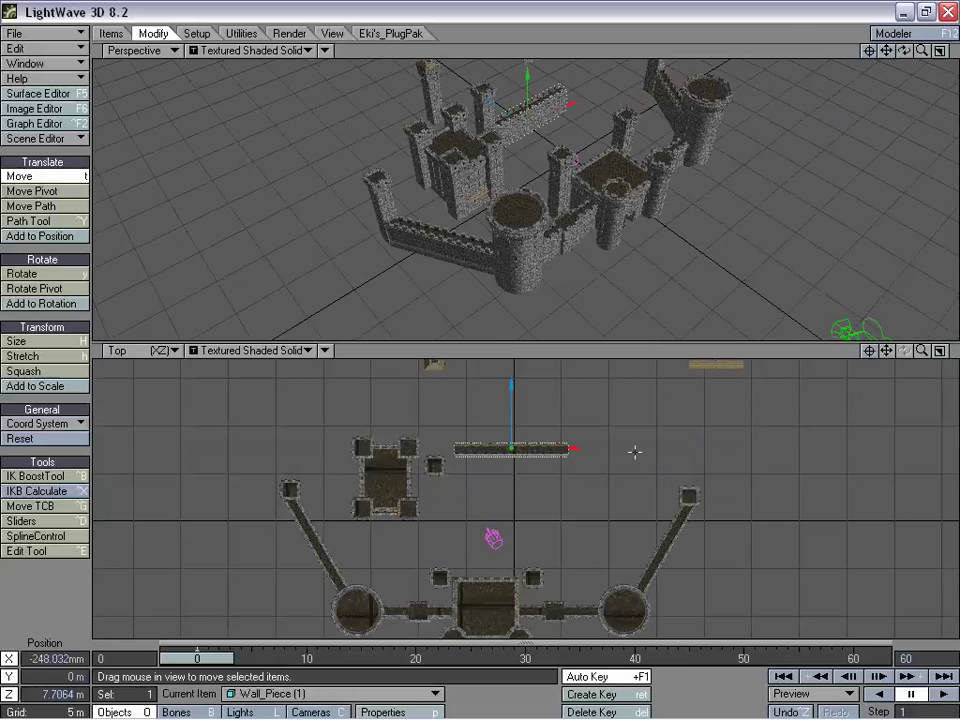
{"action": "mouse_move", "coordinate": [887, 351]}
{"action": "left_mouse_down"}
{"action": "mouse_move", "coordinate": [889, 369]}
{"action": "mouse_move", "coordinate": [889, 361]}
{"action": "left_mouse_up"}
{"action": "left_click", "coordinate": [556, 622]}
{"action": "key", "text": "c"}
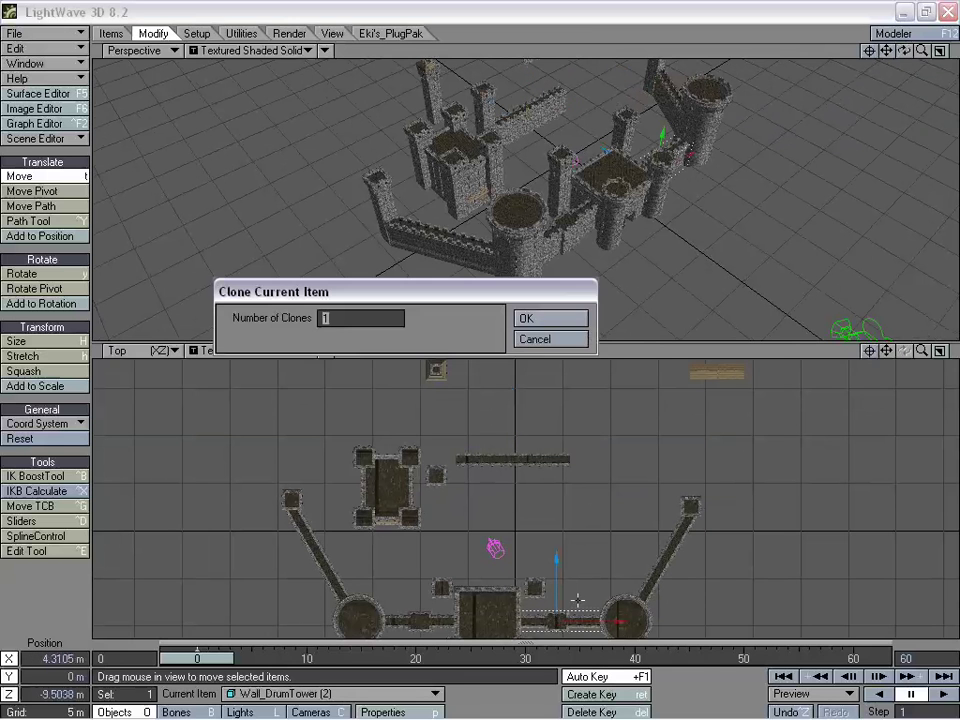
{"action": "left_click", "coordinate": [539, 317]}
{"action": "mouse_move", "coordinate": [557, 621]}
{"action": "left_mouse_down"}
{"action": "mouse_move", "coordinate": [704, 360]}
{"action": "mouse_move", "coordinate": [653, 455]}
{"action": "left_mouse_up"}
- Set the heading of Wall_DrumTower (3) to 90°
{"action": "key", "text": "h"}
{"action": "key", "text": "shift+h"}
{"action": "key", "text": "y"}
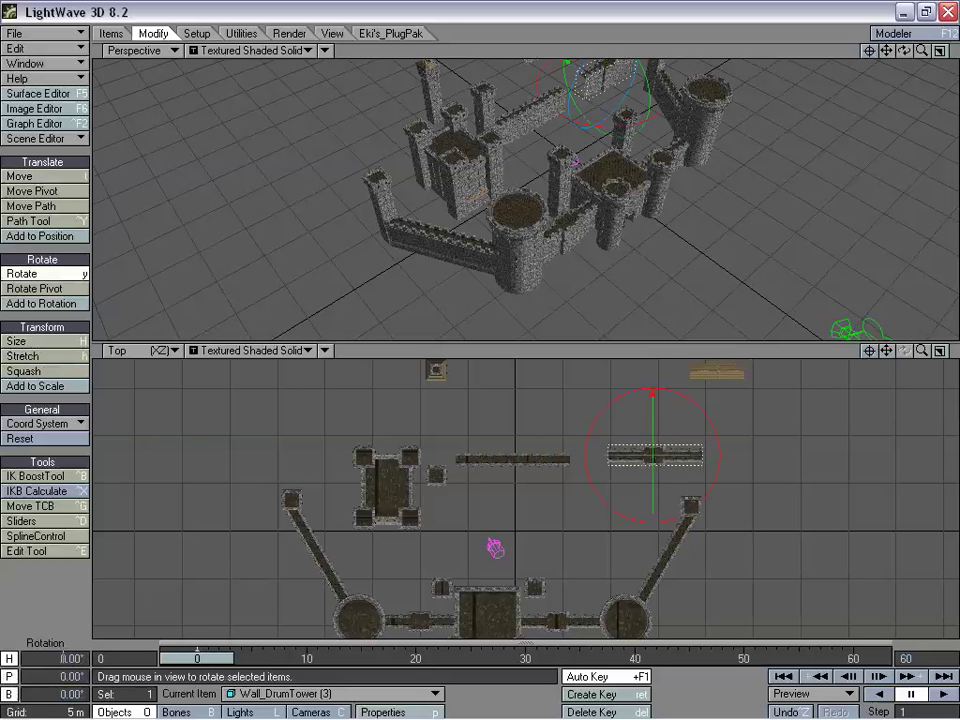
{"action": "type", "text": "90"}
{"action": "key", "text": "Tab"}
{"action": "key", "text": "Tab"}
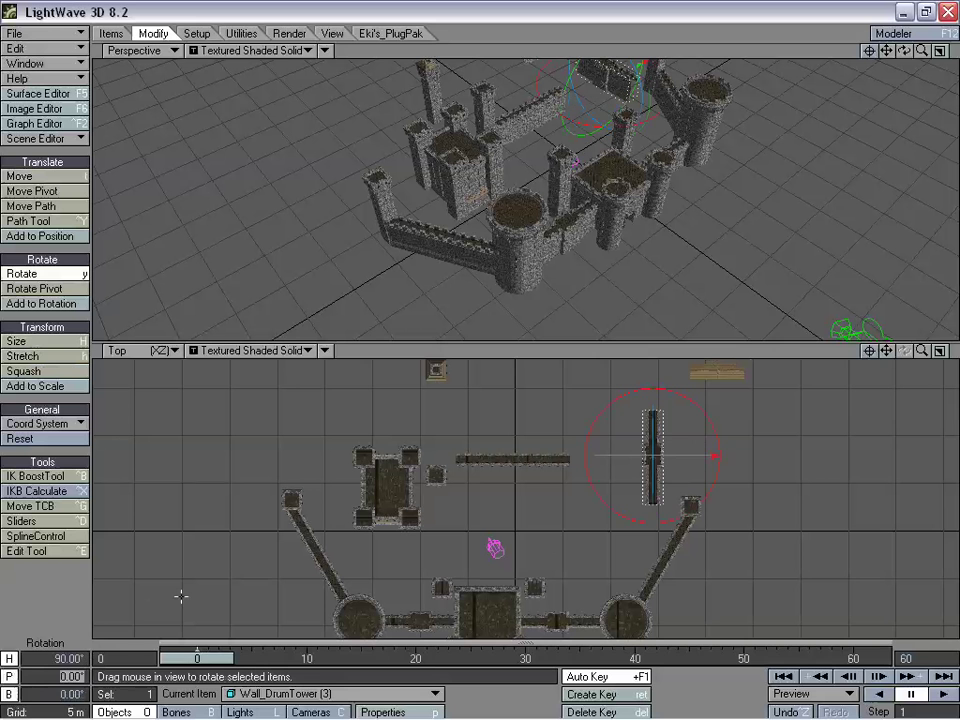
- Move Wall_DrumTower (3) against the back of Tower_HighSmall (4), at about X 18.4 m, Z 8.4 m
{"action": "key", "text": "t"}
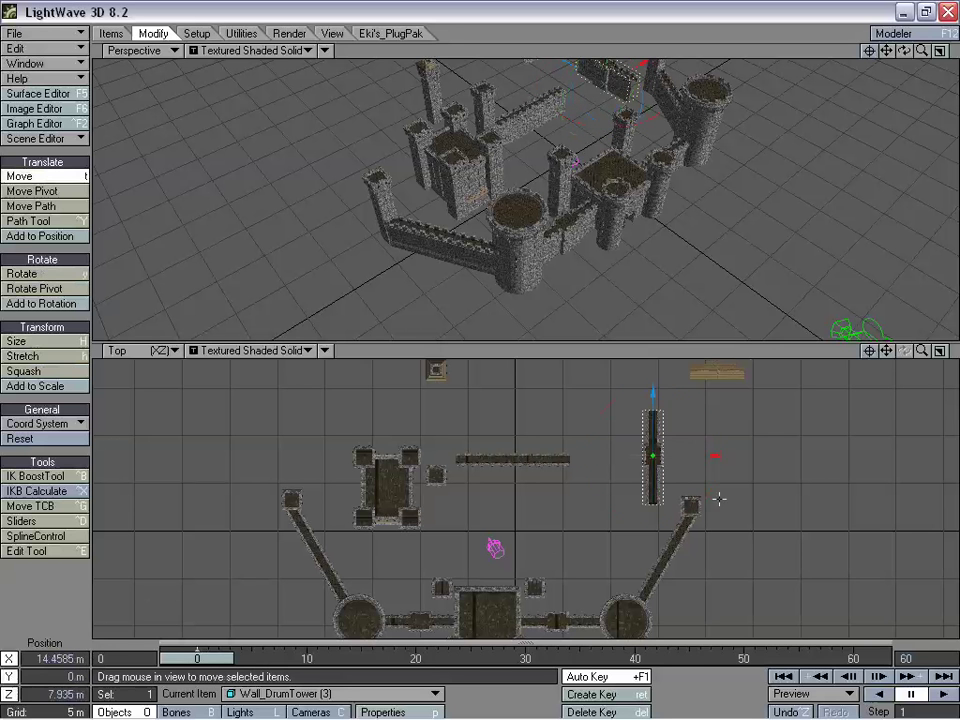
{"action": "left_click_drag", "start_coordinate": [653, 455], "coordinate": [690, 451]}
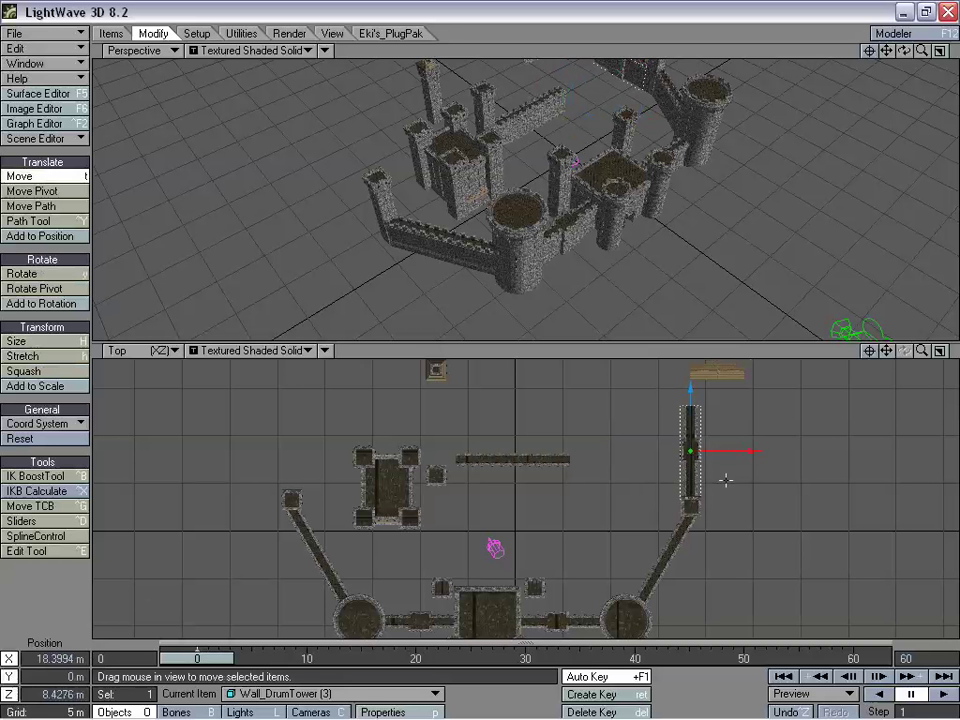
{"action": "mouse_move", "coordinate": [887, 51]}
{"action": "left_mouse_down"}
{"action": "mouse_move", "coordinate": [891, 81]}
{"action": "mouse_move", "coordinate": [870, 59]}
{"action": "mouse_move", "coordinate": [892, 60]}
{"action": "left_mouse_up"}
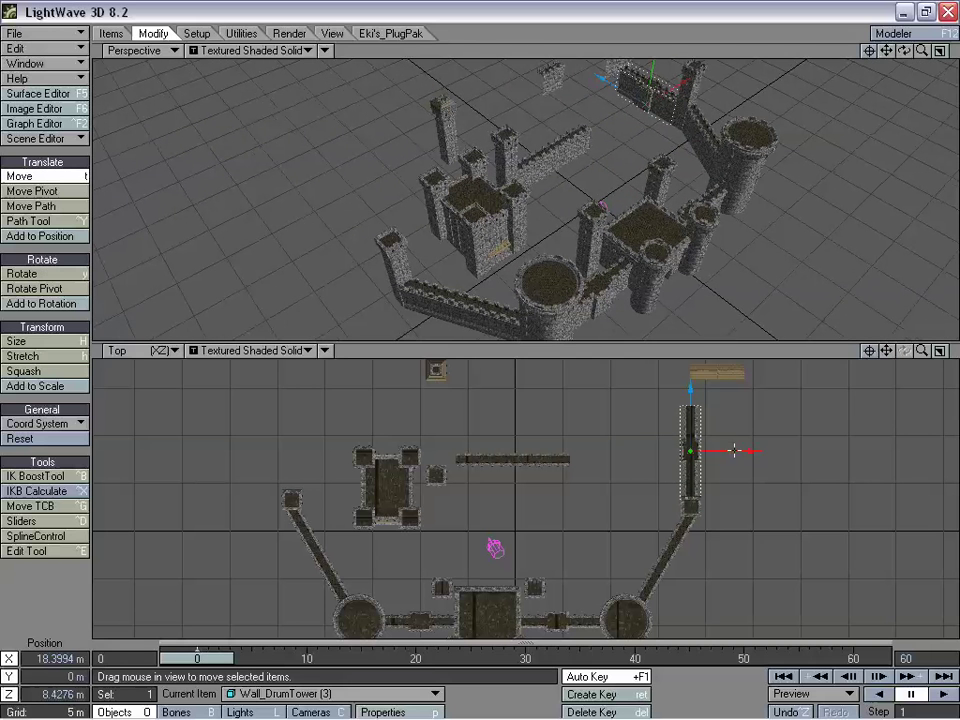
- Clone Wall_DrumTower (3) once, move the copy along X to about -23.5 m behind Tower_HighSmall (3), and check it in perspective
{"action": "key", "text": "ctrl+c"}
{"action": "left_click", "coordinate": [556, 323]}
{"action": "mouse_move", "coordinate": [731, 461]}
{"action": "left_mouse_down"}
{"action": "mouse_move", "coordinate": [686, 452]}
{"action": "mouse_move", "coordinate": [292, 452]}
{"action": "left_mouse_up"}
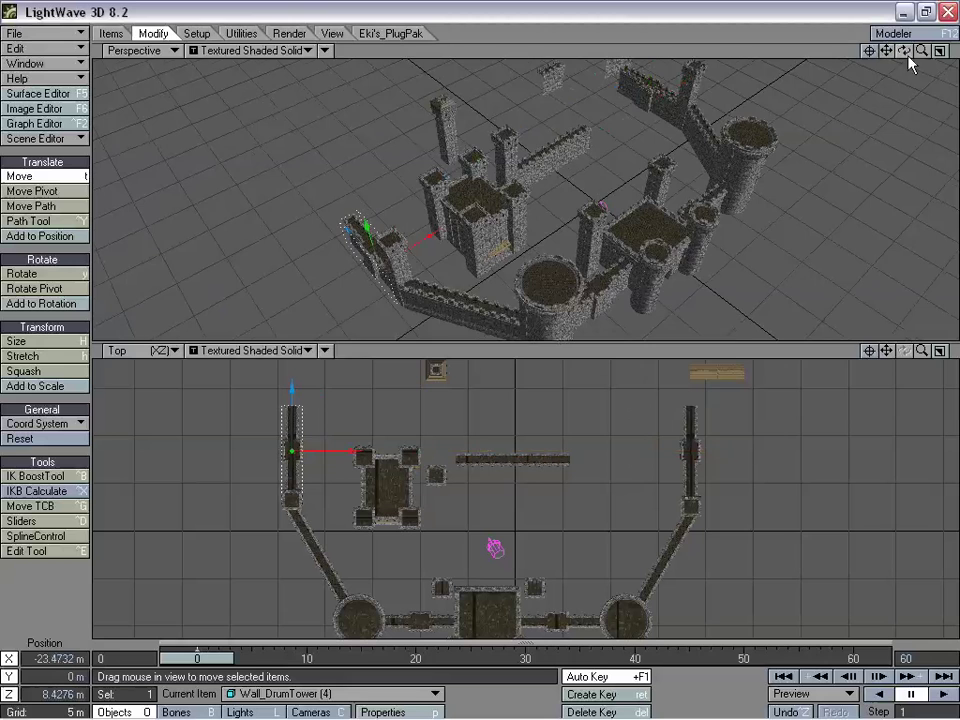
{"action": "mouse_move", "coordinate": [904, 50]}
{"action": "left_mouse_down"}
{"action": "mouse_move", "coordinate": [942, 34]}
{"action": "mouse_move", "coordinate": [923, 50]}
{"action": "mouse_move", "coordinate": [952, 50]}
{"action": "mouse_move", "coordinate": [903, 50]}
{"action": "left_mouse_up"}
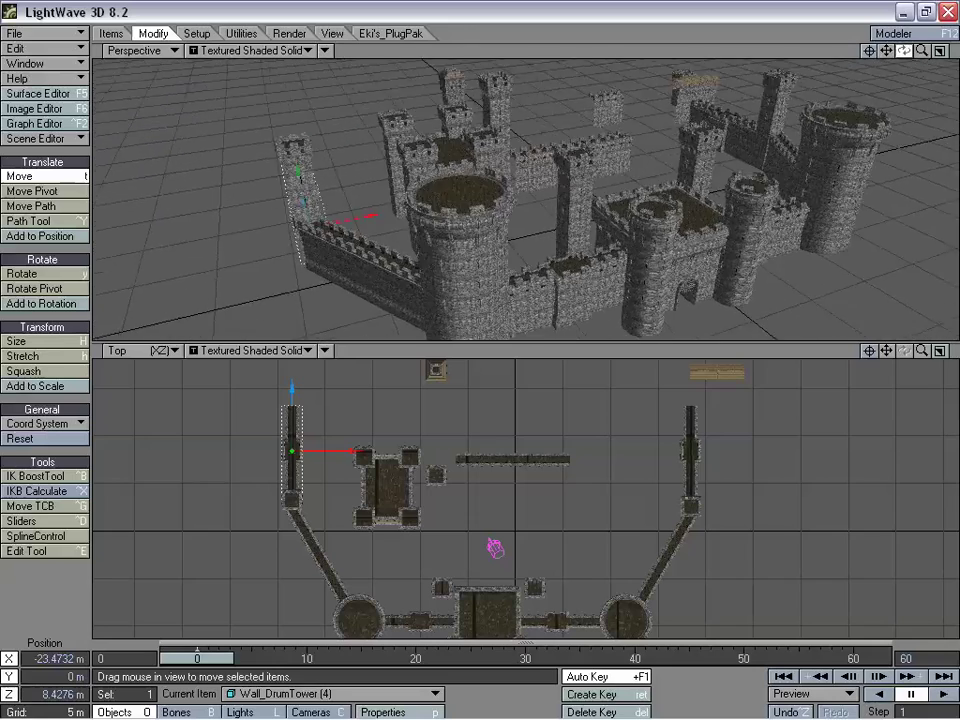
{"action": "left_click_drag", "start_coordinate": [904, 50], "coordinate": [904, 45]}
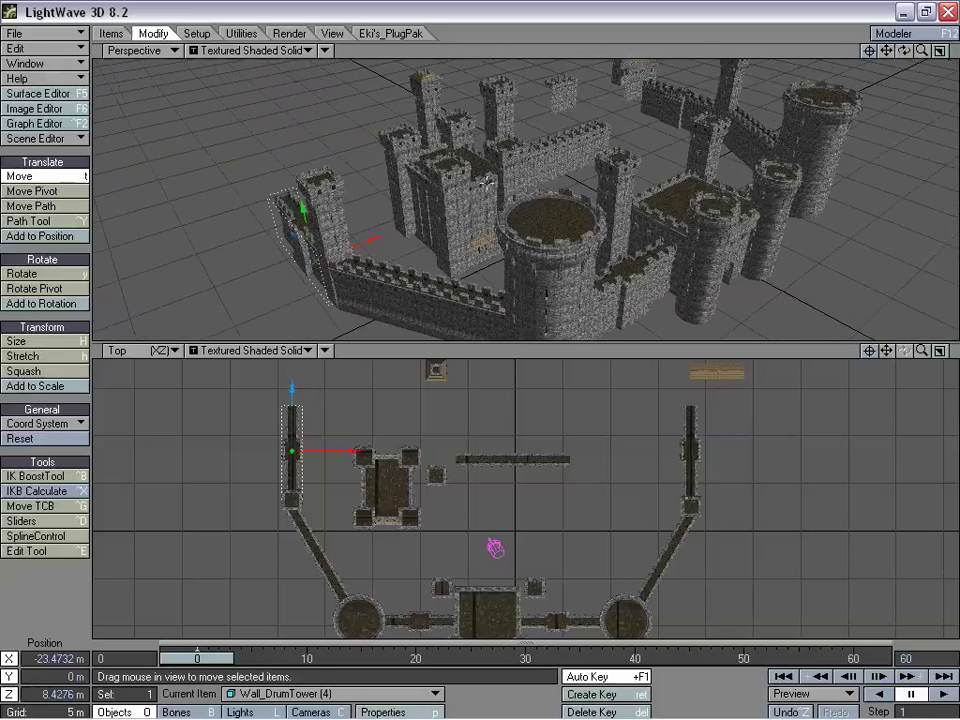
{"action": "mouse_move", "coordinate": [904, 50]}
{"action": "left_mouse_down"}
{"action": "mouse_move", "coordinate": [938, 18]}
{"action": "mouse_move", "coordinate": [920, 60]}
{"action": "mouse_move", "coordinate": [912, 56]}
{"action": "left_mouse_up"}
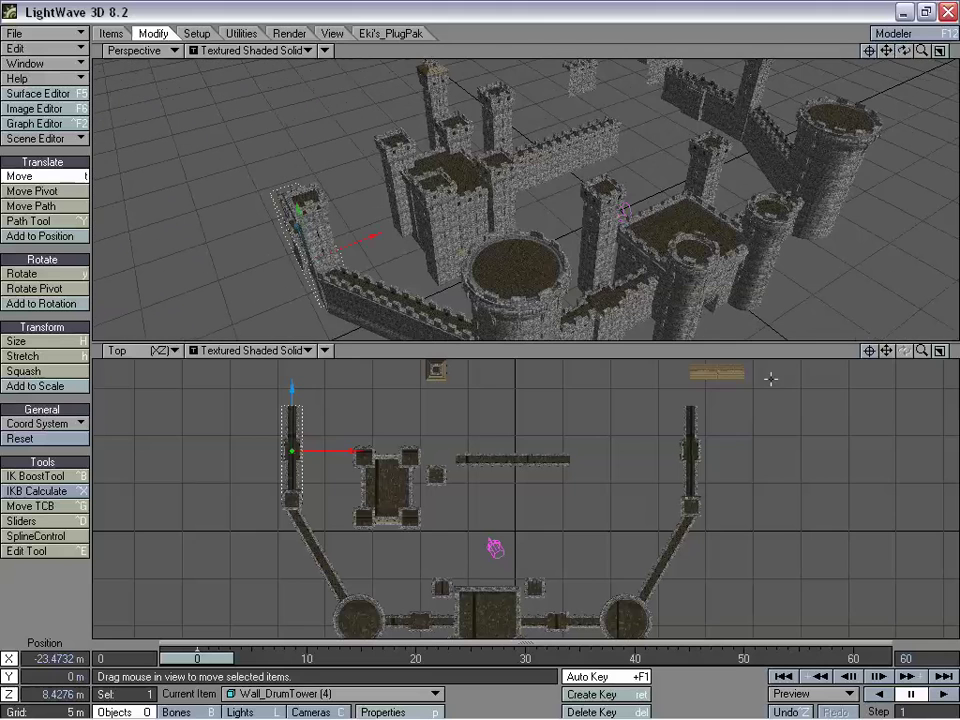
- Move Tower_Small to about X 8.8 m, Z 5.0 m and Wall_Curtain_Piece to about X 0.16 m, Z 4.3 m, inside the courtyard
{"action": "left_click_drag", "start_coordinate": [886, 350], "coordinate": [889, 402]}
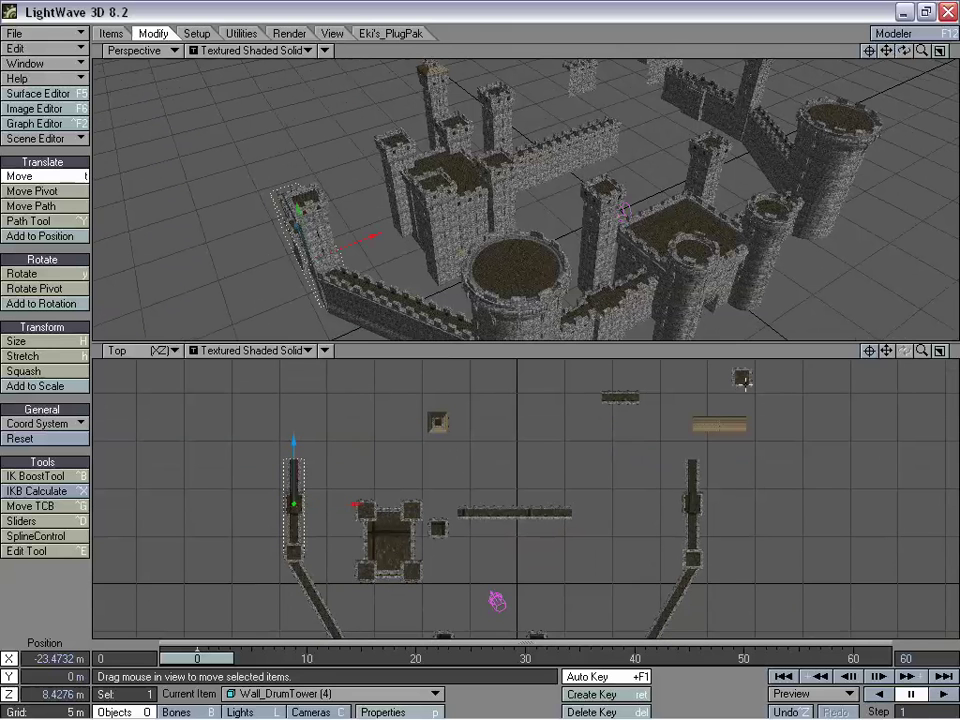
{"action": "left_click", "coordinate": [742, 378]}
{"action": "left_click_drag", "start_coordinate": [770, 384], "coordinate": [628, 545]}
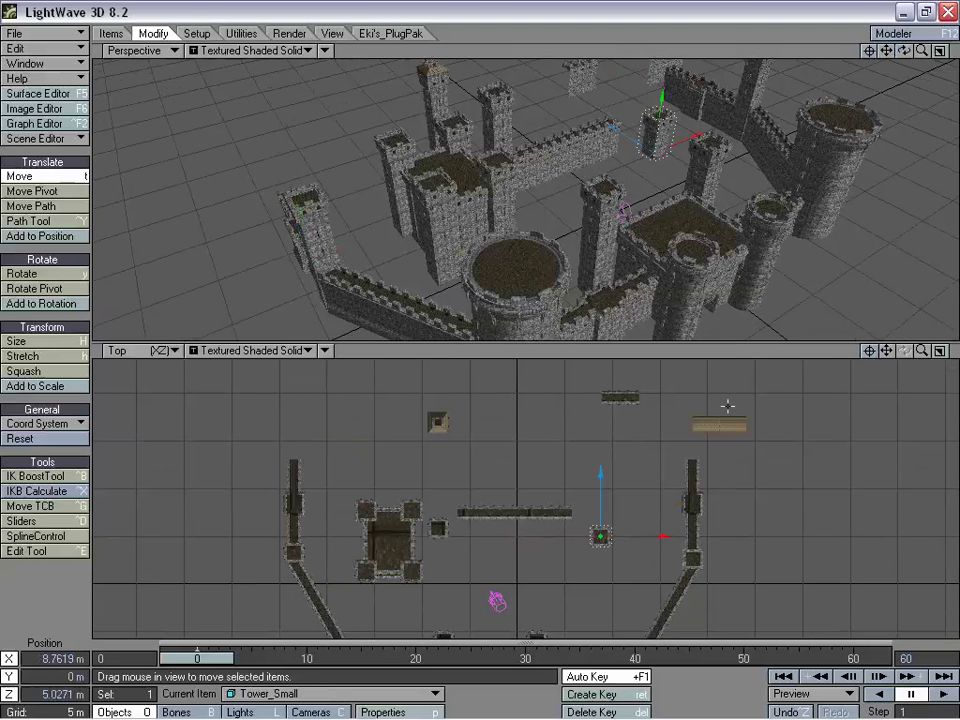
{"action": "left_click", "coordinate": [699, 427]}
{"action": "left_click_drag", "start_coordinate": [699, 427], "coordinate": [499, 545]}
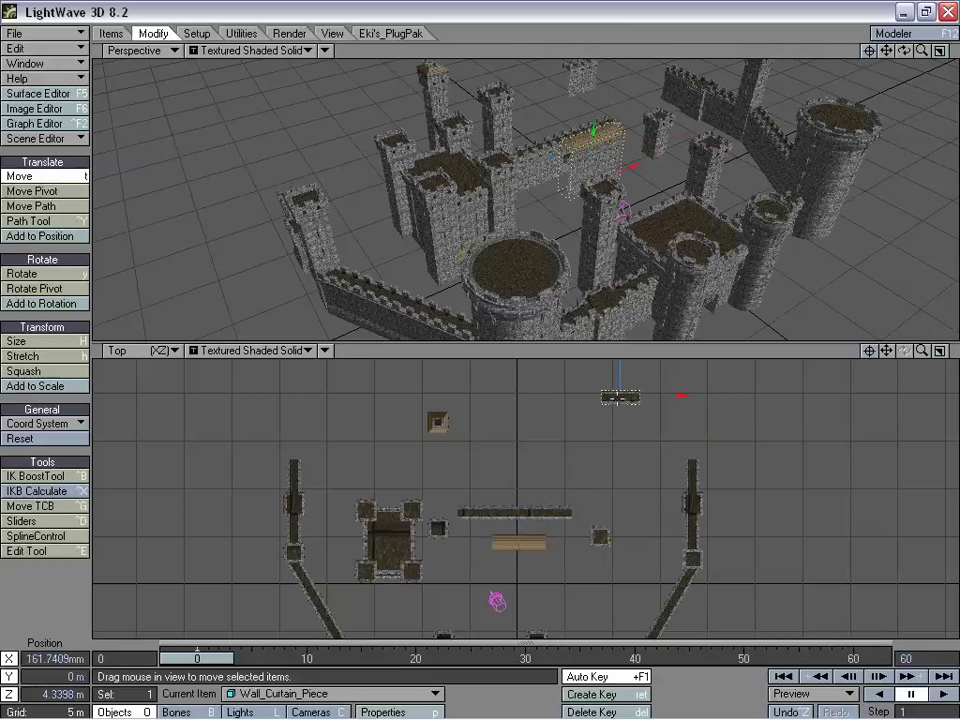
- Move Wall_Piece1 to about X 4.1 m, Z 0.9 m and Tower_HighSmall_Enclosure to about X -7.1 m, Z 1.3 m
{"action": "left_click", "coordinate": [617, 398]}
{"action": "left_click_drag", "start_coordinate": [617, 398], "coordinate": [557, 577]}
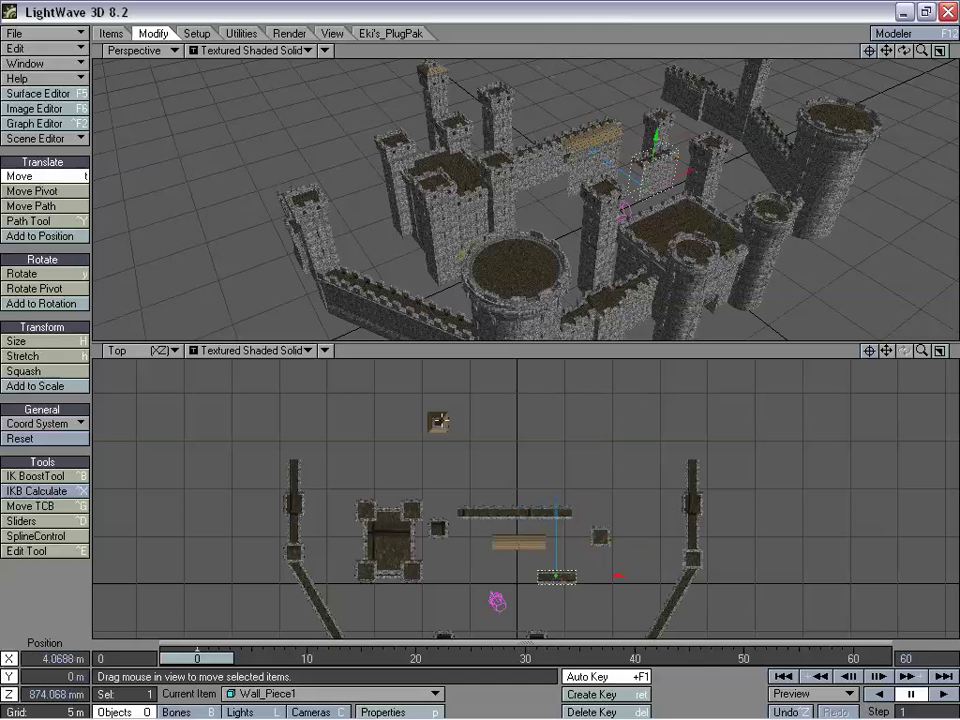
{"action": "left_click", "coordinate": [441, 421]}
{"action": "left_click_drag", "start_coordinate": [503, 422], "coordinate": [507, 422]}
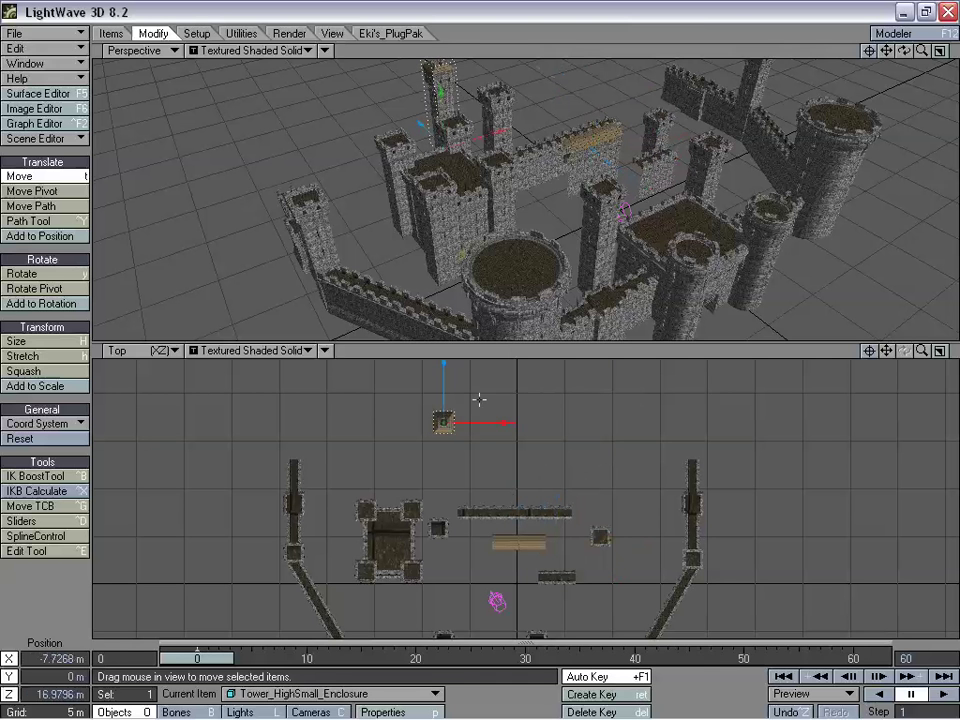
{"action": "left_click_drag", "start_coordinate": [443, 421], "coordinate": [449, 569]}
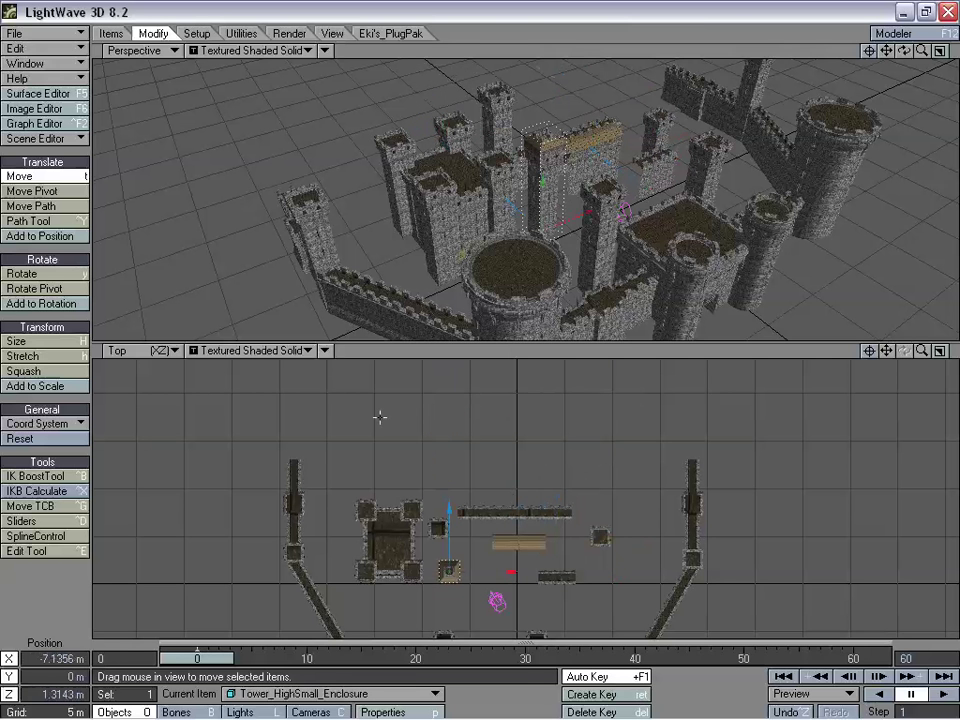
- Clone Tower_LookOut once and move the copy to about X -23.5 m, Z 13.8 m, at the rear end of the side wall
{"action": "mouse_move", "coordinate": [880, 357]}
{"action": "left_mouse_down"}
{"action": "mouse_move", "coordinate": [888, 299]}
{"action": "mouse_move", "coordinate": [883, 338]}
{"action": "mouse_move", "coordinate": [883, 300]}
{"action": "mouse_move", "coordinate": [905, 355]}
{"action": "mouse_move", "coordinate": [896, 329]}
{"action": "mouse_move", "coordinate": [897, 346]}
{"action": "mouse_move", "coordinate": [881, 359]}
{"action": "left_mouse_up"}
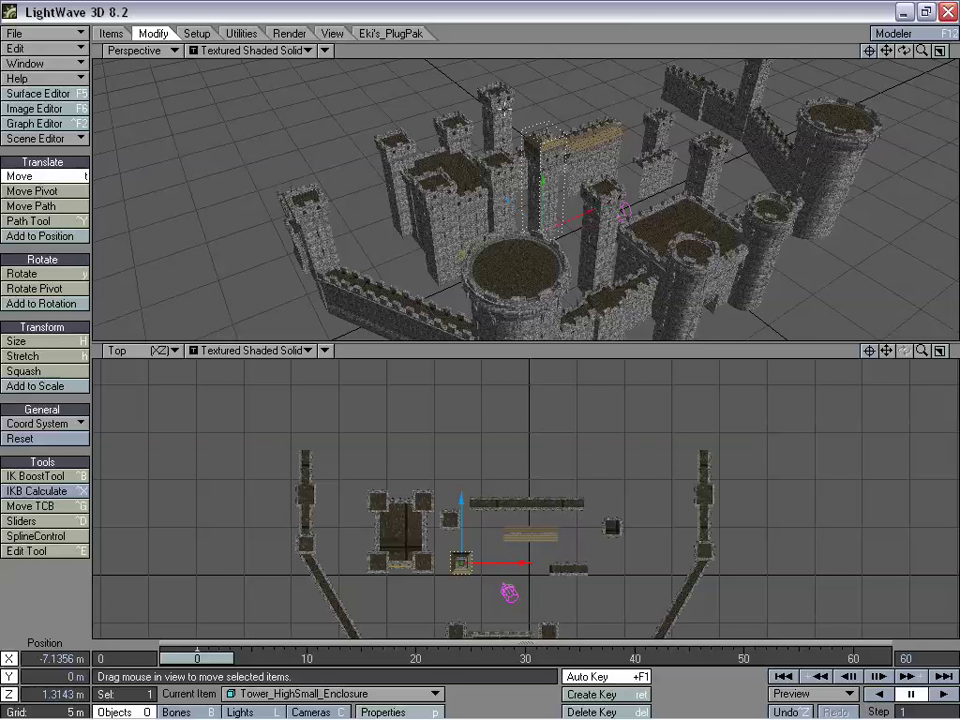
{"action": "left_click", "coordinate": [498, 133]}
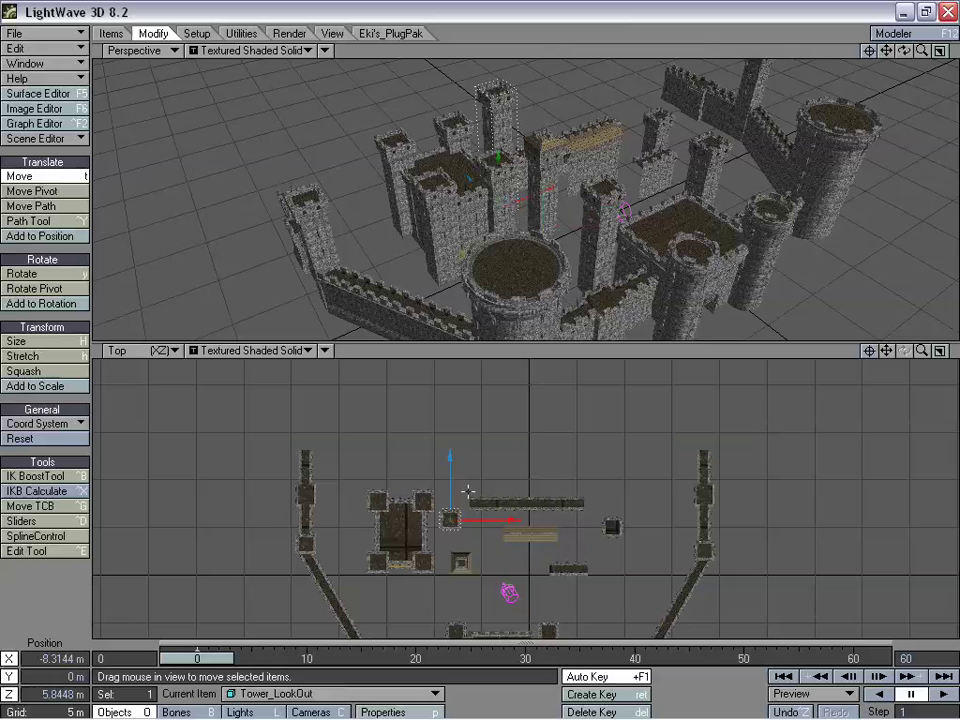
{"action": "key", "text": "ctrl+c"}
{"action": "left_click", "coordinate": [565, 312]}
{"action": "left_click_drag", "start_coordinate": [501, 415], "coordinate": [284, 278]}
{"action": "left_click_drag", "start_coordinate": [233, 383], "coordinate": [305, 443]}
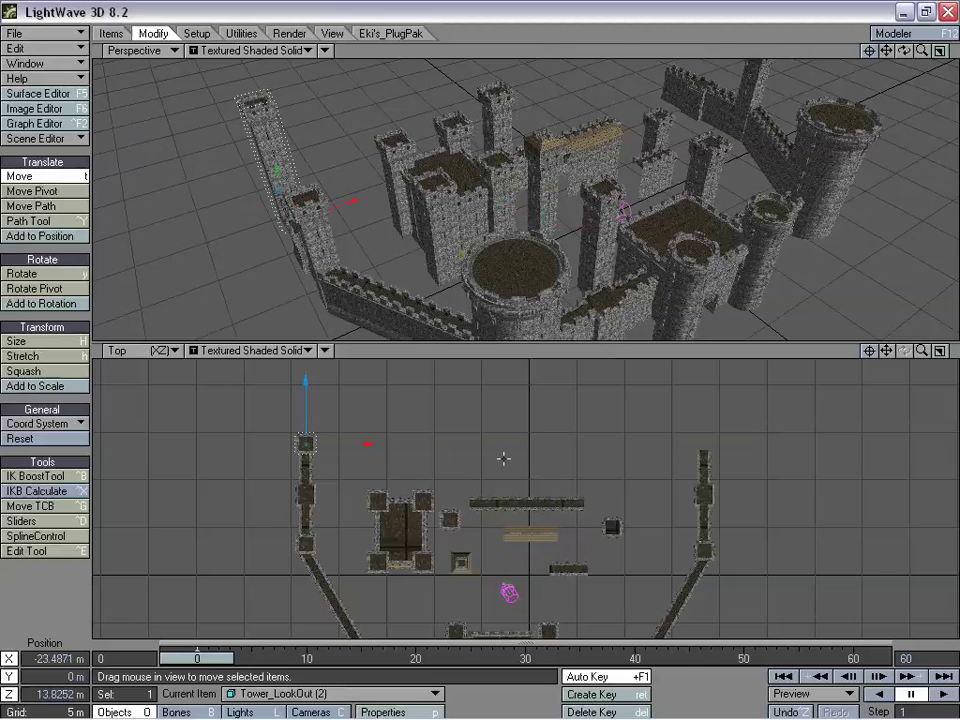
- Clone Tower_LookOut (2) once and move the copy along X to about 18.5 m, at the rear end of the opposite wall
{"action": "key", "text": "ctrl+c"}
{"action": "left_click", "coordinate": [566, 316]}
{"action": "left_click_drag", "start_coordinate": [305, 443], "coordinate": [704, 443]}
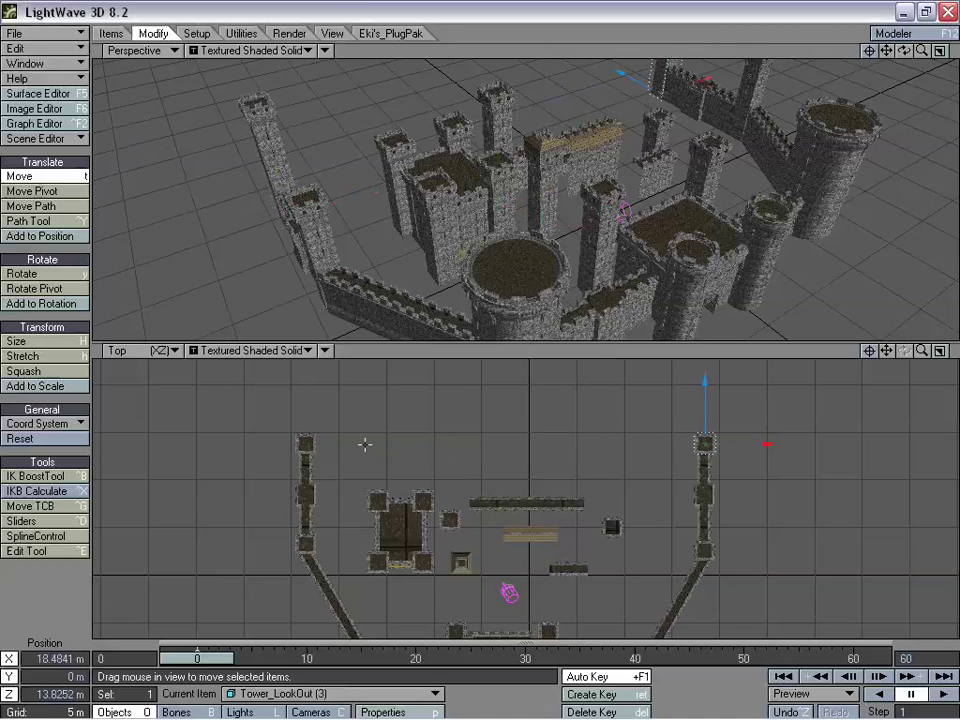
- Clone Wall_Piece (1) once and move the copy to about X -16.6 m, Z 16.0 m, beside Tower_LookOut (2)
{"action": "left_click", "coordinate": [502, 500]}
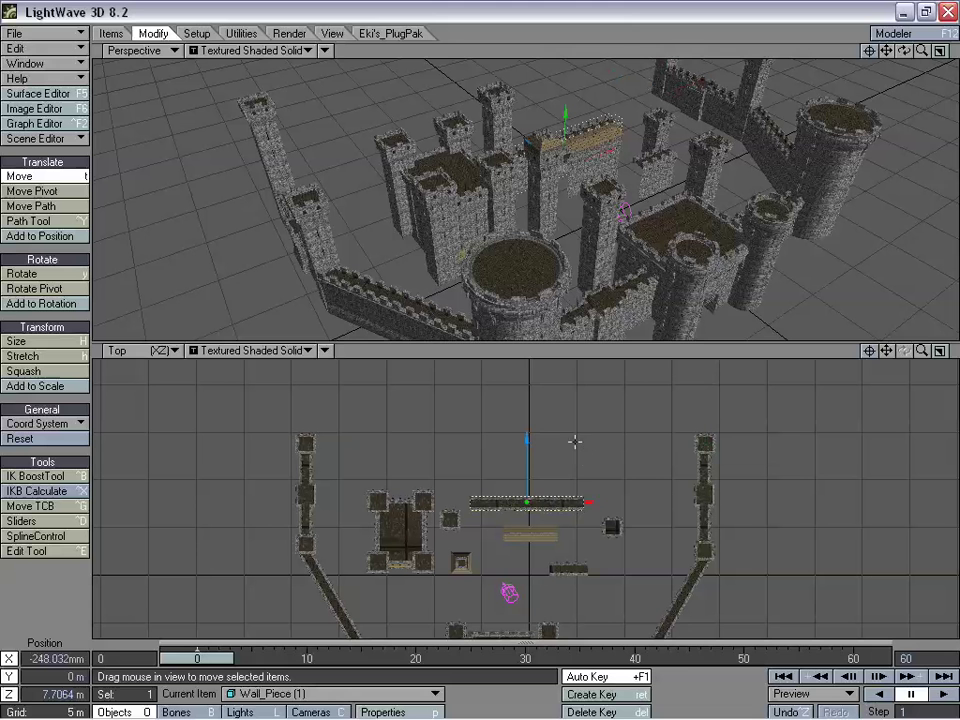
{"action": "key", "text": "ctrl+c"}
{"action": "left_click", "coordinate": [549, 324]}
{"action": "left_click_drag", "start_coordinate": [553, 477], "coordinate": [491, 408]}
{"action": "left_click_drag", "start_coordinate": [513, 368], "coordinate": [420, 358]}
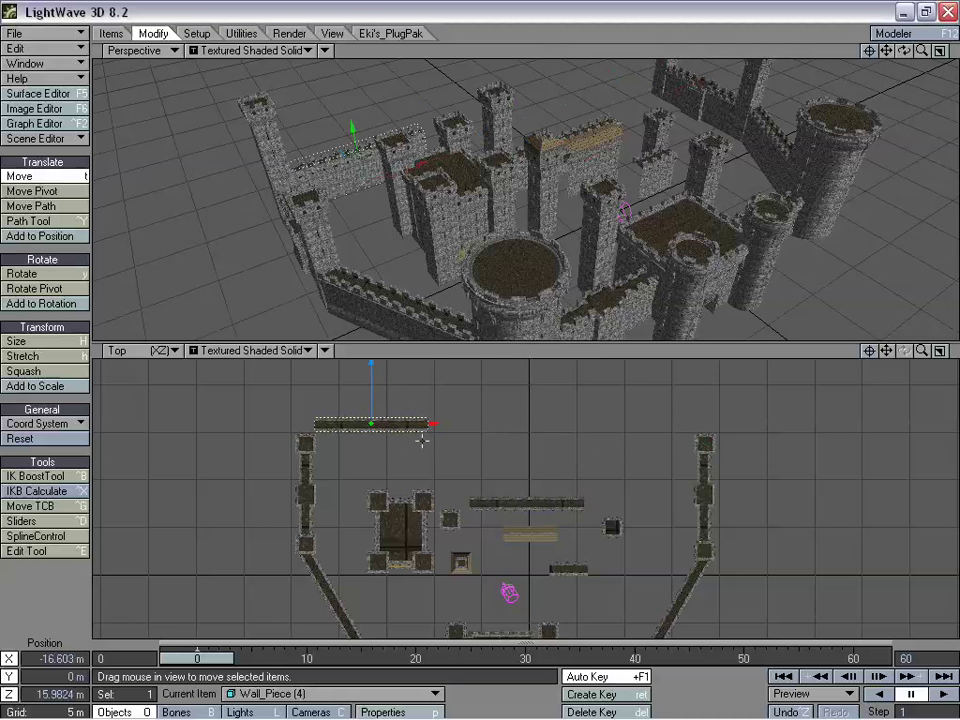
- Rotate Wall_Piece (4) to a heading of -45° and move it against Tower_LookOut (2), at about X -19.3 m, Z 18.3 m
{"action": "left_click_drag", "start_coordinate": [887, 352], "coordinate": [834, 354]}
{"action": "key", "text": "h"}
{"action": "key", "text": "shift+h"}
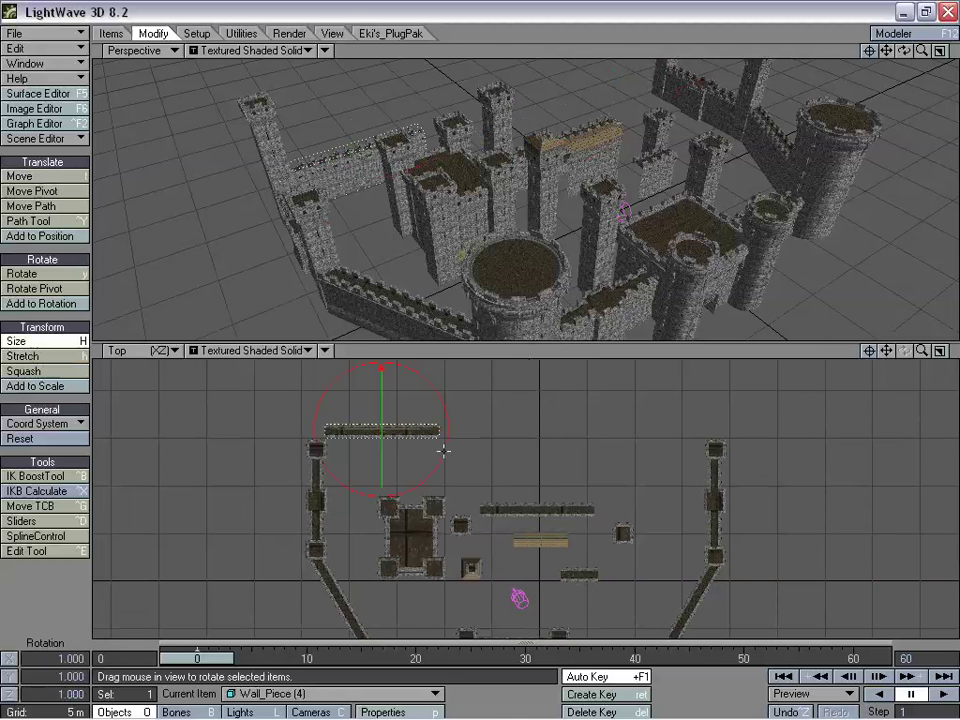
{"action": "key", "text": "y"}
{"action": "left_click_drag", "start_coordinate": [382, 462], "coordinate": [382, 474]}
{"action": "key", "text": "ctrl+z"}
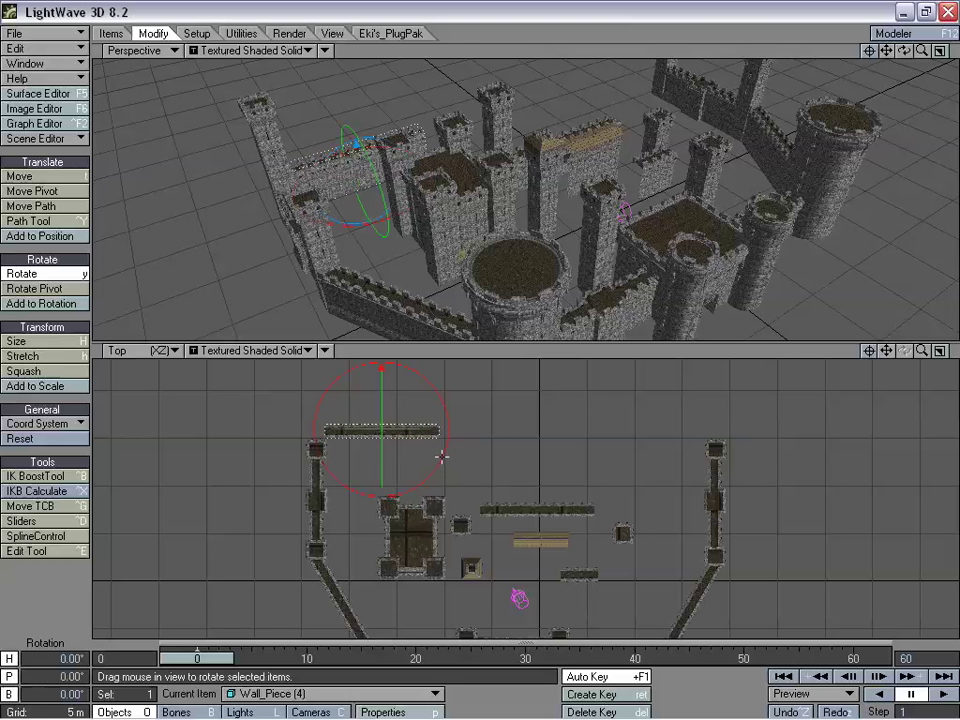
{"action": "mouse_move", "coordinate": [443, 457]}
{"action": "left_mouse_down"}
{"action": "mouse_move", "coordinate": [350, 460]}
{"action": "mouse_move", "coordinate": [443, 459]}
{"action": "left_mouse_up"}
{"action": "key", "text": "t"}
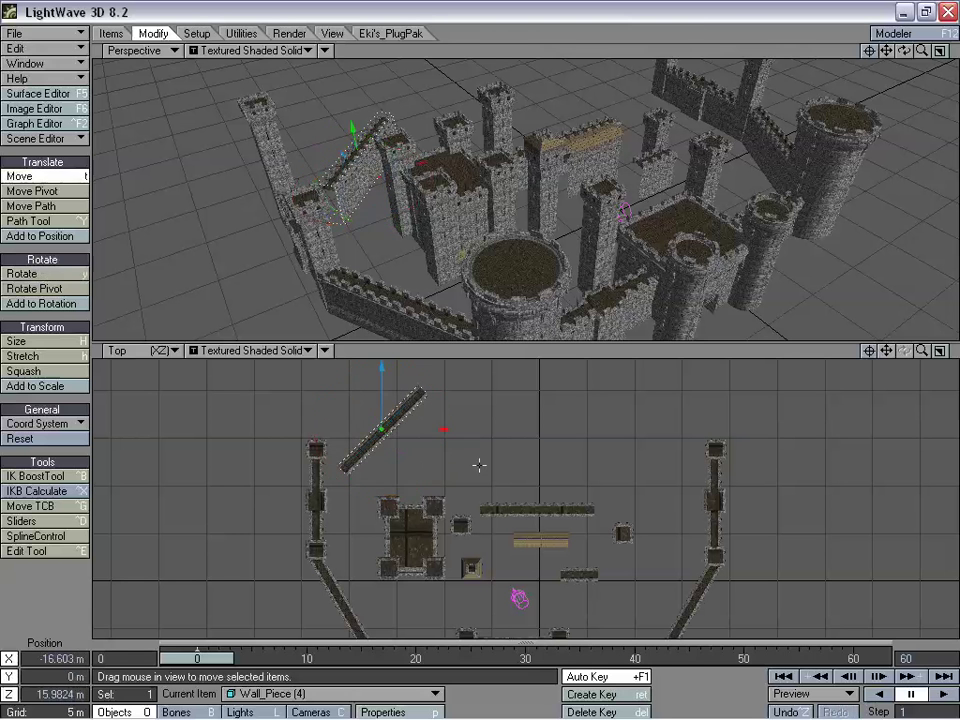
{"action": "left_click_drag", "start_coordinate": [519, 474], "coordinate": [489, 453]}
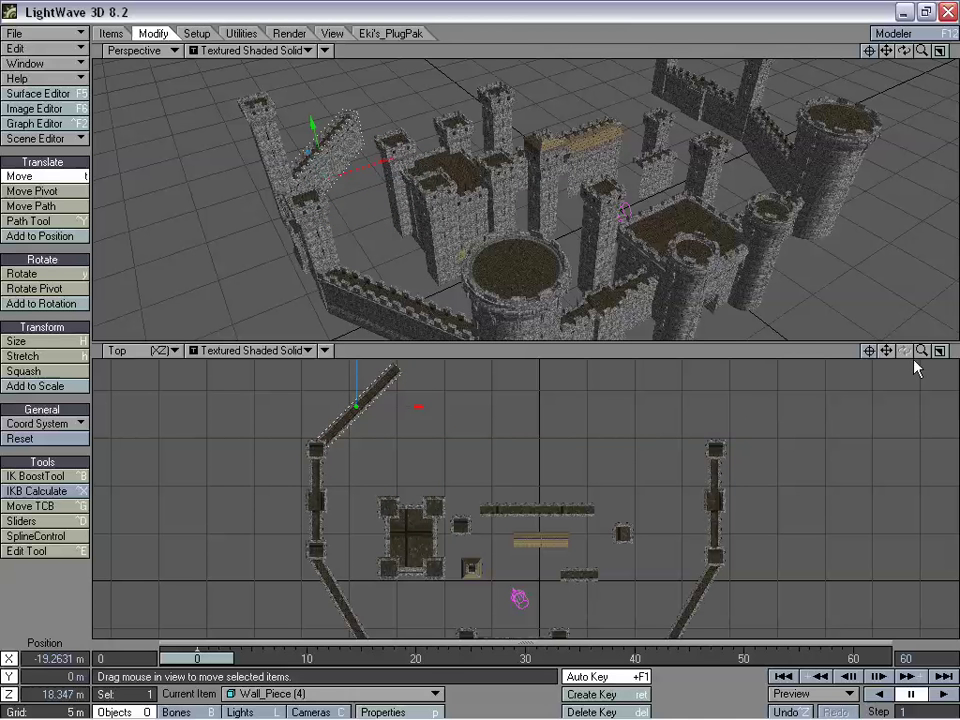
- Clone Wall_Piece (4) once, move the copy along X to about 0.07 m, and set its heading to 45°
{"action": "left_click_drag", "start_coordinate": [923, 352], "coordinate": [900, 352]}
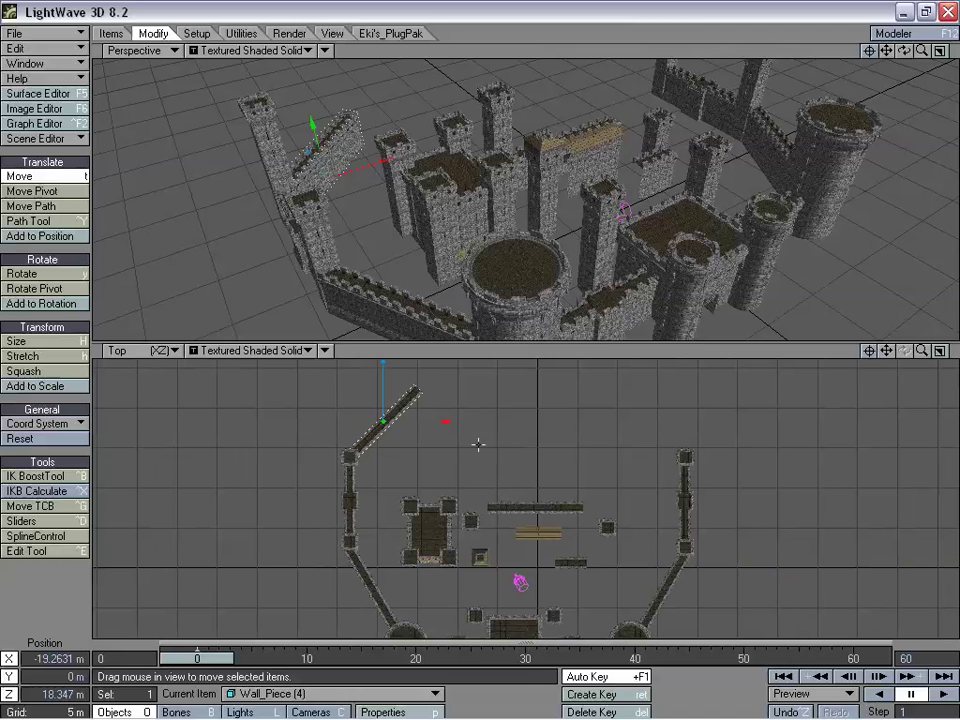
{"action": "key", "text": "ctrl+c"}
{"action": "left_click", "coordinate": [546, 319]}
{"action": "left_click_drag", "start_coordinate": [446, 421], "coordinate": [601, 421]}
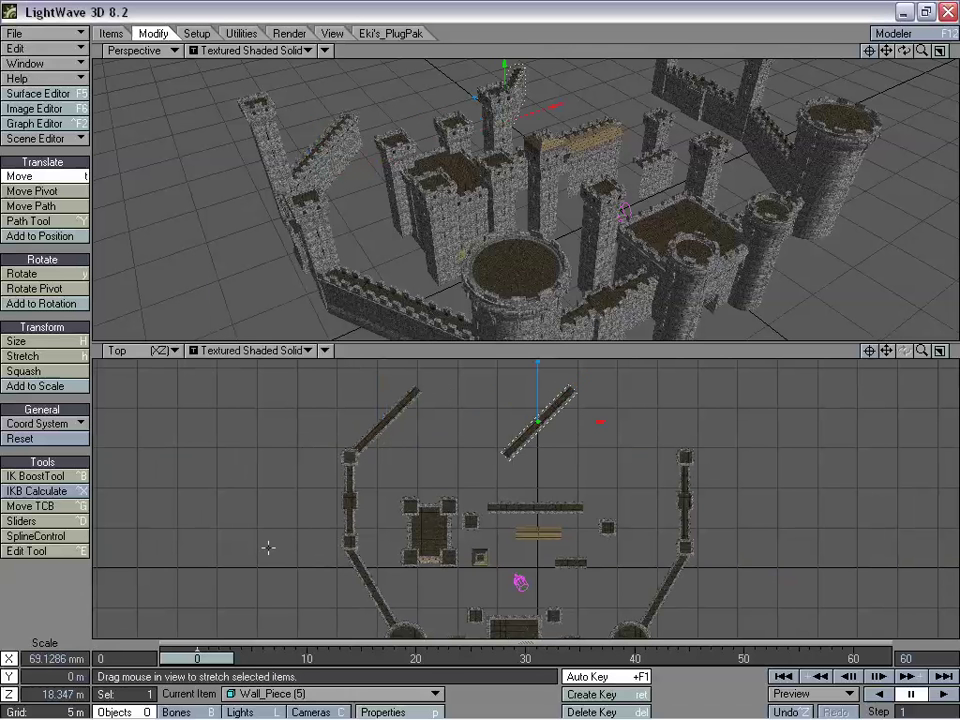
{"action": "key", "text": "h"}
{"action": "key", "text": "y"}
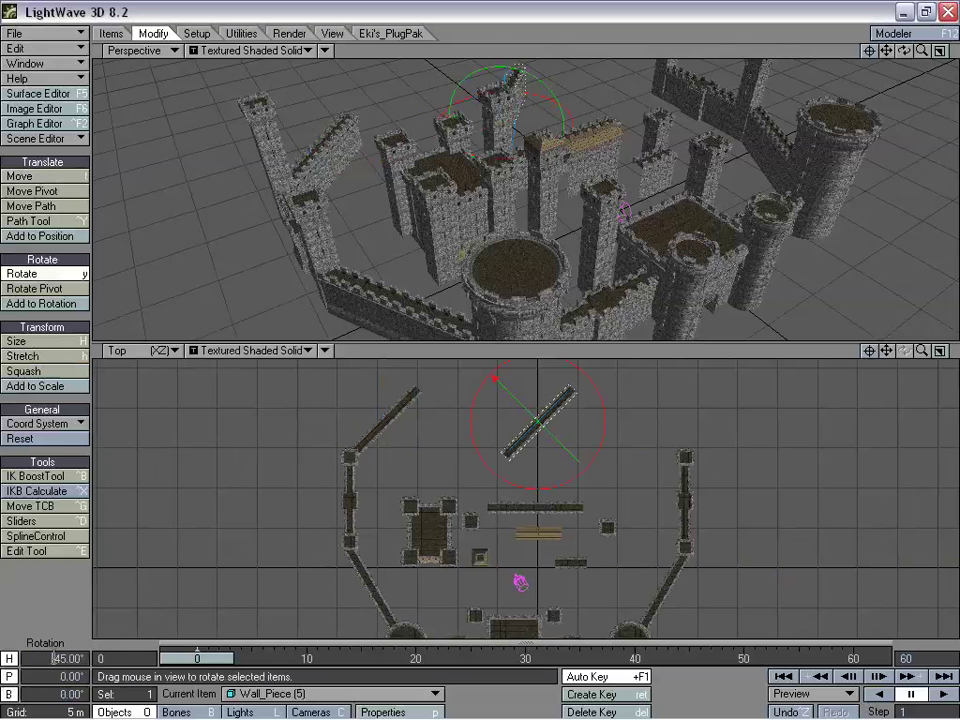
{"action": "key", "text": "Return"}
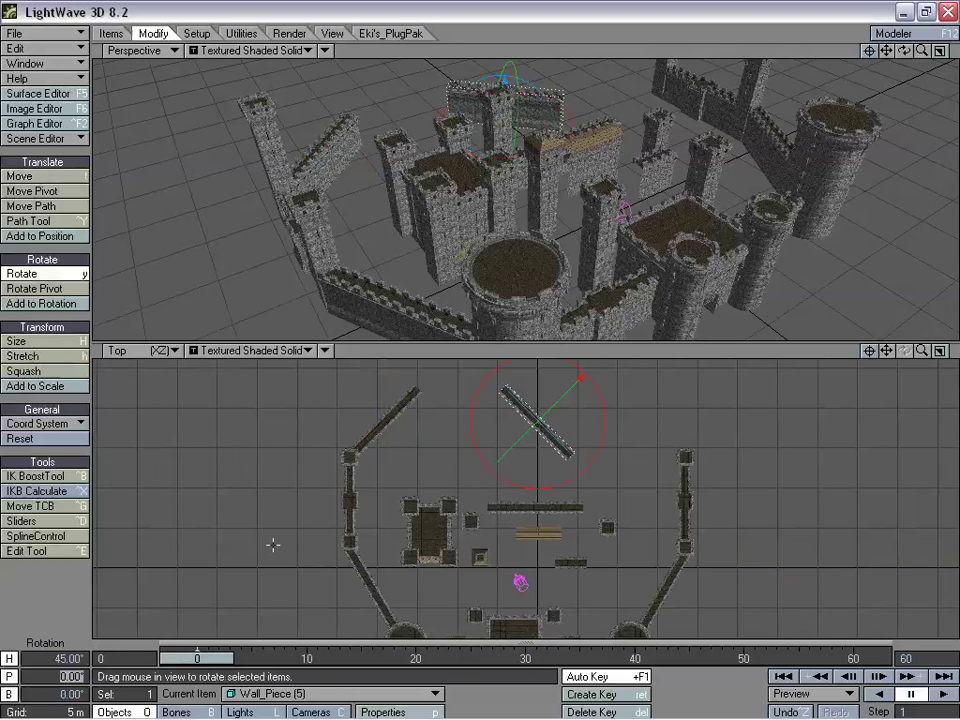
- Move Wall_Piece (5) along X to about 14.5 m against Tower_LookOut (3), and check the castle in perspective
{"action": "key", "text": "t"}
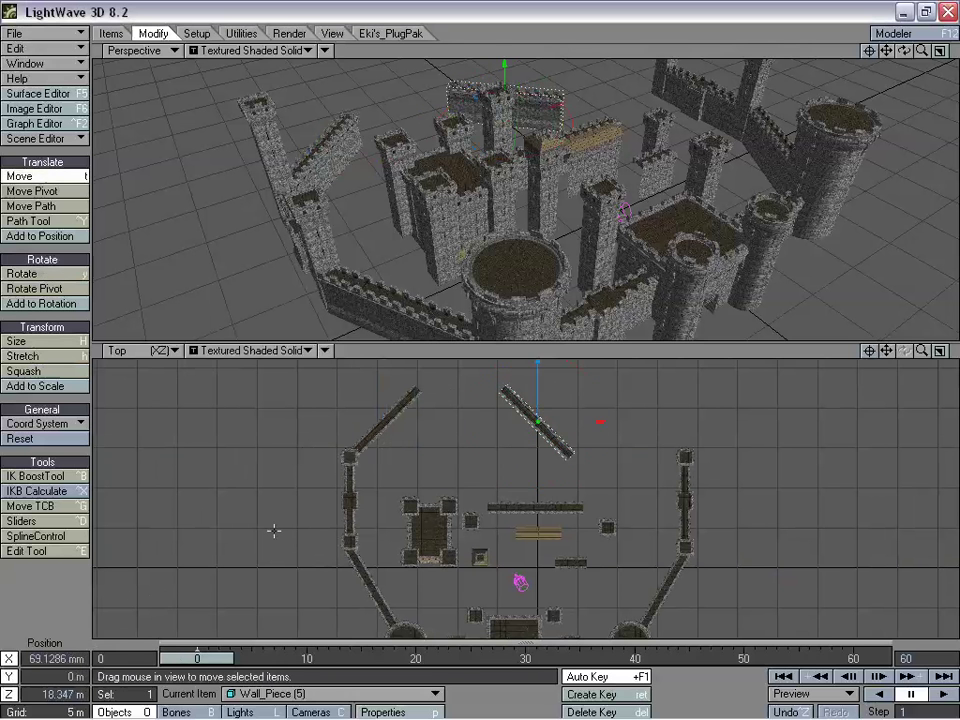
{"action": "left_click_drag", "start_coordinate": [600, 421], "coordinate": [708, 421]}
{"action": "left_click_drag", "start_coordinate": [525, 316], "coordinate": [532, 316]}
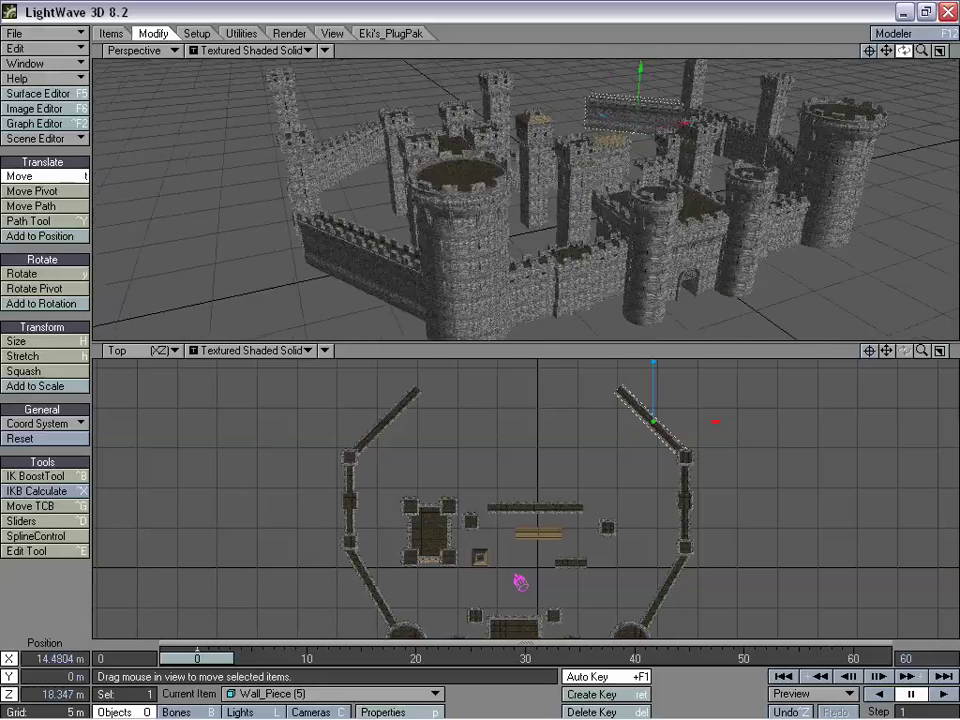
{"action": "mouse_move", "coordinate": [921, 52]}
{"action": "left_mouse_down"}
{"action": "mouse_move", "coordinate": [870, 52]}
{"action": "mouse_move", "coordinate": [914, 52]}
{"action": "mouse_move", "coordinate": [868, 54]}
{"action": "mouse_move", "coordinate": [840, 82]}
{"action": "mouse_move", "coordinate": [864, 47]}
{"action": "mouse_move", "coordinate": [932, 84]}
{"action": "mouse_move", "coordinate": [915, 51]}
{"action": "mouse_move", "coordinate": [950, 54]}
{"action": "mouse_move", "coordinate": [915, 51]}
{"action": "mouse_move", "coordinate": [950, 54]}
{"action": "mouse_move", "coordinate": [915, 51]}
{"action": "mouse_move", "coordinate": [950, 54]}
{"action": "mouse_move", "coordinate": [915, 51]}
{"action": "mouse_move", "coordinate": [950, 54]}
{"action": "mouse_move", "coordinate": [915, 51]}
{"action": "mouse_move", "coordinate": [927, 52]}
{"action": "left_mouse_up"}
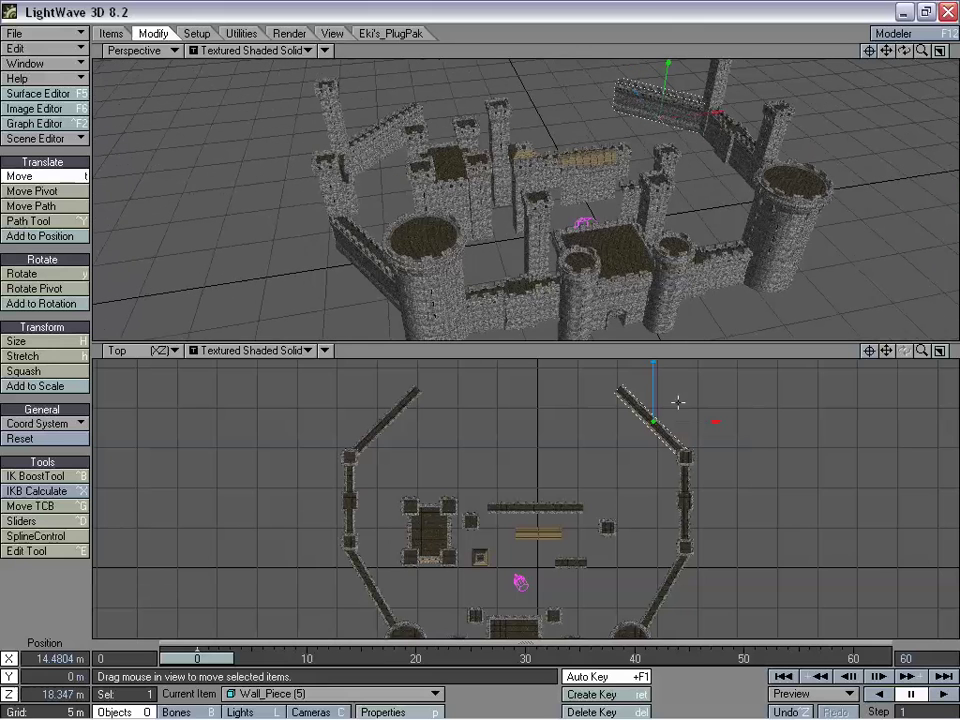
- Clone Tower_Round (1) once and move the copy to the end of Wall_Piece (4), at about X -13.7 m, Z 22.5 m
{"action": "left_click_drag", "start_coordinate": [878, 352], "coordinate": [886, 324]}
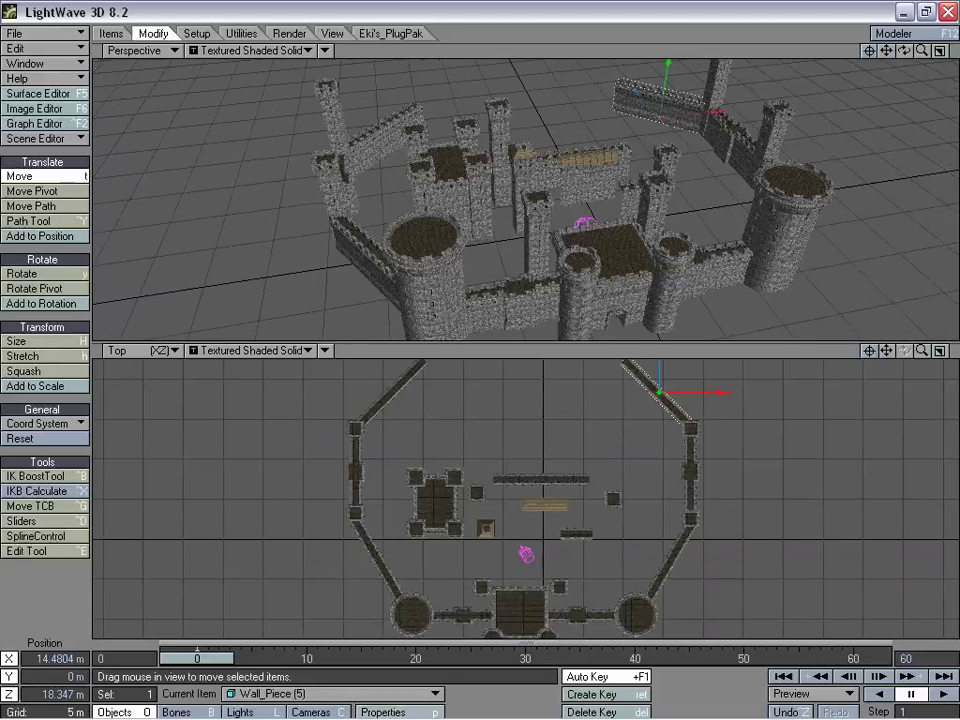
{"action": "key", "text": "ctrl+c"}
{"action": "left_click", "coordinate": [578, 319]}
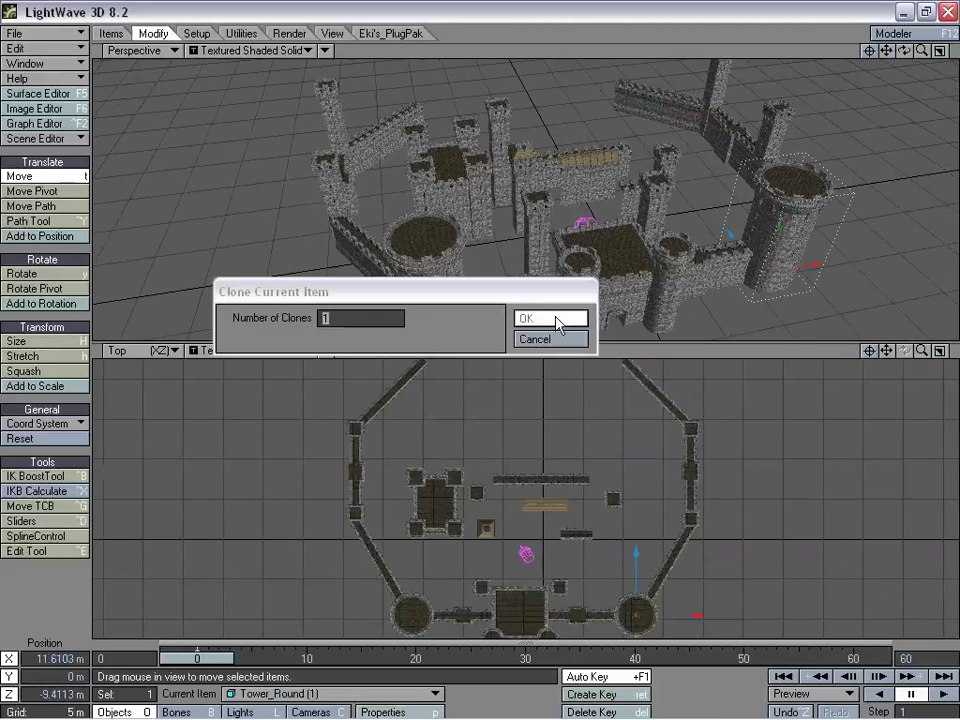
{"action": "mouse_move", "coordinate": [690, 487]}
{"action": "left_mouse_down"}
{"action": "mouse_move", "coordinate": [614, 244]}
{"action": "mouse_move", "coordinate": [611, 270]}
{"action": "left_mouse_up"}
{"action": "left_click_drag", "start_coordinate": [886, 350], "coordinate": [897, 406]}
{"action": "left_click_drag", "start_coordinate": [653, 493], "coordinate": [533, 471]}
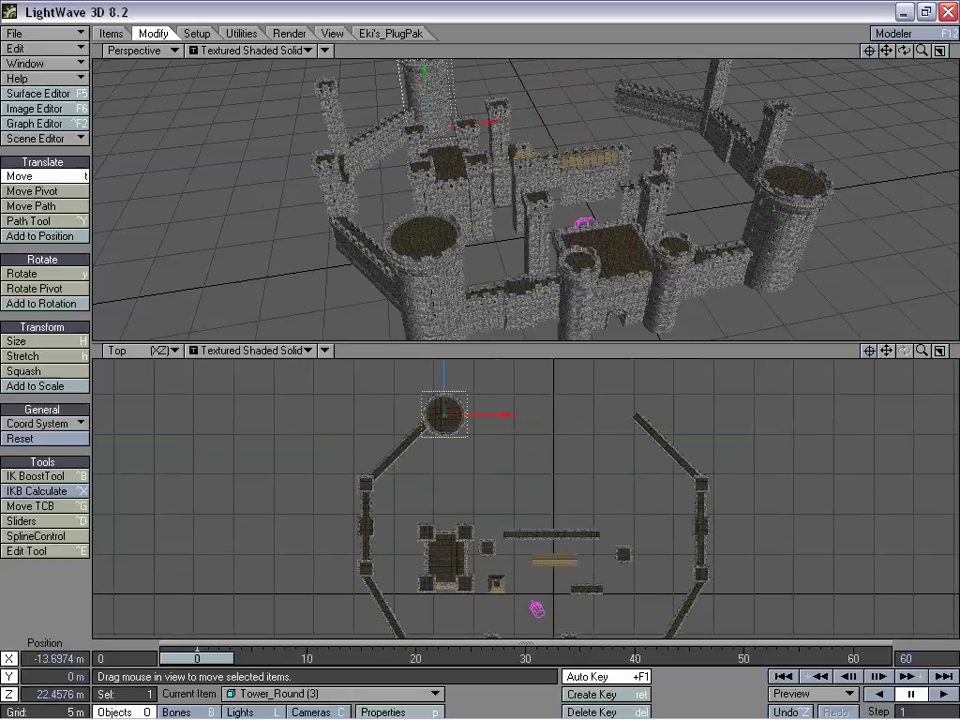
- Clone Tower_Round (3) once and move the copy along X to about 8.6 m, at the end of Wall_Piece (5)
{"action": "key", "text": "ctrl+c"}
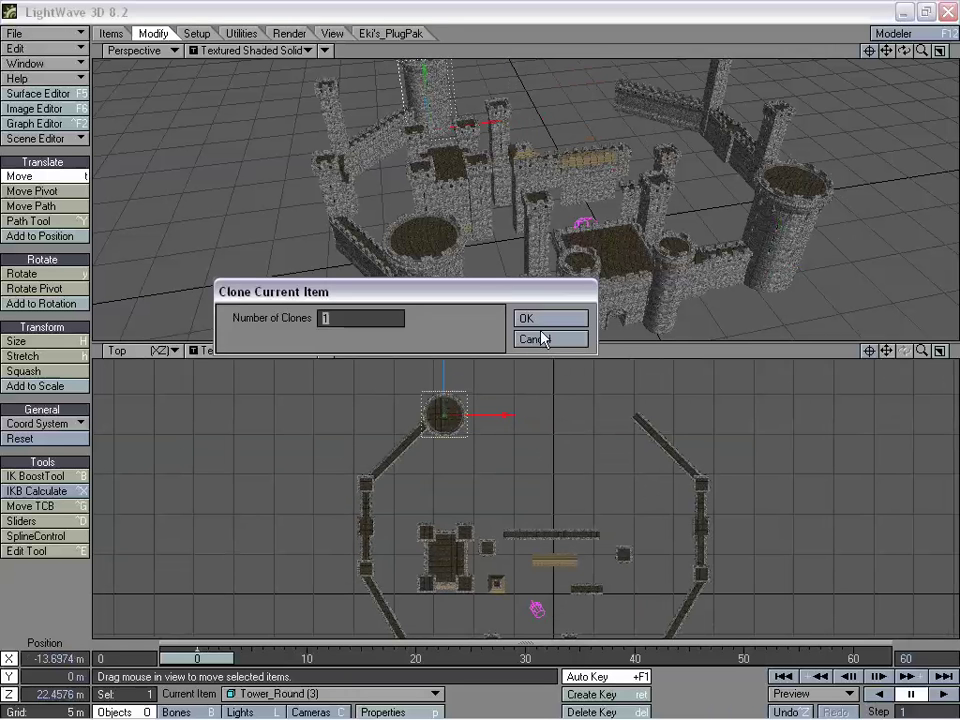
{"action": "left_click", "coordinate": [541, 326]}
{"action": "left_click_drag", "start_coordinate": [507, 413], "coordinate": [693, 414]}
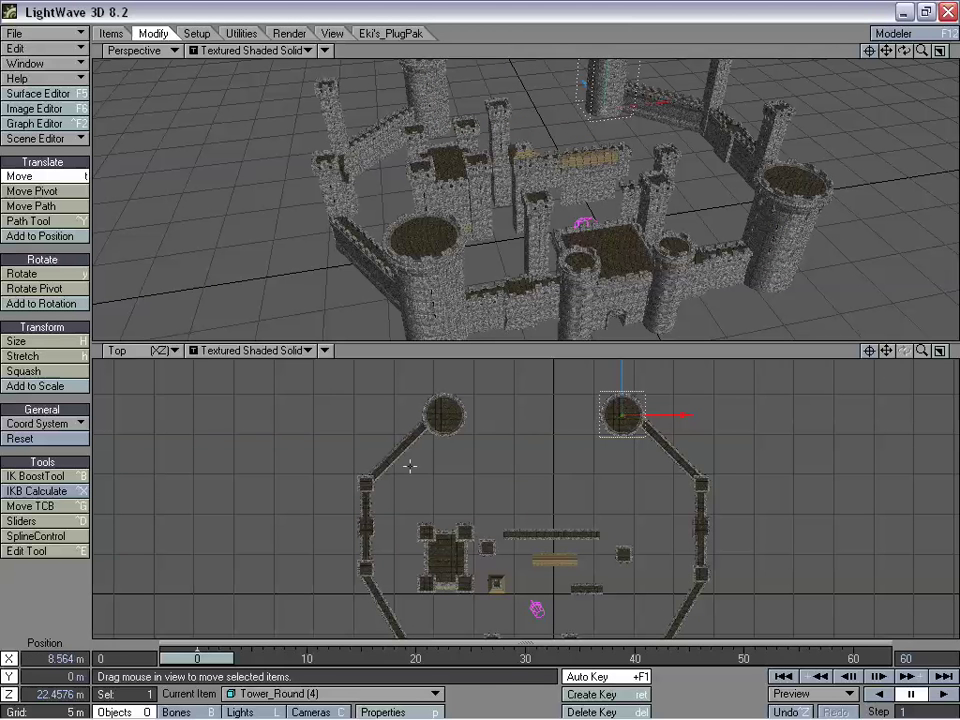
- Set the heading of both rear round towers, Tower_Round (4) and Tower_Round (3), to 0°
{"action": "key", "text": "h"}
{"action": "key", "text": "shift+h"}
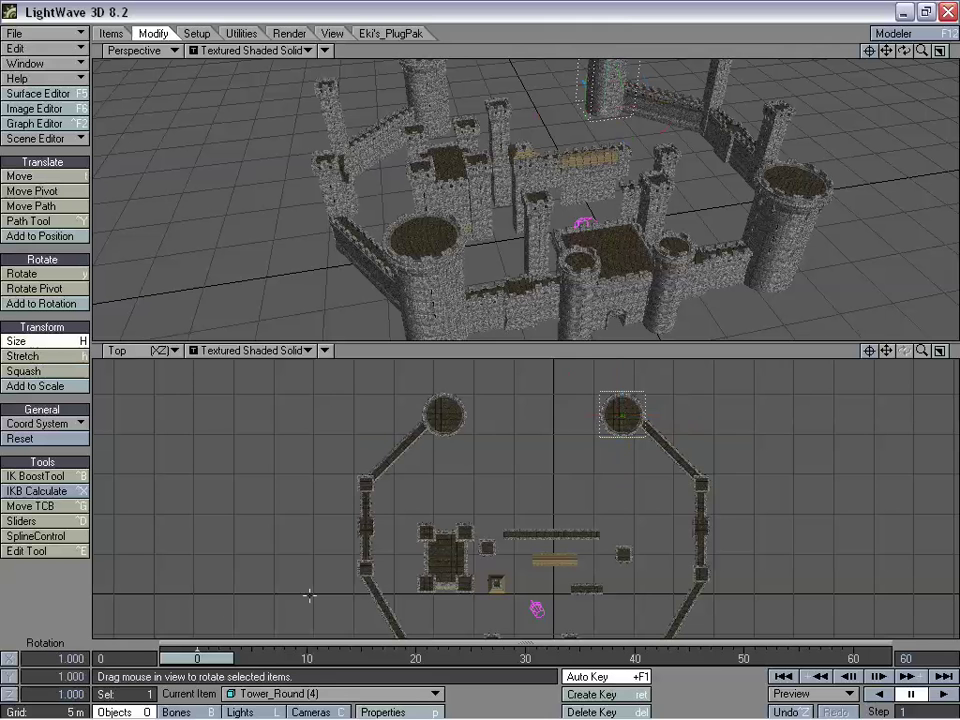
{"action": "key", "text": "y"}
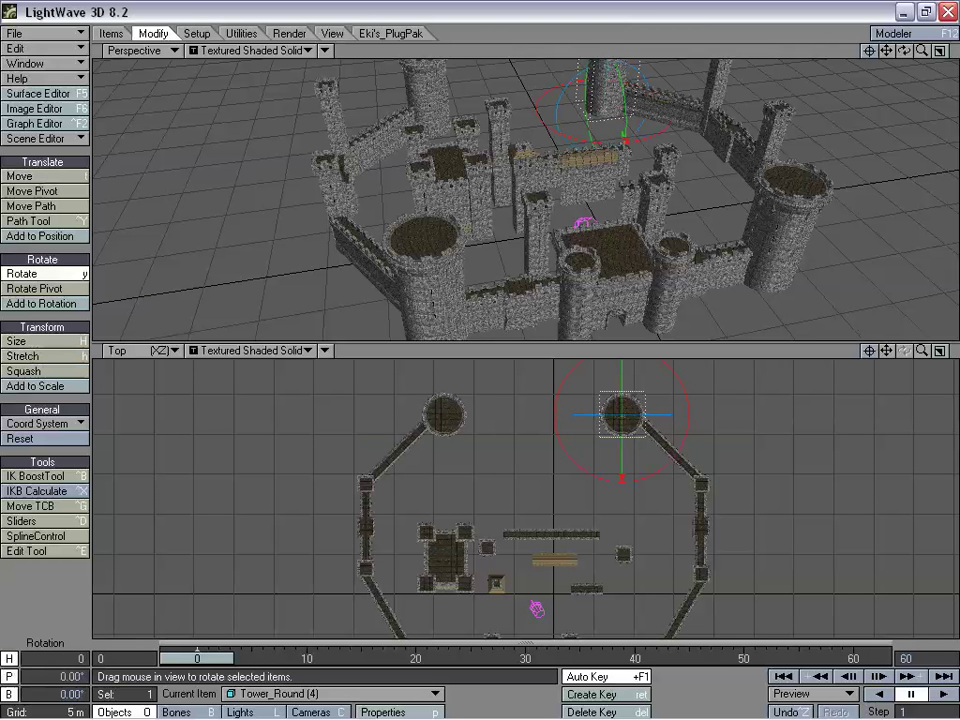
{"action": "left_click", "coordinate": [441, 425]}
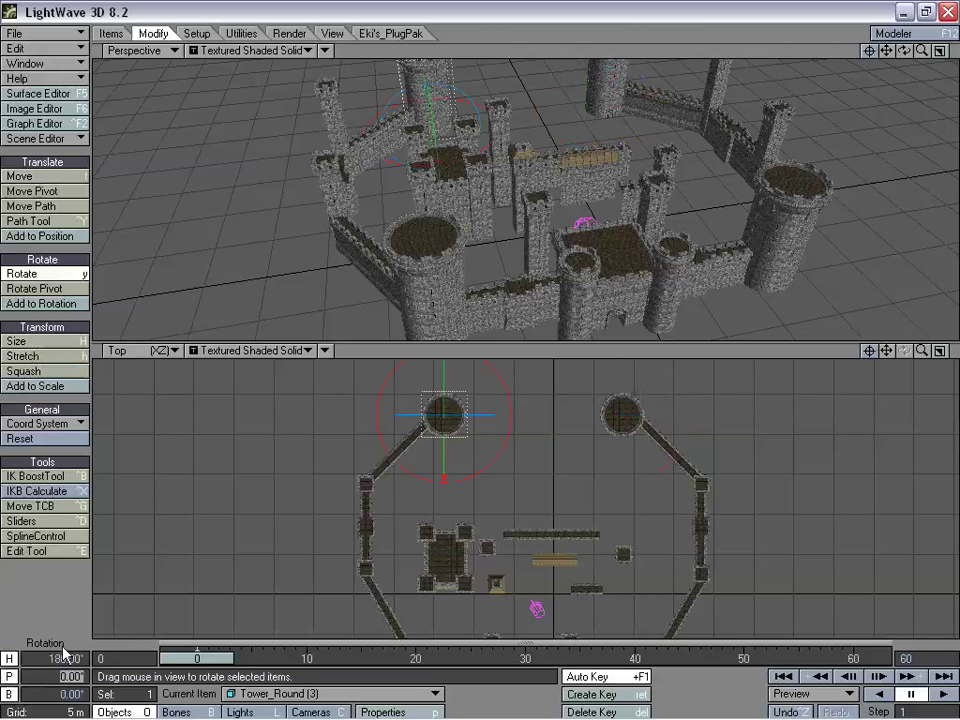
{"action": "type", "text": "0"}
{"action": "key", "text": "Return"}
{"action": "key", "text": "Return"}
{"action": "key", "text": "Return"}
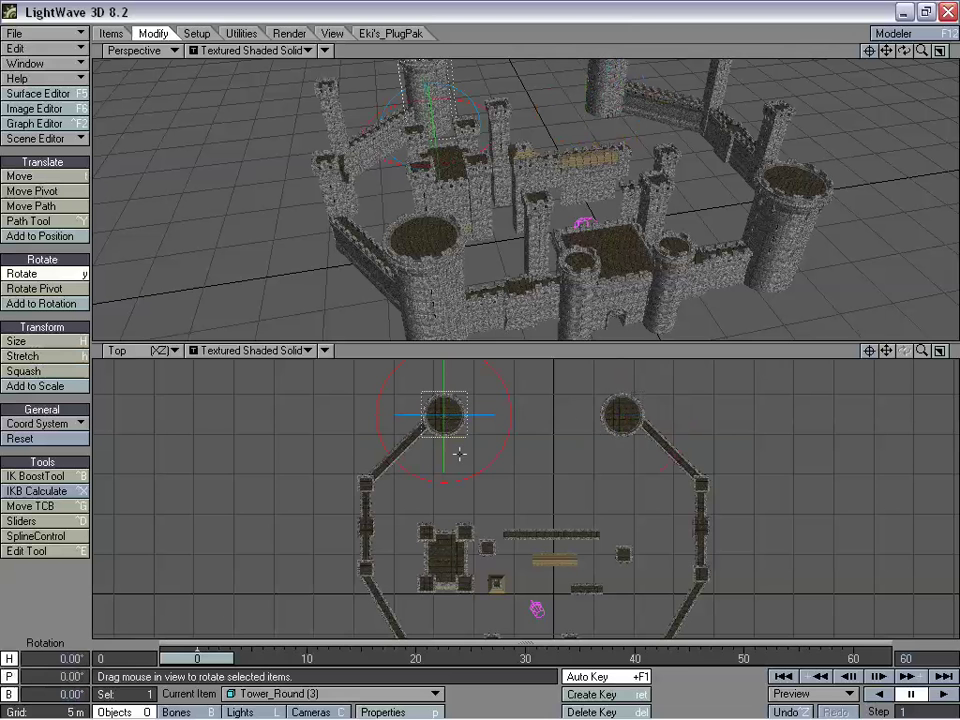
- Move Wall_Piece (1) against Tower_Round (3) along the back of the castle, at about X -8.9 m, Z 22.4 m
{"action": "left_click_drag", "start_coordinate": [886, 350], "coordinate": [889, 358]}
{"action": "left_click", "coordinate": [546, 510]}
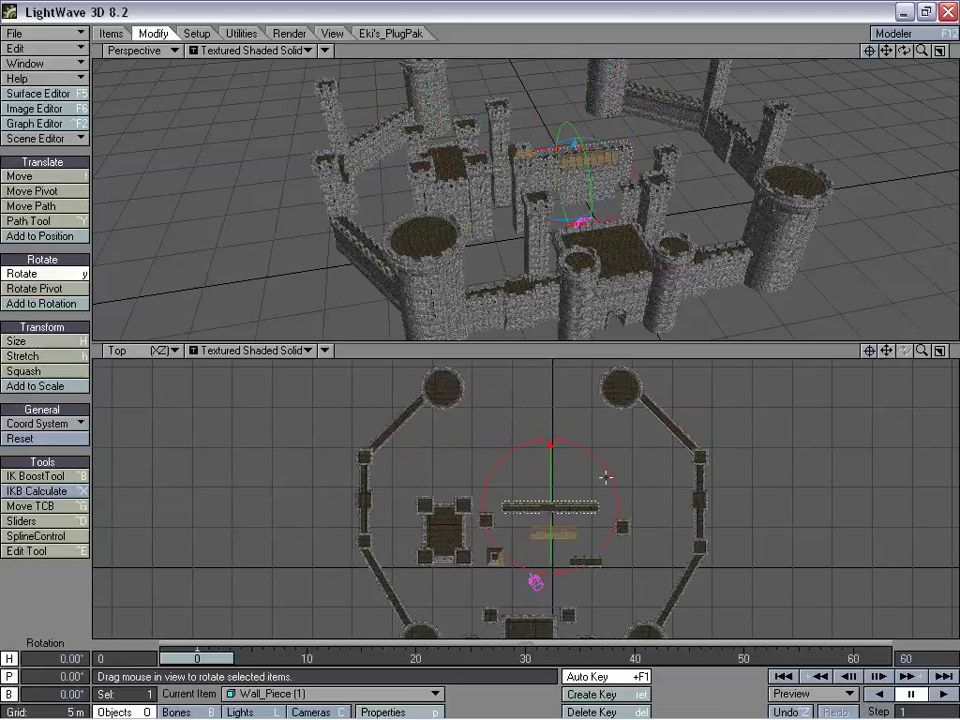
{"action": "key", "text": "t"}
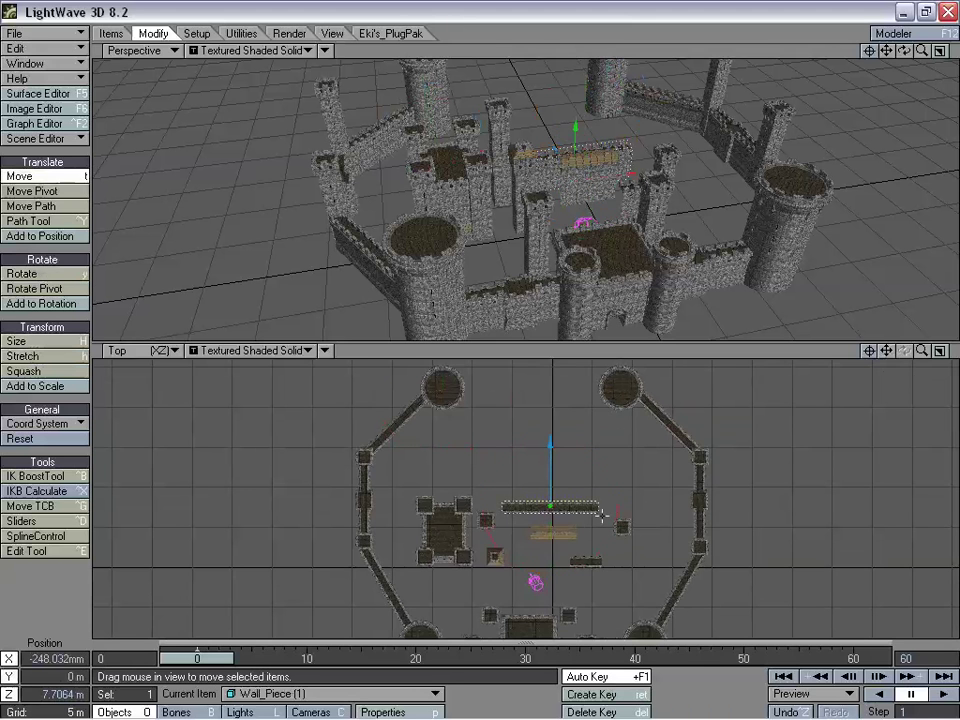
{"action": "left_click_drag", "start_coordinate": [550, 507], "coordinate": [506, 387]}
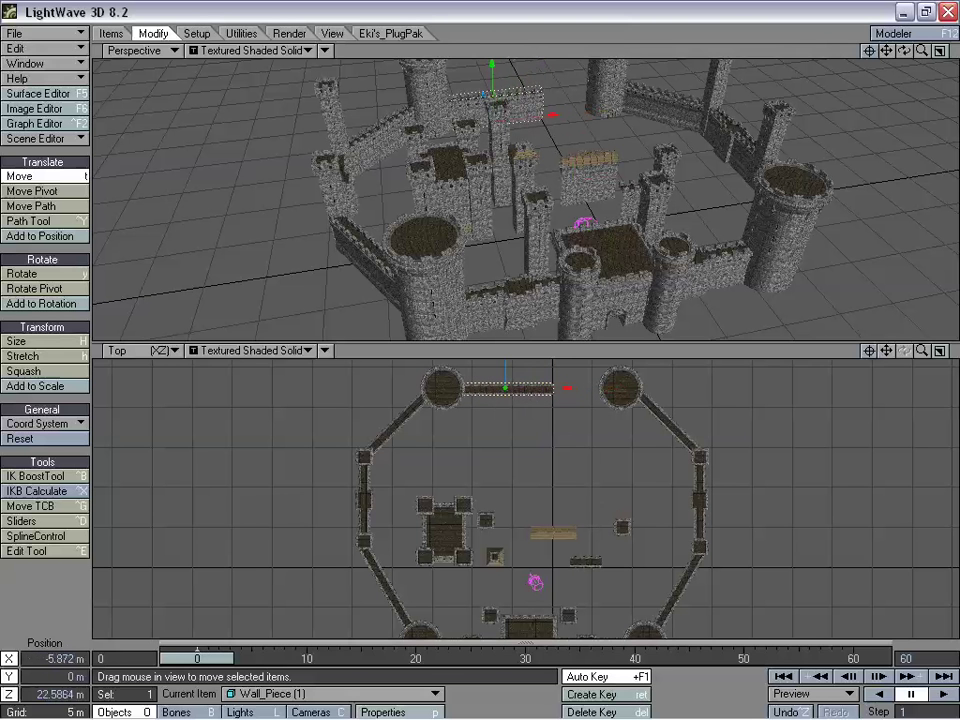
{"action": "left_click_drag", "start_coordinate": [506, 387], "coordinate": [506, 389]}
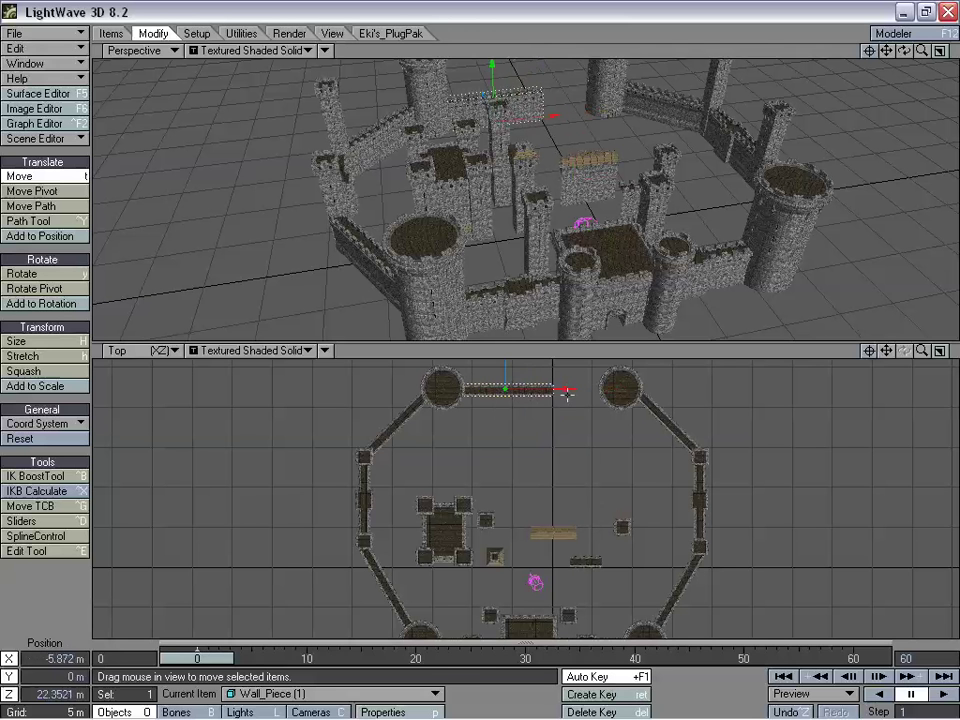
{"action": "left_click_drag", "start_coordinate": [566, 389], "coordinate": [541, 389]}
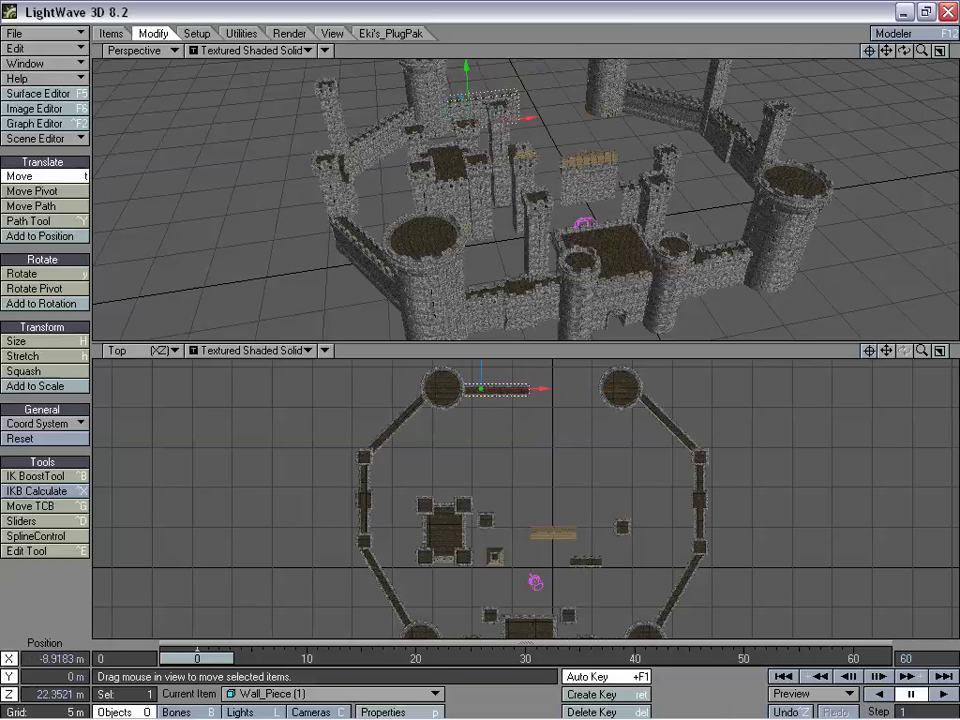
- Clone Wall_Piece (1) once and move the copy along X to about 3.7 m, against Tower_Round (4)
{"action": "key", "text": "ctrl+c"}
{"action": "left_click", "coordinate": [564, 322]}
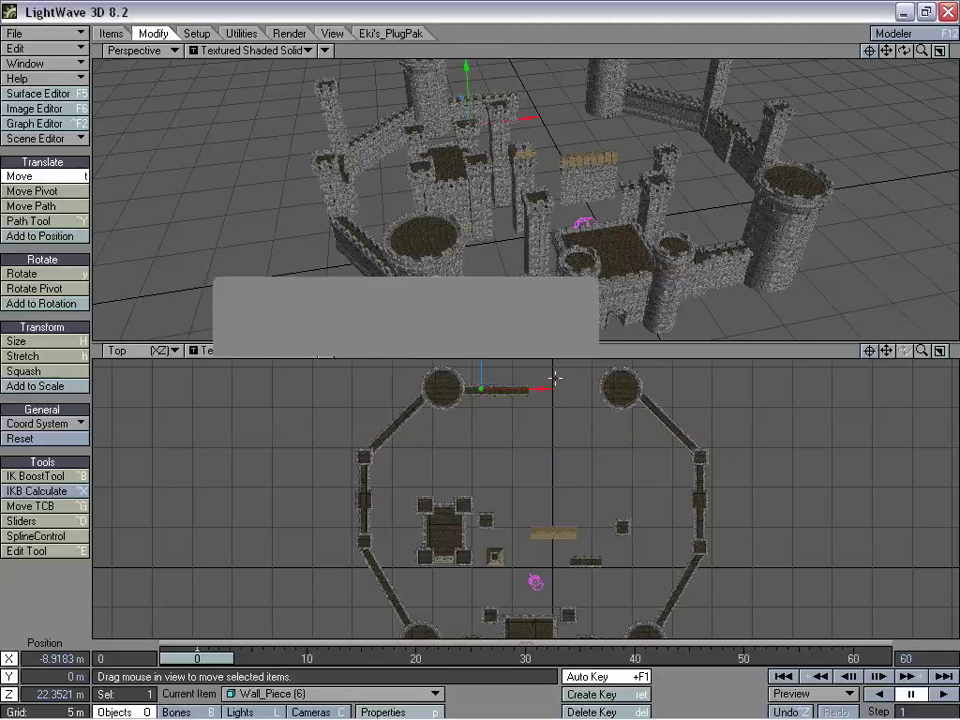
{"action": "left_click_drag", "start_coordinate": [541, 389], "coordinate": [653, 389]}
{"action": "left_click_drag", "start_coordinate": [572, 389], "coordinate": [564, 389]}
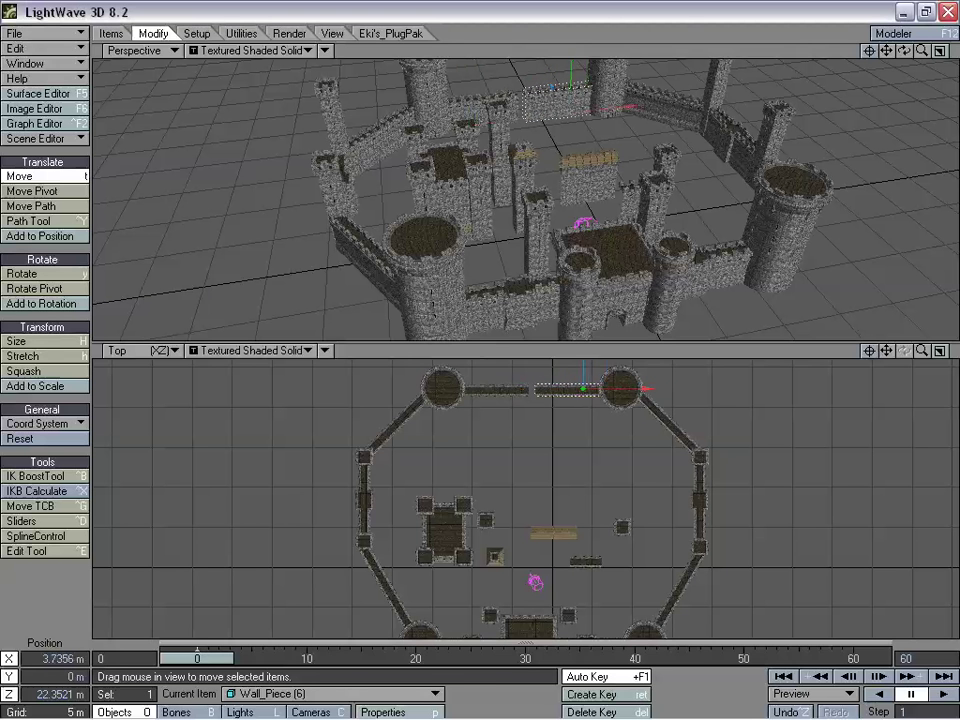
- Move Tower_Small into the gap between the two rear wall pieces, at about X -2.7 m, Z 21.9 m
{"action": "left_click", "coordinate": [621, 527]}
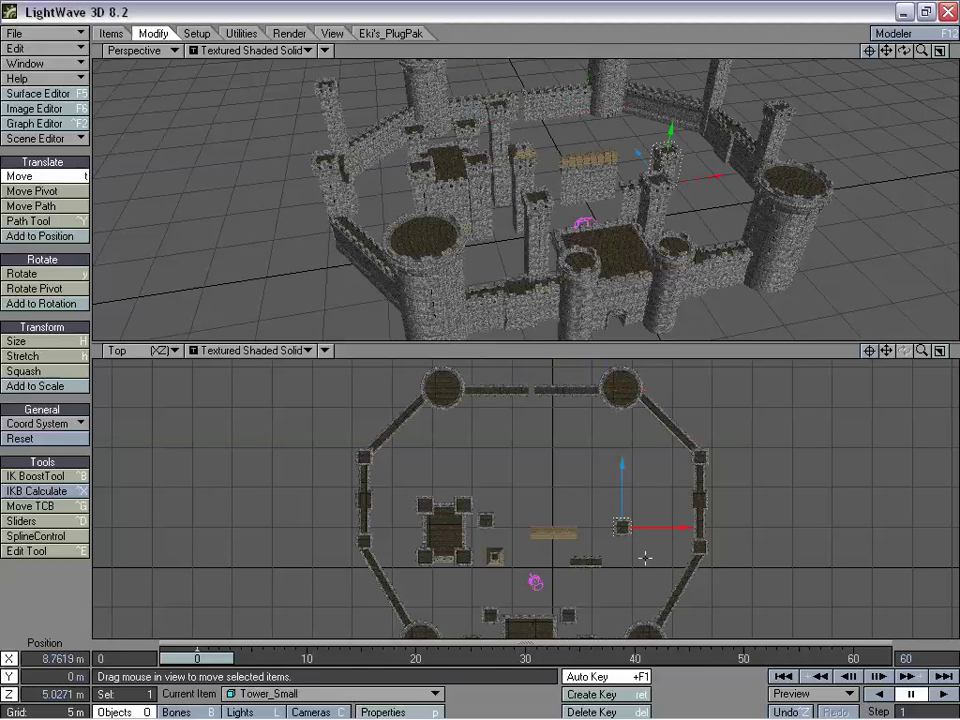
{"action": "left_click_drag", "start_coordinate": [650, 556], "coordinate": [561, 414]}
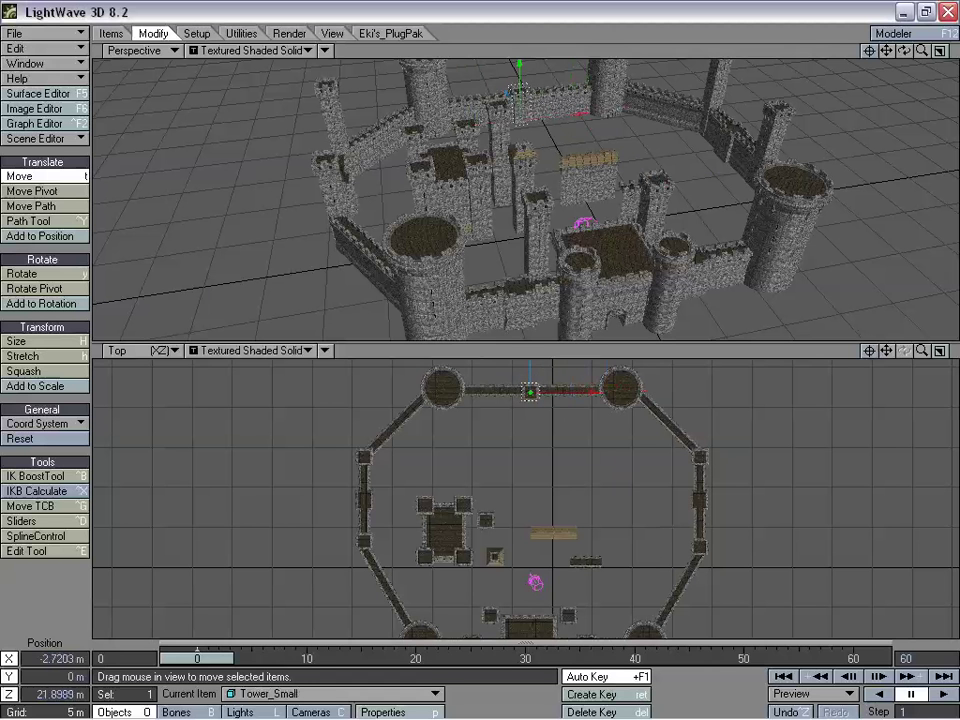
- Move Tower_Small back into the courtyard and place one clone of Tower_HighSmall (2) in the rear wall gap, about X -2.7 m, Z 22.0 m
{"action": "left_click_drag", "start_coordinate": [604, 443], "coordinate": [650, 559]}
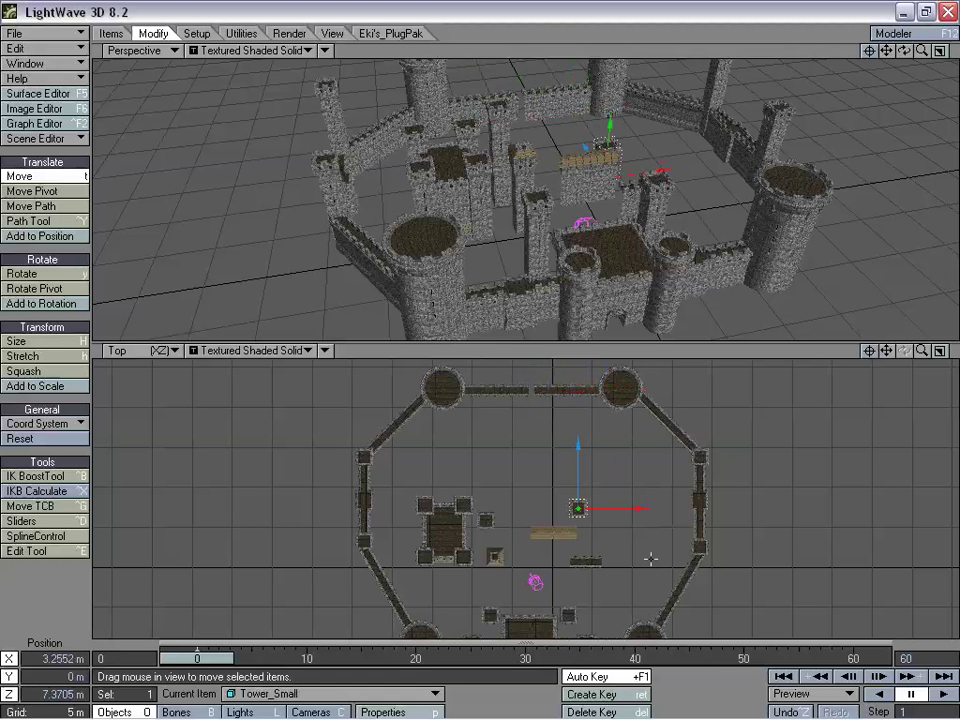
{"action": "left_click", "coordinate": [571, 612]}
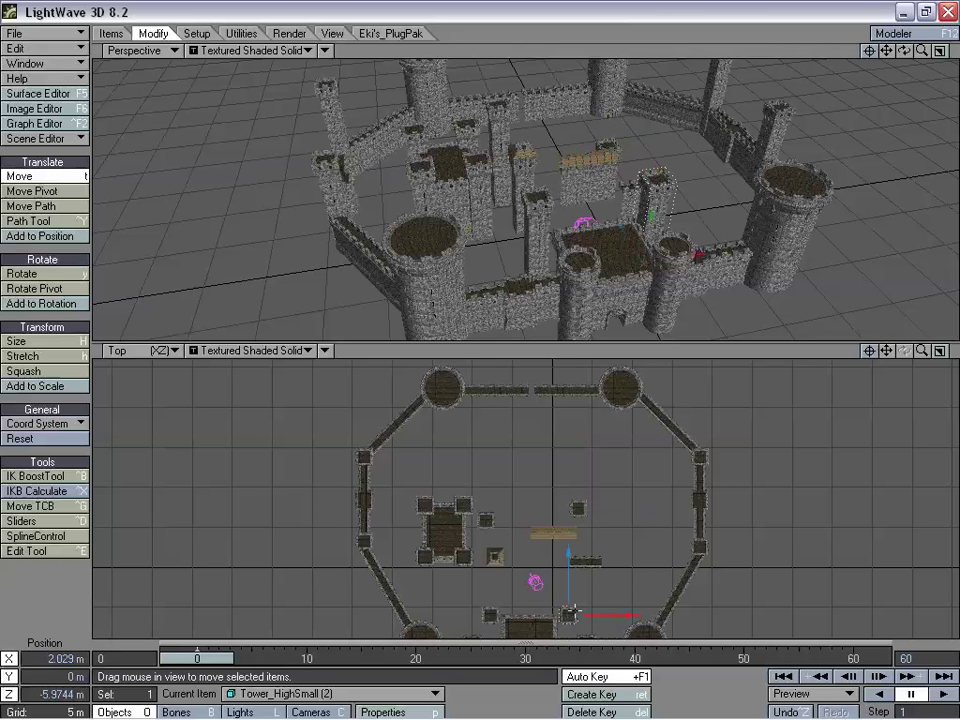
{"action": "key", "text": "ctrl+c"}
{"action": "left_click", "coordinate": [564, 319]}
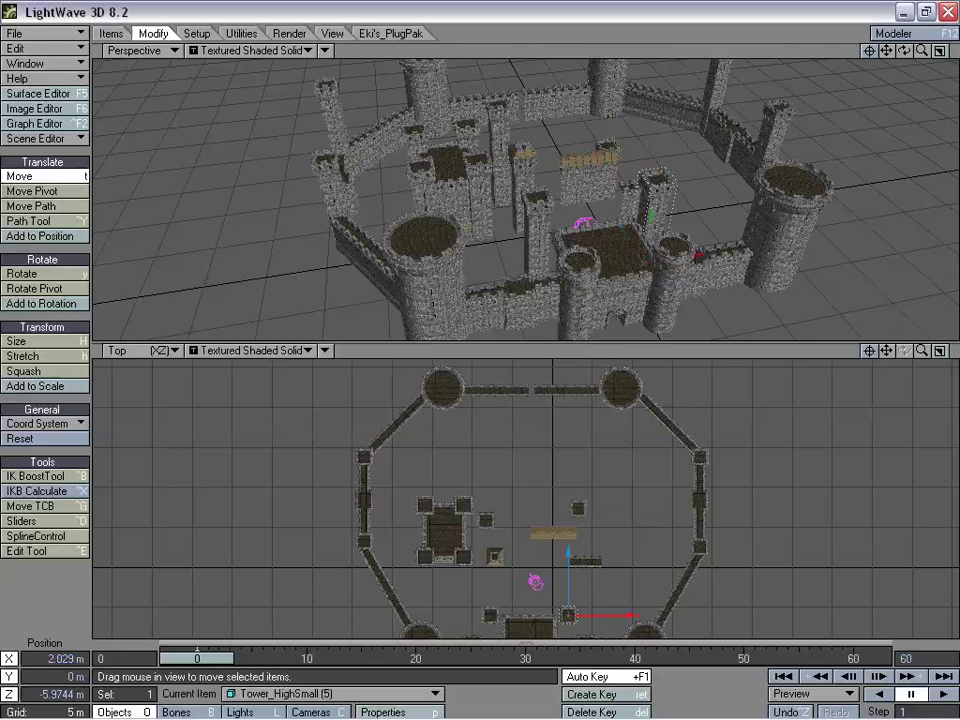
{"action": "left_click_drag", "start_coordinate": [567, 612], "coordinate": [529, 390]}
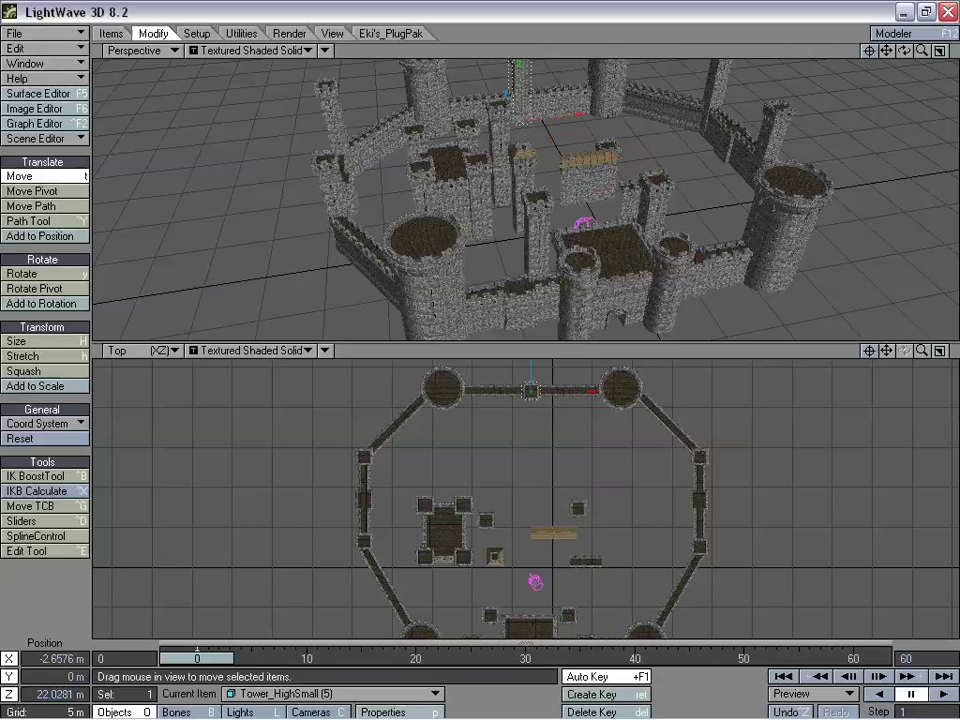
- Move Wall_Curtain_Piece toward the middle of the rear wall, at about X -2.3 m, Z 15.6 m
{"action": "mouse_move", "coordinate": [904, 51]}
{"action": "left_mouse_down"}
{"action": "mouse_move", "coordinate": [935, 88]}
{"action": "mouse_move", "coordinate": [955, 70]}
{"action": "mouse_move", "coordinate": [957, 124]}
{"action": "mouse_move", "coordinate": [957, 100]}
{"action": "mouse_move", "coordinate": [946, 125]}
{"action": "mouse_move", "coordinate": [920, 62]}
{"action": "left_mouse_up"}
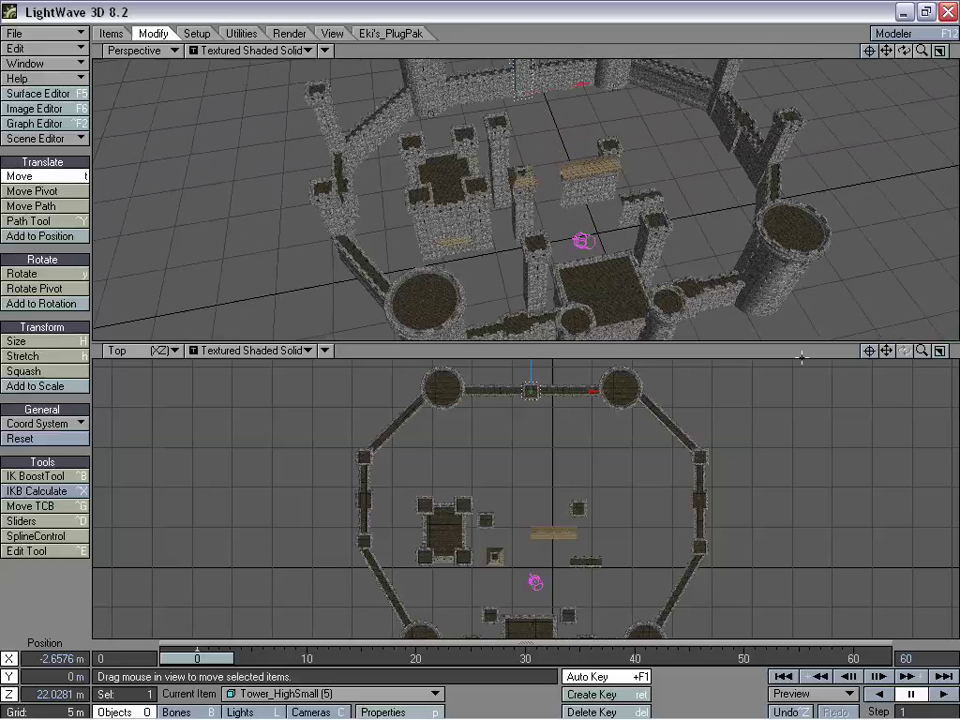
{"action": "left_click_drag", "start_coordinate": [886, 358], "coordinate": [886, 333]}
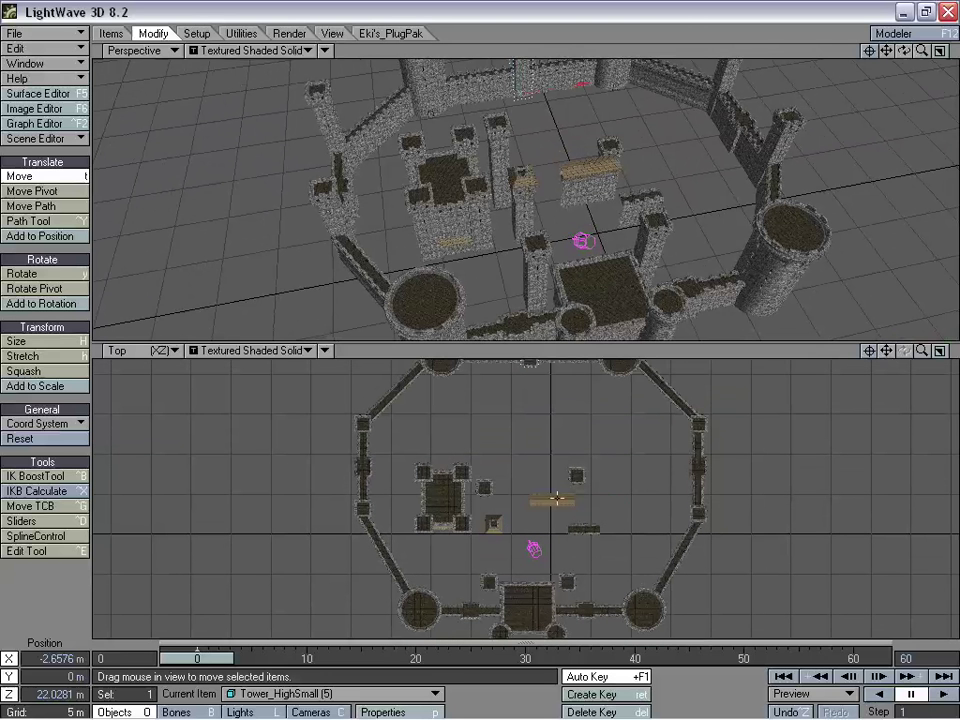
{"action": "left_click", "coordinate": [588, 172]}
{"action": "left_click_drag", "start_coordinate": [625, 479], "coordinate": [605, 399]}
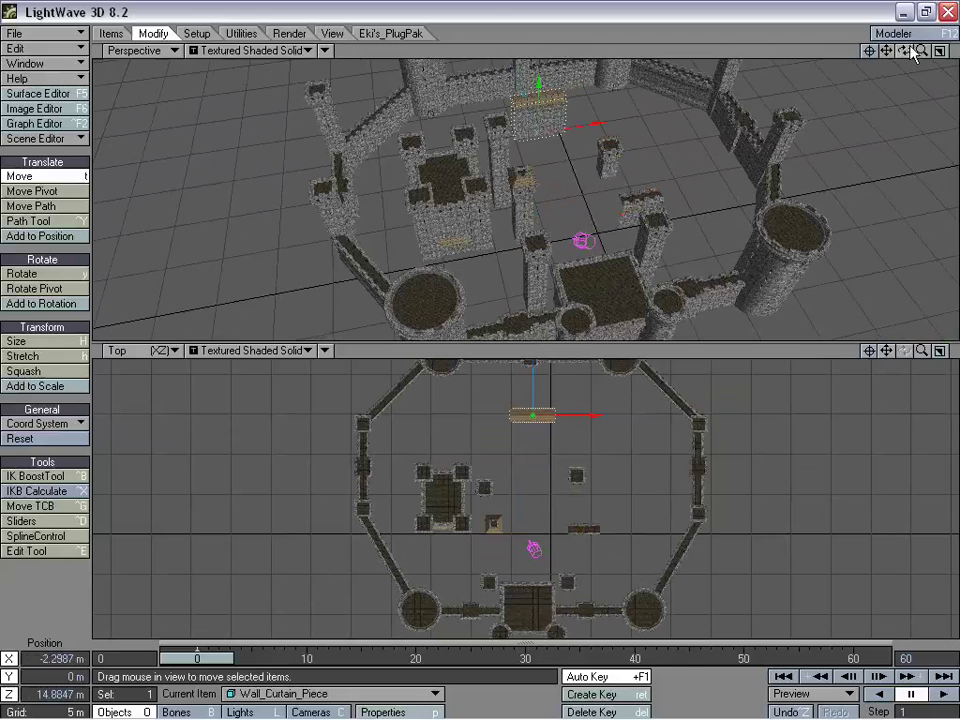
{"action": "mouse_move", "coordinate": [904, 50]}
{"action": "left_mouse_down"}
{"action": "mouse_move", "coordinate": [895, 40]}
{"action": "mouse_move", "coordinate": [932, 18]}
{"action": "mouse_move", "coordinate": [897, 42]}
{"action": "mouse_move", "coordinate": [935, 60]}
{"action": "mouse_move", "coordinate": [908, 60]}
{"action": "left_mouse_up"}
{"action": "left_click_drag", "start_coordinate": [532, 388], "coordinate": [532, 372]}
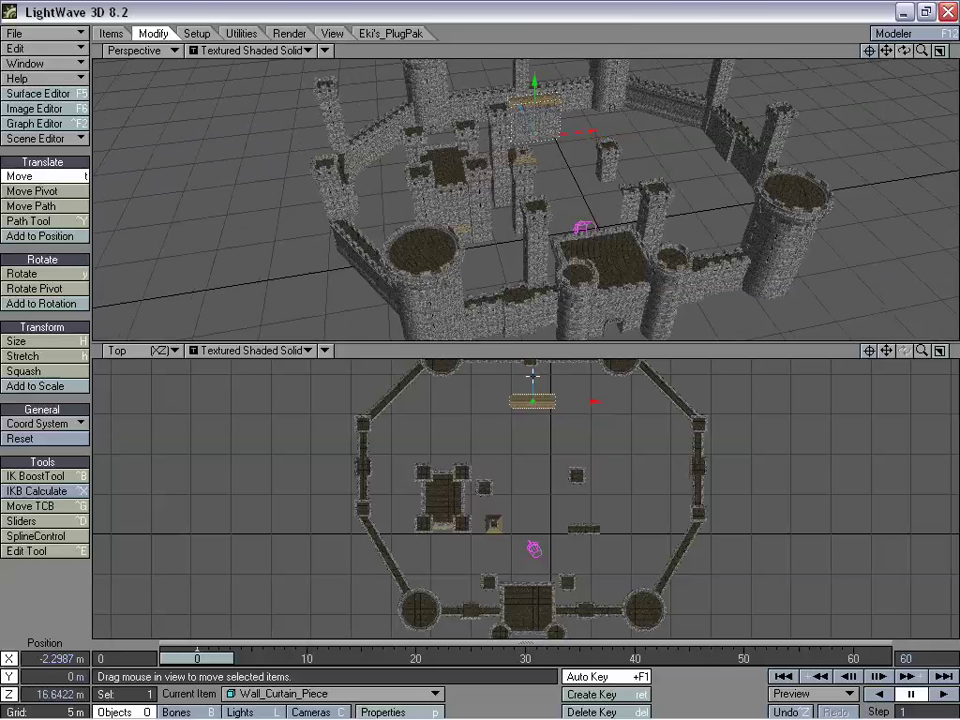
{"action": "left_click_drag", "start_coordinate": [532, 370], "coordinate": [532, 369]}
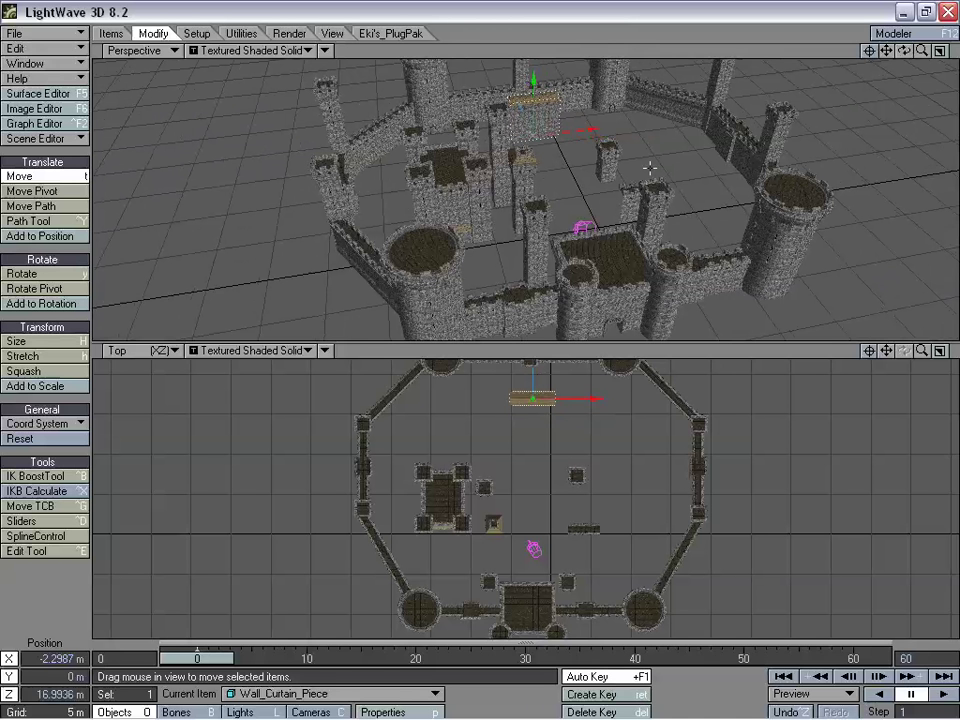
{"action": "mouse_move", "coordinate": [904, 50]}
{"action": "left_mouse_down"}
{"action": "mouse_move", "coordinate": [952, 55]}
{"action": "mouse_move", "coordinate": [908, 68]}
{"action": "left_mouse_up"}
{"action": "left_click_drag", "start_coordinate": [533, 371], "coordinate": [492, 438]}
- Move the square keep in front of the curtain wall piece, and Tower_LookOut (1) aside to about X -17.6 m, Z 1.6 m
{"action": "left_click", "coordinate": [451, 495]}
{"action": "left_click_drag", "start_coordinate": [530, 515], "coordinate": [409, 521]}
{"action": "left_click", "coordinate": [481, 489]}
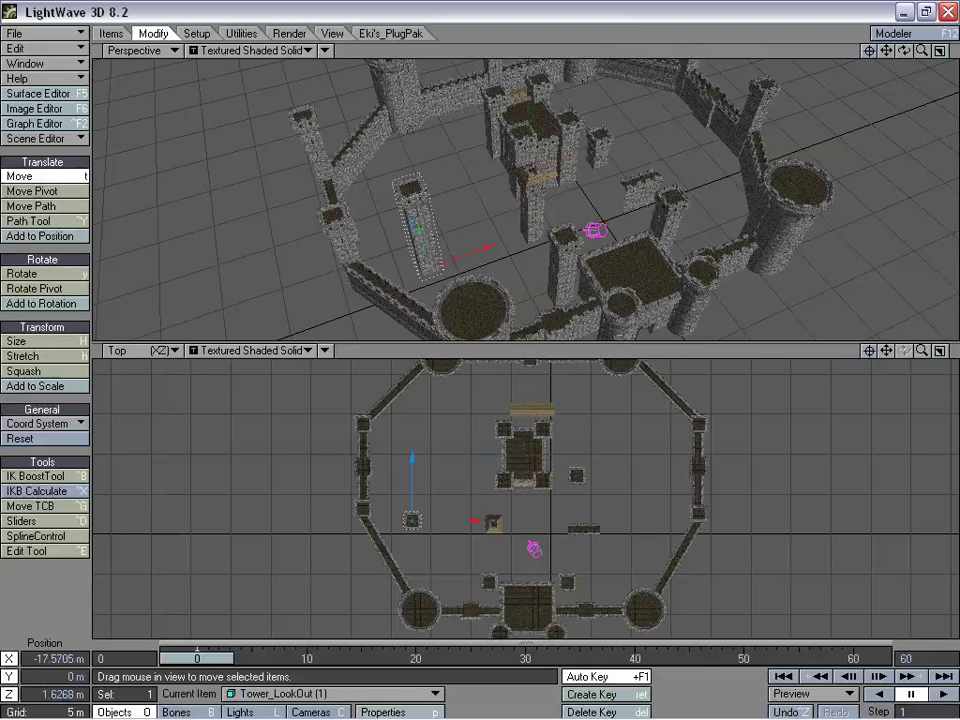
- Move Tower_HighSmall_Enclosure beside Tower_LookOut (1) and shift the short loose wall piece farther from the keep, toward the gatehouse
{"action": "left_click", "coordinate": [493, 518]}
{"action": "left_click_drag", "start_coordinate": [527, 516], "coordinate": [441, 523]}
{"action": "left_click", "coordinate": [592, 524]}
{"action": "left_click_drag", "start_coordinate": [592, 524], "coordinate": [609, 547]}
- Move Tower_Small near one front corner of the keep and place one clone near the other, at about X -6.9 m, Z 4.2 m
{"action": "left_click", "coordinate": [595, 478]}
{"action": "left_click_drag", "start_coordinate": [577, 475], "coordinate": [552, 501]}
{"action": "key", "text": "ctrl+c"}
{"action": "left_click", "coordinate": [573, 322]}
{"action": "left_click_drag", "start_coordinate": [422, 108], "coordinate": [372, 127]}
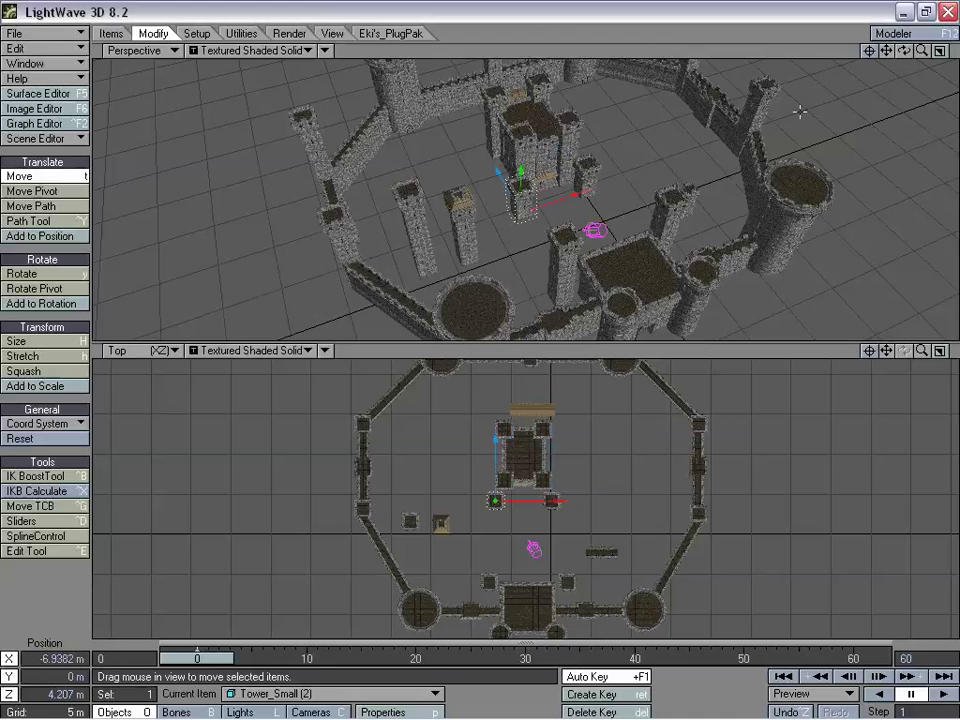
- Clone the curtain wall piece behind the keep once and move the copy along X, just beyond the original's end
{"action": "left_click_drag", "start_coordinate": [903, 50], "coordinate": [942, 51]}
{"action": "left_click_drag", "start_coordinate": [696, 56], "coordinate": [640, 58]}
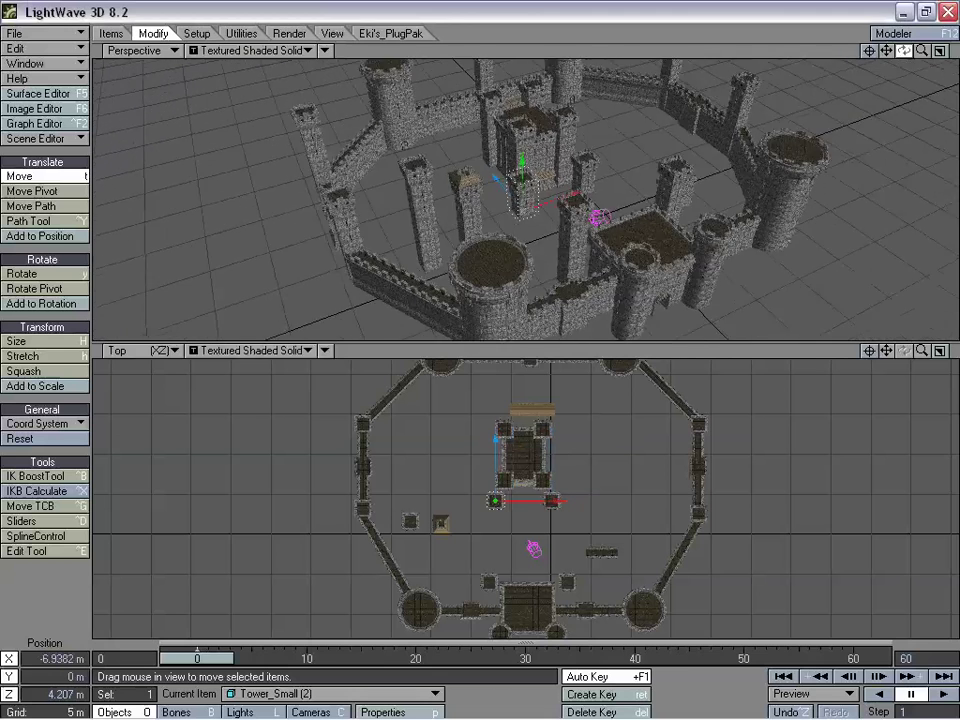
{"action": "left_click_drag", "start_coordinate": [904, 50], "coordinate": [902, 58]}
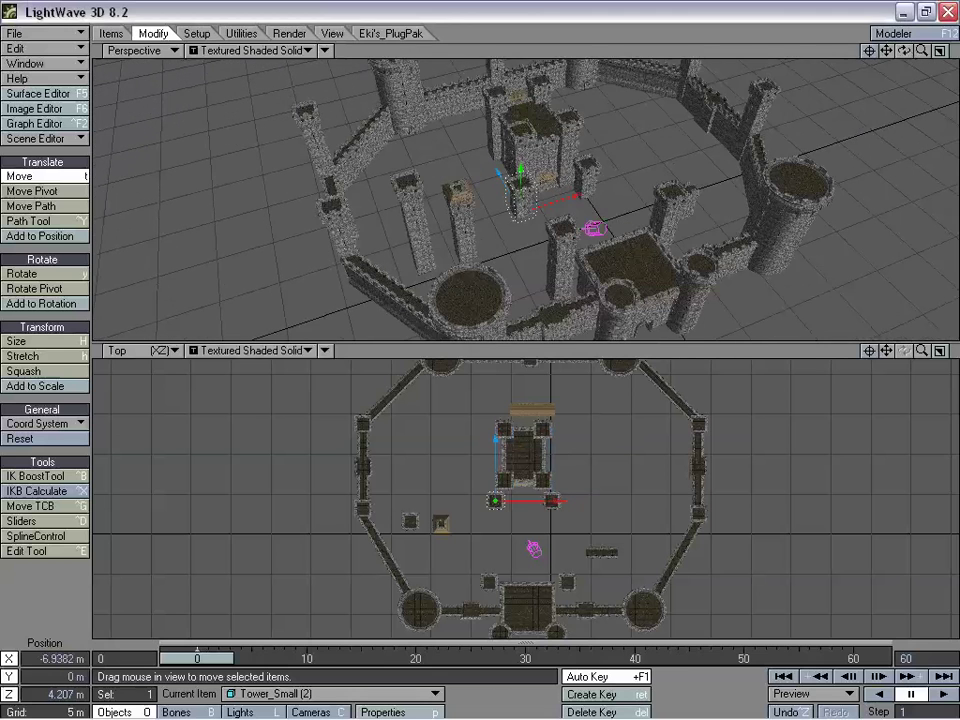
{"action": "left_click", "coordinate": [531, 409]}
{"action": "key", "text": "c"}
{"action": "left_click", "coordinate": [540, 317]}
{"action": "left_click_drag", "start_coordinate": [617, 409], "coordinate": [643, 409]}
{"action": "mouse_move", "coordinate": [434, 66]}
{"action": "left_mouse_down"}
{"action": "mouse_move", "coordinate": [410, 66]}
{"action": "mouse_move", "coordinate": [440, 66]}
{"action": "mouse_move", "coordinate": [432, 66]}
{"action": "left_mouse_up"}
- Rotate Wall_Curtain_Piece (2) to a heading of about 45° and move it to about X 3.4 m, Z 13.4 m
{"action": "key", "text": "y"}
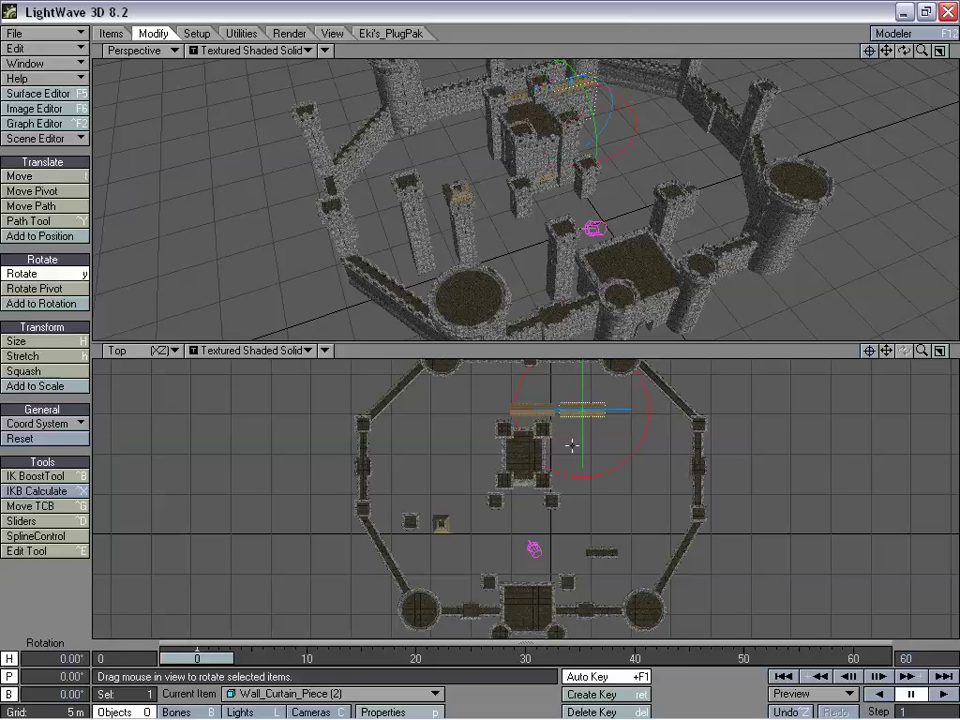
{"action": "key", "text": "shift+h"}
{"action": "key", "text": "y"}
{"action": "left_click_drag", "start_coordinate": [634, 138], "coordinate": [612, 138]}
{"action": "left_click_drag", "start_coordinate": [425, 62], "coordinate": [445, 64]}
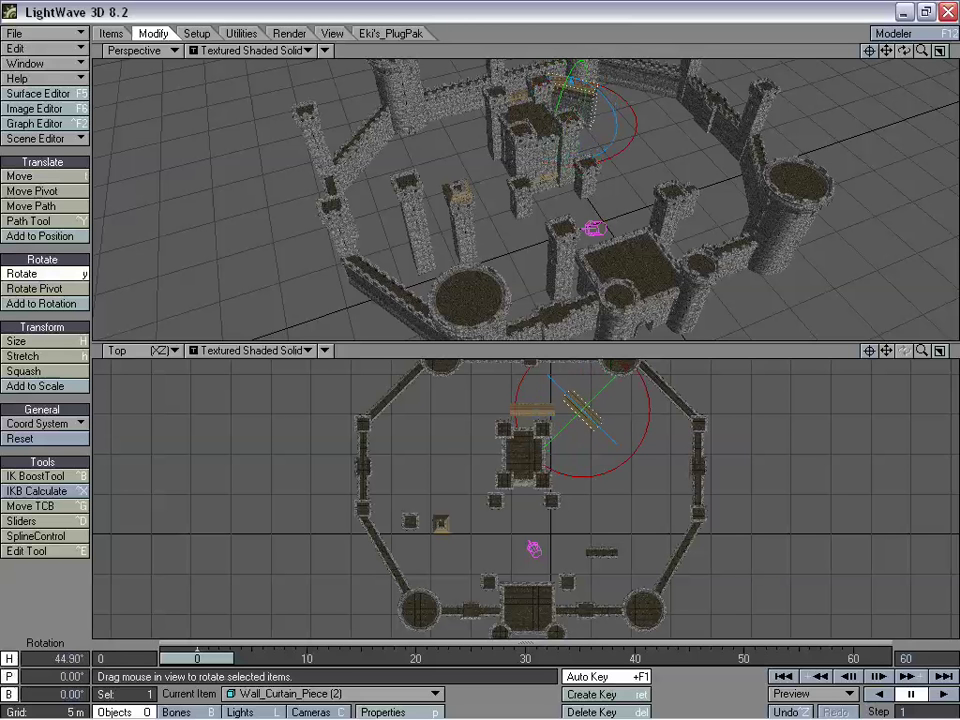
{"action": "key", "text": "t"}
{"action": "mouse_move", "coordinate": [632, 479]}
{"action": "left_mouse_down"}
{"action": "mouse_move", "coordinate": [632, 509]}
{"action": "mouse_move", "coordinate": [625, 495]}
{"action": "left_mouse_up"}
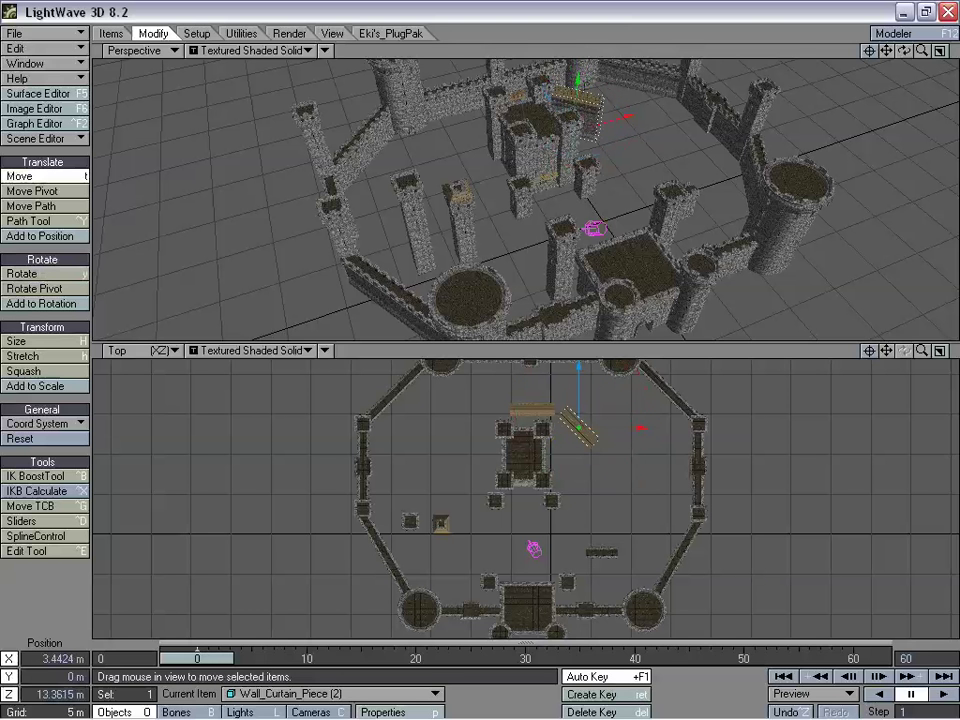
- Move Tower_HighSmall_Enclosure onto the corner between the two curtain wall pieces, at about X 0.95 m, Z 15.6 m
{"action": "left_click", "coordinate": [445, 556]}
{"action": "left_click_drag", "start_coordinate": [445, 556], "coordinate": [562, 445]}
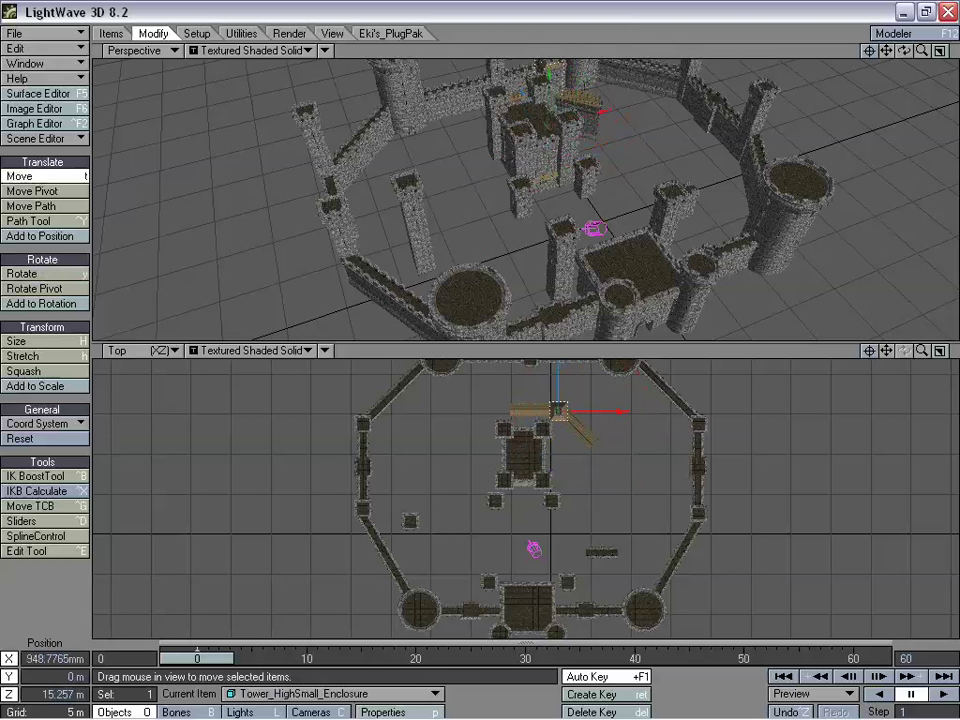
{"action": "left_click_drag", "start_coordinate": [886, 50], "coordinate": [891, 98]}
{"action": "left_click", "coordinate": [869, 50]}
{"action": "mouse_move", "coordinate": [922, 50]}
{"action": "left_mouse_down"}
{"action": "mouse_move", "coordinate": [957, 50]}
{"action": "mouse_move", "coordinate": [905, 50]}
{"action": "mouse_move", "coordinate": [957, 52]}
{"action": "mouse_move", "coordinate": [910, 58]}
{"action": "left_mouse_up"}
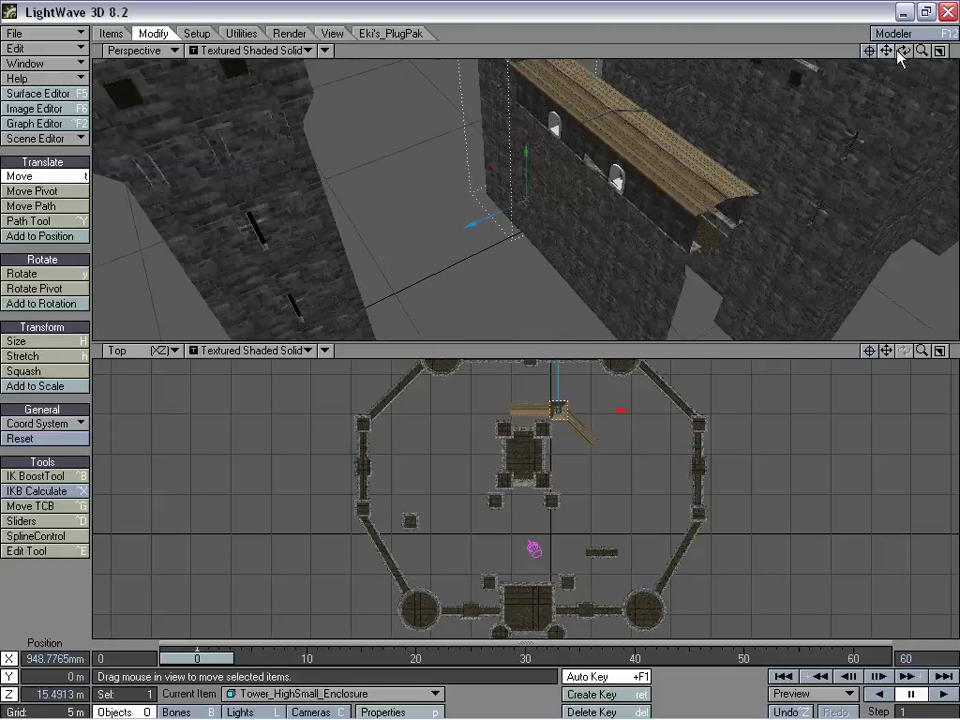
{"action": "left_click_drag", "start_coordinate": [886, 50], "coordinate": [878, 72]}
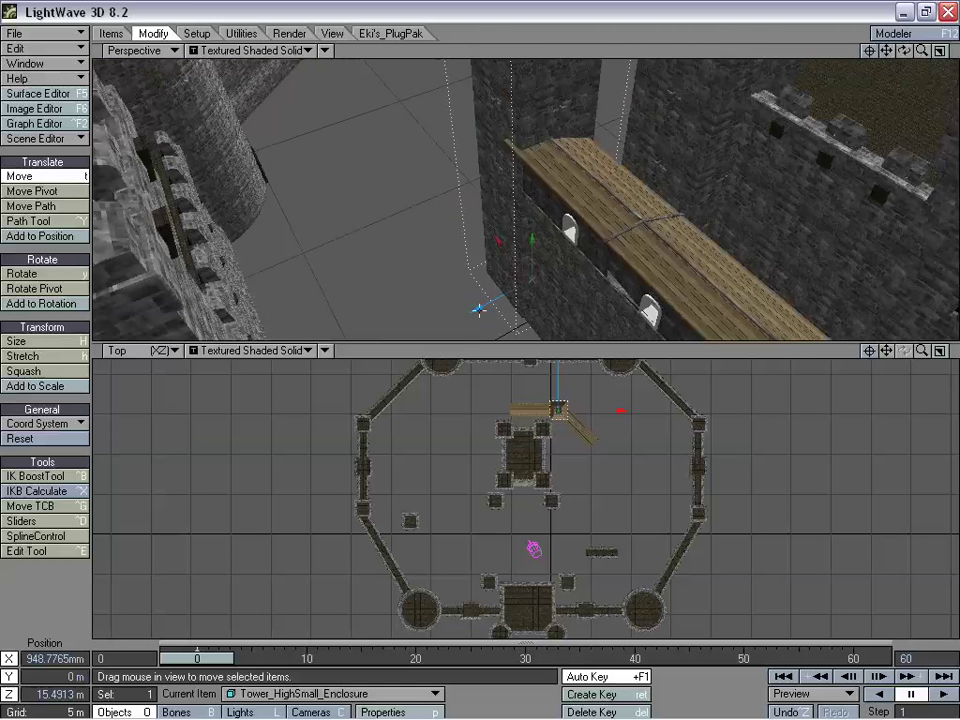
{"action": "left_click_drag", "start_coordinate": [479, 309], "coordinate": [474, 311]}
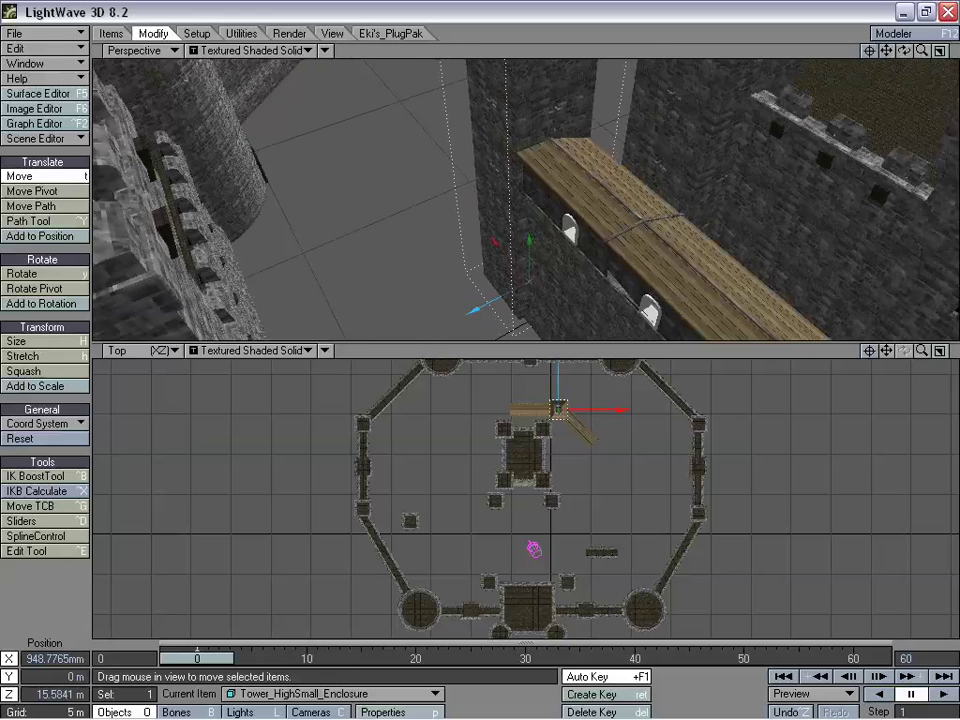
- Turn Wall_Curtain_Piece (1) around to a heading of 180°, keeping it aligned with the corner tower
{"action": "left_click_drag", "start_coordinate": [904, 50], "coordinate": [878, 50]}
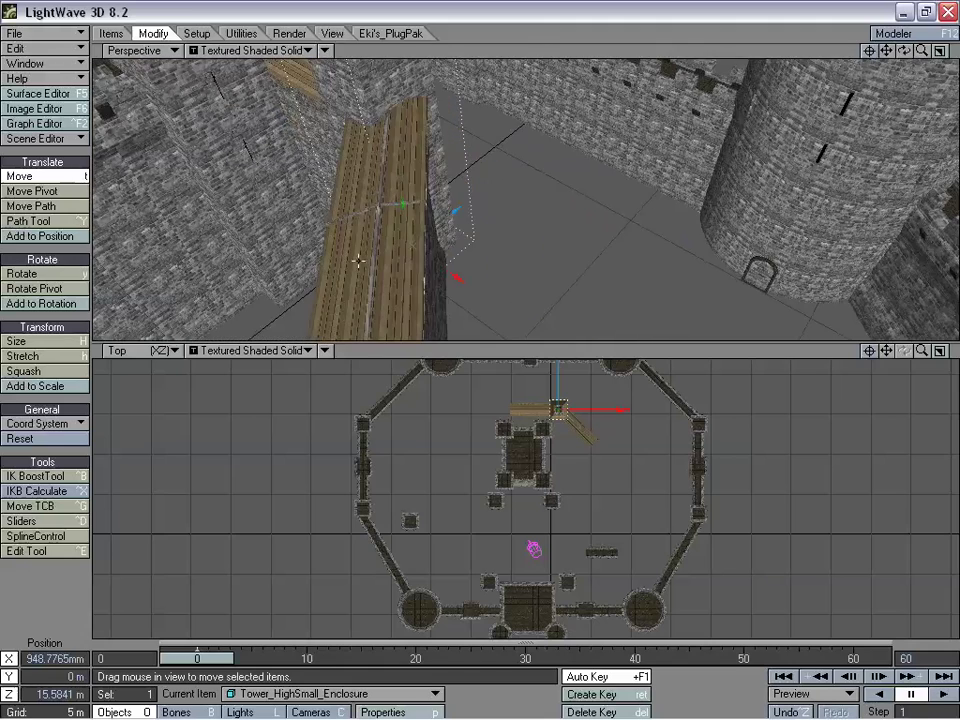
{"action": "left_click", "coordinate": [358, 260]}
{"action": "left_click_drag", "start_coordinate": [602, 418], "coordinate": [600, 418]}
{"action": "left_click_drag", "start_coordinate": [922, 350], "coordinate": [953, 350]}
{"action": "left_click_drag", "start_coordinate": [886, 351], "coordinate": [881, 498]}
{"action": "left_click_drag", "start_coordinate": [572, 230], "coordinate": [586, 230]}
{"action": "left_click_drag", "start_coordinate": [500, 340], "coordinate": [504, 344]}
{"action": "left_click_drag", "start_coordinate": [904, 50], "coordinate": [830, 122]}
{"action": "left_click_drag", "start_coordinate": [830, 56], "coordinate": [907, 55]}
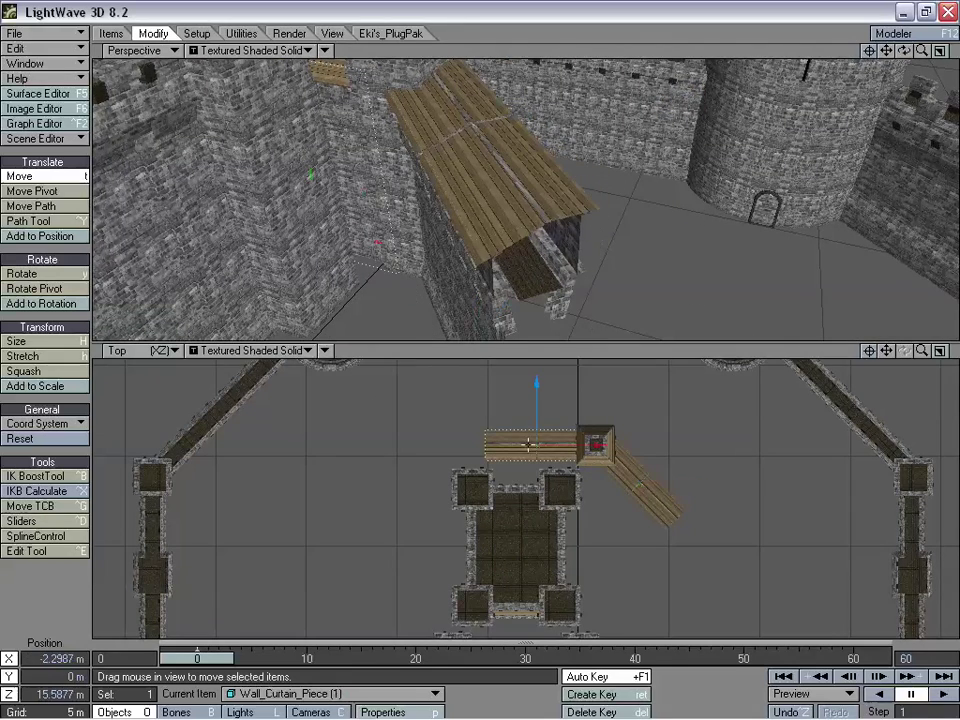
{"action": "key", "text": "y"}
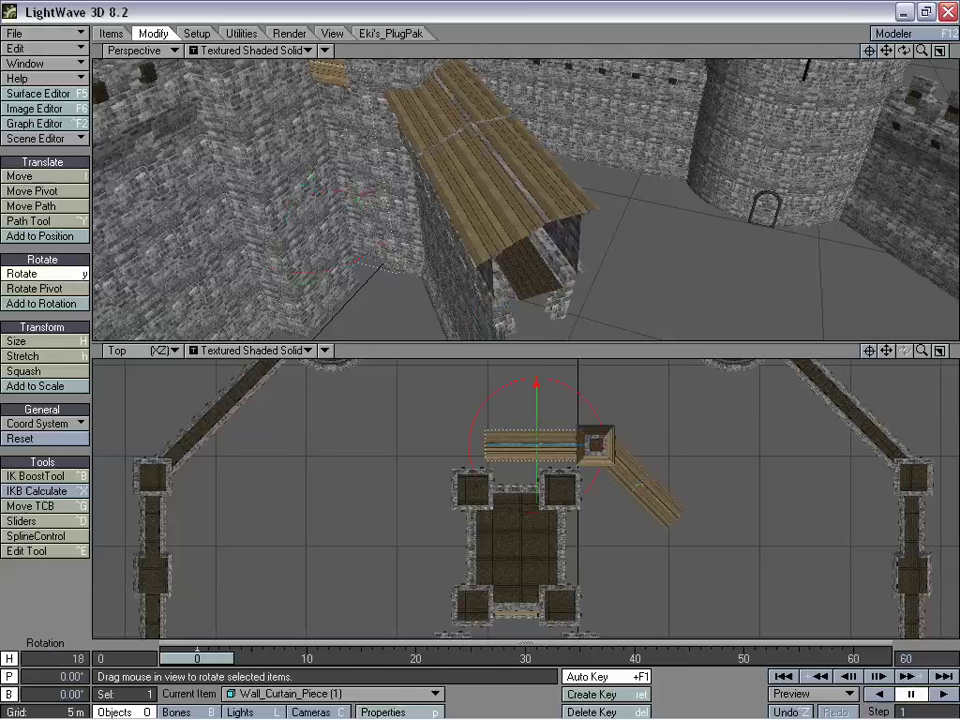
{"action": "key", "text": "Return"}
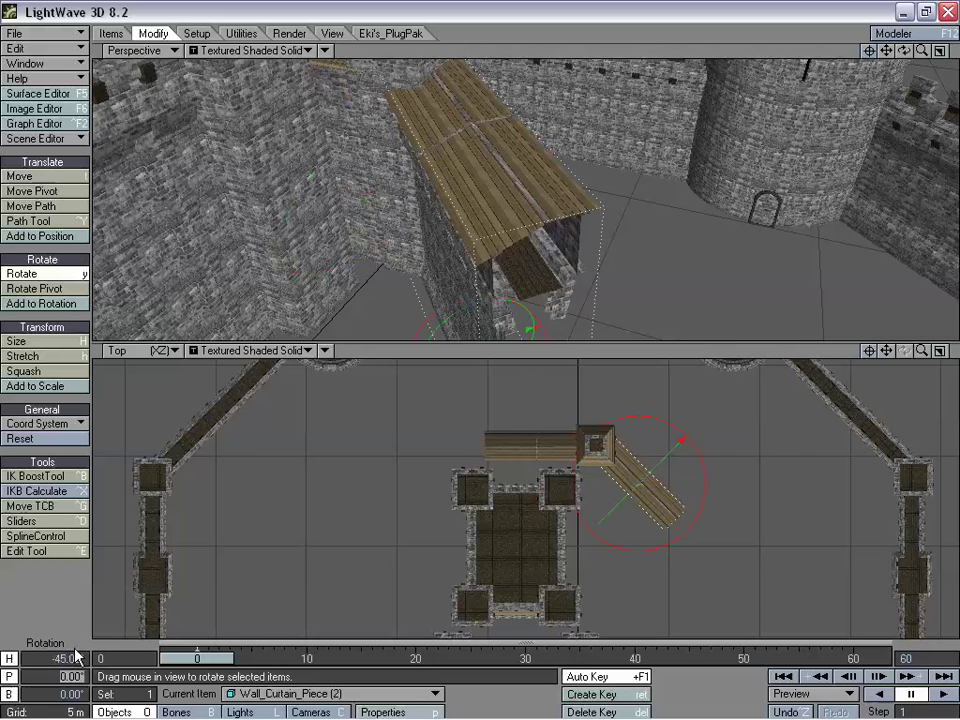
- Flip the diagonal Wall_Curtain_Piece (2) around to a heading of about -136°
{"action": "key", "text": "Return"}
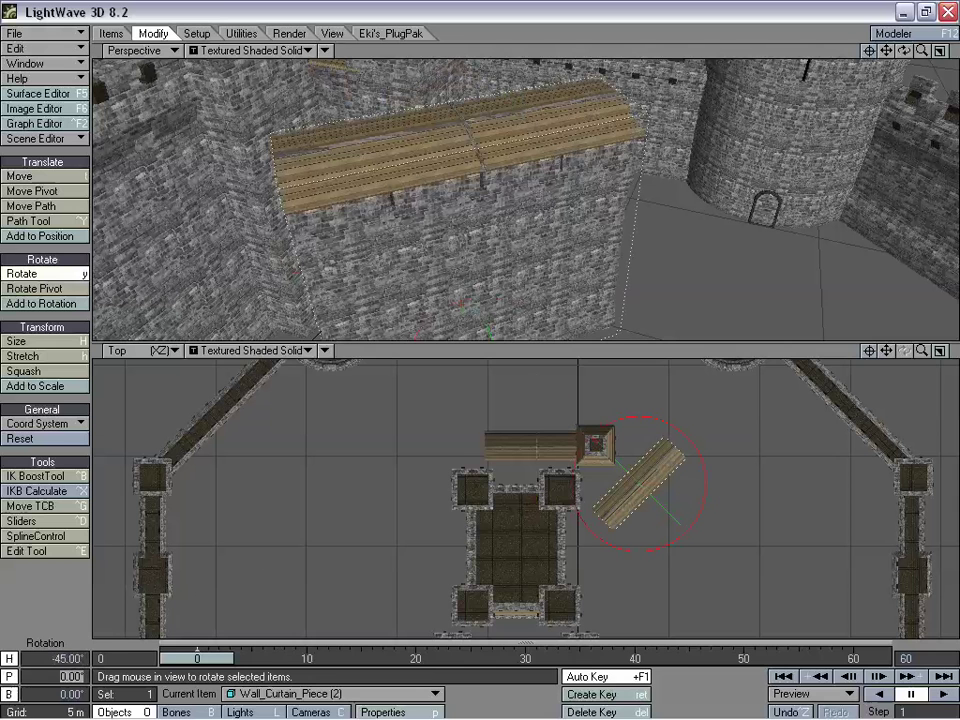
{"action": "left_click_drag", "start_coordinate": [700, 456], "coordinate": [575, 456]}
{"action": "left_click_drag", "start_coordinate": [647, 560], "coordinate": [595, 528]}
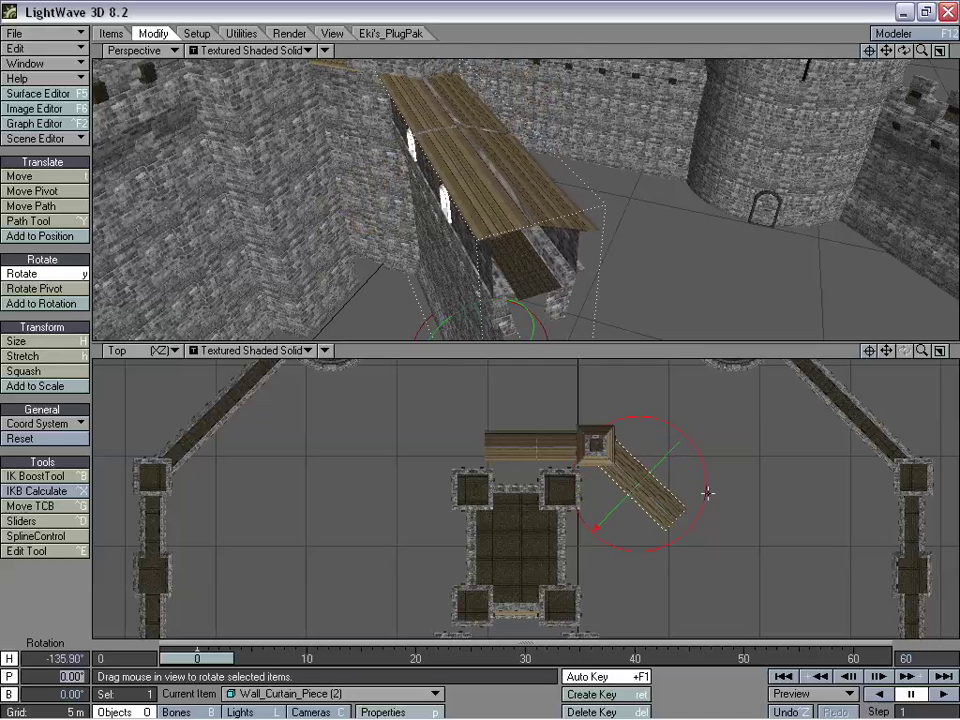
- Clone Wall_Curtain_Piece (1) once and move the copy along X to about -7.8 m, extending the wall behind the keep
{"action": "mouse_move", "coordinate": [904, 50]}
{"action": "left_mouse_down"}
{"action": "mouse_move", "coordinate": [940, 45]}
{"action": "mouse_move", "coordinate": [906, 58]}
{"action": "mouse_move", "coordinate": [944, 50]}
{"action": "mouse_move", "coordinate": [872, 50]}
{"action": "mouse_move", "coordinate": [946, 52]}
{"action": "mouse_move", "coordinate": [946, 76]}
{"action": "mouse_move", "coordinate": [903, 50]}
{"action": "left_mouse_up"}
{"action": "left_click_drag", "start_coordinate": [890, 355], "coordinate": [890, 355]}
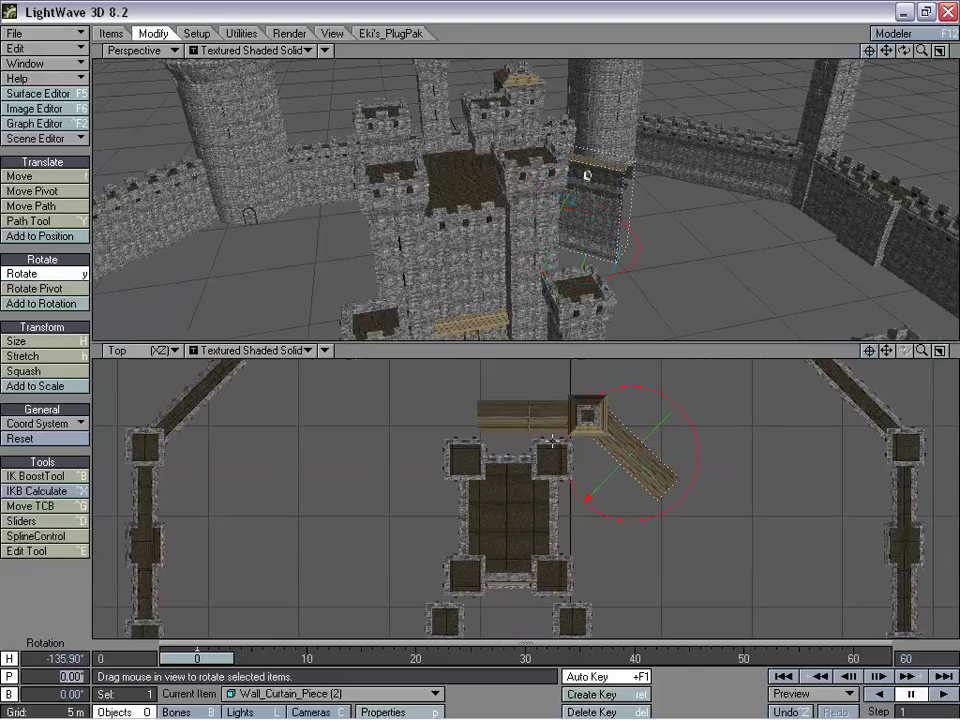
{"action": "left_click", "coordinate": [515, 412]}
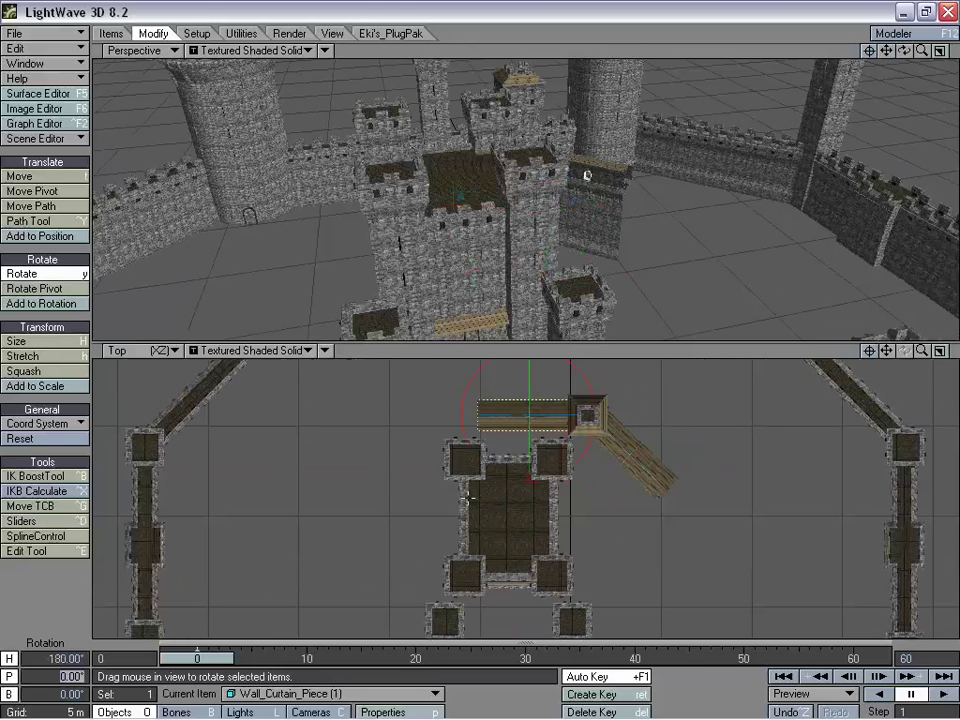
{"action": "key", "text": "Return"}
{"action": "key", "text": "Return"}
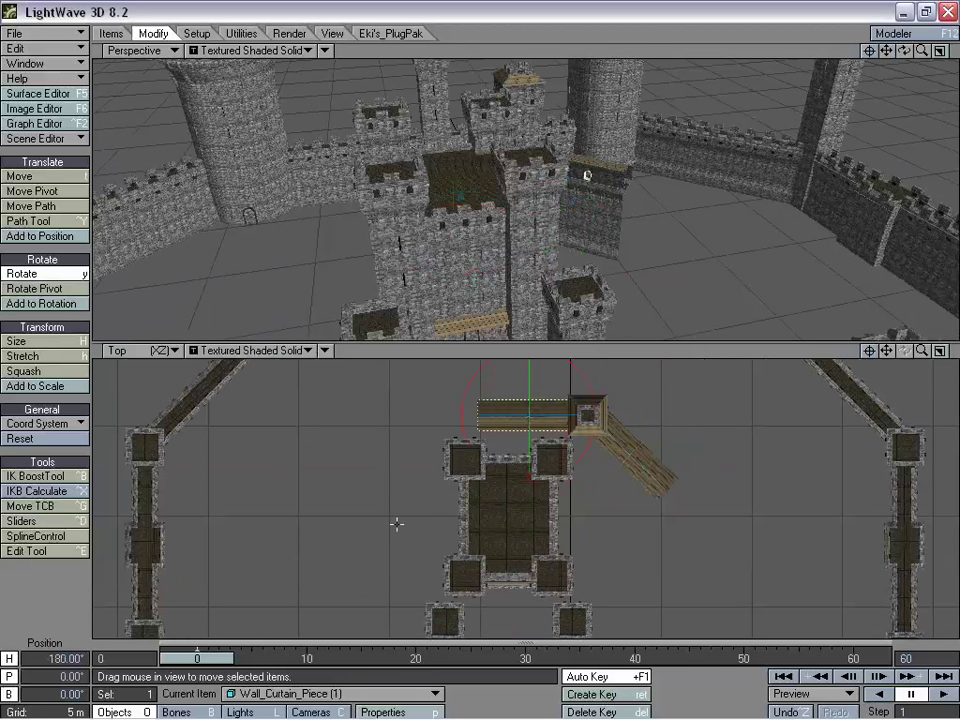
{"action": "key", "text": "t"}
{"action": "key", "text": "c"}
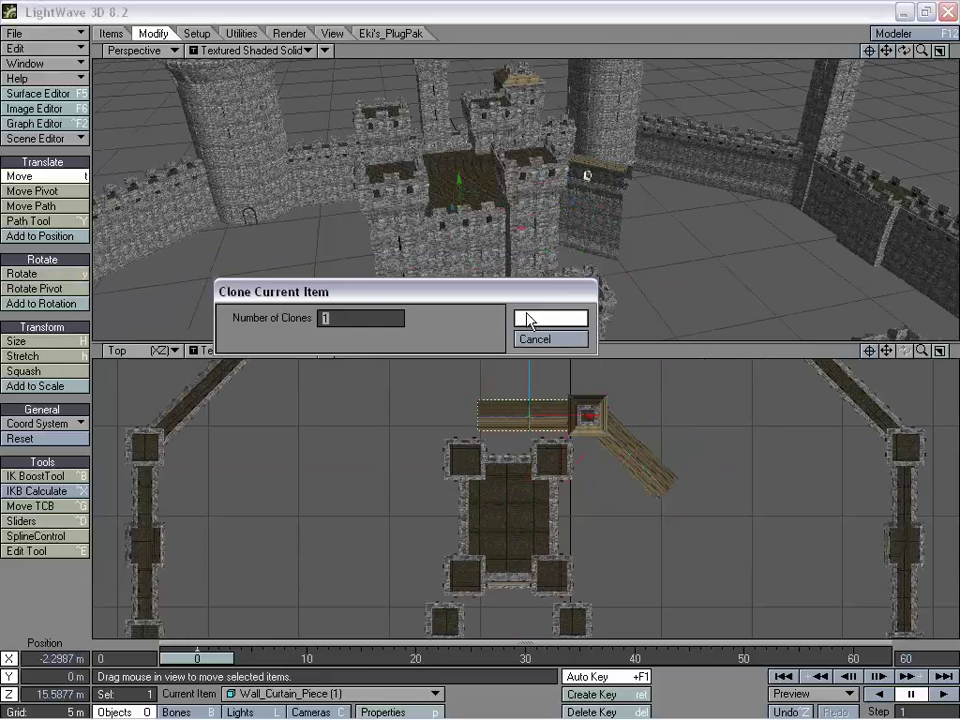
{"action": "left_click", "coordinate": [546, 317]}
{"action": "left_click_drag", "start_coordinate": [590, 415], "coordinate": [490, 415]}
{"action": "left_click_drag", "start_coordinate": [425, 415], "coordinate": [433, 415]}
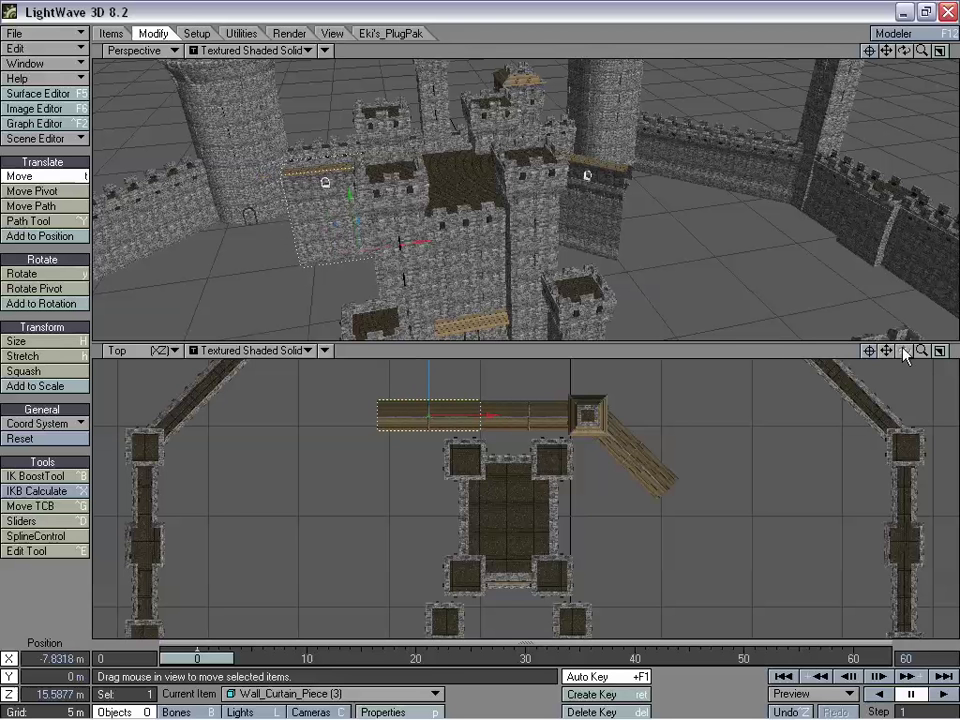
- Fine-tune Wall_Curtain_Piece (3) along X to about -8.0 m so its end meets the neighbouring piece
{"action": "left_click_drag", "start_coordinate": [887, 352], "coordinate": [950, 355]}
{"action": "left_click_drag", "start_coordinate": [888, 352], "coordinate": [902, 525]}
{"action": "left_click_drag", "start_coordinate": [918, 360], "coordinate": [898, 347]}
{"action": "left_click_drag", "start_coordinate": [317, 398], "coordinate": [293, 398]}
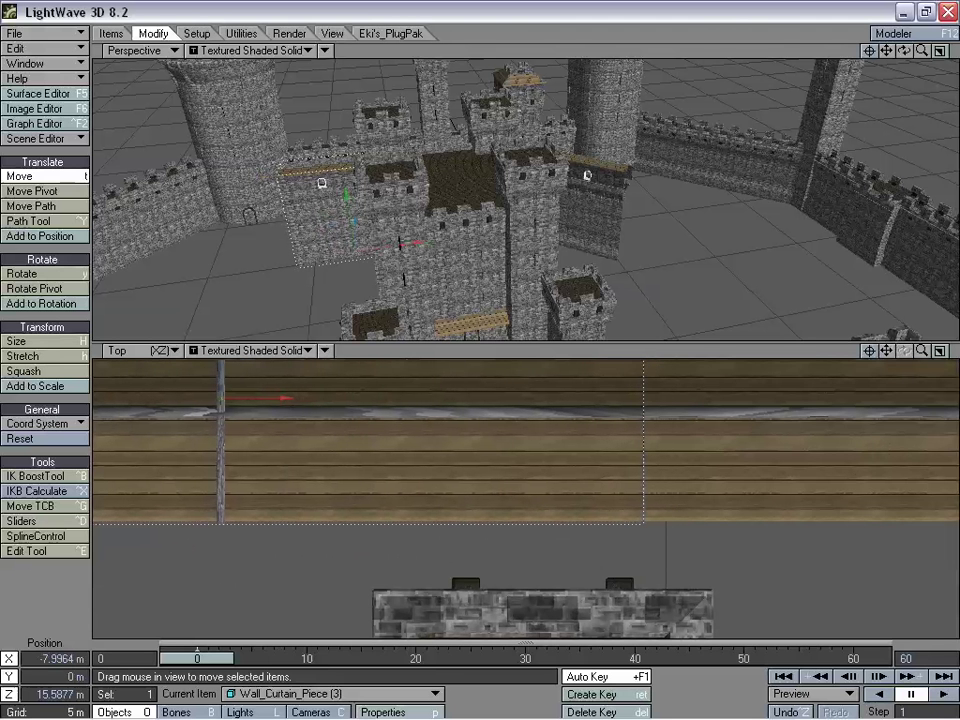
- Clone Tower_HighSmall_Enclosure once and move the copy along X to the far end of Wall_Curtain_Piece (3)
{"action": "mouse_move", "coordinate": [905, 52]}
{"action": "left_mouse_down"}
{"action": "mouse_move", "coordinate": [825, 56]}
{"action": "mouse_move", "coordinate": [915, 52]}
{"action": "left_mouse_up"}
{"action": "left_click_drag", "start_coordinate": [795, 57], "coordinate": [600, 60]}
{"action": "left_click_drag", "start_coordinate": [922, 50], "coordinate": [905, 64]}
{"action": "left_click_drag", "start_coordinate": [922, 350], "coordinate": [888, 352]}
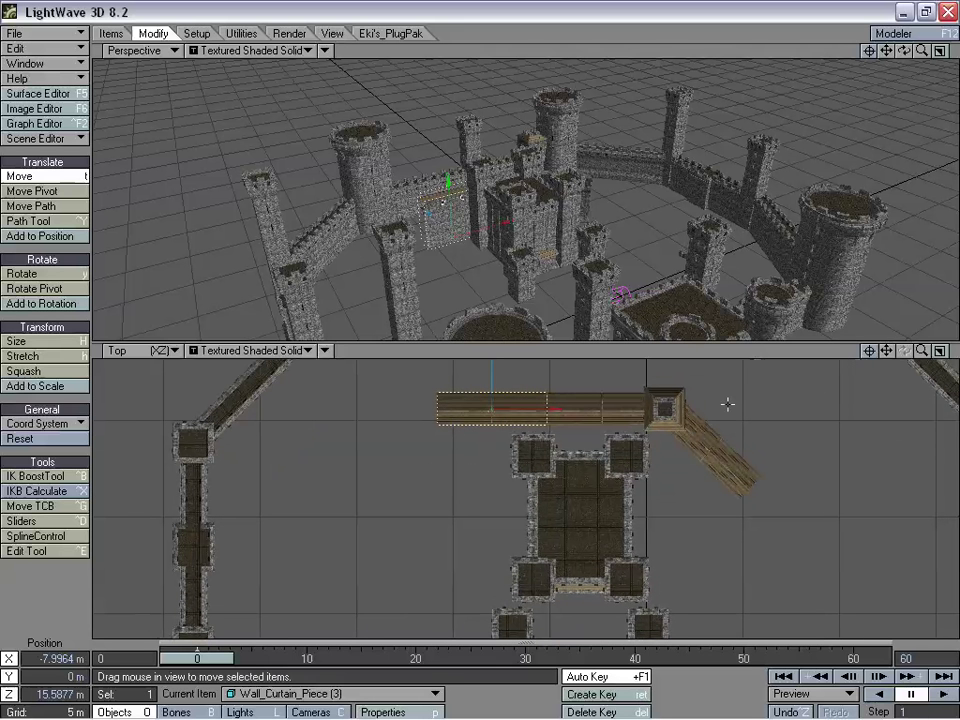
{"action": "left_click", "coordinate": [683, 400]}
{"action": "key", "text": "ctrl+c"}
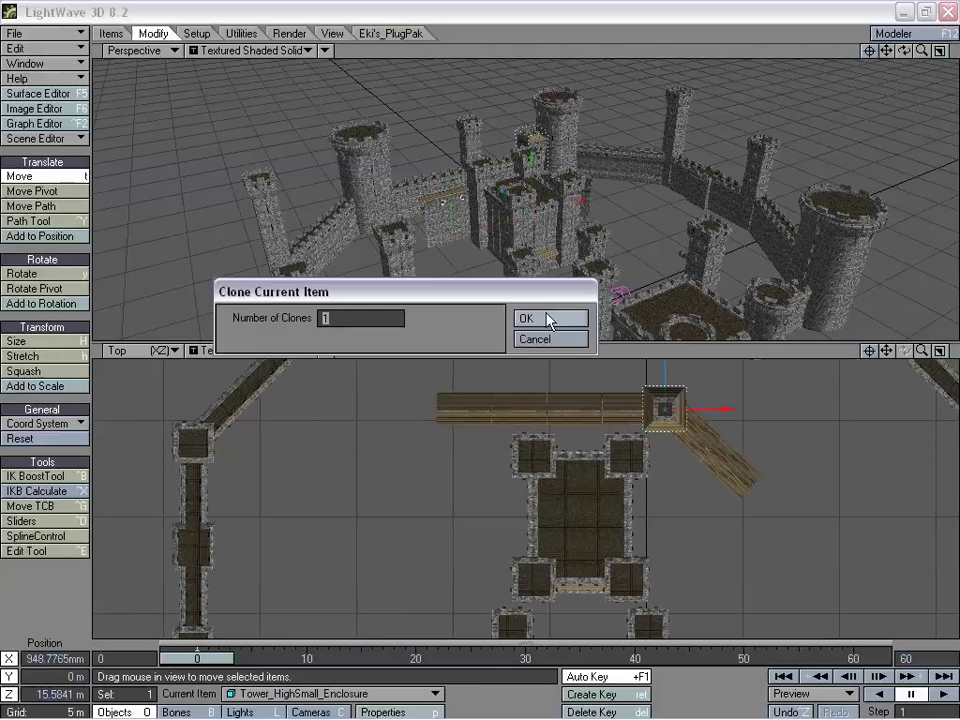
{"action": "left_click", "coordinate": [536, 320]}
{"action": "mouse_move", "coordinate": [665, 408]}
{"action": "left_mouse_down"}
{"action": "mouse_move", "coordinate": [408, 408]}
{"action": "mouse_move", "coordinate": [419, 408]}
{"action": "left_mouse_up"}
{"action": "left_click", "coordinate": [711, 444]}
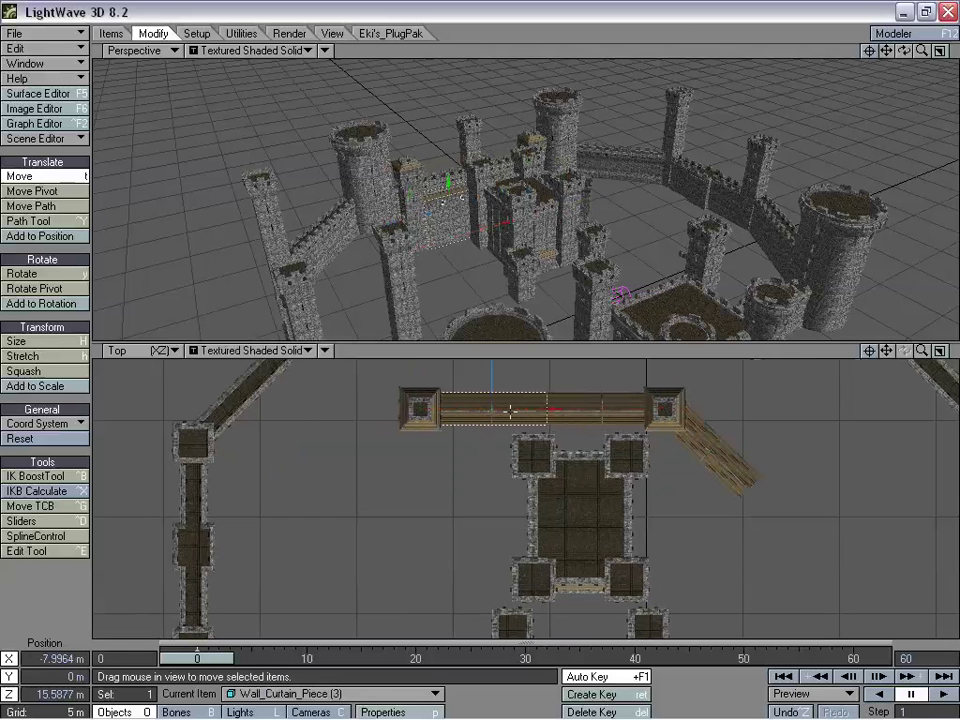
- Clone Wall_Curtain_Piece (3) once and rotate the copy to a heading of 90°
{"action": "key", "text": "ctrl+c"}
{"action": "left_click", "coordinate": [543, 318]}
{"action": "key", "text": "h"}
{"action": "key", "text": "shift+h"}
{"action": "key", "text": "y"}
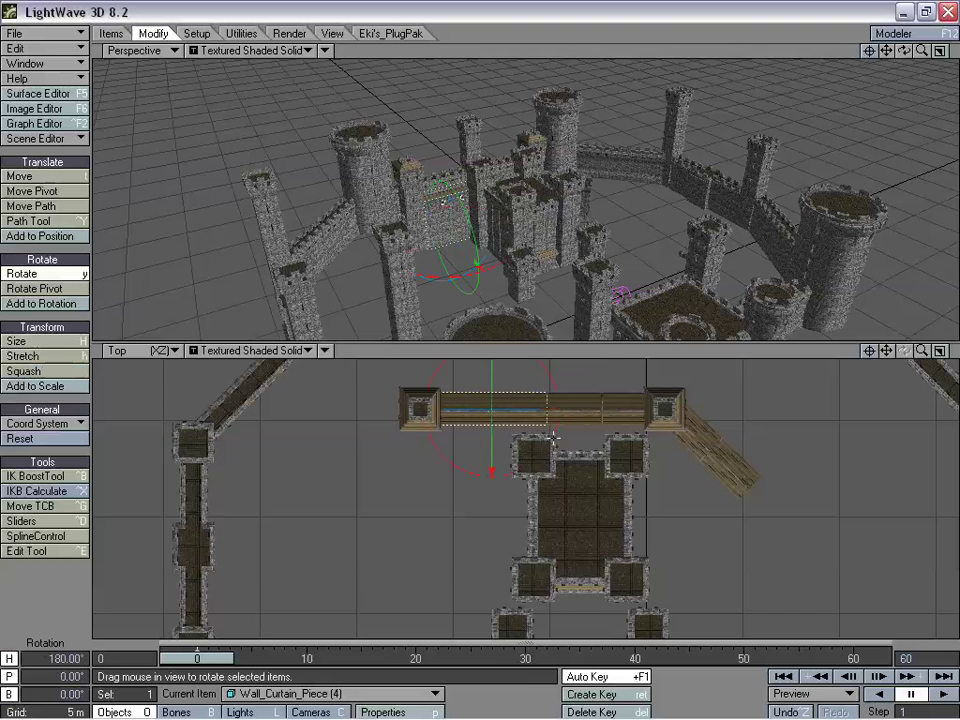
{"action": "left_click_drag", "start_coordinate": [560, 480], "coordinate": [250, 480]}
{"action": "left_click_drag", "start_coordinate": [326, 482], "coordinate": [316, 482]}
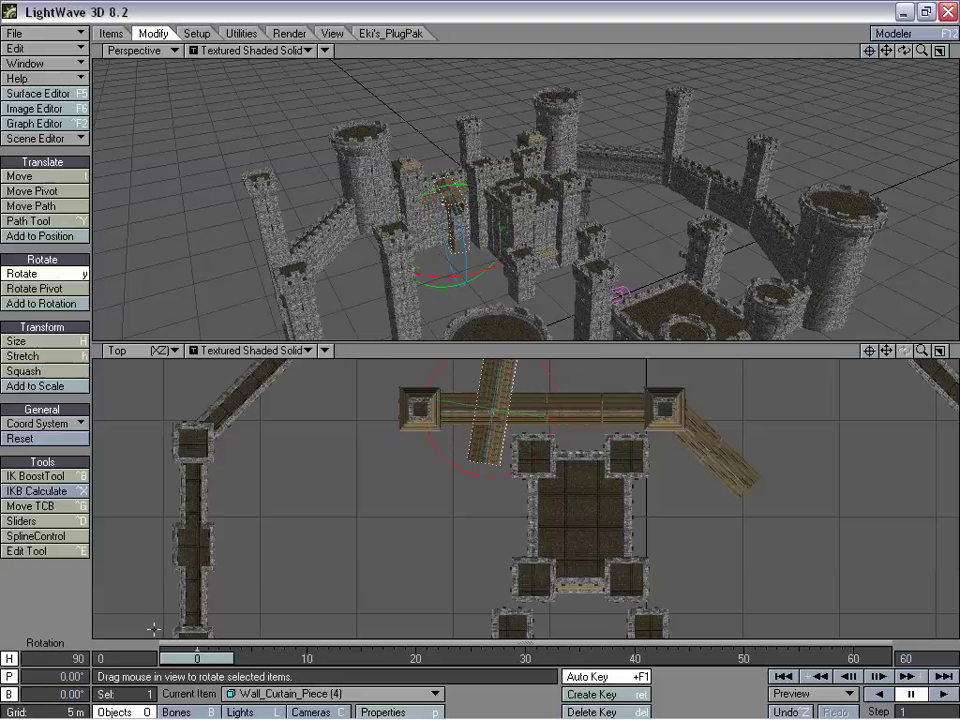
{"action": "key", "text": "Return"}
- Move Wall_Curtain_Piece (4) to about X -11.7 m, Z 11.7 m so its end meets the far corner tower
{"action": "key", "text": "t"}
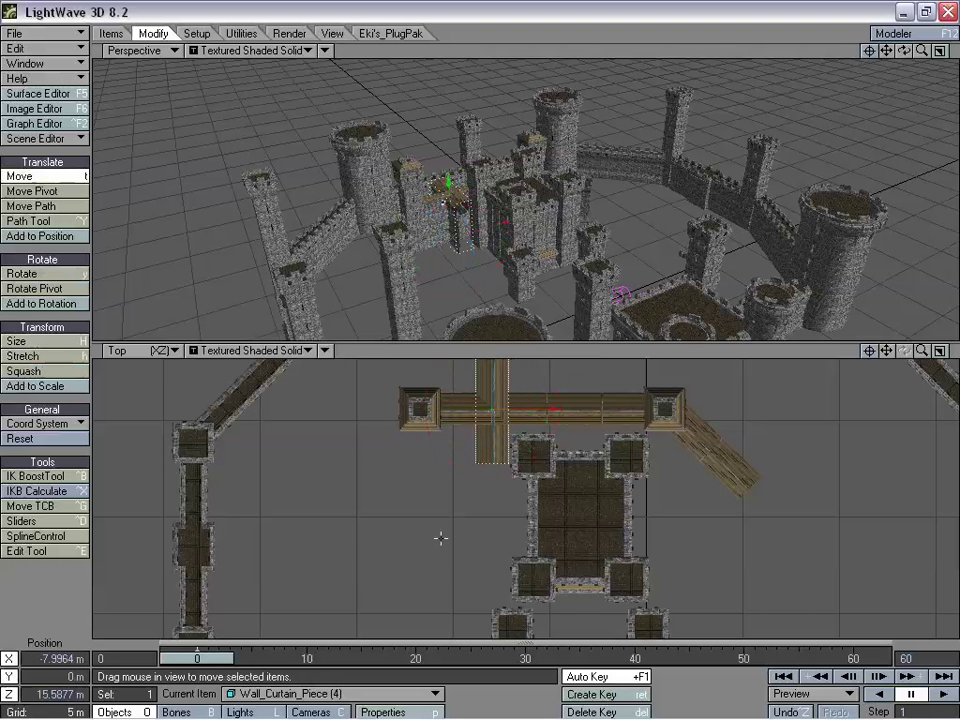
{"action": "left_click_drag", "start_coordinate": [505, 465], "coordinate": [430, 573]}
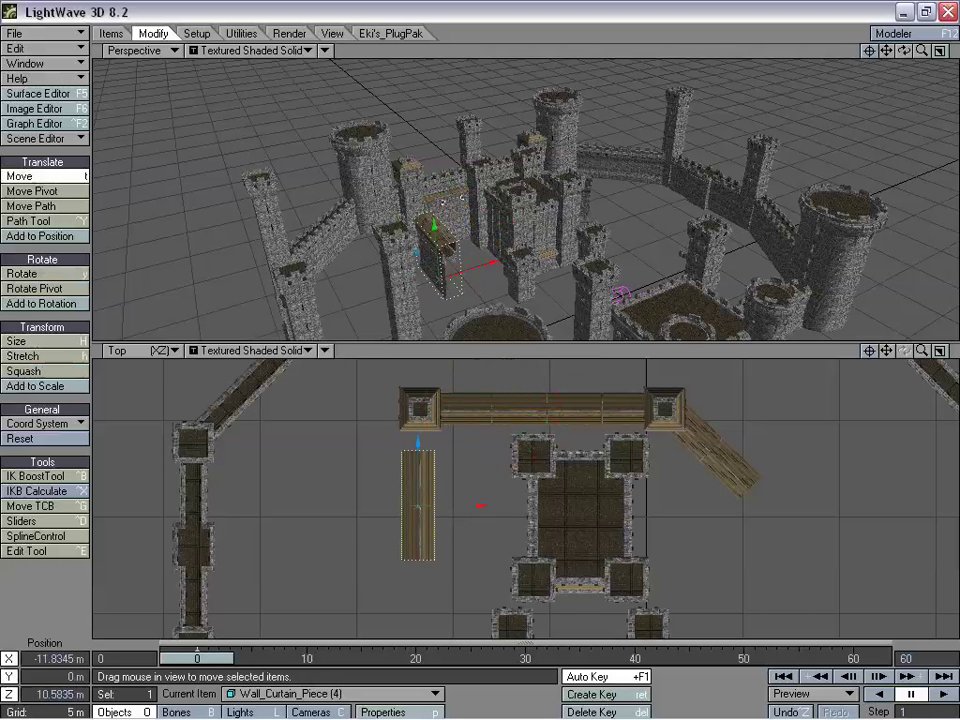
{"action": "left_click_drag", "start_coordinate": [419, 491], "coordinate": [420, 483]}
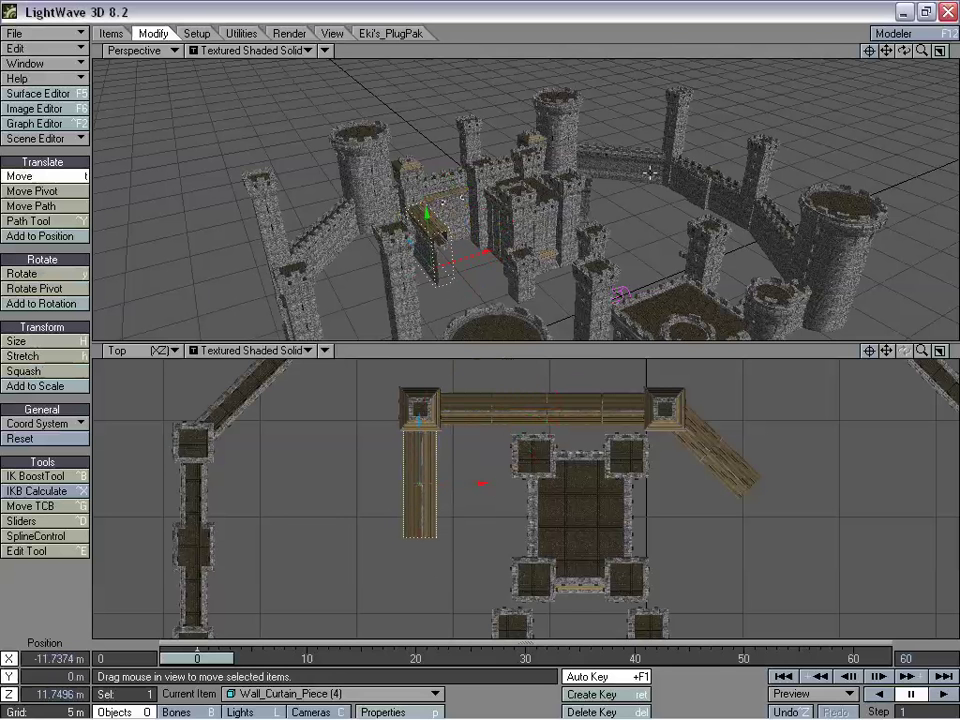
- Fine-tune Wall_Curtain_Piece (4) along X to about -11.77 m, lining it up with the corner tower
{"action": "left_click", "coordinate": [870, 51]}
{"action": "mouse_move", "coordinate": [904, 51]}
{"action": "left_mouse_down"}
{"action": "mouse_move", "coordinate": [946, 52]}
{"action": "mouse_move", "coordinate": [880, 54]}
{"action": "mouse_move", "coordinate": [898, 64]}
{"action": "mouse_move", "coordinate": [890, 125]}
{"action": "mouse_move", "coordinate": [890, 100]}
{"action": "mouse_move", "coordinate": [918, 50]}
{"action": "mouse_move", "coordinate": [889, 50]}
{"action": "left_mouse_up"}
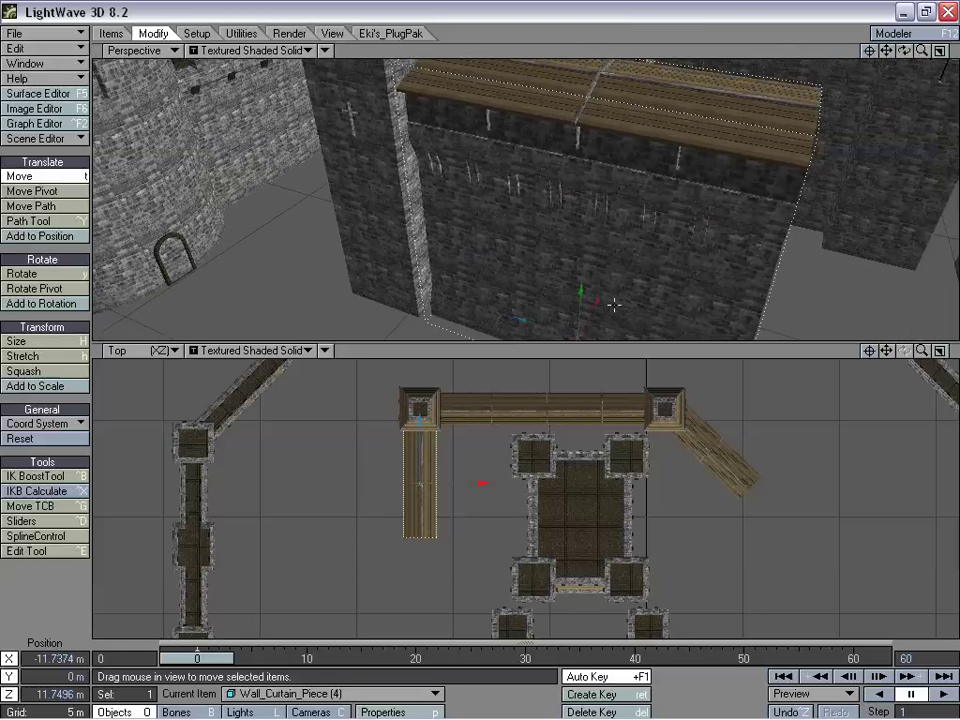
{"action": "left_click_drag", "start_coordinate": [482, 483], "coordinate": [478, 484]}
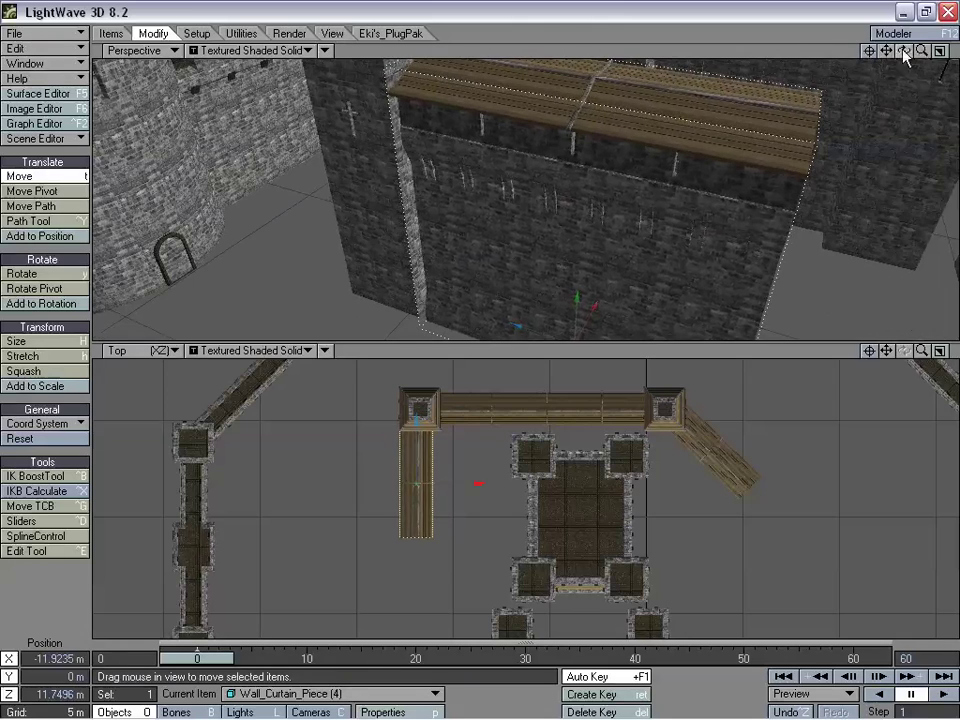
{"action": "mouse_move", "coordinate": [904, 50]}
{"action": "left_mouse_down"}
{"action": "mouse_move", "coordinate": [878, 52]}
{"action": "mouse_move", "coordinate": [903, 50]}
{"action": "left_mouse_up"}
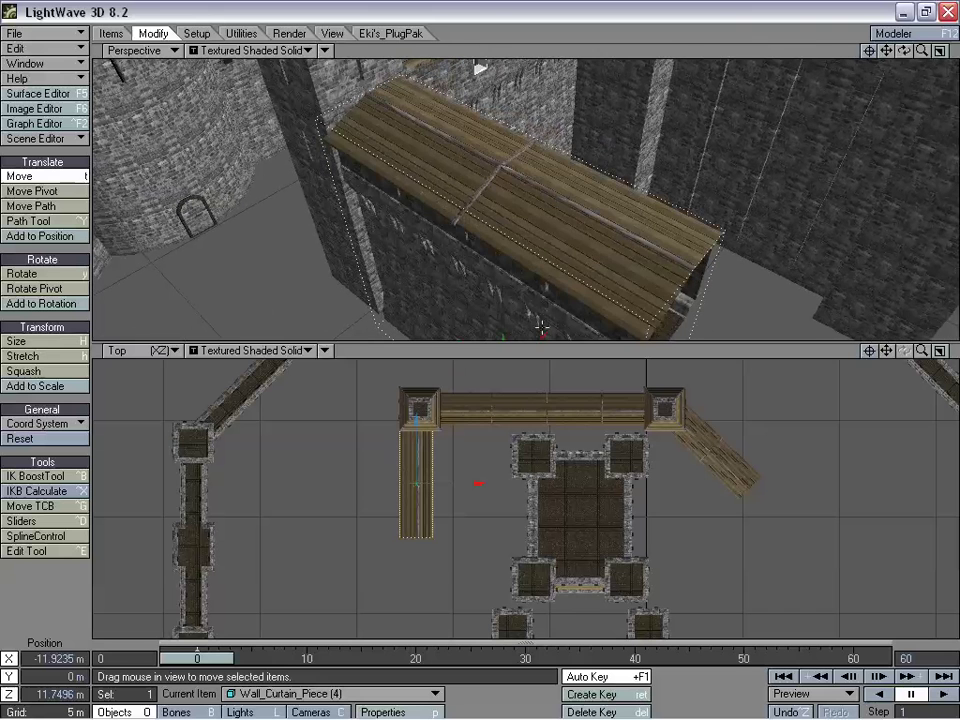
{"action": "left_click_drag", "start_coordinate": [541, 336], "coordinate": [549, 329]}
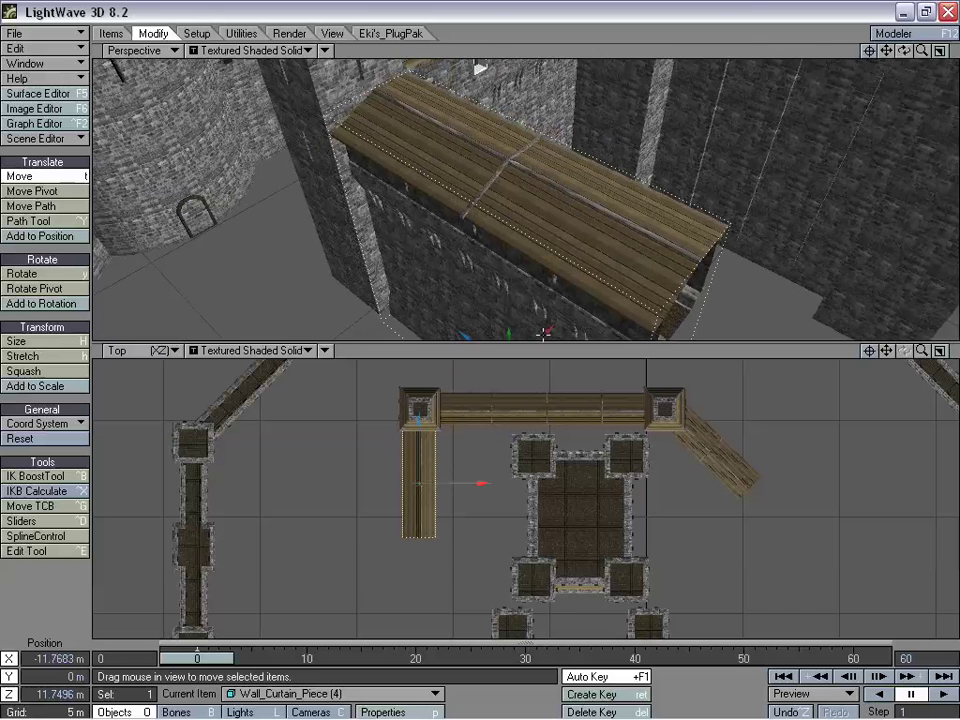
{"action": "mouse_move", "coordinate": [903, 50]}
{"action": "left_mouse_down"}
{"action": "mouse_move", "coordinate": [908, 58]}
{"action": "mouse_move", "coordinate": [921, 50]}
{"action": "left_mouse_up"}
- Clone Wall_Curtain_Piece (4) once and move the copy along Z to about 6.07 m, joining it end to end
{"action": "left_click_drag", "start_coordinate": [886, 350], "coordinate": [884, 356]}
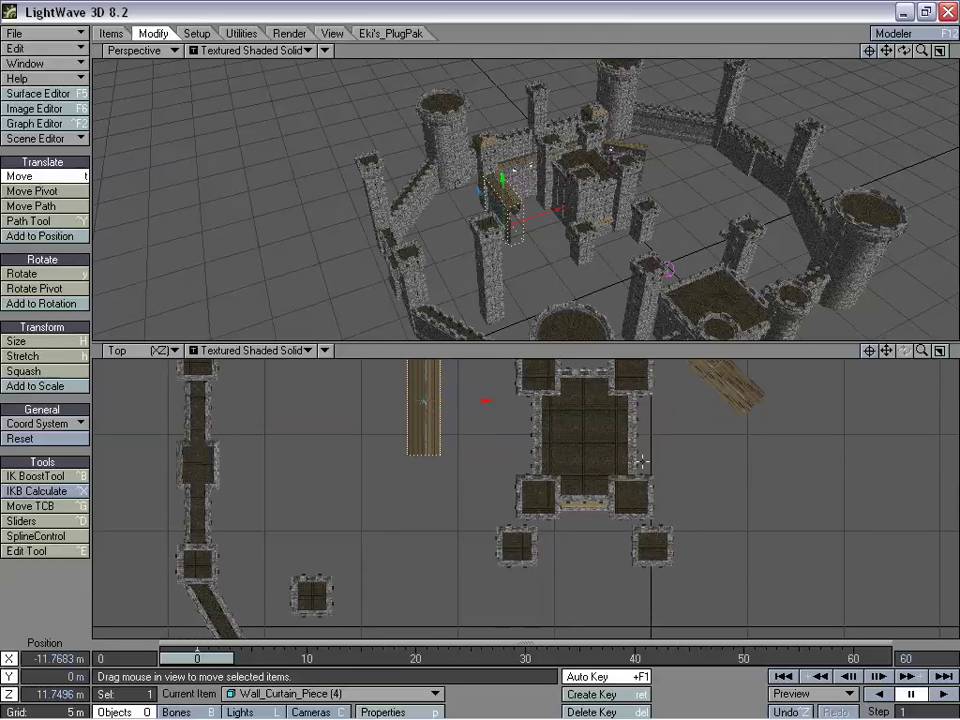
{"action": "key", "text": "ctrl+c"}
{"action": "key", "text": "Return"}
{"action": "mouse_move", "coordinate": [423, 407]}
{"action": "left_mouse_down"}
{"action": "mouse_move", "coordinate": [423, 532]}
{"action": "mouse_move", "coordinate": [423, 513]}
{"action": "left_mouse_up"}
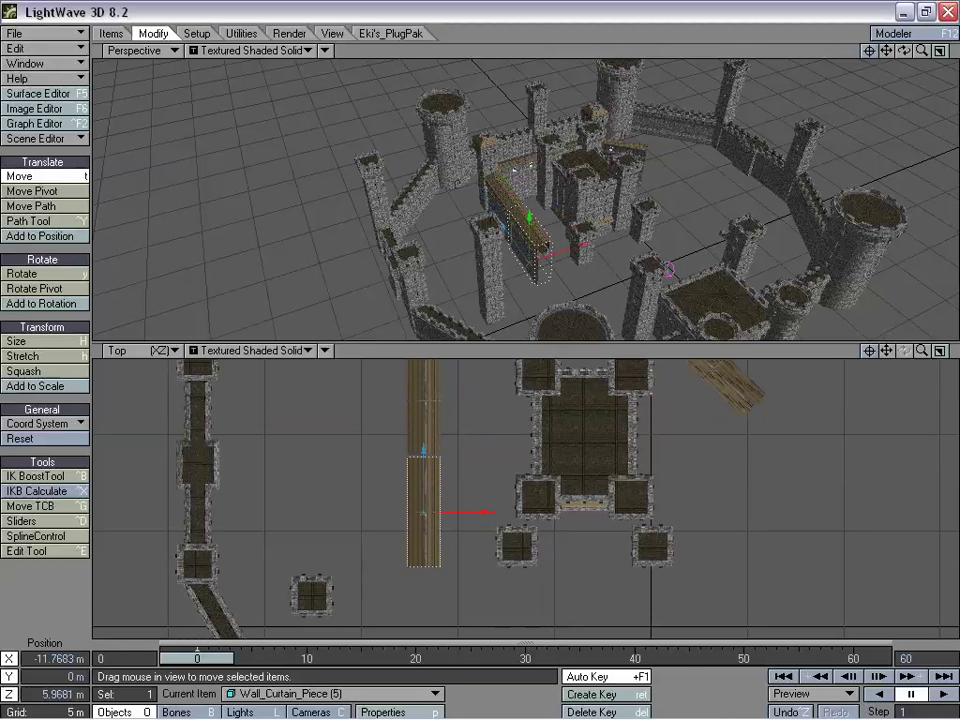
{"action": "mouse_move", "coordinate": [921, 362]}
{"action": "left_mouse_down"}
{"action": "mouse_move", "coordinate": [939, 358]}
{"action": "mouse_move", "coordinate": [899, 351]}
{"action": "mouse_move", "coordinate": [915, 351]}
{"action": "left_mouse_up"}
{"action": "left_click_drag", "start_coordinate": [585, 587], "coordinate": [582, 580]}
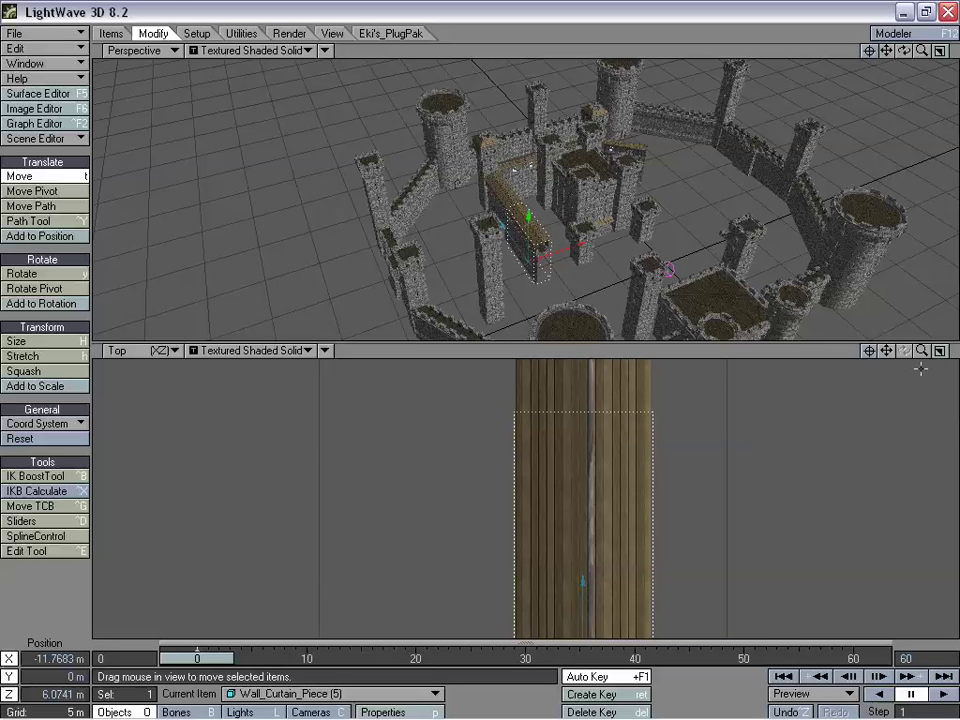
{"action": "left_click_drag", "start_coordinate": [921, 351], "coordinate": [880, 370]}
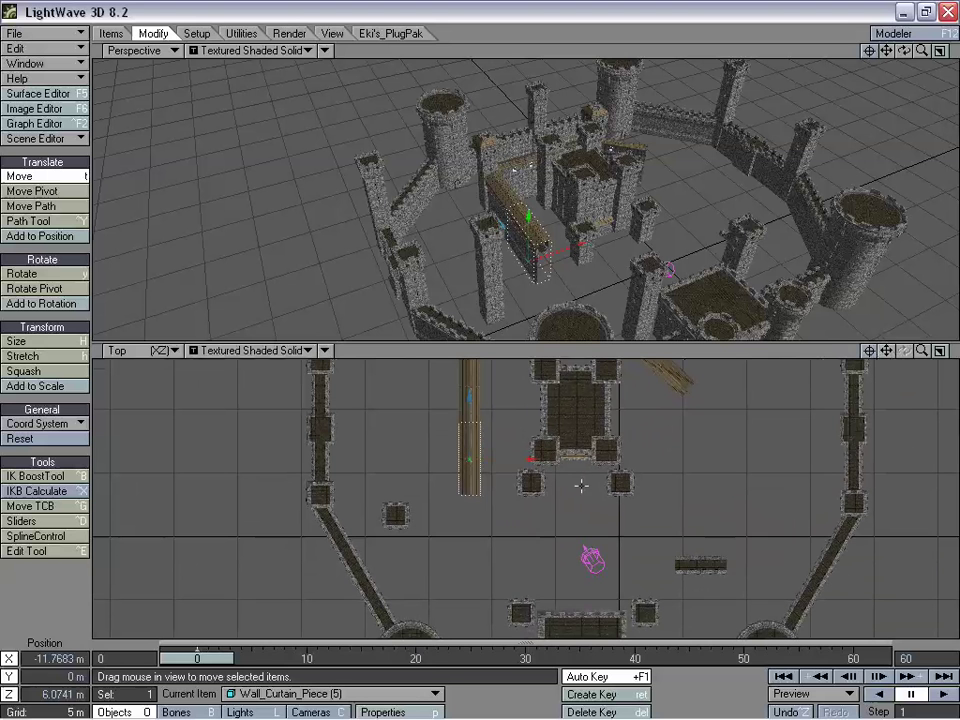
- Clone Wall_Curtain_Piece (5) once and move the copy to about X -9.5 m, Z 0.77 m beyond the wall's end
{"action": "key", "text": "c"}
{"action": "left_click", "coordinate": [553, 334]}
{"action": "mouse_move", "coordinate": [512, 444]}
{"action": "left_mouse_down"}
{"action": "mouse_move", "coordinate": [549, 520]}
{"action": "mouse_move", "coordinate": [541, 511]}
{"action": "left_mouse_up"}
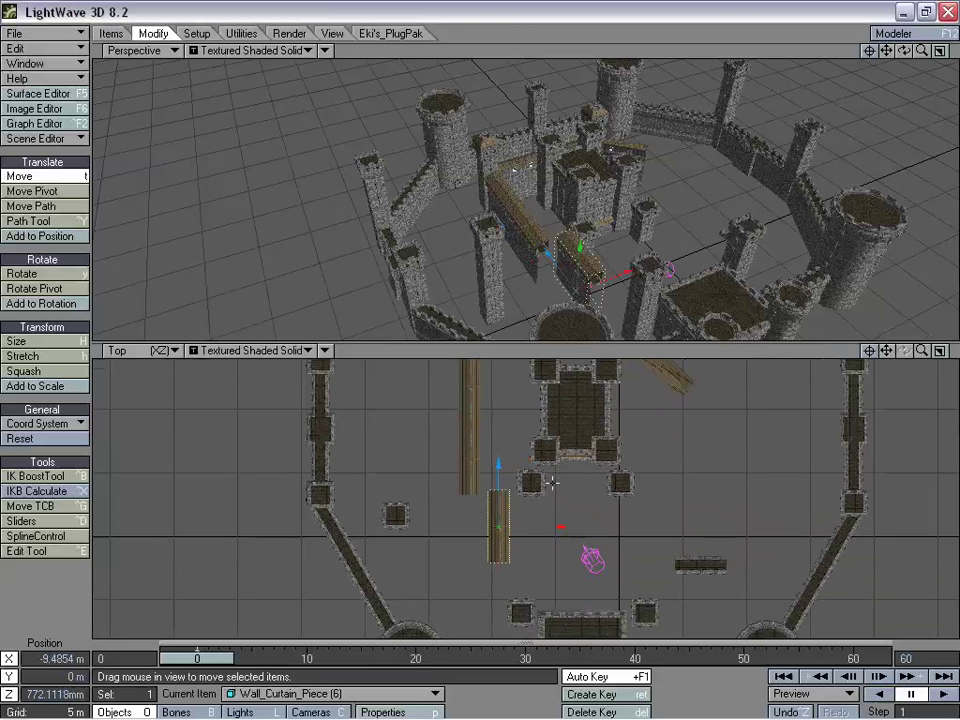
- Turn Wall_Curtain_Piece (6) diagonally by heading only and move it to about X -9.8 m, Z 1.0 m against the straight wall's end
{"action": "key", "text": "h"}
{"action": "key", "text": "shift+h"}
{"action": "key", "text": "y"}
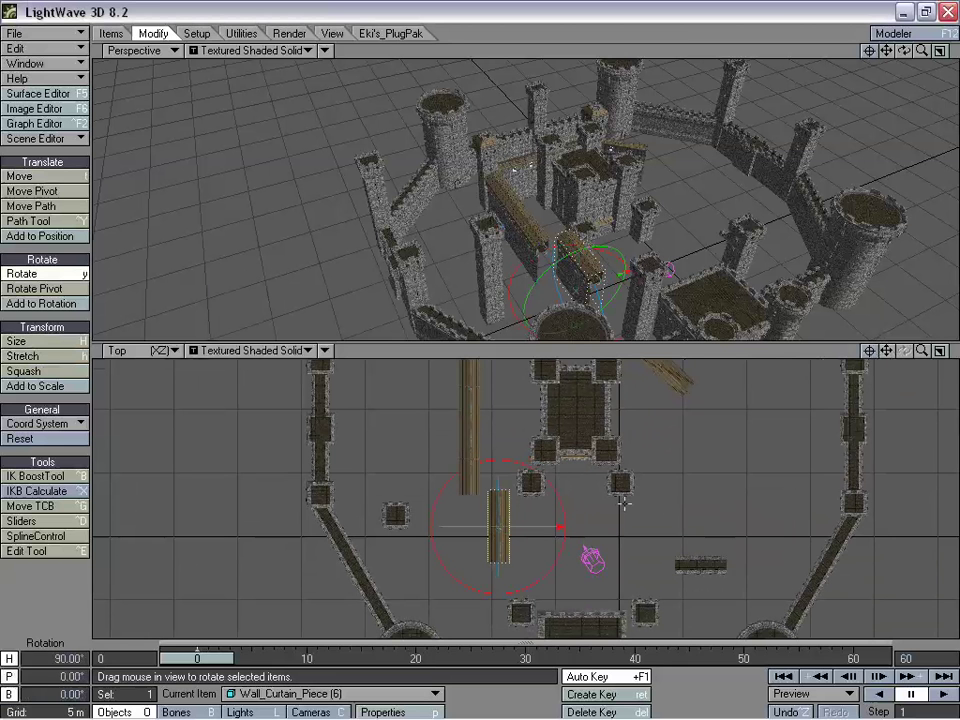
{"action": "left_click_drag", "start_coordinate": [700, 538], "coordinate": [626, 502]}
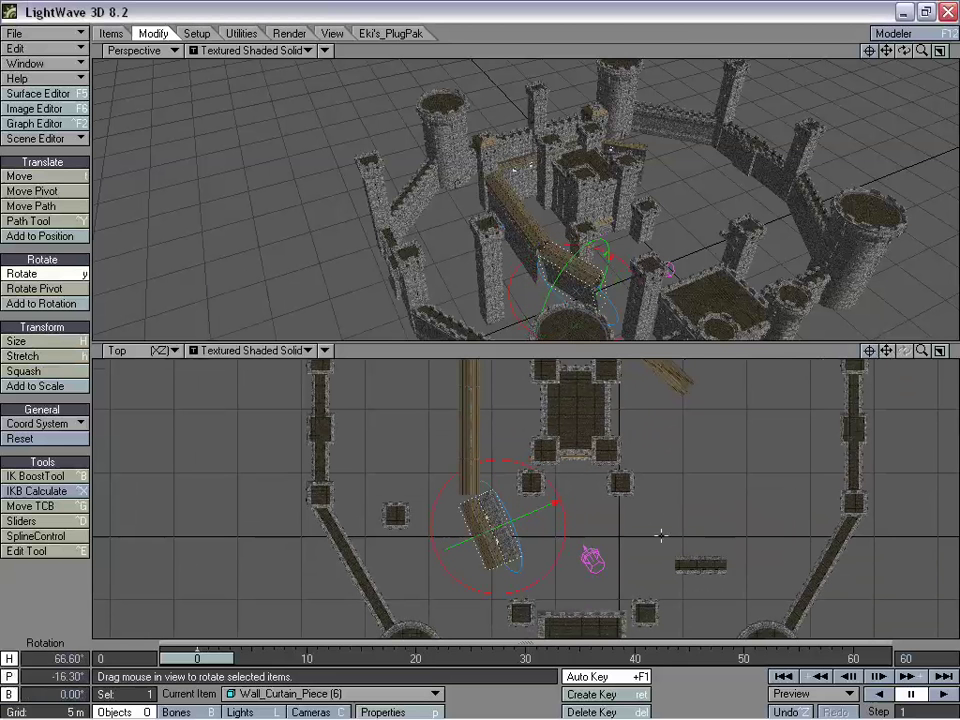
{"action": "key", "text": "ctrl+z"}
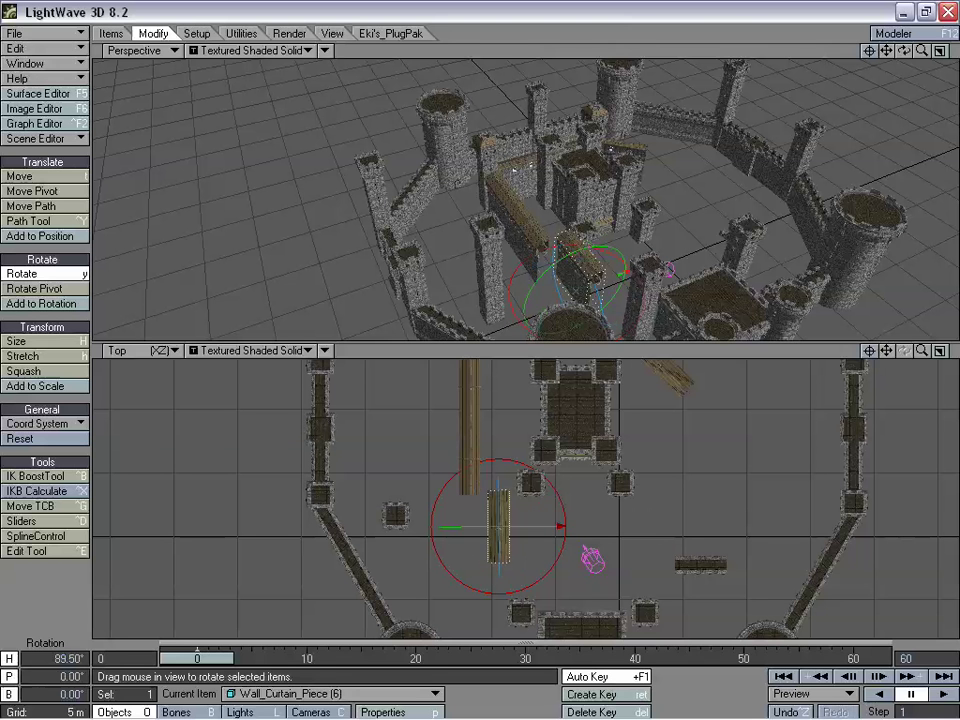
{"action": "left_click_drag", "start_coordinate": [565, 500], "coordinate": [488, 502]}
{"action": "key", "text": "t"}
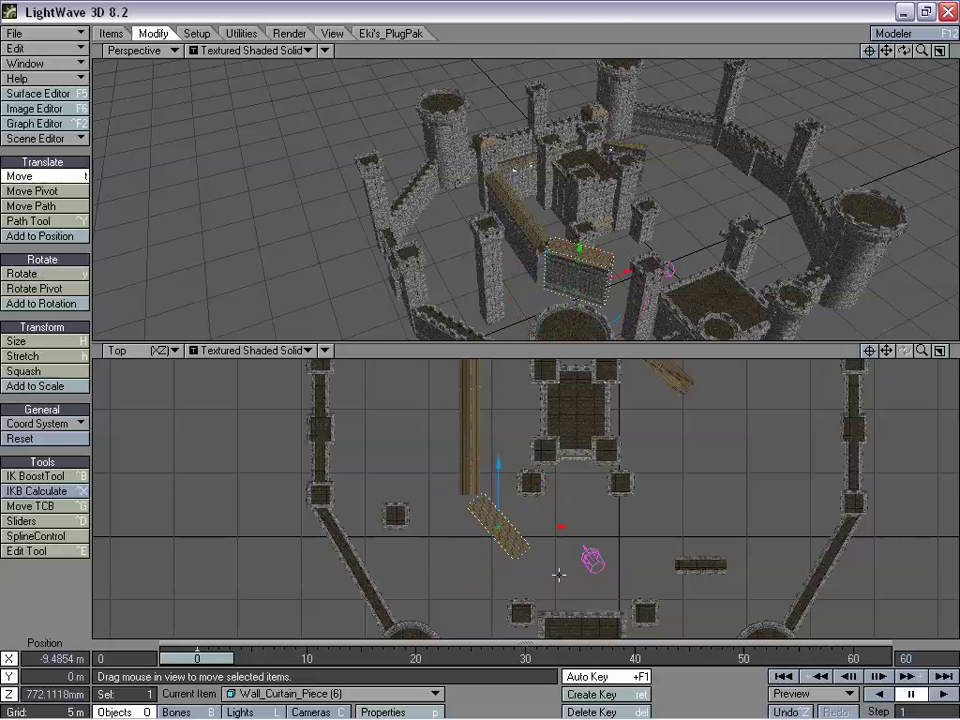
{"action": "left_click_drag", "start_coordinate": [556, 578], "coordinate": [552, 575]}
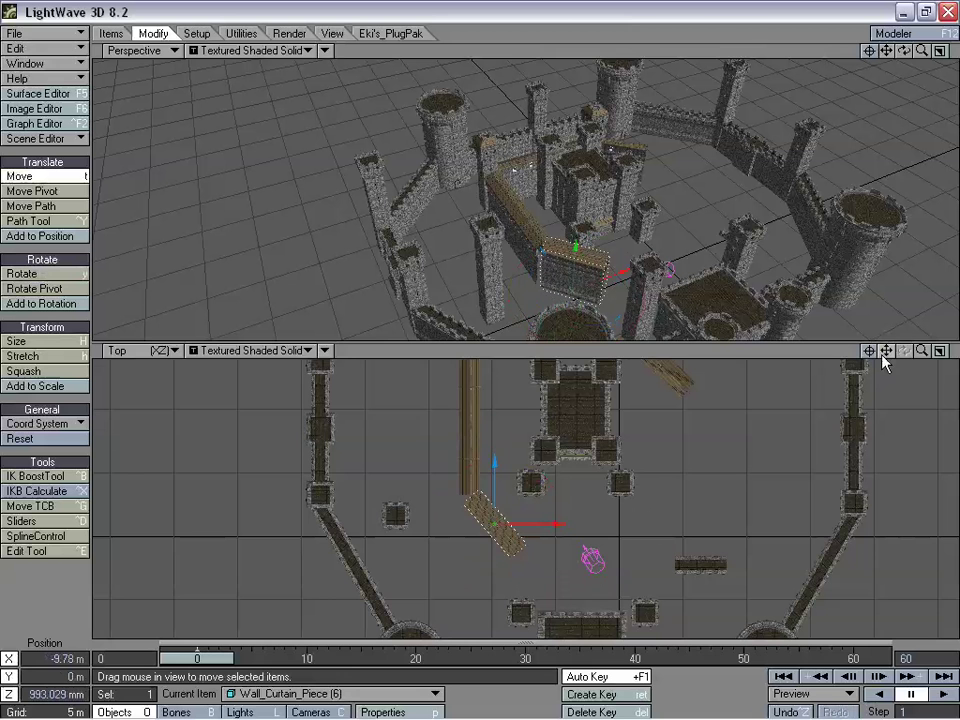
- Clone the roofed corner tower above the side wall once and move the copy along Z to about 2.9 m, onto the diagonal wall joint
{"action": "left_click_drag", "start_coordinate": [886, 351], "coordinate": [880, 409]}
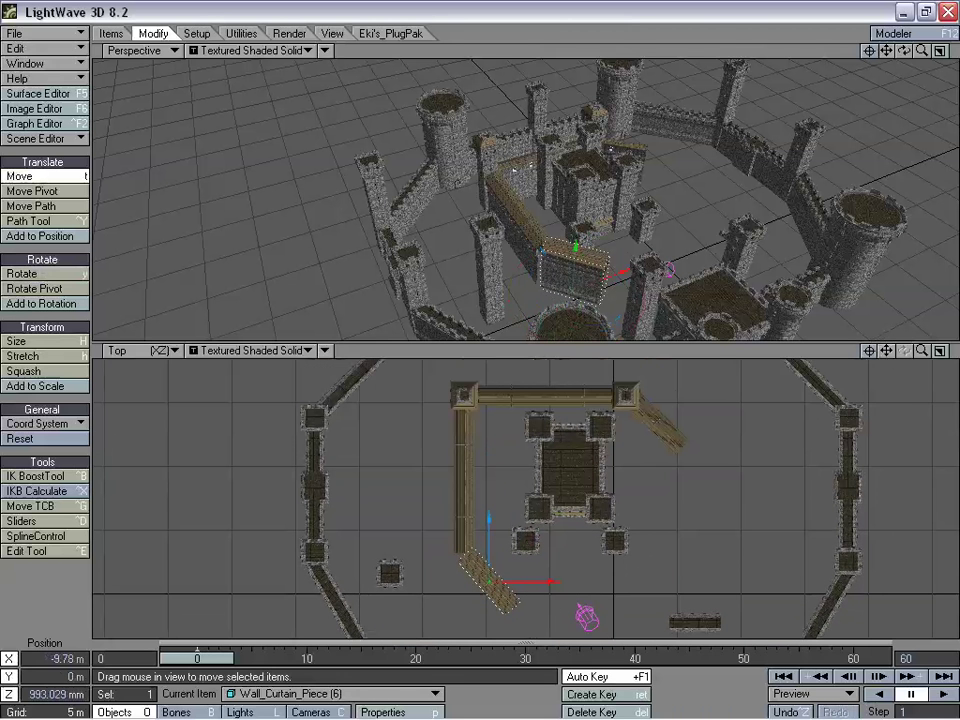
{"action": "left_click", "coordinate": [461, 395]}
{"action": "key", "text": "ctrl+c"}
{"action": "left_click", "coordinate": [559, 323]}
{"action": "left_click_drag", "start_coordinate": [463, 393], "coordinate": [463, 554]}
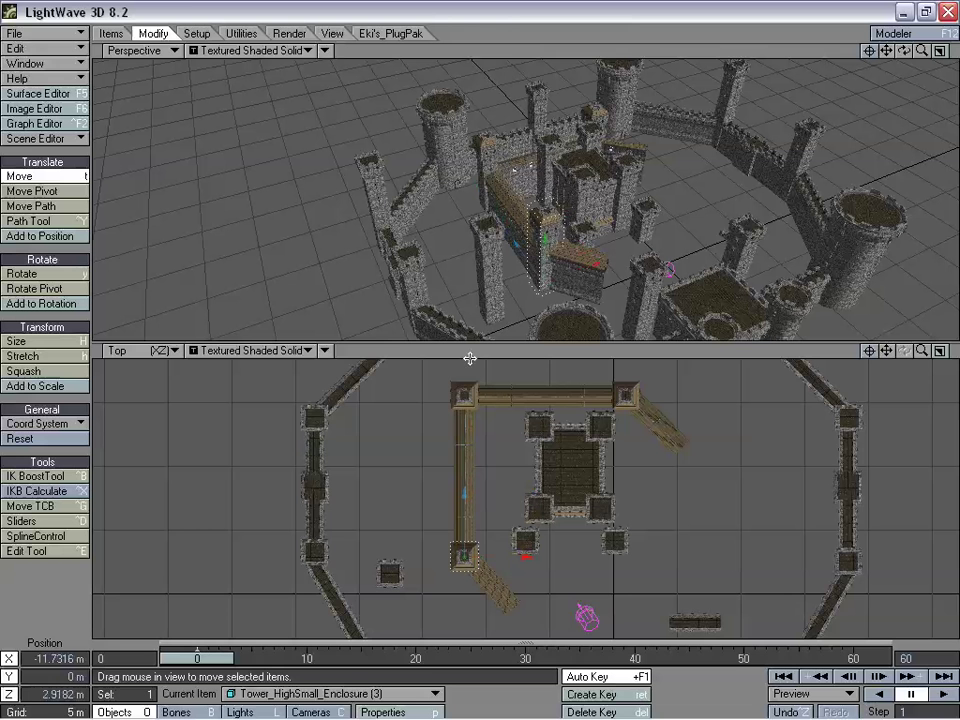
- Clone Tower_HighSmall_Enclosure (3) once and move the copy to about X 5.4 m, Z 11.3 m at the free end of the opposite diagonal wall
{"action": "left_click_drag", "start_coordinate": [886, 351], "coordinate": [865, 296]}
{"action": "left_click_drag", "start_coordinate": [903, 50], "coordinate": [868, 38]}
{"action": "left_click_drag", "start_coordinate": [820, 62], "coordinate": [700, 42]}
{"action": "left_click_drag", "start_coordinate": [904, 50], "coordinate": [942, 72]}
{"action": "left_click_drag", "start_coordinate": [650, 84], "coordinate": [903, 57]}
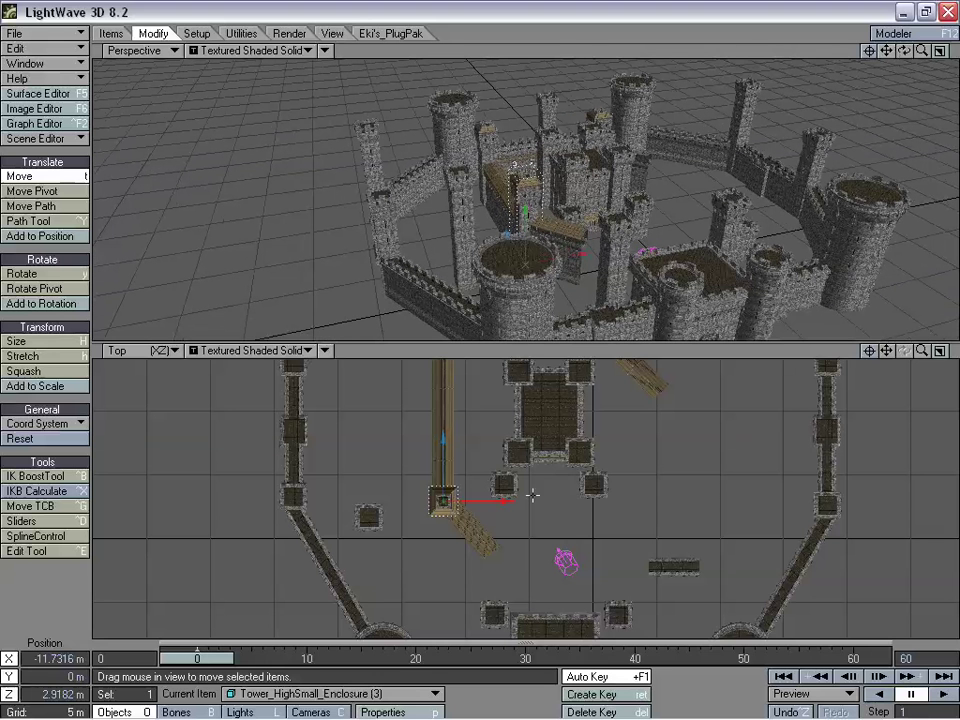
{"action": "key", "text": "ctrl+c"}
{"action": "left_click", "coordinate": [542, 318]}
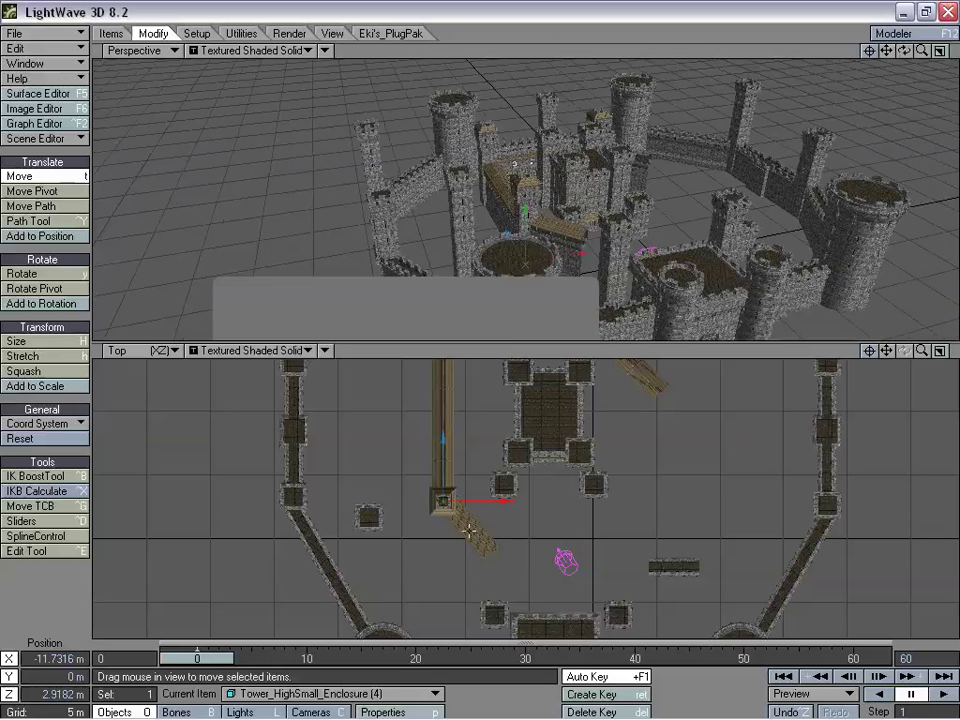
{"action": "mouse_move", "coordinate": [443, 500]}
{"action": "left_mouse_down"}
{"action": "mouse_move", "coordinate": [459, 362]}
{"action": "mouse_move", "coordinate": [634, 422]}
{"action": "mouse_move", "coordinate": [660, 411]}
{"action": "mouse_move", "coordinate": [660, 395]}
{"action": "left_mouse_up"}
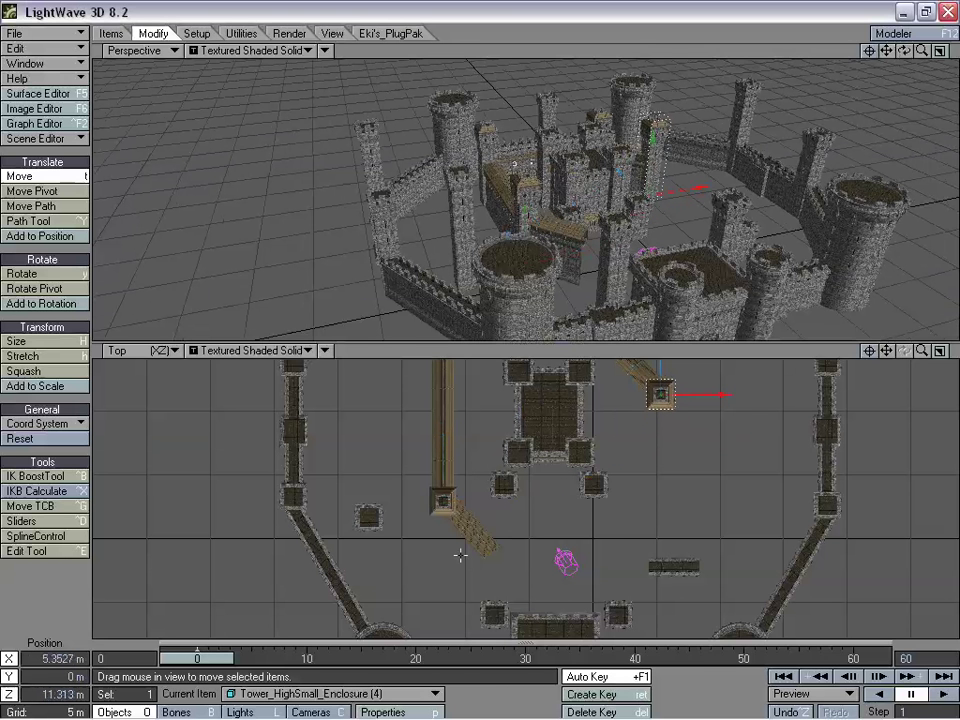
- Clone Tower_HighSmall_Enclosure (4) once and move the copy to about X -7.8 m, Z -0.76 m at the end of Wall_Curtain_Piece (6)
{"action": "key", "text": "ctrl+c"}
{"action": "left_click", "coordinate": [550, 320]}
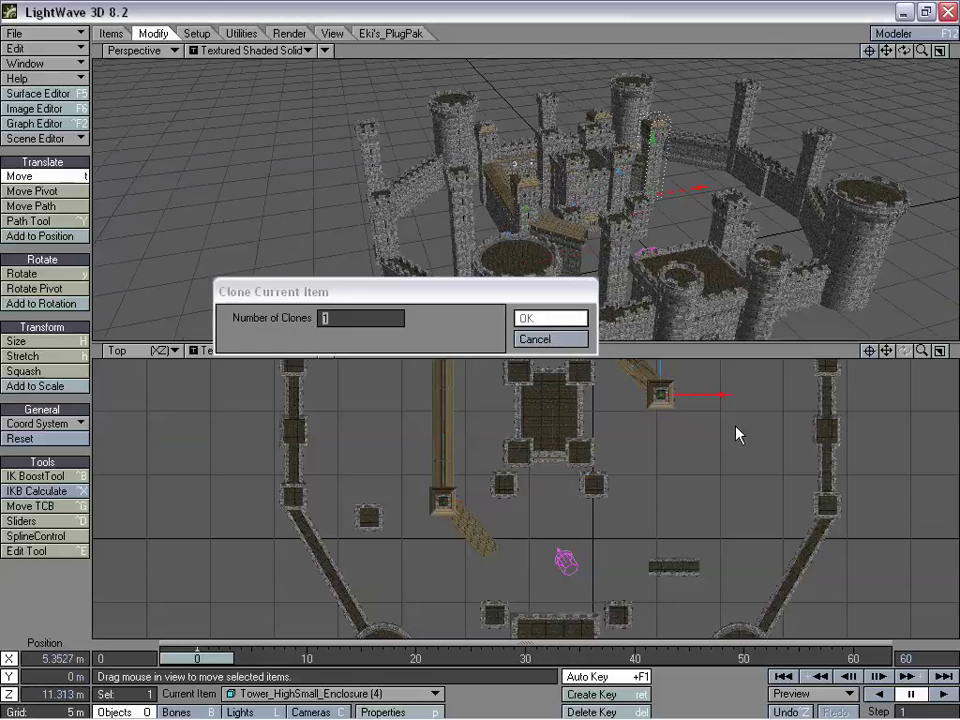
{"action": "mouse_move", "coordinate": [660, 394]}
{"action": "left_mouse_down"}
{"action": "mouse_move", "coordinate": [627, 464]}
{"action": "mouse_move", "coordinate": [491, 548]}
{"action": "left_mouse_up"}
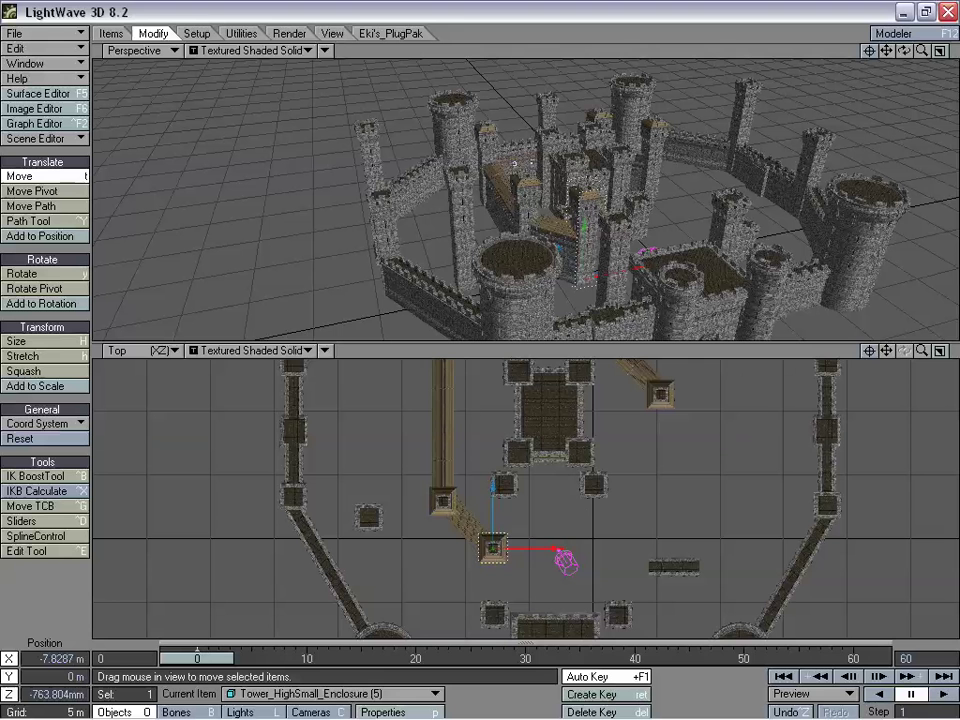
- Clone Wall_Curtain_Piece (5) once and rotate the copy's heading so it runs parallel to the X axis
{"action": "left_click", "coordinate": [443, 420]}
{"action": "left_click", "coordinate": [440, 451]}
{"action": "key", "text": "ctrl+c"}
{"action": "left_click", "coordinate": [542, 323]}
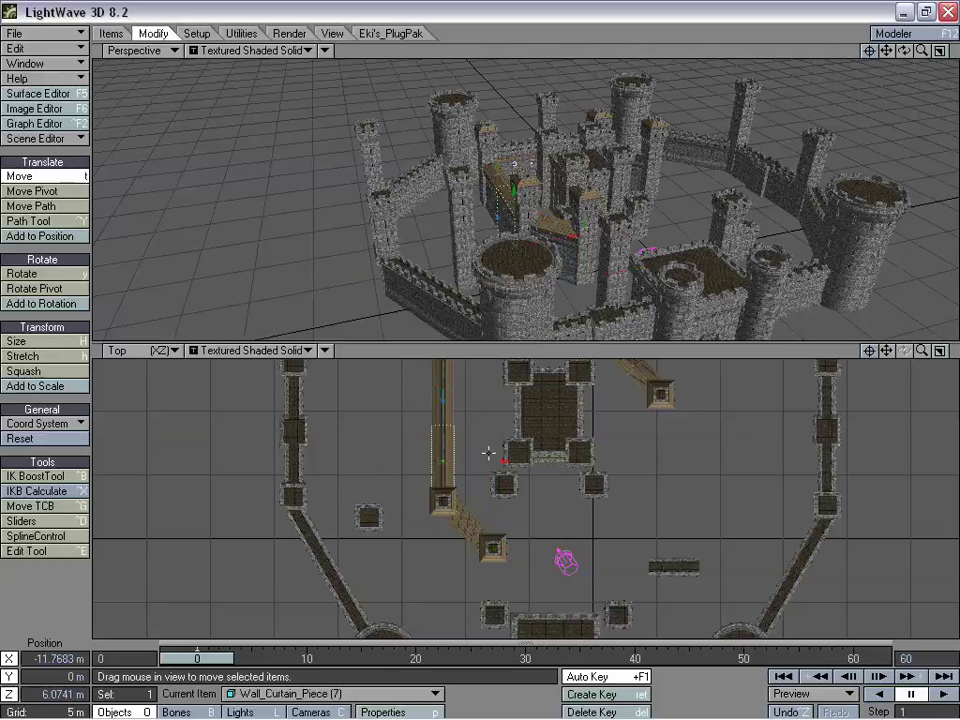
{"action": "key", "text": "y"}
{"action": "key", "text": "shift+h"}
{"action": "key", "text": "y"}
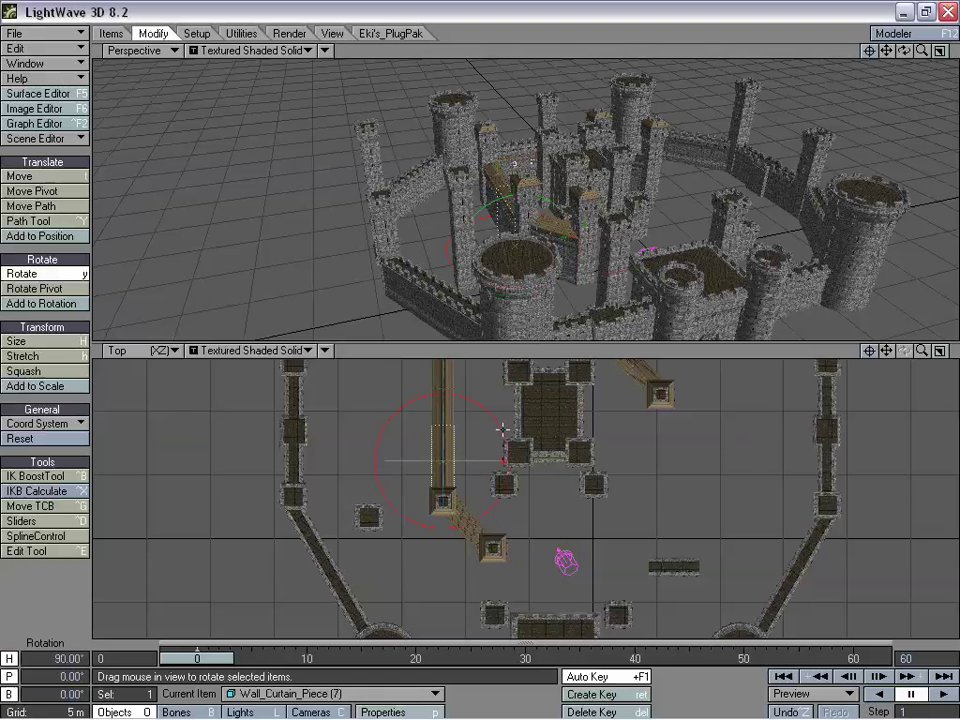
{"action": "left_click_drag", "start_coordinate": [503, 461], "coordinate": [445, 397]}
{"action": "key", "text": "Return"}
- Move Wall_Curtain_Piece (7) to about X -4.3 m, Z -0.82 m, centred against Tower_HighSmall_Enclosure (5)
{"action": "key", "text": "t"}
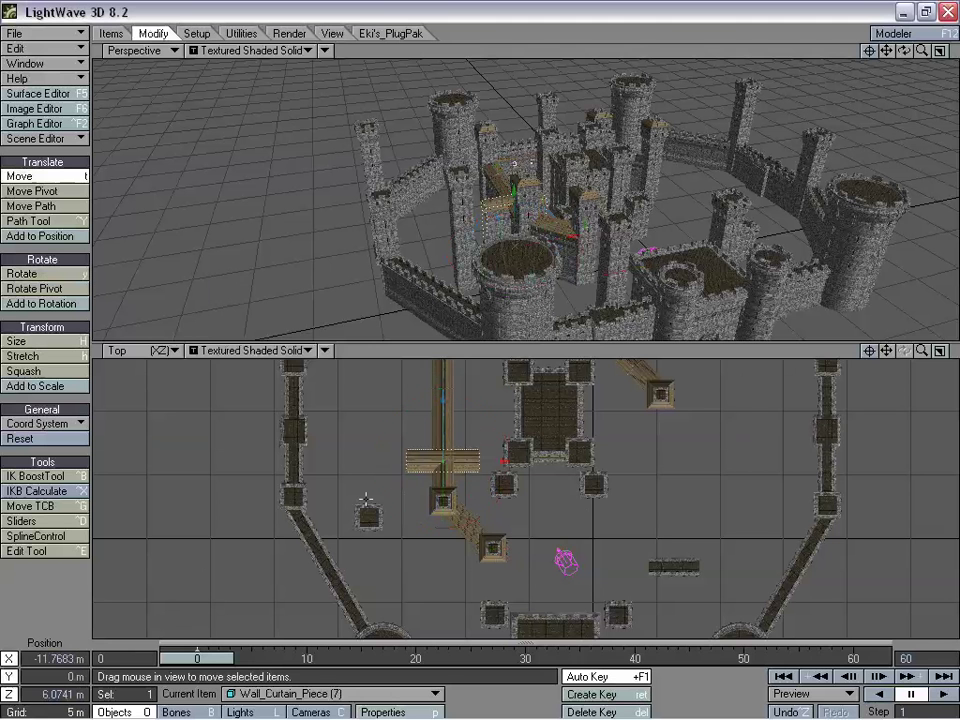
{"action": "left_click_drag", "start_coordinate": [504, 461], "coordinate": [599, 551]}
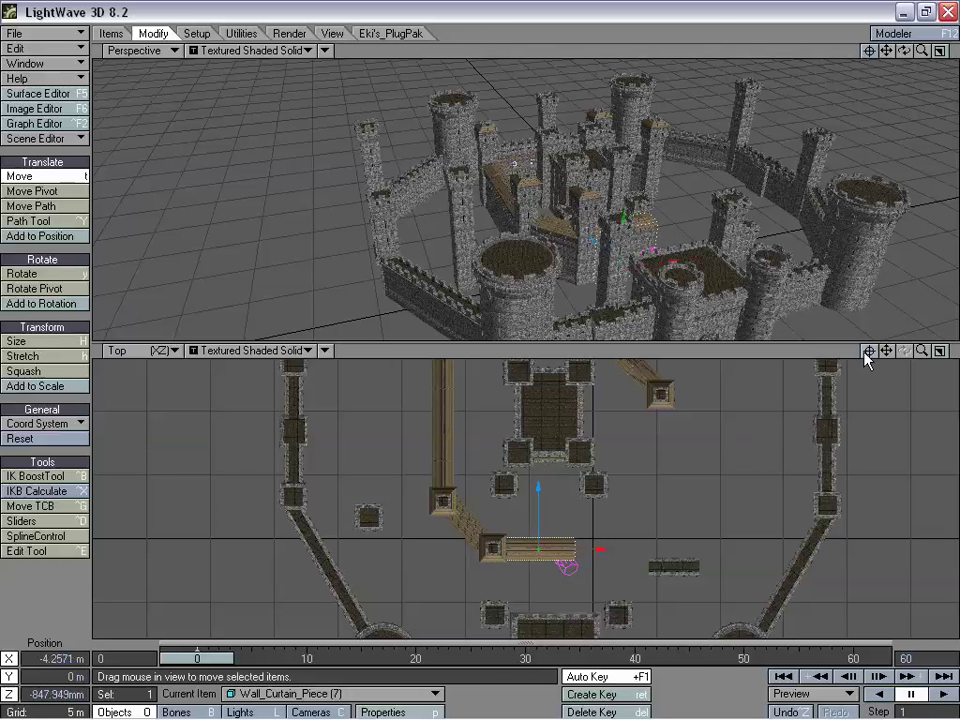
{"action": "left_click_drag", "start_coordinate": [903, 350], "coordinate": [782, 403]}
{"action": "left_click_drag", "start_coordinate": [587, 452], "coordinate": [587, 450]}
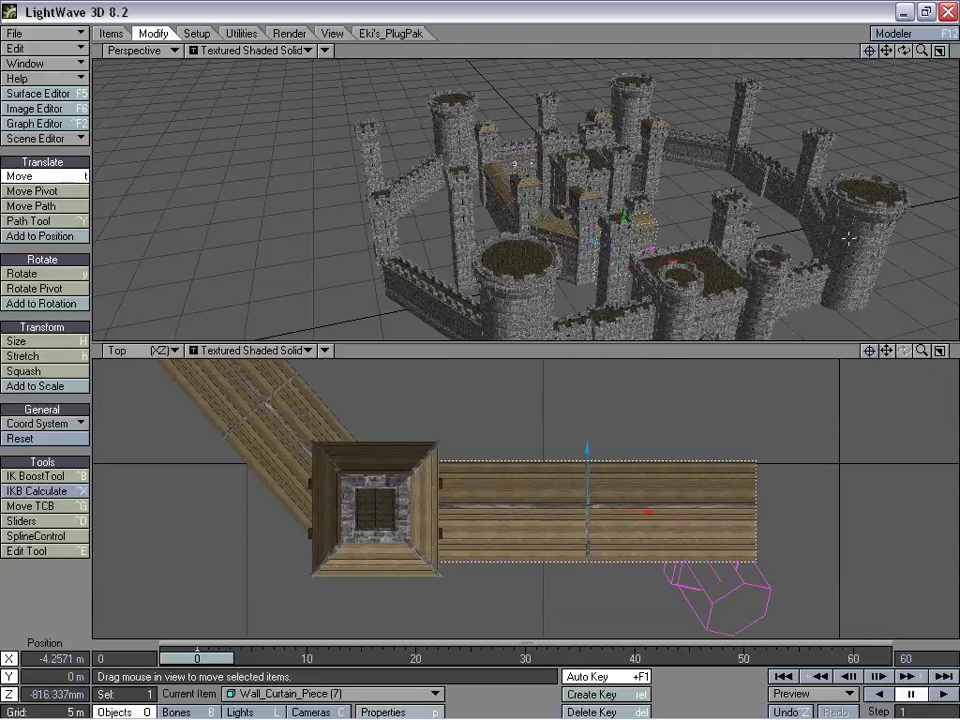
- Clone Wall_Curtain_Piece (7) once and move the copy to about X 7.3 m, Z 7.3 m near Tower_HighSmall_Enclosure (4)
{"action": "left_click_drag", "start_coordinate": [926, 356], "coordinate": [864, 421]}
{"action": "key", "text": "ctrl+c"}
{"action": "left_click", "coordinate": [551, 319]}
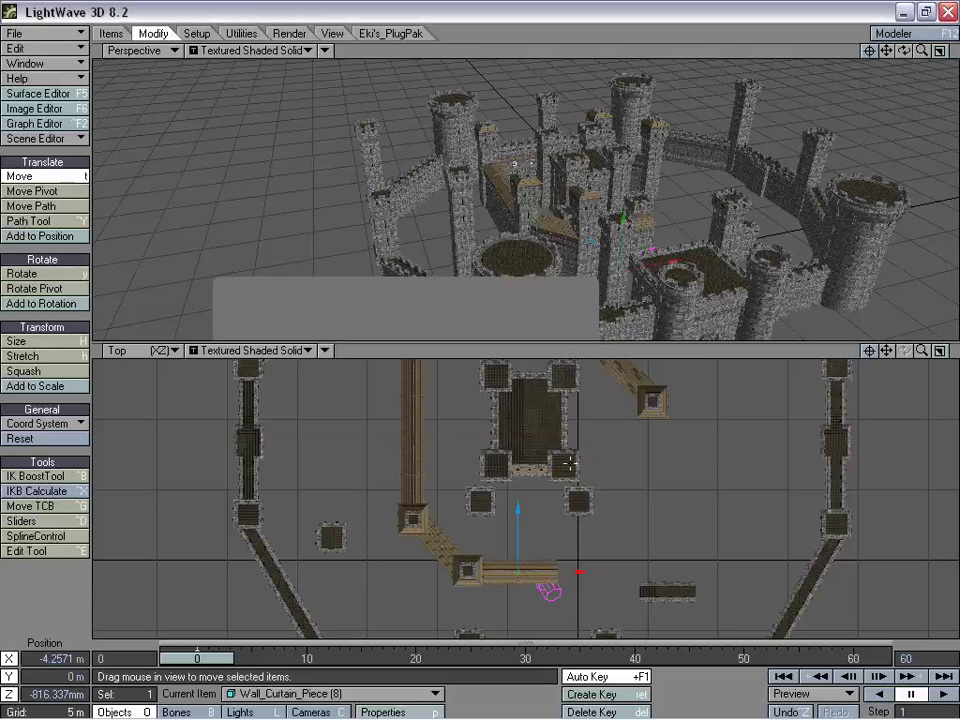
{"action": "mouse_move", "coordinate": [601, 550]}
{"action": "left_mouse_down"}
{"action": "mouse_move", "coordinate": [763, 450]}
{"action": "mouse_move", "coordinate": [764, 435]}
{"action": "mouse_move", "coordinate": [741, 449]}
{"action": "mouse_move", "coordinate": [659, 446]}
{"action": "left_mouse_up"}
- Set the heading of Wall_Curtain_Piece (8) to -90° and switch back to moving it
{"action": "key", "text": "y"}
{"action": "left_click_drag", "start_coordinate": [505, 330], "coordinate": [510, 318]}
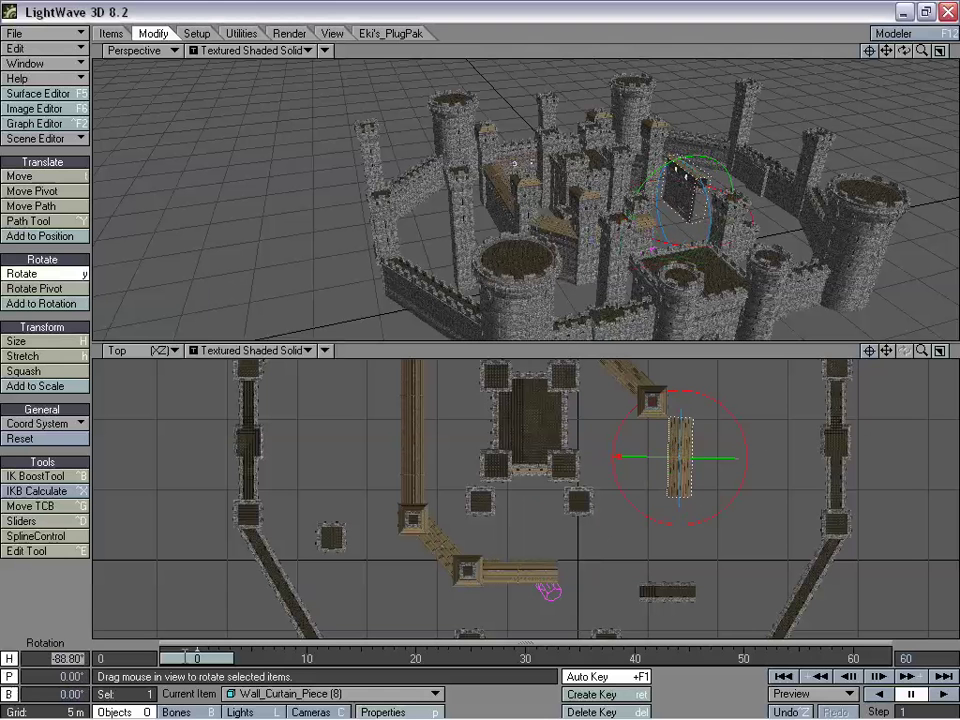
{"action": "key", "text": "Return"}
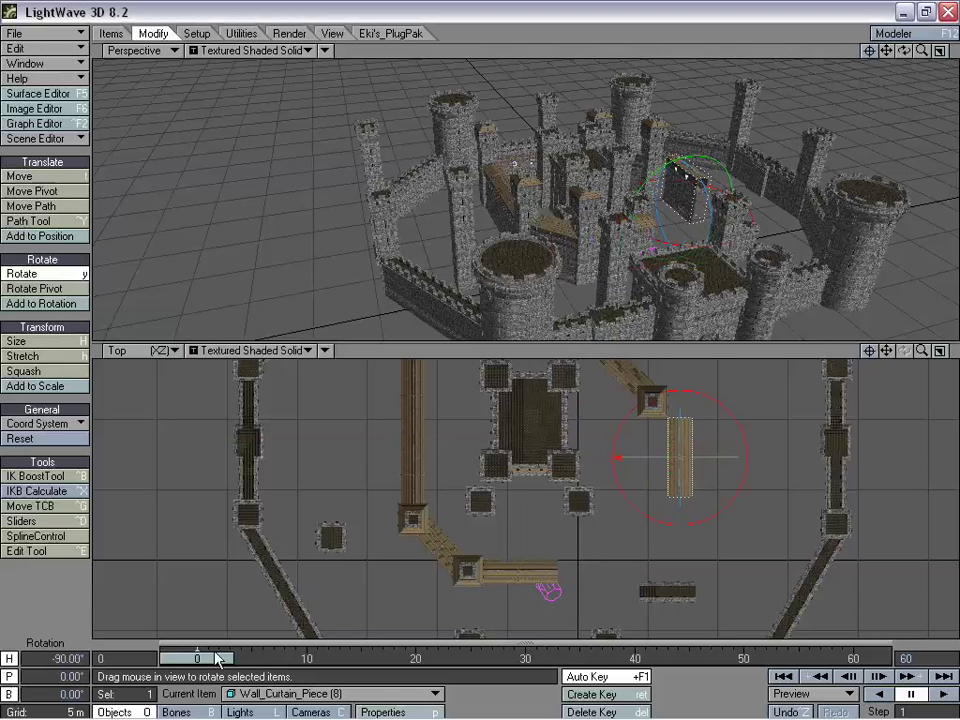
{"action": "key", "text": "t"}
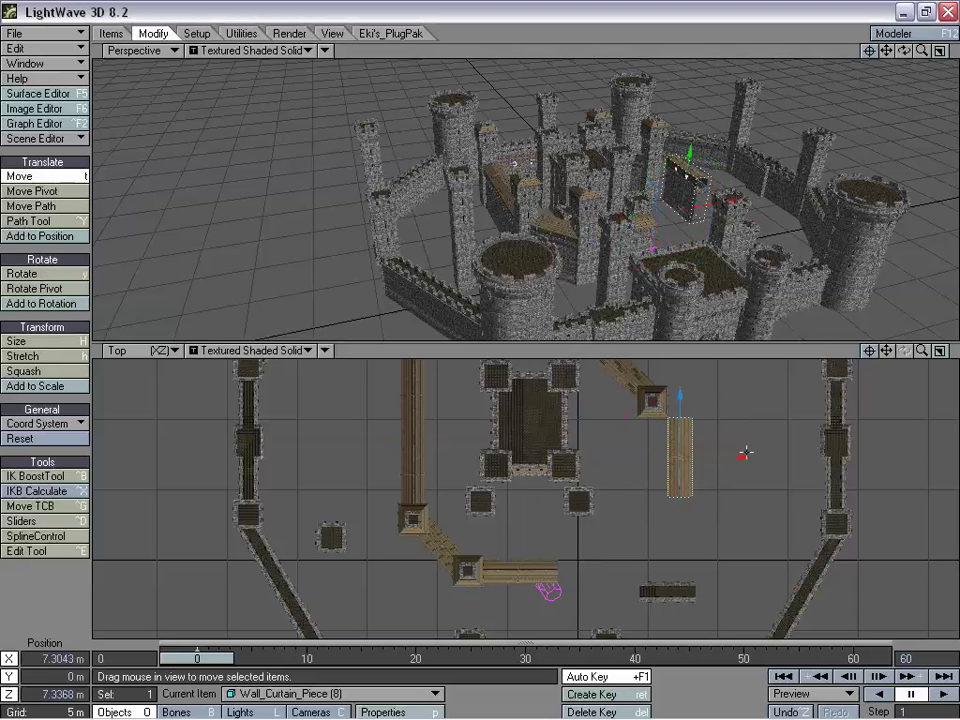
- Move Wall_Curtain_Piece (8) to about X 5.3 m, Z 7.74 m so it butts against Tower_HighSmall_Enclosure (4)
{"action": "left_click_drag", "start_coordinate": [741, 457], "coordinate": [717, 457]}
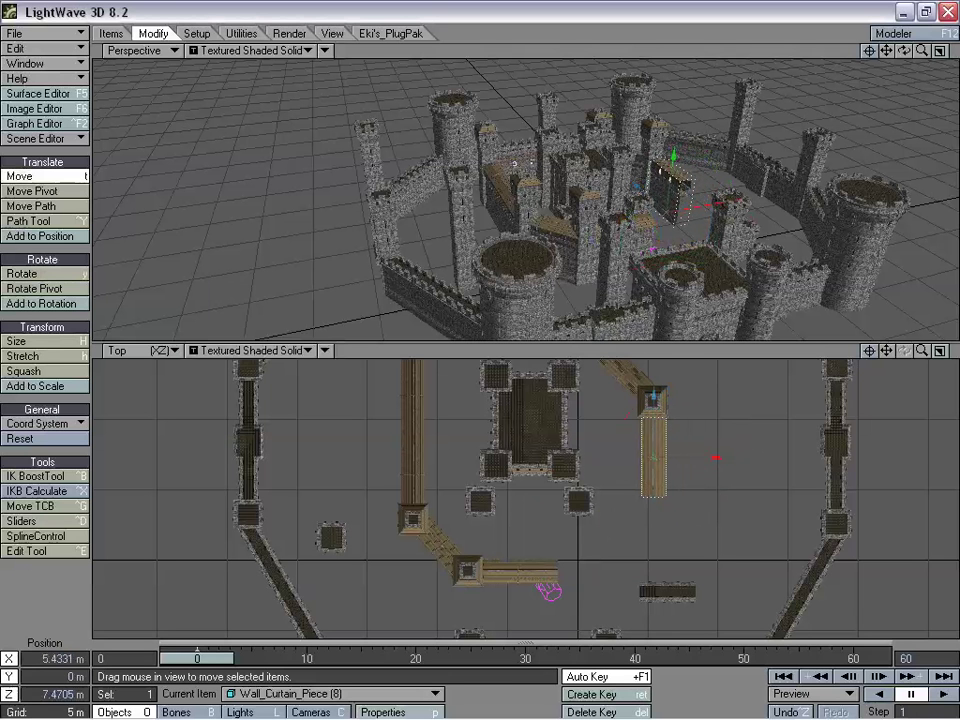
{"action": "left_click_drag", "start_coordinate": [654, 396], "coordinate": [654, 394]}
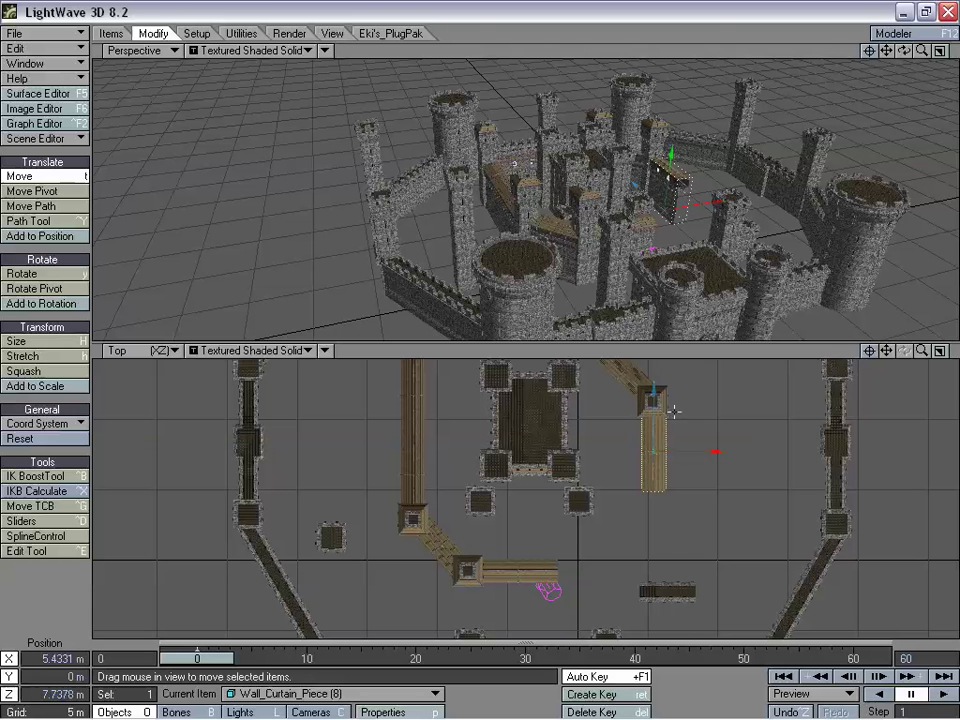
{"action": "left_click_drag", "start_coordinate": [490, 338], "coordinate": [487, 338]}
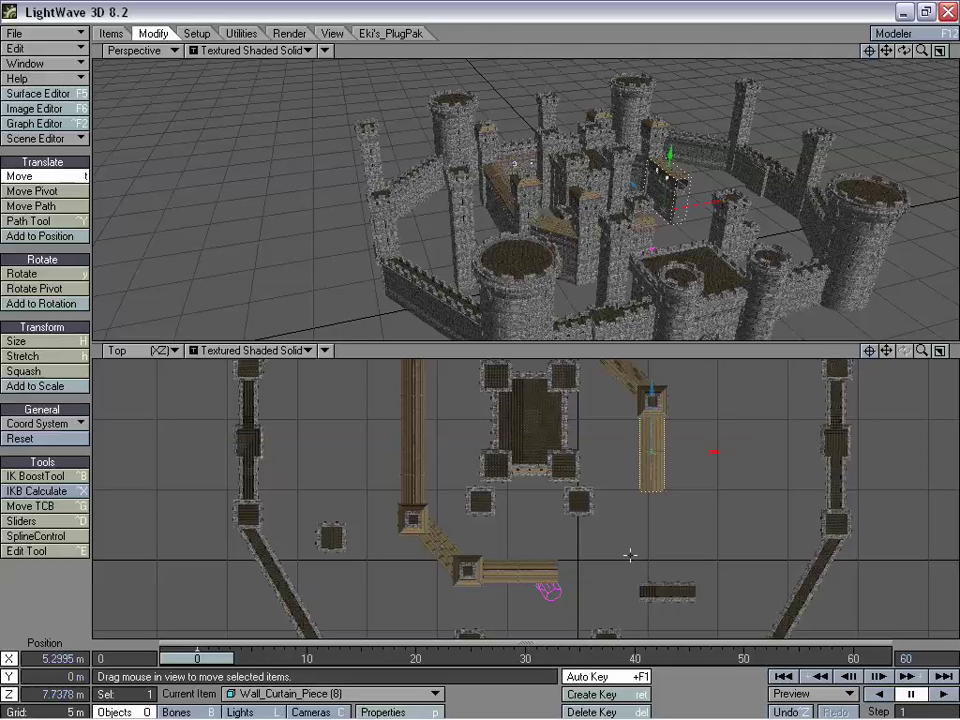
- Clone Wall_Curtain_Piece (8) once and move the copy along Z to about 2.06 m, extending the wall end to end
{"action": "key", "text": "ctrl+c"}
{"action": "left_click", "coordinate": [538, 322]}
{"action": "left_click_drag", "start_coordinate": [490, 370], "coordinate": [492, 428]}
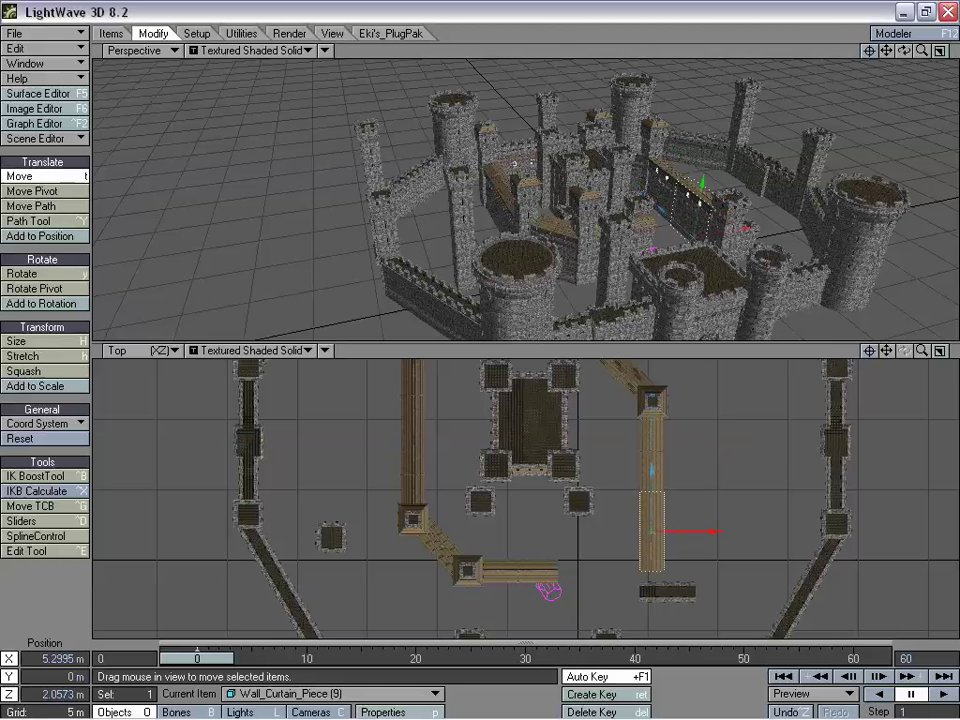
- Clone Wall_Curtain_Piece (7) once and move the copy along X to about 1.4 m, end to end with the original
{"action": "left_click_drag", "start_coordinate": [903, 350], "coordinate": [910, 358]}
{"action": "mouse_move", "coordinate": [922, 350]}
{"action": "left_mouse_down"}
{"action": "mouse_move", "coordinate": [951, 350]}
{"action": "mouse_move", "coordinate": [938, 350]}
{"action": "left_mouse_up"}
{"action": "mouse_move", "coordinate": [560, 562]}
{"action": "left_mouse_down"}
{"action": "mouse_move", "coordinate": [557, 580]}
{"action": "mouse_move", "coordinate": [557, 561]}
{"action": "left_mouse_up"}
{"action": "scroll", "coordinate": [895, 375], "scroll_direction": "down", "scroll_amount": 5}
{"action": "left_click_drag", "start_coordinate": [888, 352], "coordinate": [959, 248]}
{"action": "left_click", "coordinate": [379, 530]}
{"action": "key", "text": "ctrl+c"}
{"action": "left_click", "coordinate": [551, 321]}
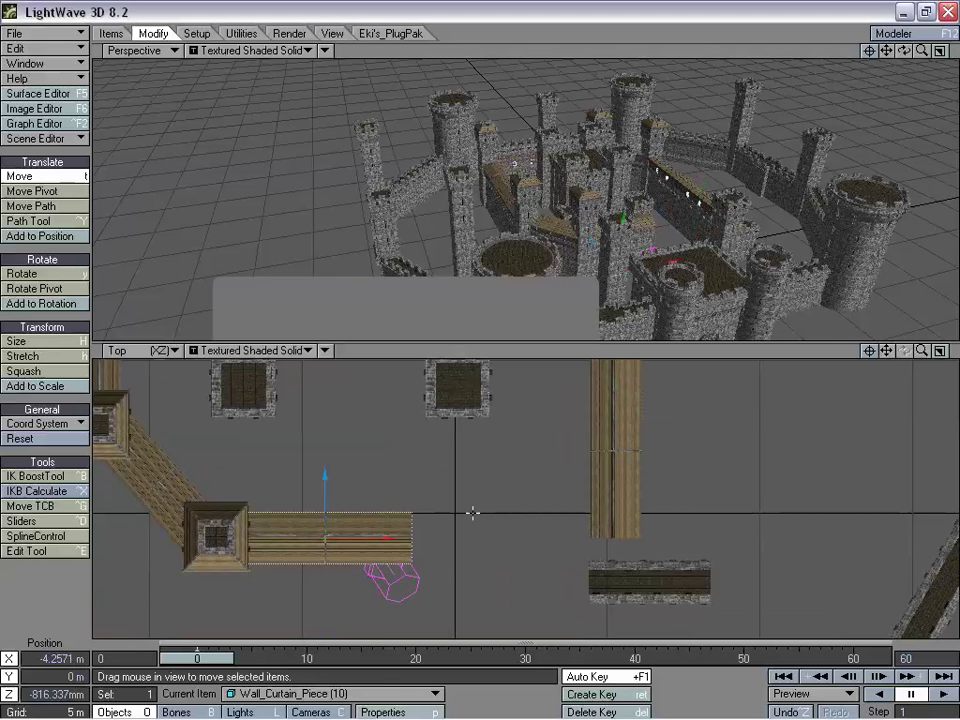
{"action": "left_click_drag", "start_coordinate": [308, 410], "coordinate": [438, 405]}
{"action": "left_click_drag", "start_coordinate": [378, 405], "coordinate": [374, 405]}
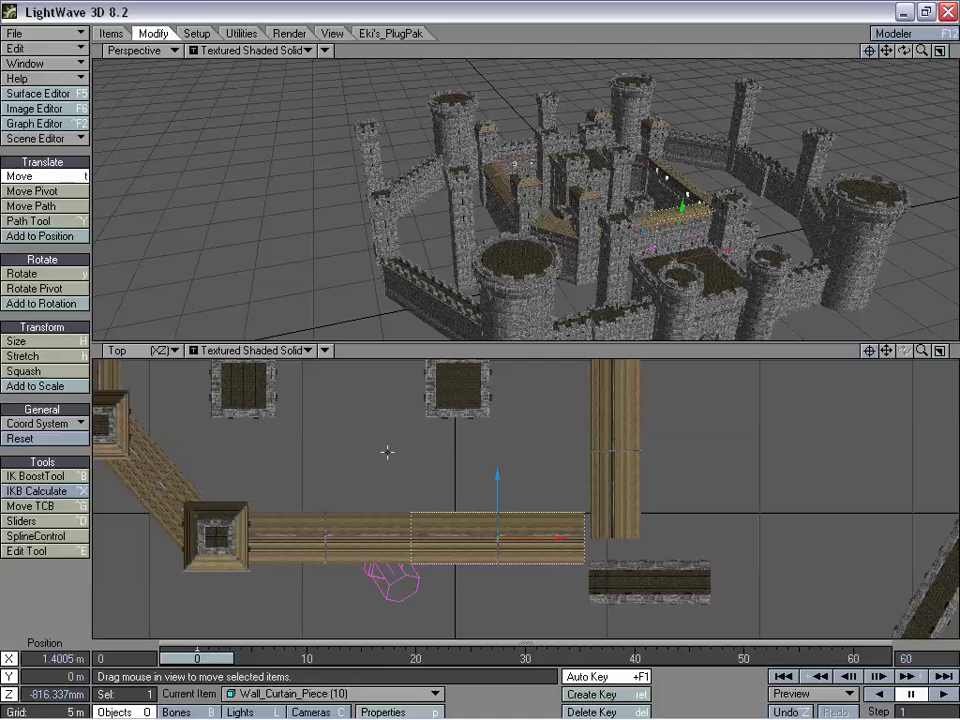
- Clone Tower_HighSmall_Enclosure (5) once and move the copy along X to about 5.18 m, over the corner where the two curtain walls meet
{"action": "left_click", "coordinate": [223, 513]}
{"action": "key", "text": "ctrl+c"}
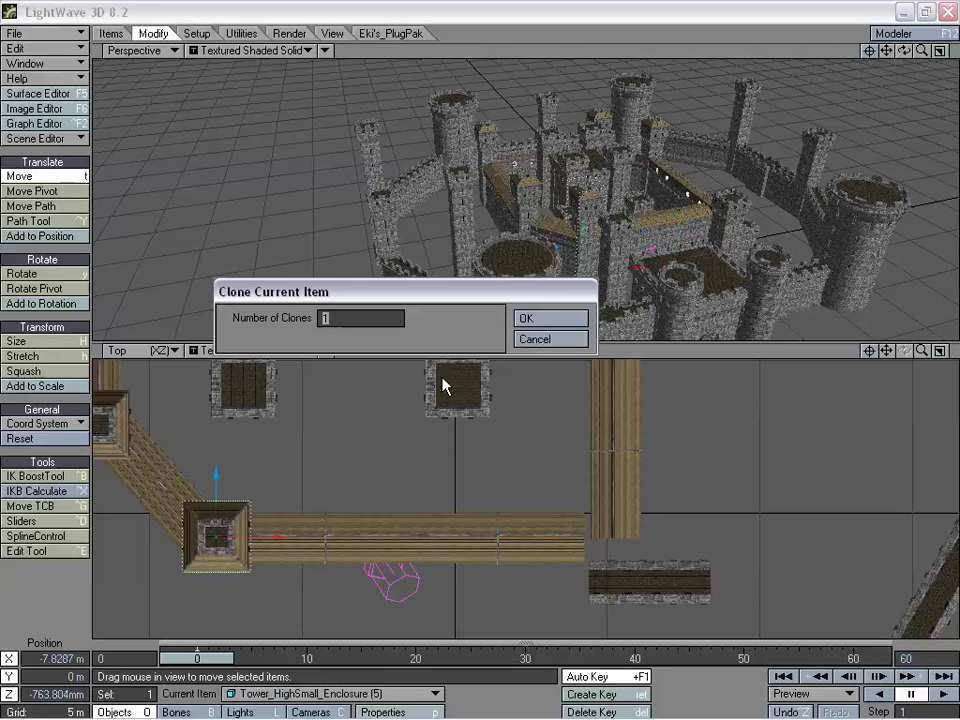
{"action": "left_click", "coordinate": [550, 320]}
{"action": "left_click_drag", "start_coordinate": [215, 535], "coordinate": [612, 535]}
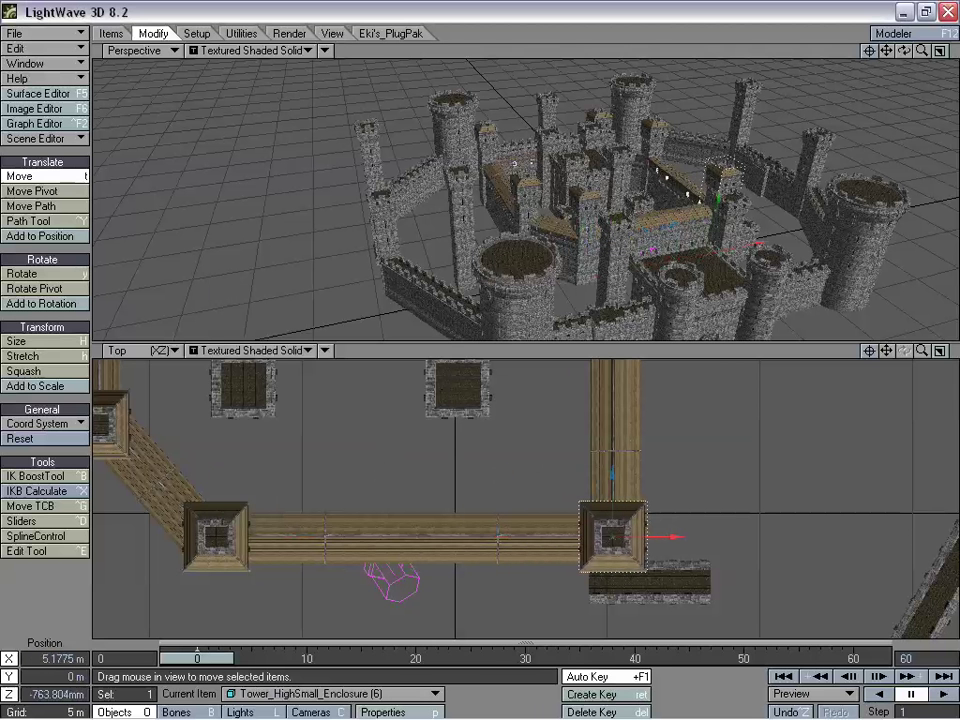
- Move the spare Wall_Piece1 out of the way to about X 12.8 m, Z 5.6 m, between the inner and outer walls
{"action": "left_click", "coordinate": [705, 576]}
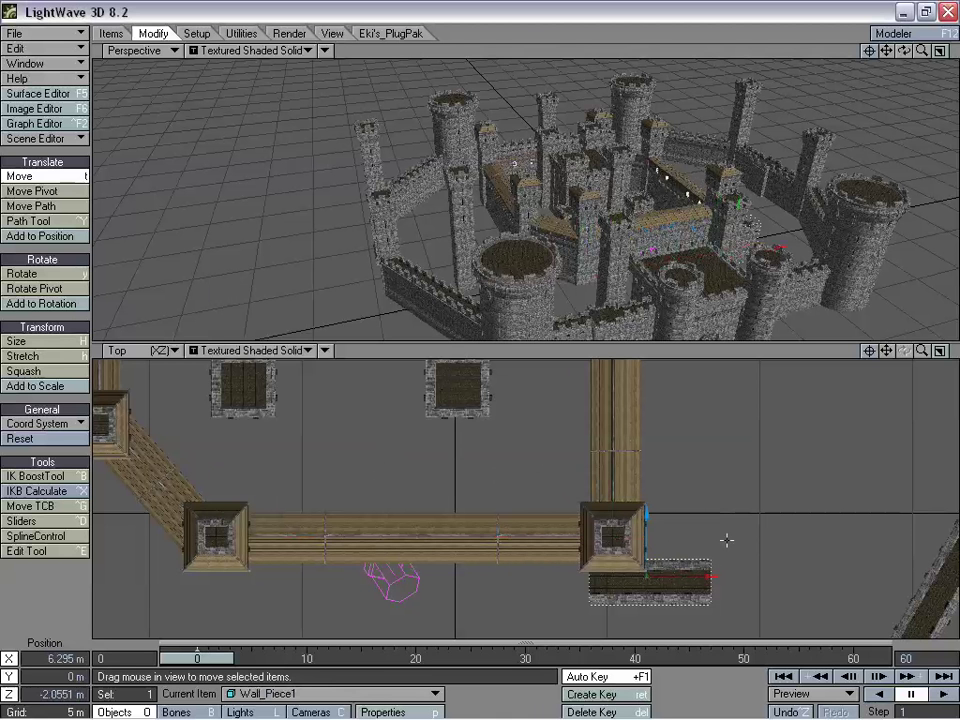
{"action": "left_click_drag", "start_coordinate": [695, 540], "coordinate": [847, 408]}
{"action": "mouse_move", "coordinate": [922, 52]}
{"action": "left_mouse_down"}
{"action": "mouse_move", "coordinate": [820, 52]}
{"action": "mouse_move", "coordinate": [925, 57]}
{"action": "left_mouse_up"}
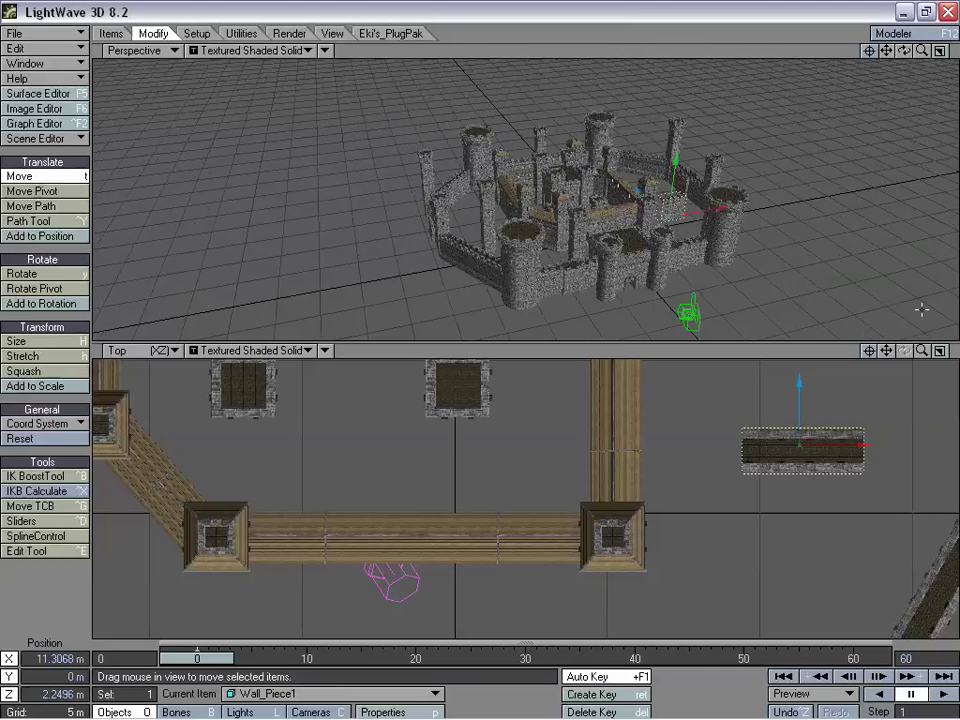
{"action": "left_click_drag", "start_coordinate": [921, 350], "coordinate": [726, 459]}
{"action": "left_click_drag", "start_coordinate": [651, 551], "coordinate": [677, 491]}
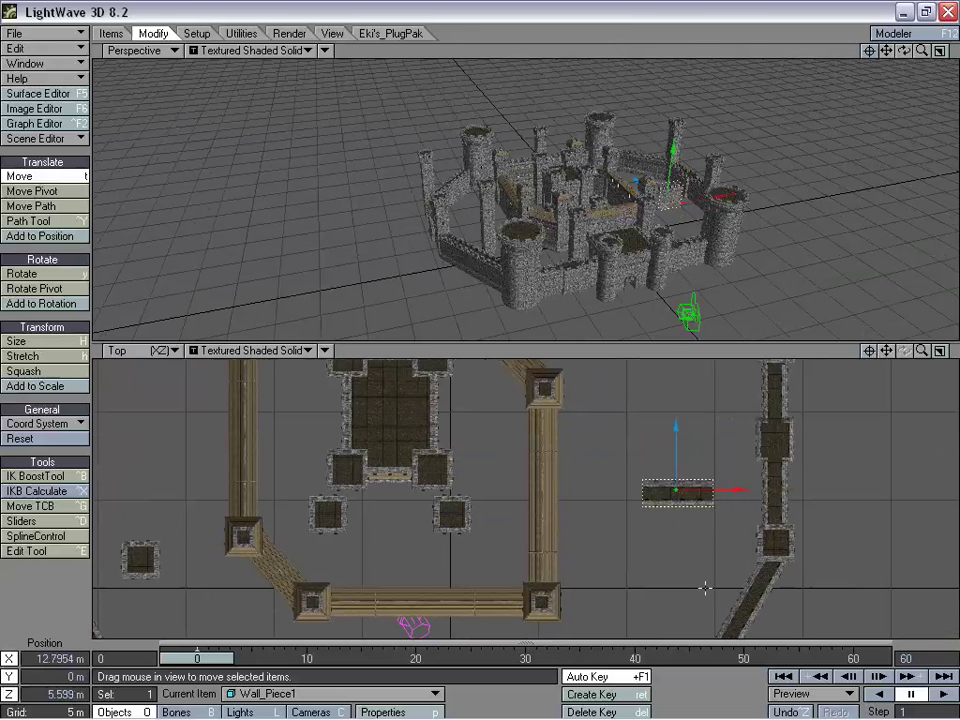
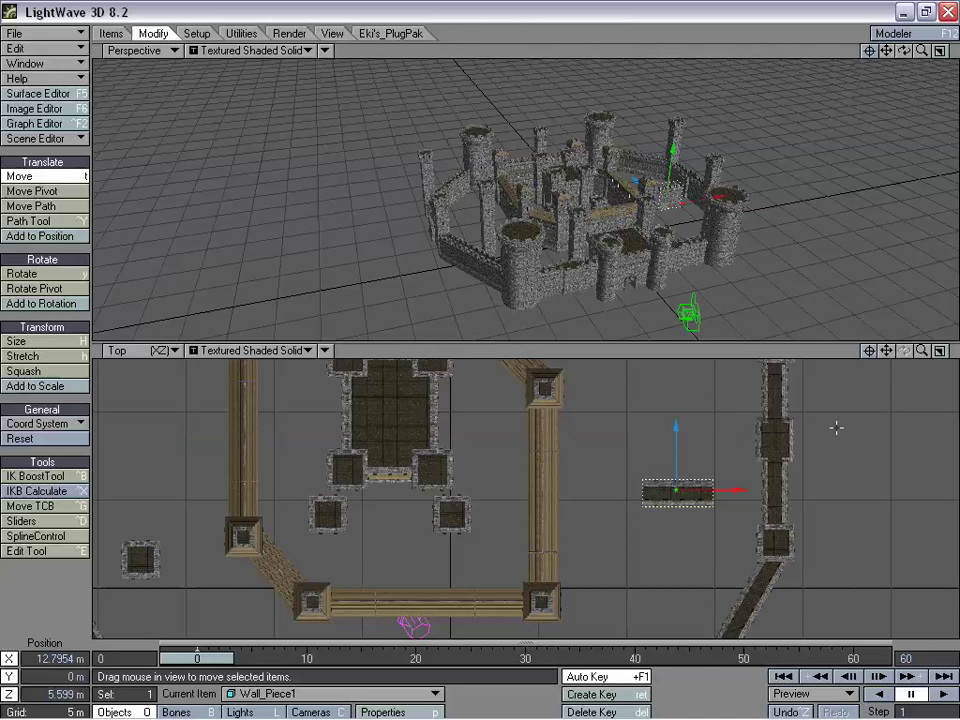
{"action": "left_click_drag", "start_coordinate": [921, 350], "coordinate": [892, 357]}
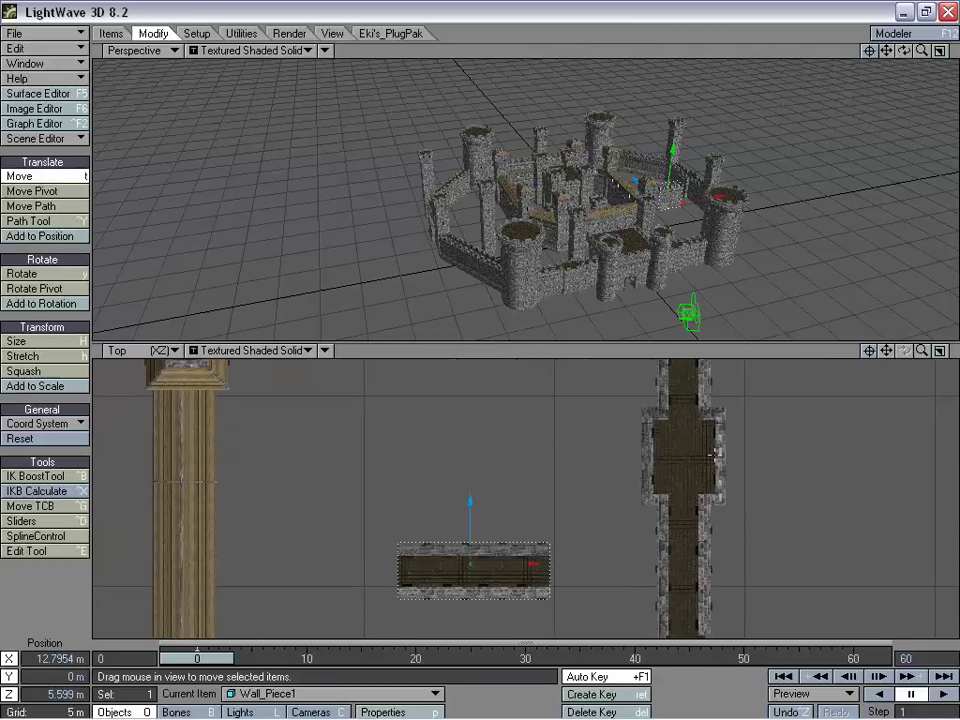
{"action": "left_click_drag", "start_coordinate": [922, 352], "coordinate": [878, 341]}
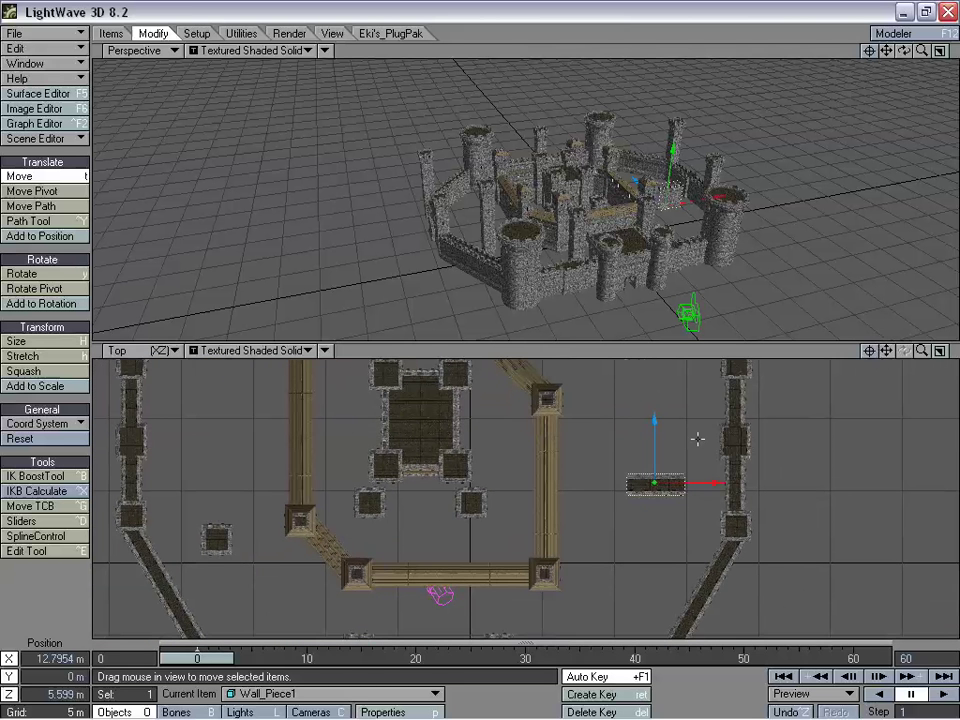
{"action": "key", "text": "minus"}
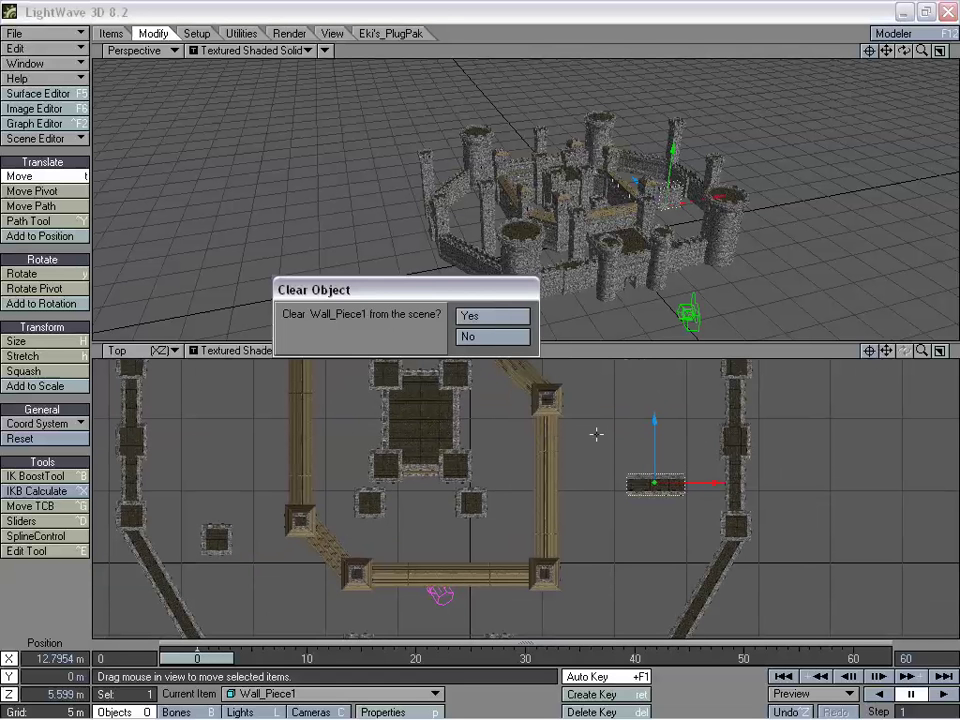
{"action": "left_click", "coordinate": [492, 337]}
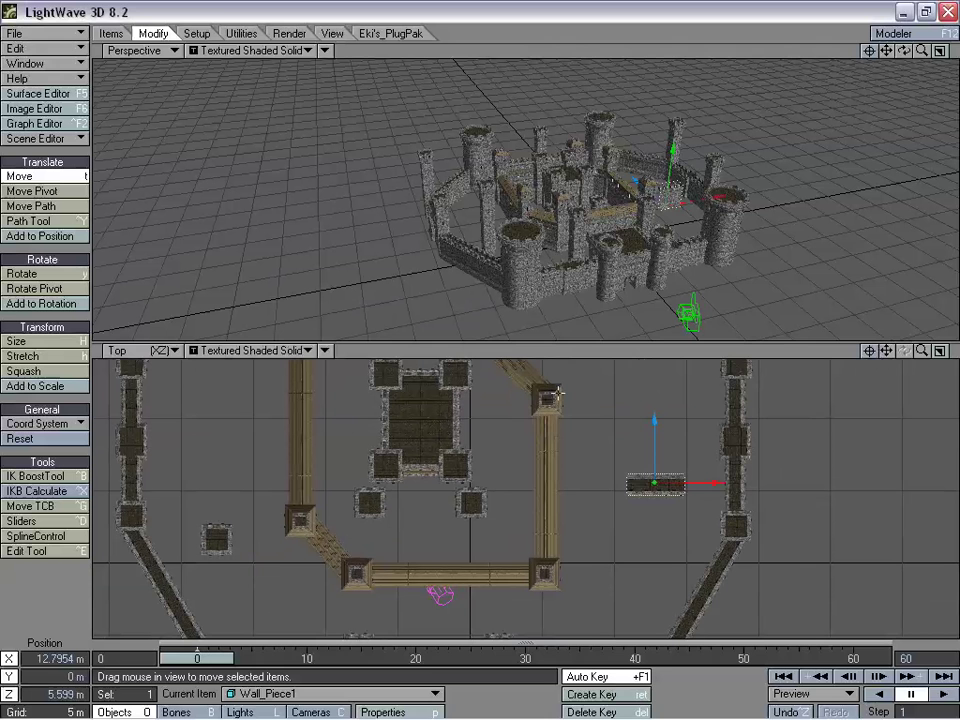
- Set Wall_Piece1's Object Dissolve to 100% in its render properties
{"action": "key", "text": "p"}
{"action": "left_click", "coordinate": [624, 171]}
{"action": "left_click", "coordinate": [681, 173]}
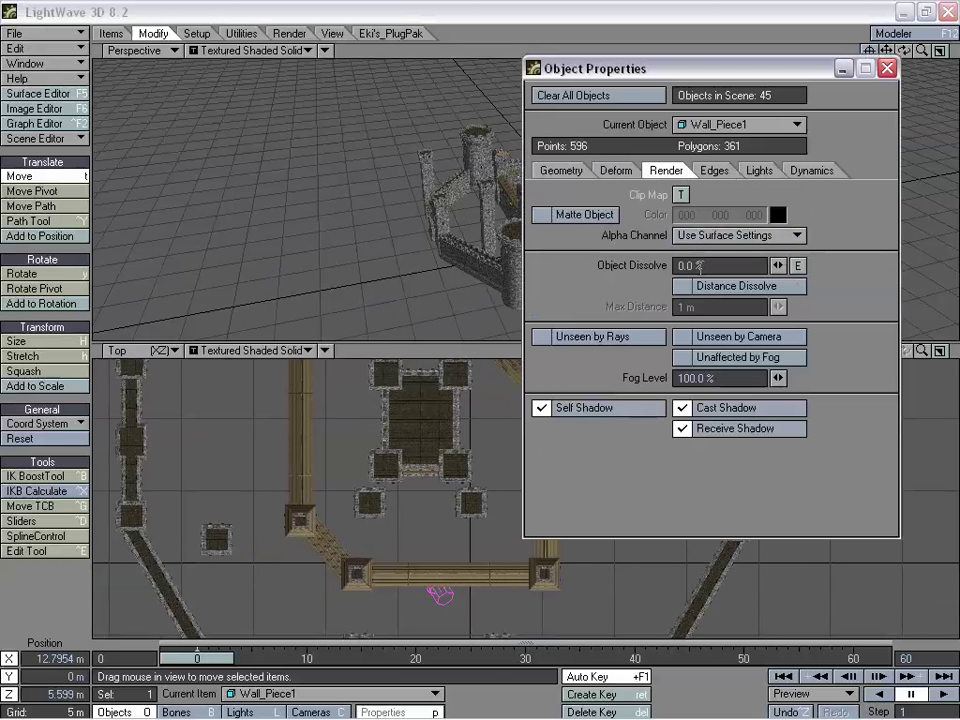
{"action": "left_click_drag", "start_coordinate": [778, 265], "coordinate": [781, 265]}
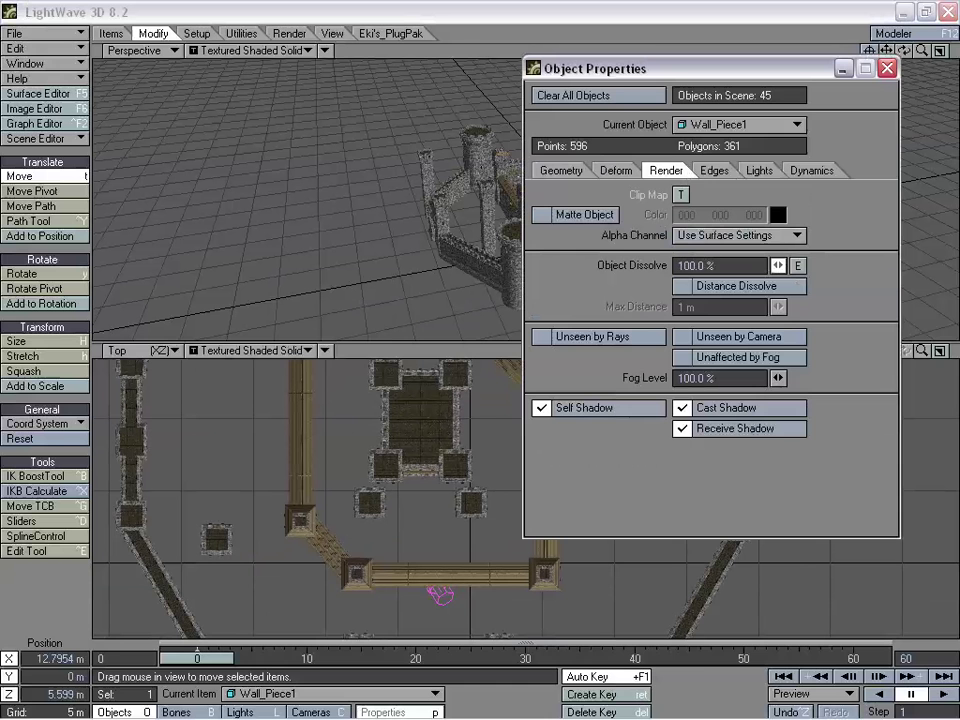
{"action": "left_click", "coordinate": [885, 70]}
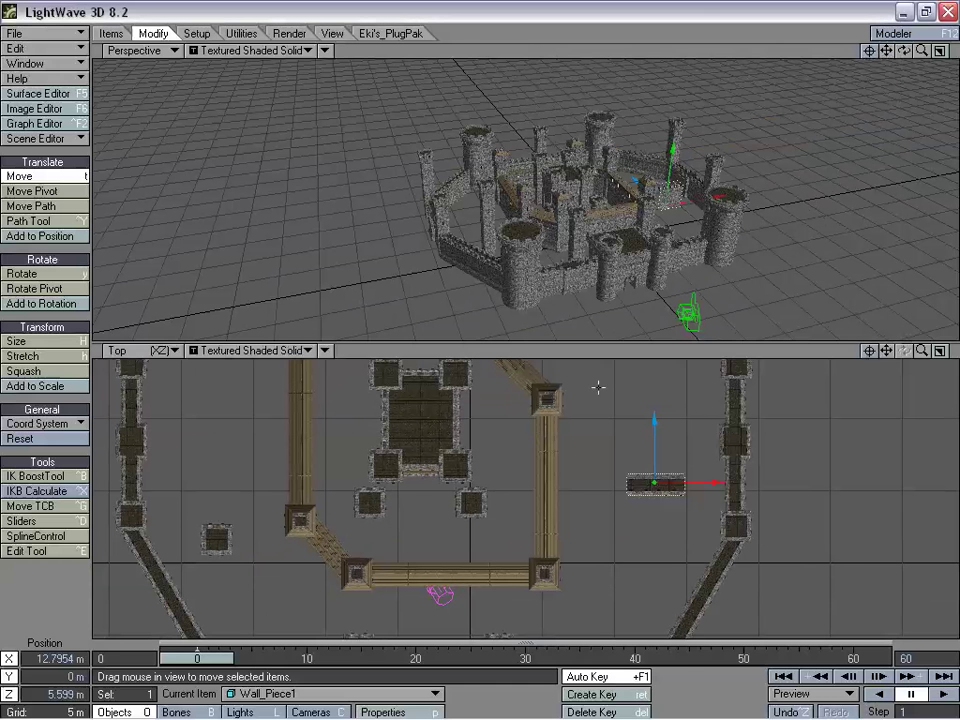
- Move Tower_LookOut (1) to about X -14.5 m, Z 4.3 m, just outside the inner curtain wall
{"action": "left_click", "coordinate": [216, 538]}
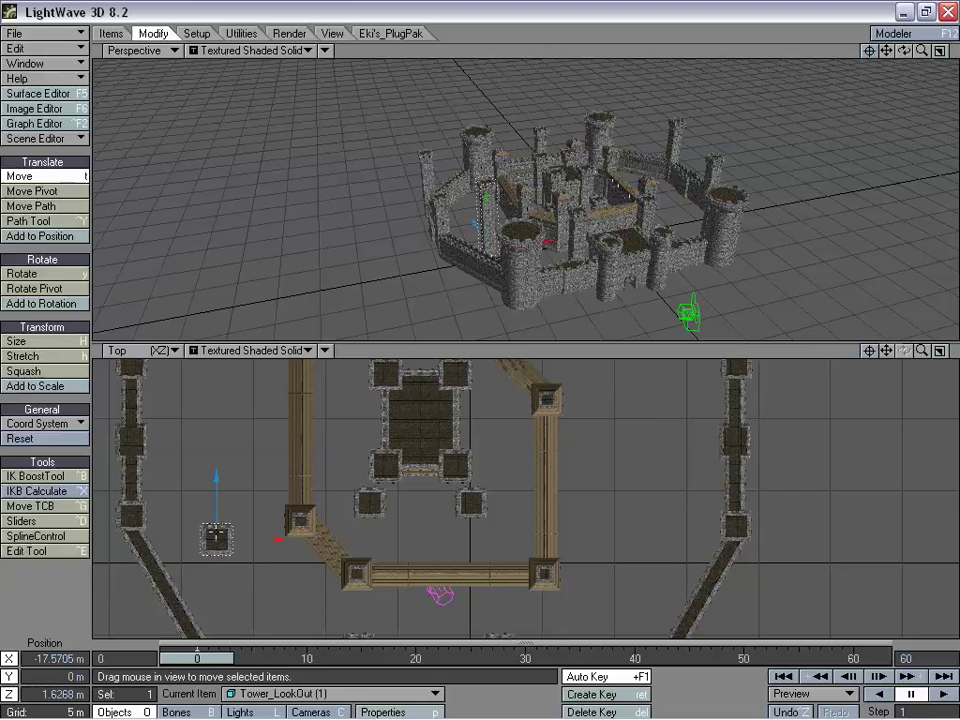
{"action": "left_click_drag", "start_coordinate": [233, 551], "coordinate": [279, 510]}
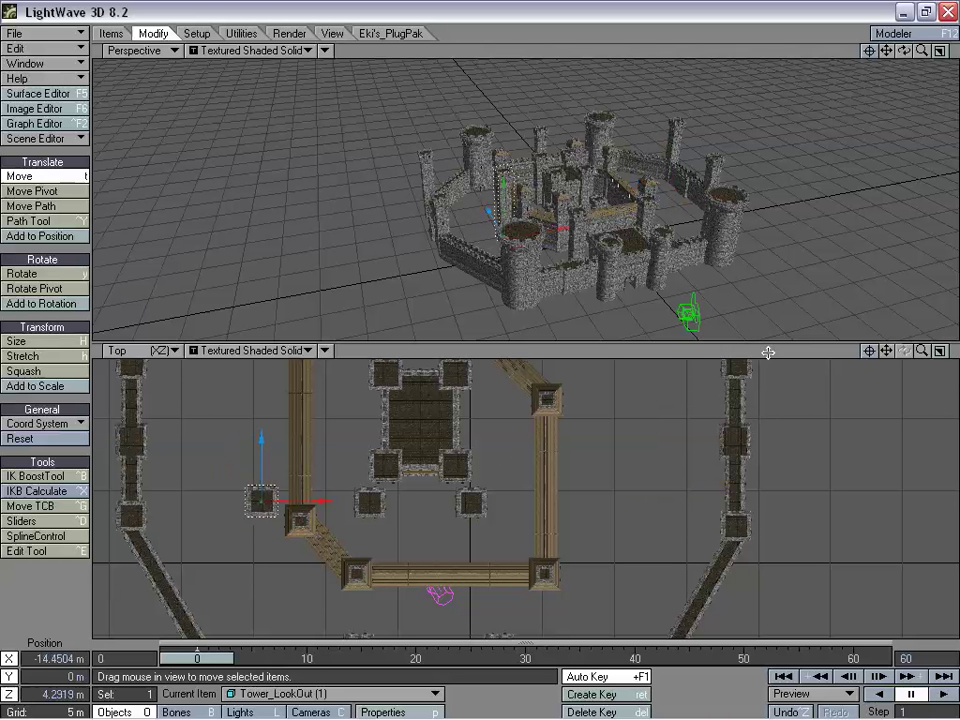
{"action": "left_click_drag", "start_coordinate": [886, 350], "coordinate": [893, 357]}
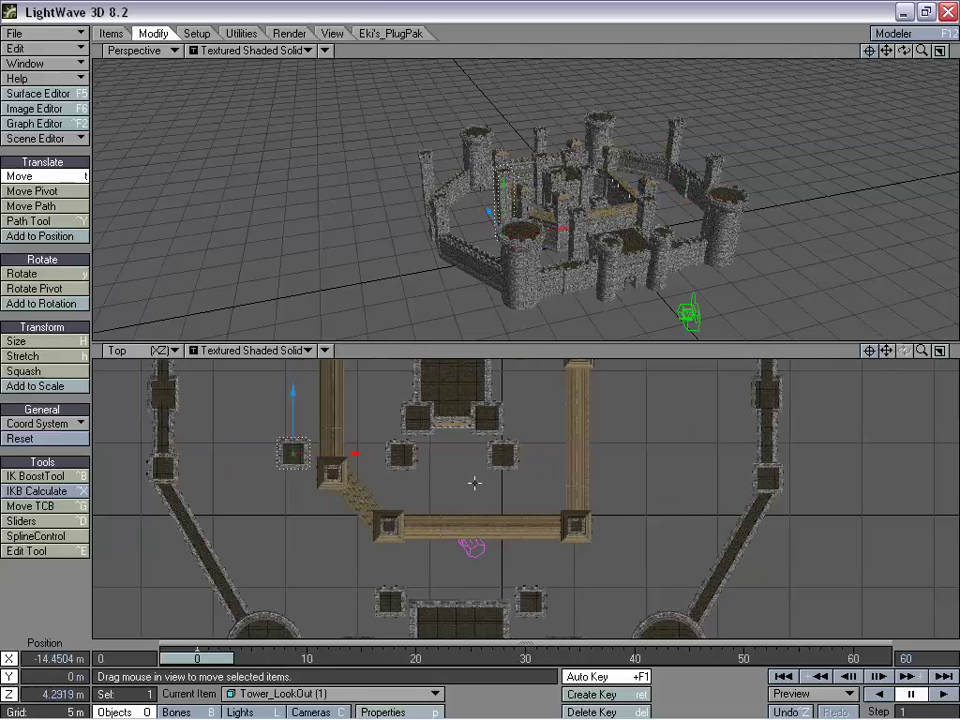
- Clone Tower_LookOut (1) once and place the copy inside the curtain wall, beside the keep's +X side near its rear tower
{"action": "key", "text": "c"}
{"action": "left_click", "coordinate": [566, 326]}
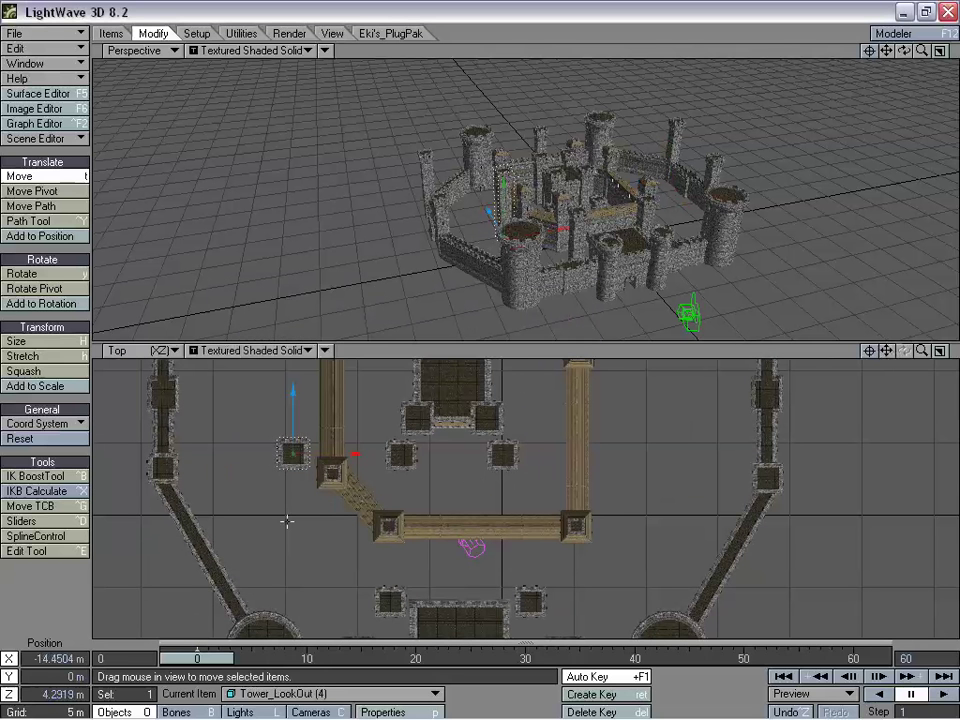
{"action": "mouse_move", "coordinate": [293, 454]}
{"action": "left_mouse_down"}
{"action": "mouse_move", "coordinate": [311, 435]}
{"action": "mouse_move", "coordinate": [456, 373]}
{"action": "mouse_move", "coordinate": [534, 368]}
{"action": "mouse_move", "coordinate": [525, 364]}
{"action": "left_mouse_up"}
{"action": "left_click_drag", "start_coordinate": [885, 352], "coordinate": [900, 430]}
{"action": "mouse_move", "coordinate": [598, 441]}
{"action": "left_mouse_down"}
{"action": "mouse_move", "coordinate": [702, 459]}
{"action": "mouse_move", "coordinate": [706, 447]}
{"action": "mouse_move", "coordinate": [704, 550]}
{"action": "mouse_move", "coordinate": [708, 531]}
{"action": "mouse_move", "coordinate": [711, 545]}
{"action": "left_mouse_up"}
- Clone Tower_LookOut (4) once and move the copy to about X 7.65 m, Z 7.6 m, outside the +X curtain wall
{"action": "key", "text": "ctrl+c"}
{"action": "left_click", "coordinate": [536, 316]}
{"action": "left_click_drag", "start_coordinate": [622, 508], "coordinate": [627, 484]}
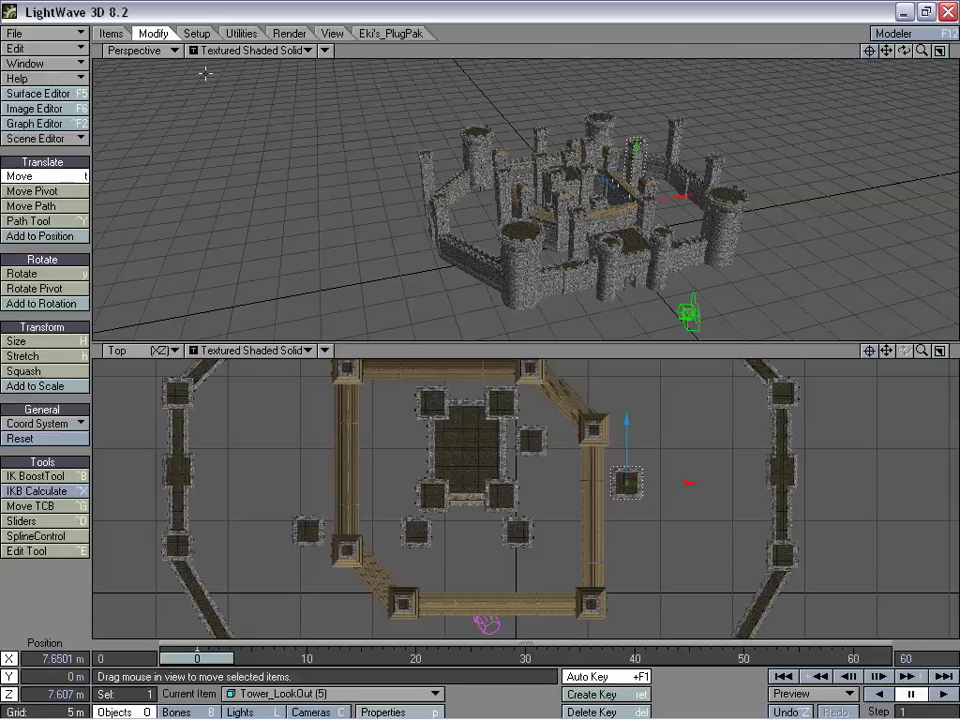
- Show a single full-size Camera View and move the camera to about X 1.04 m, Y 6.27 m, Z -0.37 m, facing the curtain wall's windows
{"action": "left_click", "coordinate": [140, 50]}
{"action": "left_click", "coordinate": [158, 82]}
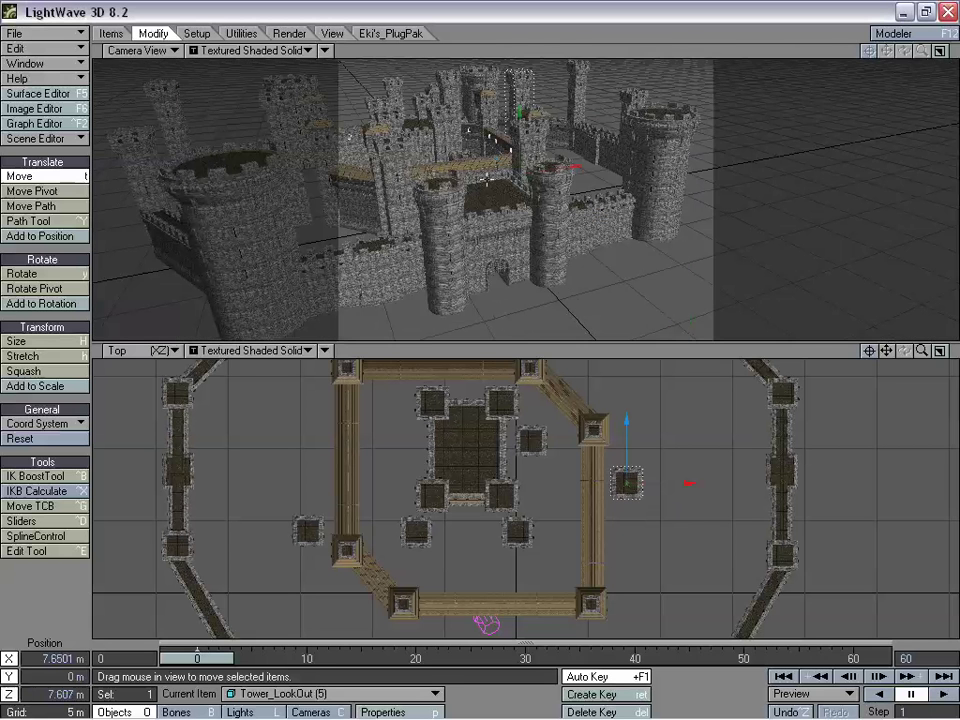
{"action": "key", "text": "KP_0"}
{"action": "key", "text": "shift+c"}
{"action": "mouse_move", "coordinate": [713, 432]}
{"action": "left_mouse_down"}
{"action": "mouse_move", "coordinate": [700, 418]}
{"action": "mouse_move", "coordinate": [630, 465]}
{"action": "mouse_move", "coordinate": [717, 433]}
{"action": "left_mouse_up"}
{"action": "mouse_move", "coordinate": [717, 433]}
{"action": "right_mouse_down"}
{"action": "mouse_move", "coordinate": [717, 461]}
{"action": "mouse_move", "coordinate": [727, 439]}
{"action": "mouse_move", "coordinate": [729, 449]}
{"action": "right_mouse_up"}
{"action": "left_click_drag", "start_coordinate": [730, 450], "coordinate": [698, 466]}
{"action": "right_click_drag", "start_coordinate": [698, 466], "coordinate": [716, 478]}
{"action": "left_click_drag", "start_coordinate": [698, 519], "coordinate": [691, 502]}
{"action": "mouse_move", "coordinate": [691, 502]}
{"action": "right_mouse_down"}
{"action": "mouse_move", "coordinate": [691, 520]}
{"action": "mouse_move", "coordinate": [692, 477]}
{"action": "right_mouse_up"}
{"action": "left_click_drag", "start_coordinate": [708, 453], "coordinate": [701, 367]}
{"action": "right_click_drag", "start_coordinate": [701, 367], "coordinate": [701, 409]}
{"action": "right_click_drag", "start_coordinate": [890, 322], "coordinate": [894, 348]}
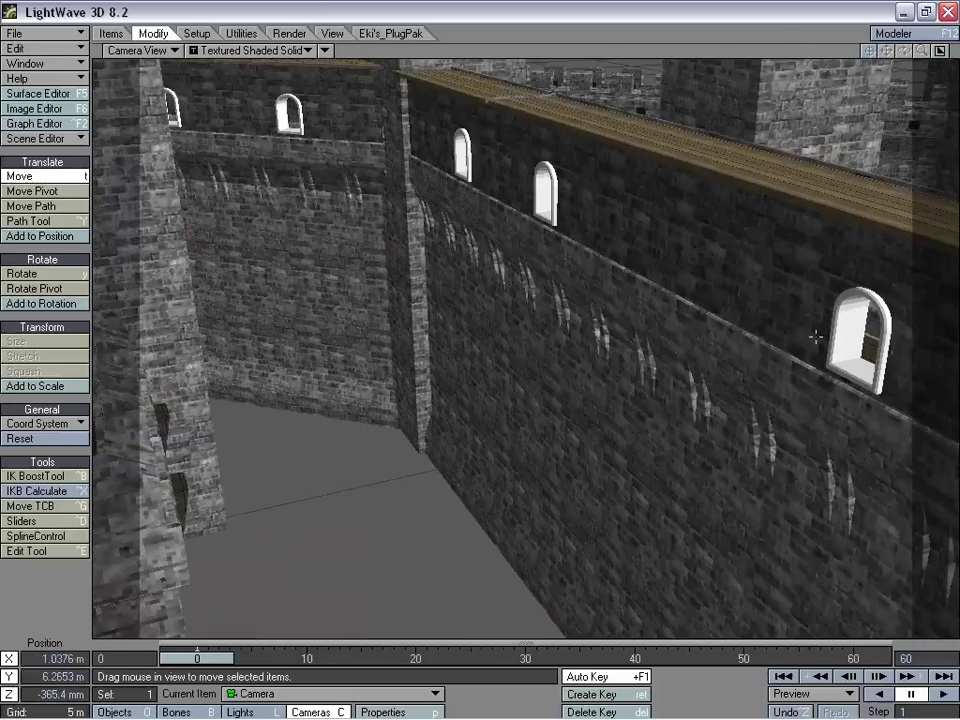
- Copy Tower_Round's Door_Ring surface and paste it onto WallCurtain_TopWall_Window_Trim of Wall_Curtain_Piece
{"action": "left_click", "coordinate": [36, 93]}
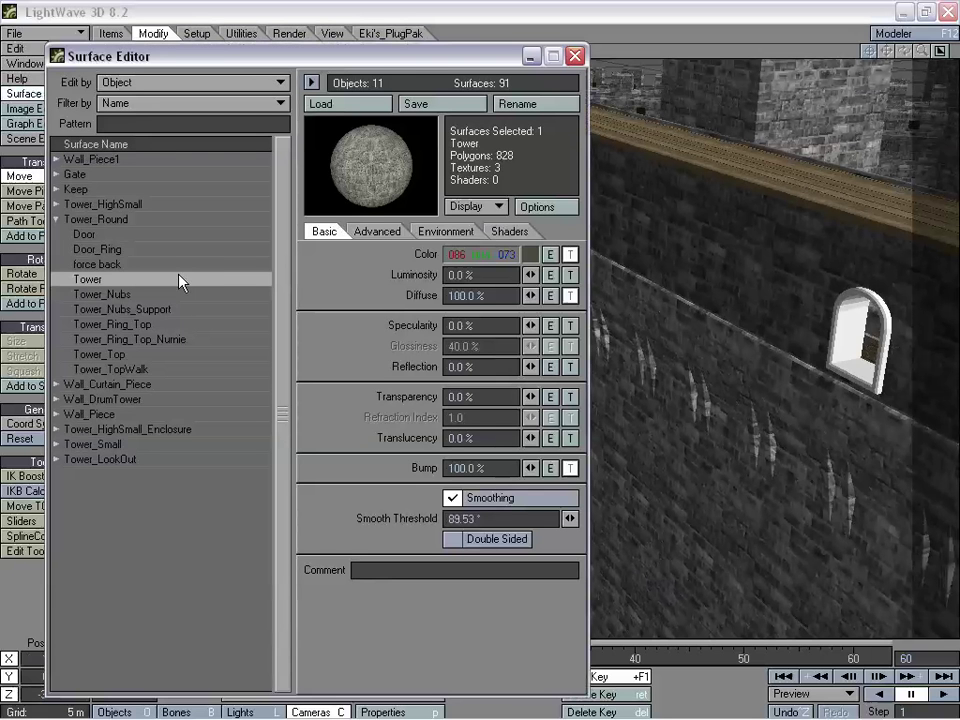
{"action": "left_click", "coordinate": [127, 238]}
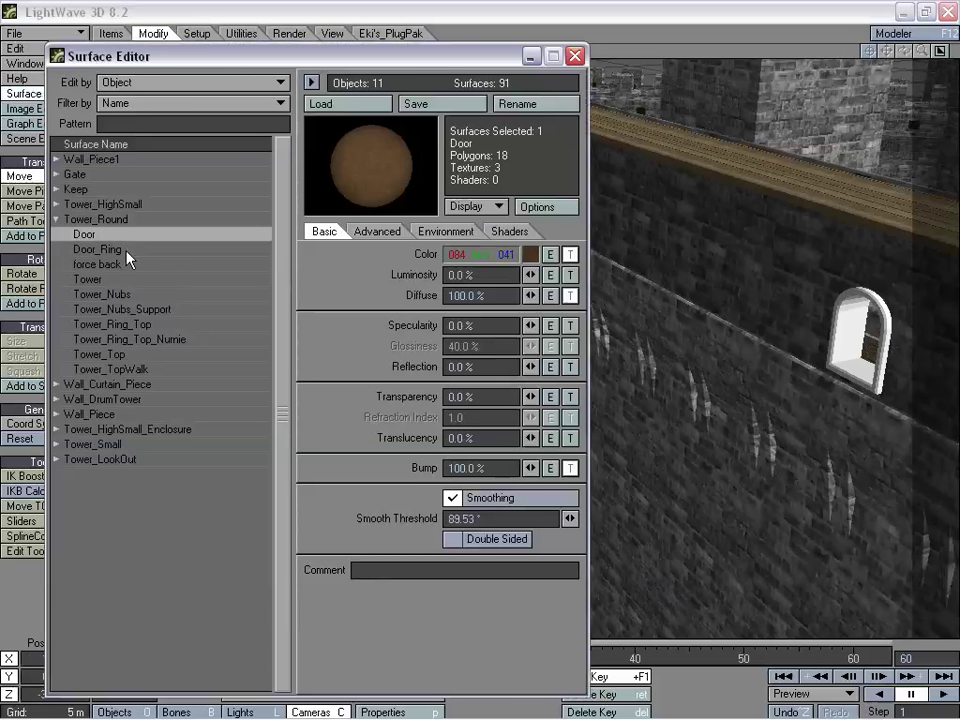
{"action": "left_click", "coordinate": [127, 250]}
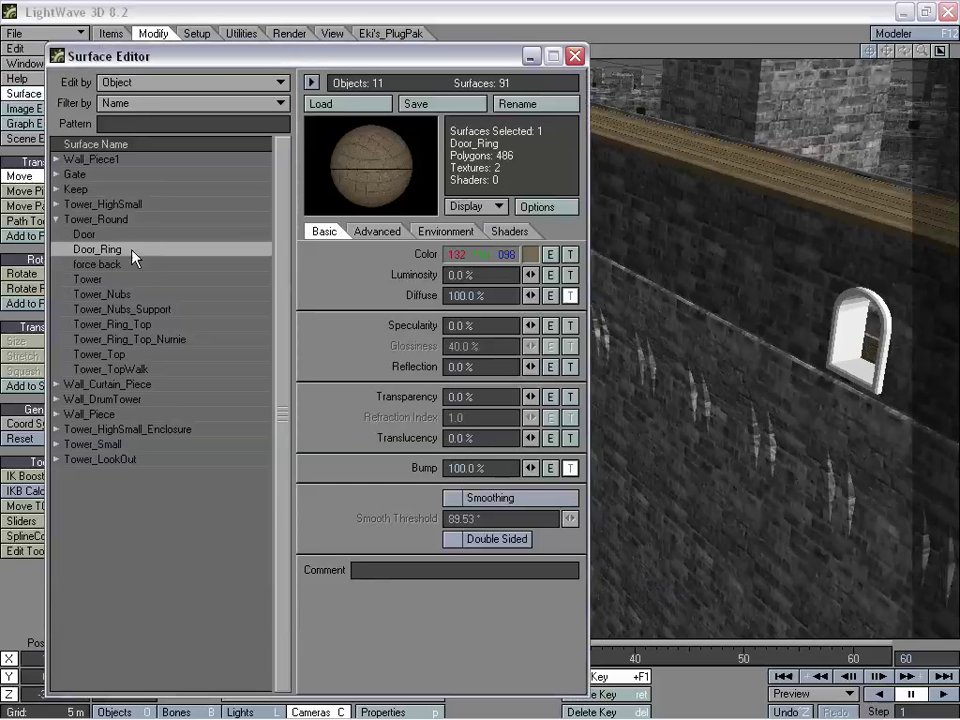
{"action": "left_click", "coordinate": [55, 220]}
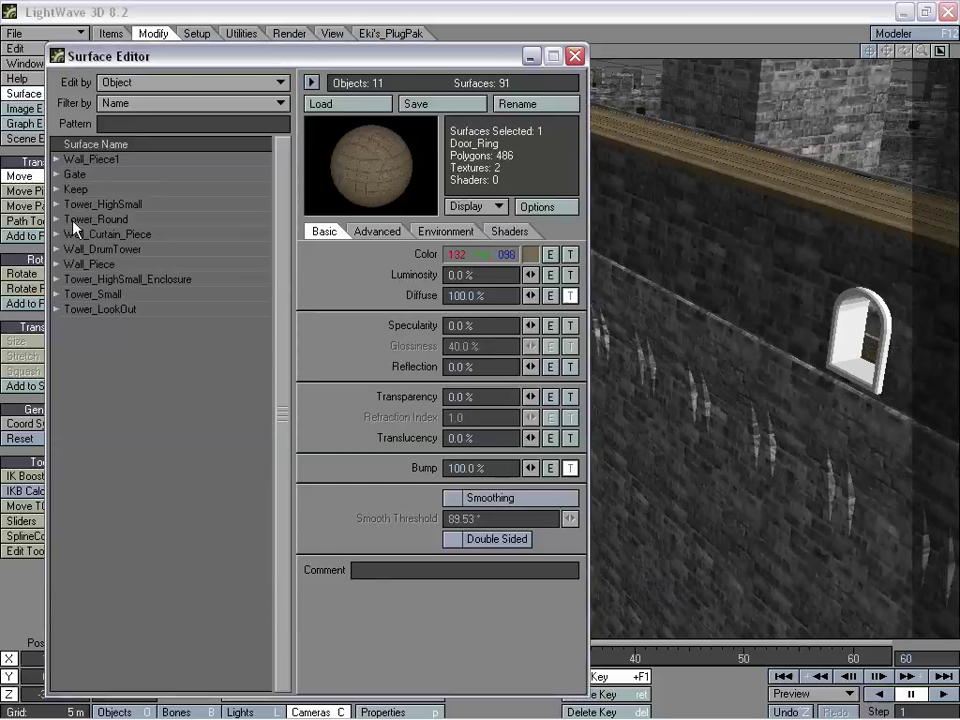
{"action": "left_click", "coordinate": [56, 235]}
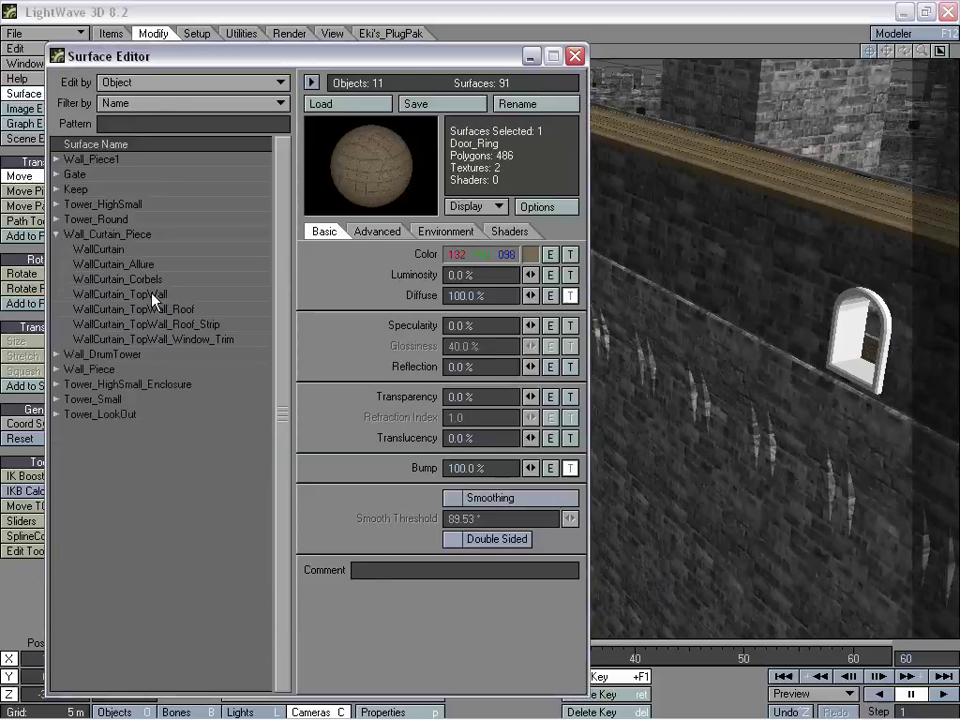
{"action": "left_click", "coordinate": [145, 339]}
{"action": "right_click", "coordinate": [146, 339]}
{"action": "left_click", "coordinate": [162, 349]}
{"action": "left_click", "coordinate": [575, 56]}
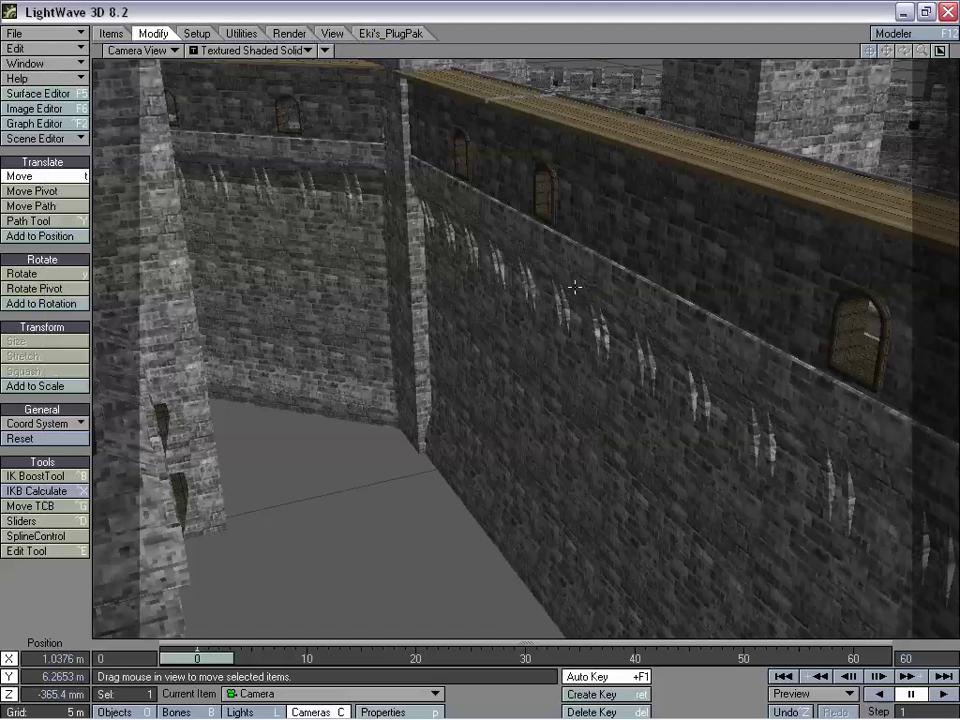
- Raise and reposition the camera to look down on the curtain wall roofs beside Tower_HighSmall_Enclosure (4)
{"action": "left_click_drag", "start_coordinate": [417, 98], "coordinate": [417, 322]}
{"action": "right_click_drag", "start_coordinate": [417, 322], "coordinate": [417, 149]}
{"action": "left_click_drag", "start_coordinate": [424, 325], "coordinate": [532, 431]}
{"action": "left_click_drag", "start_coordinate": [260, 328], "coordinate": [425, 362]}
- Move Wall_Curtain_Piece (8) along X to about 5.35 m, centring it on the adjoining tower
{"action": "key", "text": "shift+o"}
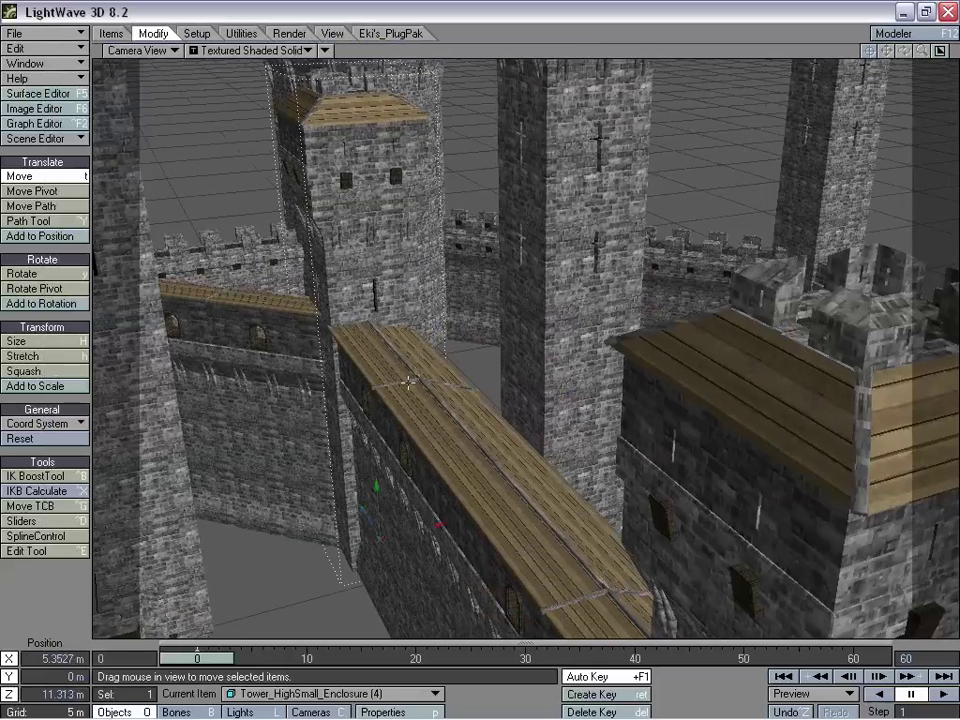
{"action": "left_click", "coordinate": [468, 492]}
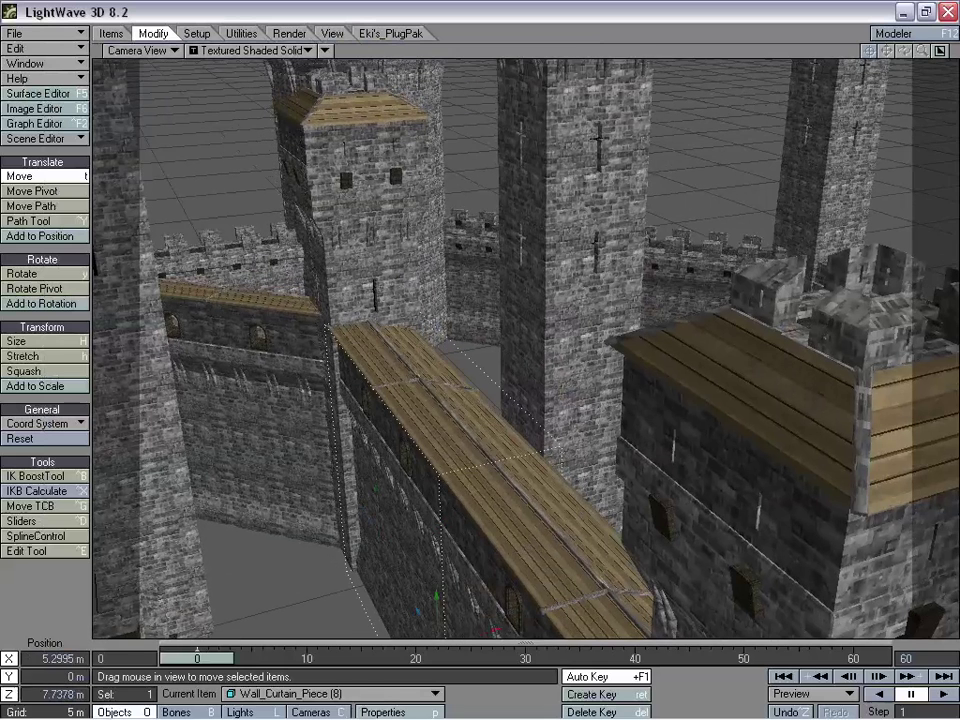
{"action": "left_click_drag", "start_coordinate": [494, 620], "coordinate": [497, 628]}
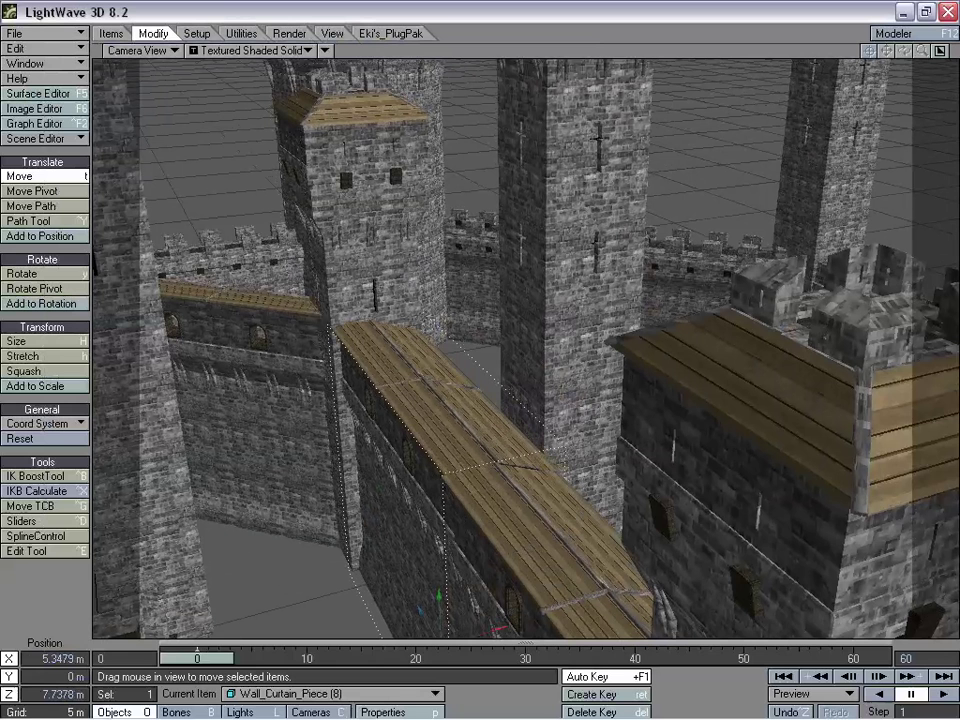
- Undo the latest sideways moves of Wall_Curtain_Piece (8), lining its roof up with the neighbouring wall piece
{"action": "left_click_drag", "start_coordinate": [497, 628], "coordinate": [499, 629]}
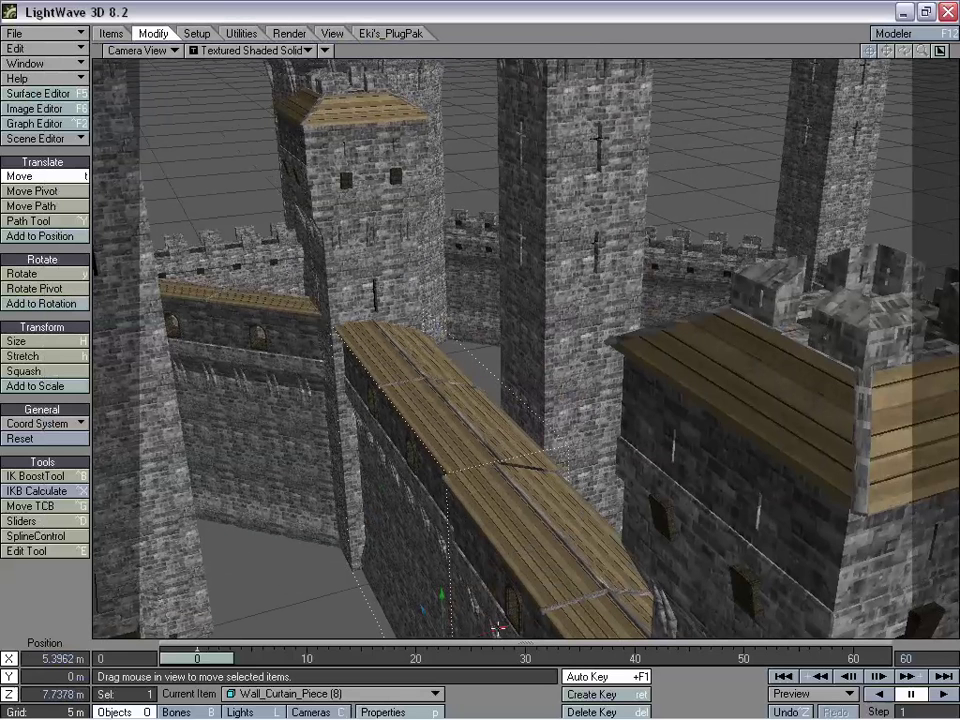
{"action": "key", "text": "ctrl+z"}
{"action": "left_click", "coordinate": [333, 279]}
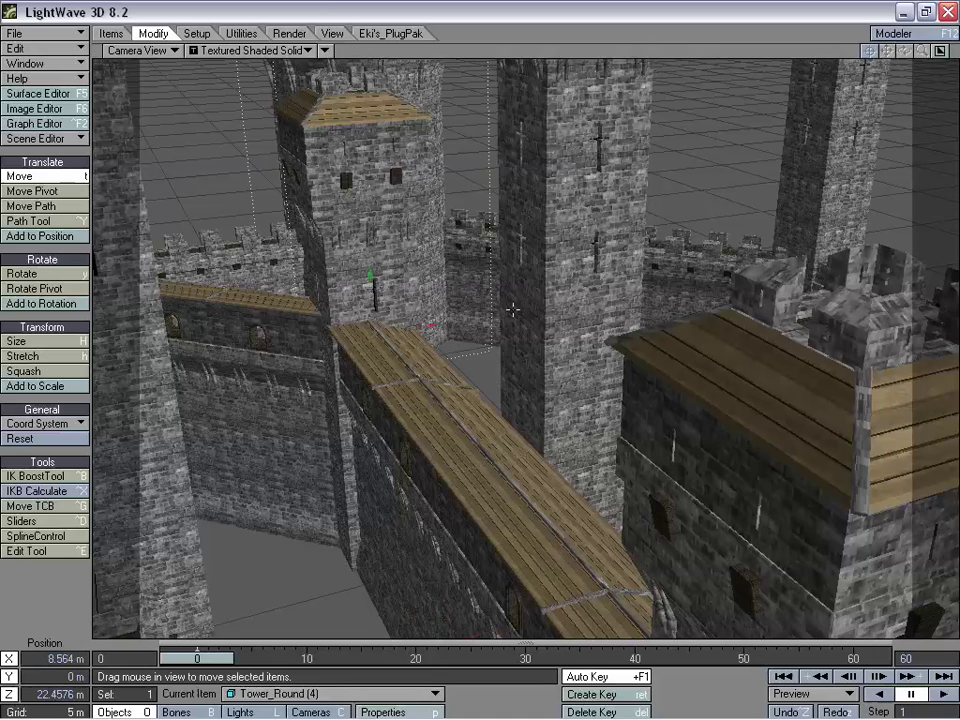
- Bring the camera closer to the roofed tower at the wall's end and select Tower_HighSmall_Enclosure (4) to check its alignment
{"action": "key", "text": "shift+c"}
{"action": "left_click_drag", "start_coordinate": [341, 631], "coordinate": [360, 519]}
{"action": "key", "text": "shift+o"}
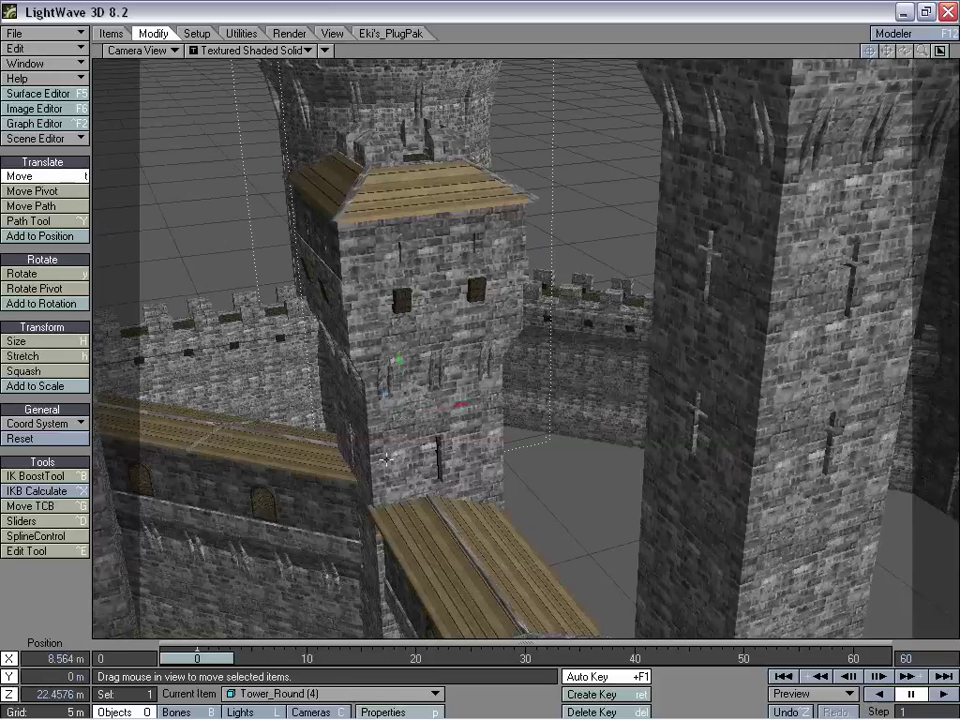
{"action": "left_click", "coordinate": [378, 607]}
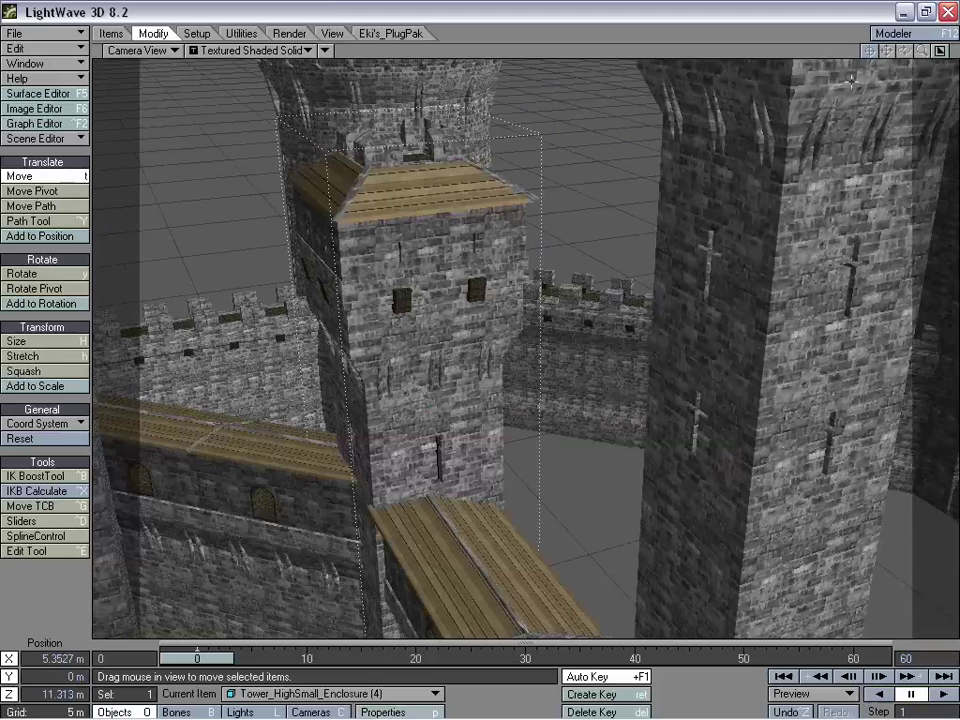
- Pull the camera back to a high overview of the whole castle, at about -33.5° heading and 20.7° pitch
{"action": "key", "text": "shift+c"}
{"action": "left_click_drag", "start_coordinate": [591, 371], "coordinate": [755, 161]}
{"action": "key", "text": "y"}
{"action": "left_click_drag", "start_coordinate": [566, 444], "coordinate": [410, 442]}
{"action": "key", "text": "t"}
{"action": "right_click_drag", "start_coordinate": [565, 430], "coordinate": [565, 499]}
{"action": "left_click_drag", "start_coordinate": [565, 499], "coordinate": [460, 510]}
{"action": "key", "text": "y"}
{"action": "key", "text": "t"}
{"action": "left_click_drag", "start_coordinate": [502, 551], "coordinate": [545, 605]}
{"action": "left_click_drag", "start_coordinate": [555, 156], "coordinate": [666, 301]}
{"action": "right_click_drag", "start_coordinate": [551, 376], "coordinate": [551, 259]}
{"action": "key", "text": "y"}
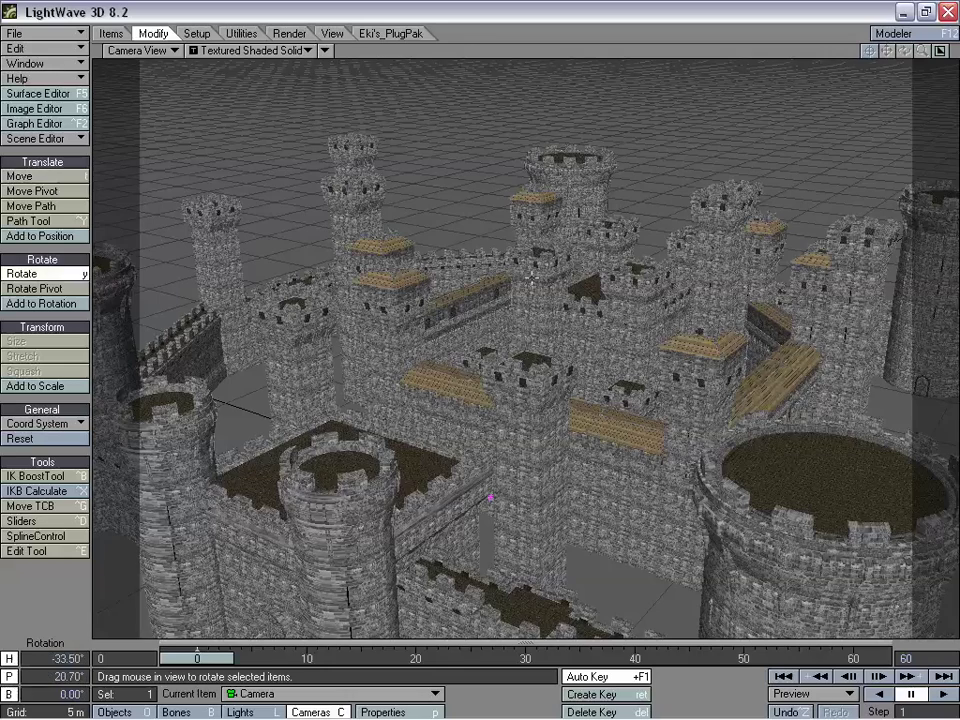
- Swing the camera round to face the large corner tower beside the gatehouse, at about X -26.07 m, Y 21.69 m, Z -28.19 m
{"action": "left_click_drag", "start_coordinate": [446, 197], "coordinate": [900, 275]}
{"action": "key", "text": "t"}
{"action": "left_click_drag", "start_coordinate": [403, 208], "coordinate": [140, 166]}
{"action": "left_click_drag", "start_coordinate": [640, 362], "coordinate": [582, 466]}
{"action": "right_click_drag", "start_coordinate": [585, 516], "coordinate": [585, 336]}
{"action": "right_click_drag", "start_coordinate": [640, 420], "coordinate": [653, 354]}
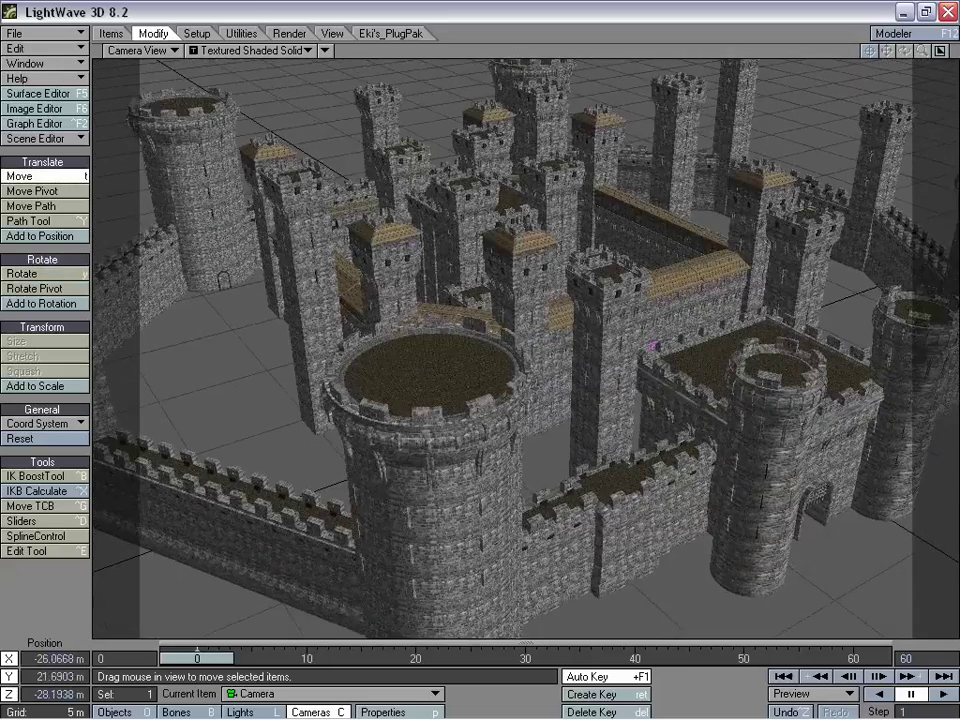
- Fly the camera past the gatehouse and down beside the corner tower's battlements, to about X -19.65 m, Y 11.02 m, Z -12.29 m
{"action": "left_click_drag", "start_coordinate": [526, 354], "coordinate": [722, 96]}
{"action": "left_click_drag", "start_coordinate": [832, 589], "coordinate": [776, 719]}
{"action": "left_click_drag", "start_coordinate": [750, 634], "coordinate": [679, 711]}
{"action": "left_click_drag", "start_coordinate": [694, 559], "coordinate": [650, 604]}
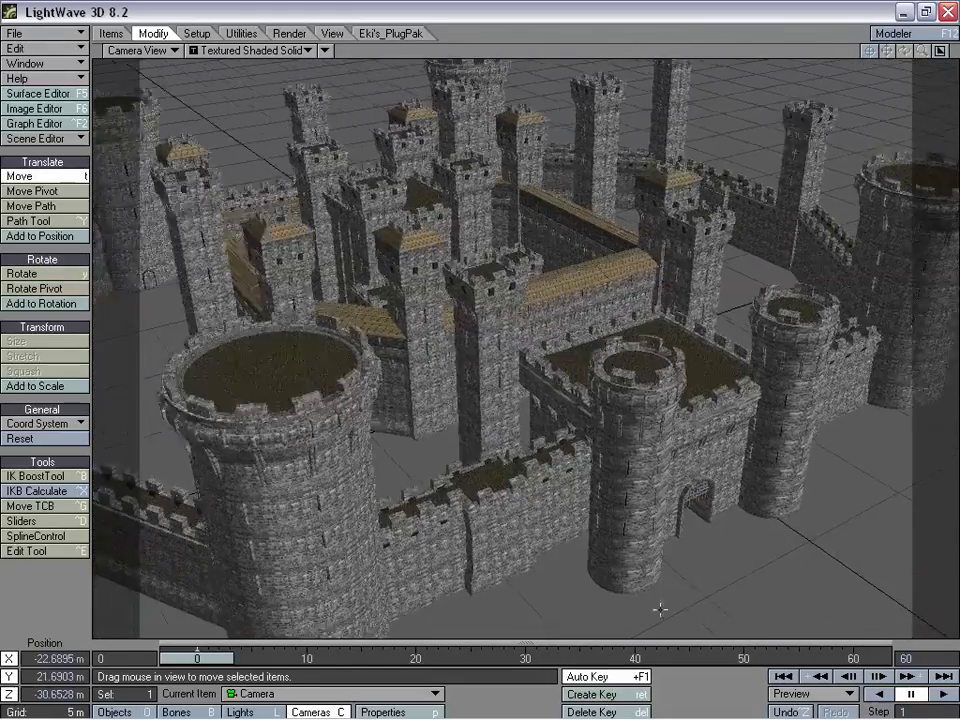
{"action": "right_click_drag", "start_coordinate": [568, 486], "coordinate": [568, 581]}
{"action": "left_click_drag", "start_coordinate": [568, 581], "coordinate": [613, 305]}
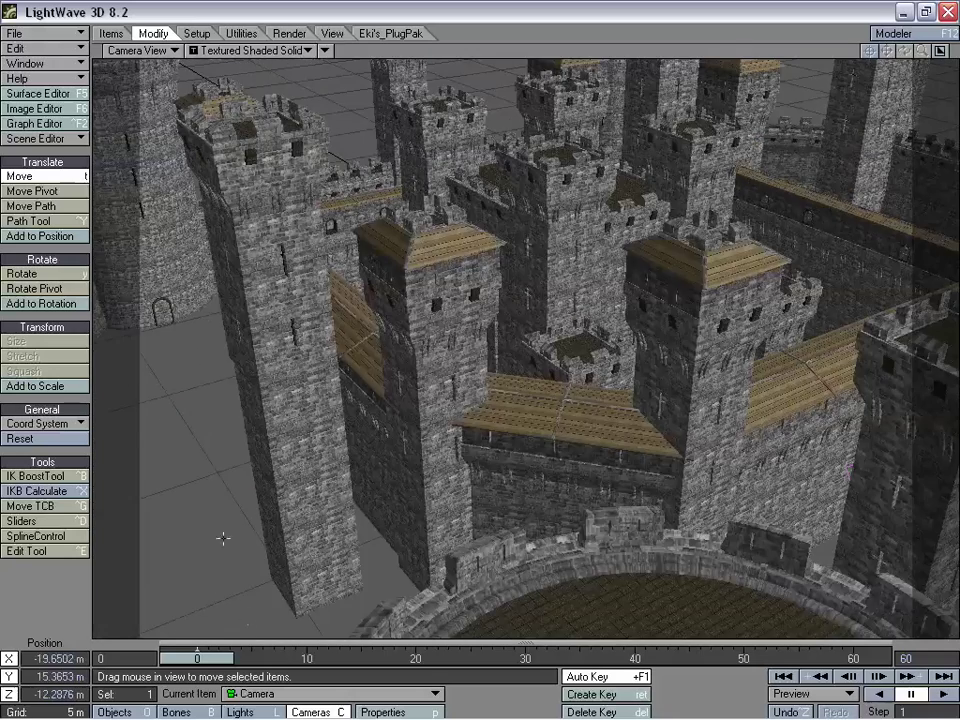
{"action": "right_click_drag", "start_coordinate": [415, 377], "coordinate": [415, 443]}
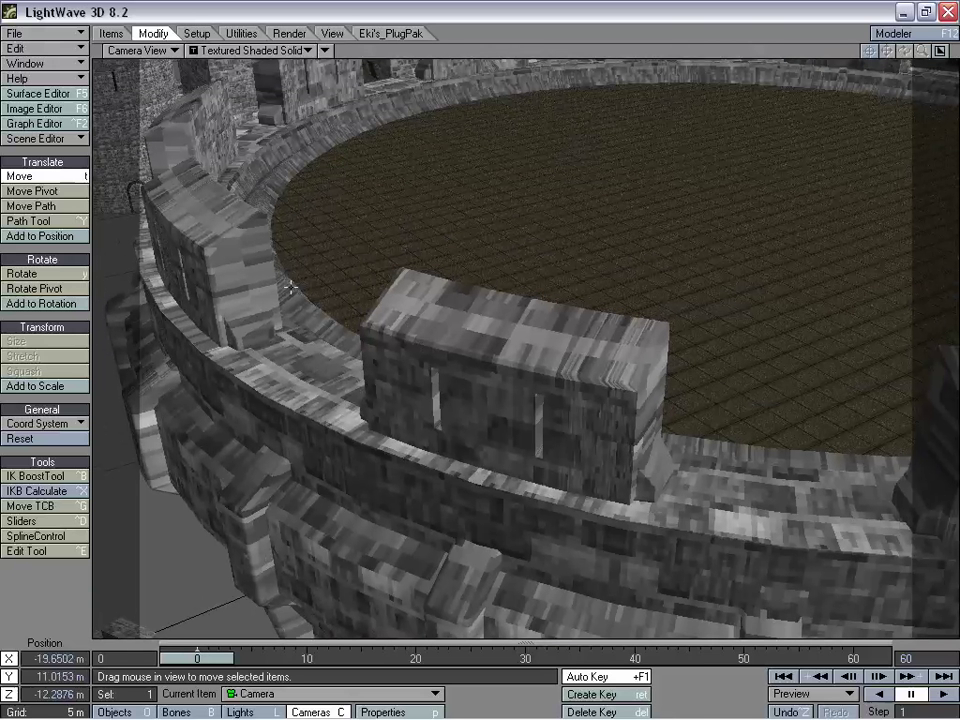
- Back the camera away to examine the gatehouse and front wall from about X -18.63 m, Y 18.04 m, Z -32.55 m
{"action": "left_click_drag", "start_coordinate": [172, 547], "coordinate": [172, 660]}
{"action": "right_click_drag", "start_coordinate": [324, 560], "coordinate": [324, 486]}
{"action": "left_click_drag", "start_coordinate": [324, 486], "coordinate": [424, 501]}
{"action": "left_click_drag", "start_coordinate": [388, 562], "coordinate": [443, 581]}
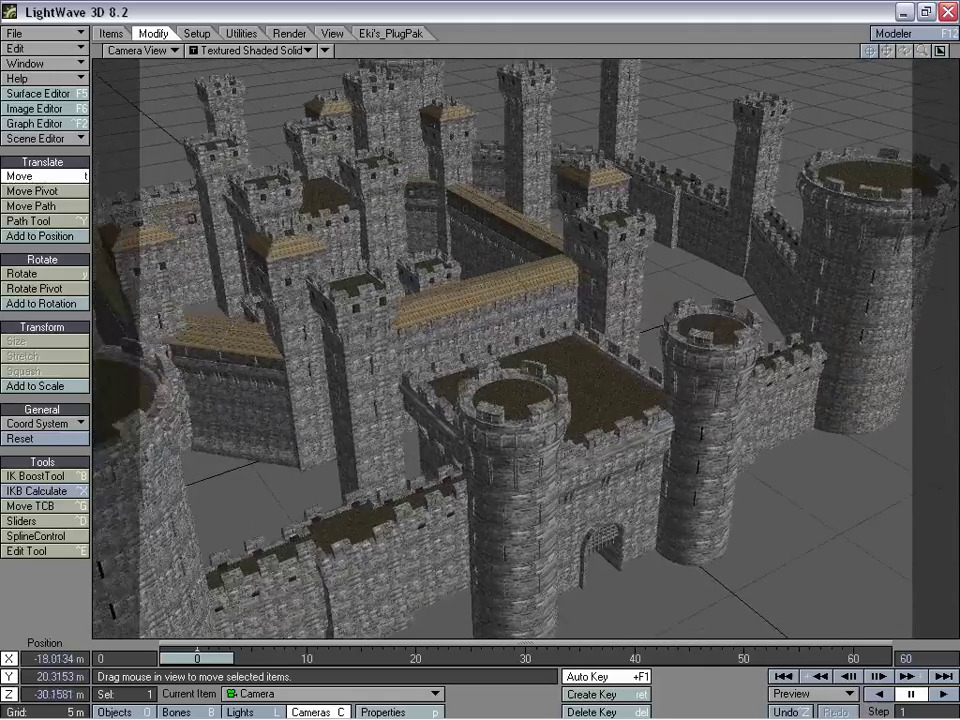
{"action": "left_click_drag", "start_coordinate": [407, 538], "coordinate": [399, 550]}
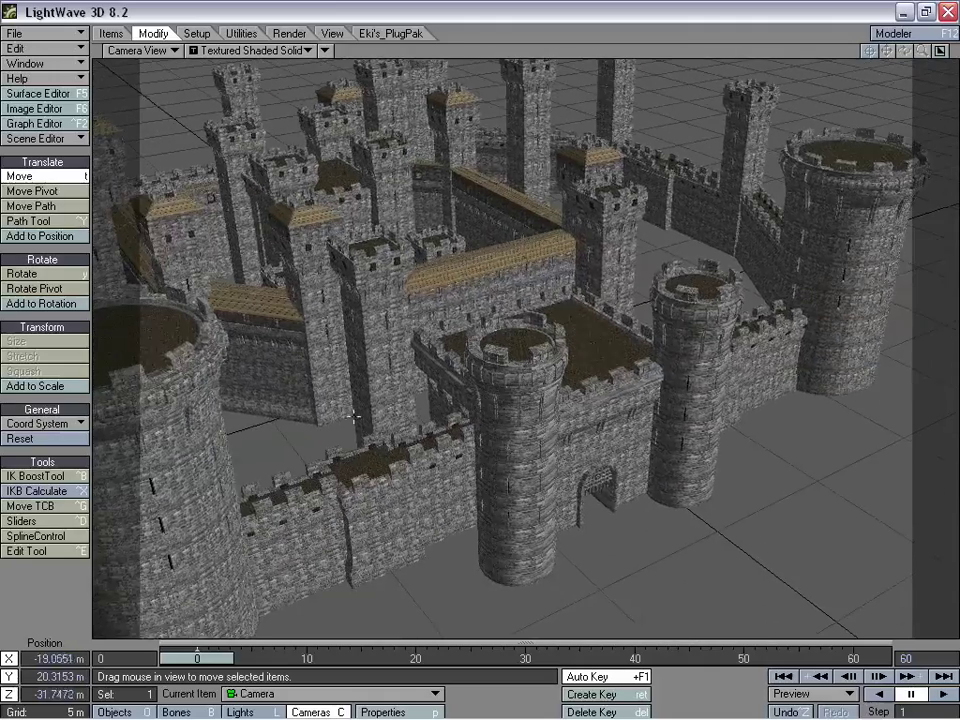
{"action": "right_click_drag", "start_coordinate": [741, 545], "coordinate": [733, 519]}
{"action": "left_click_drag", "start_coordinate": [733, 519], "coordinate": [765, 472]}
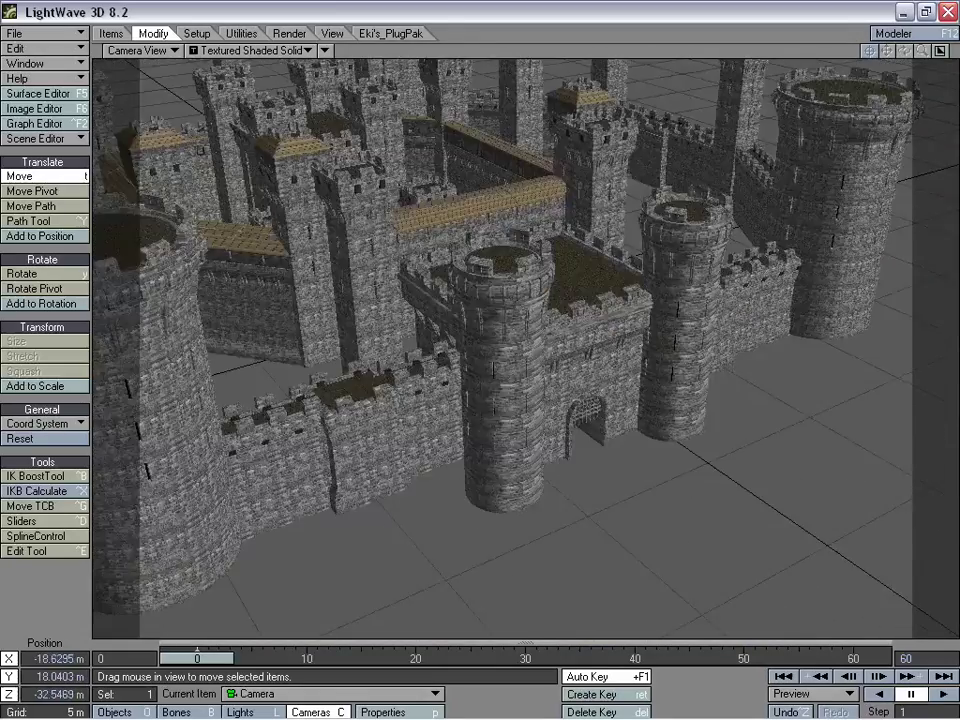
- Lower the camera and flatten its pitch to inspect the outer wall, towers and gatehouse from nearer the ground
{"action": "left_click_drag", "start_coordinate": [798, 532], "coordinate": [746, 495]}
{"action": "mouse_move", "coordinate": [746, 495]}
{"action": "right_mouse_down"}
{"action": "mouse_move", "coordinate": [746, 411]}
{"action": "mouse_move", "coordinate": [746, 490]}
{"action": "right_mouse_up"}
{"action": "key", "text": "y"}
{"action": "left_click_drag", "start_coordinate": [699, 545], "coordinate": [699, 482]}
{"action": "key", "text": "t"}
{"action": "right_click_drag", "start_coordinate": [610, 187], "coordinate": [610, 220]}
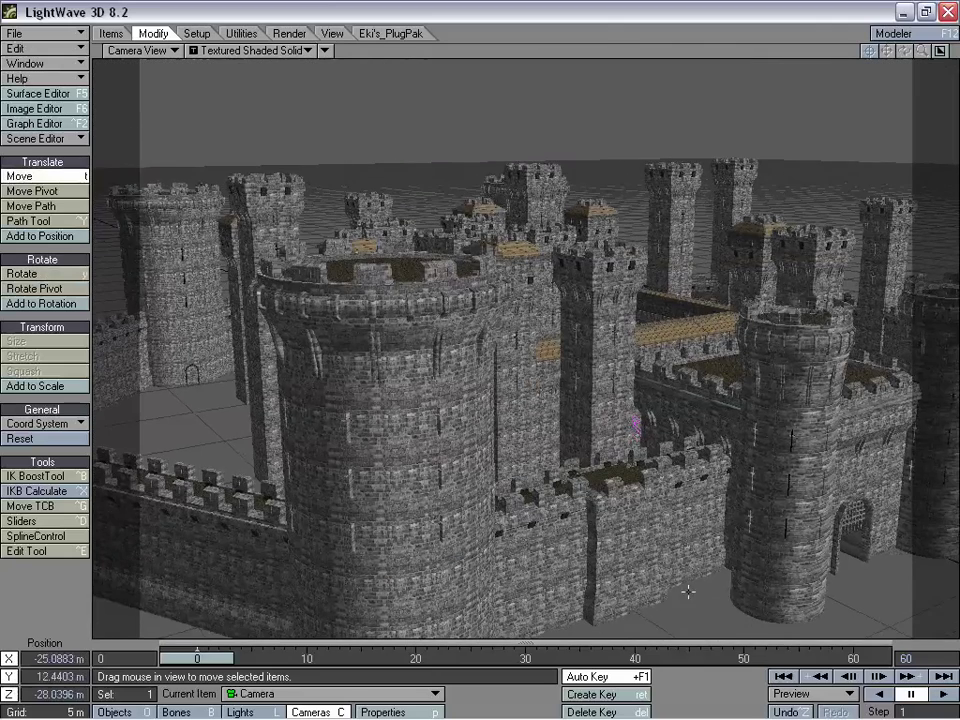
{"action": "left_click_drag", "start_coordinate": [690, 594], "coordinate": [748, 591]}
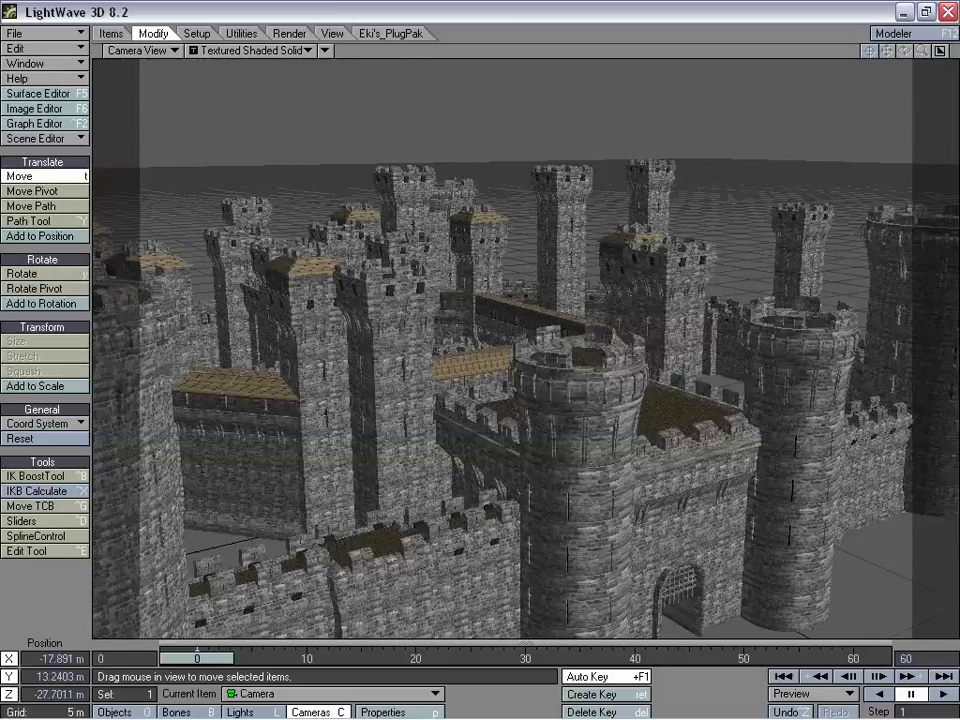
{"action": "right_click_drag", "start_coordinate": [748, 591], "coordinate": [748, 569]}
{"action": "right_click_drag", "start_coordinate": [665, 331], "coordinate": [665, 324]}
- Tilt the camera down and raise it to about X -19.78 m, Y 23.97 m, Z -35.88 m, framing the whole castle
{"action": "key", "text": "y"}
{"action": "left_click_drag", "start_coordinate": [665, 324], "coordinate": [599, 411]}
{"action": "key", "text": "t"}
{"action": "right_click_drag", "start_coordinate": [599, 411], "coordinate": [599, 347]}
{"action": "right_click_drag", "start_coordinate": [663, 453], "coordinate": [585, 592]}
{"action": "left_click_drag", "start_coordinate": [521, 557], "coordinate": [530, 584]}
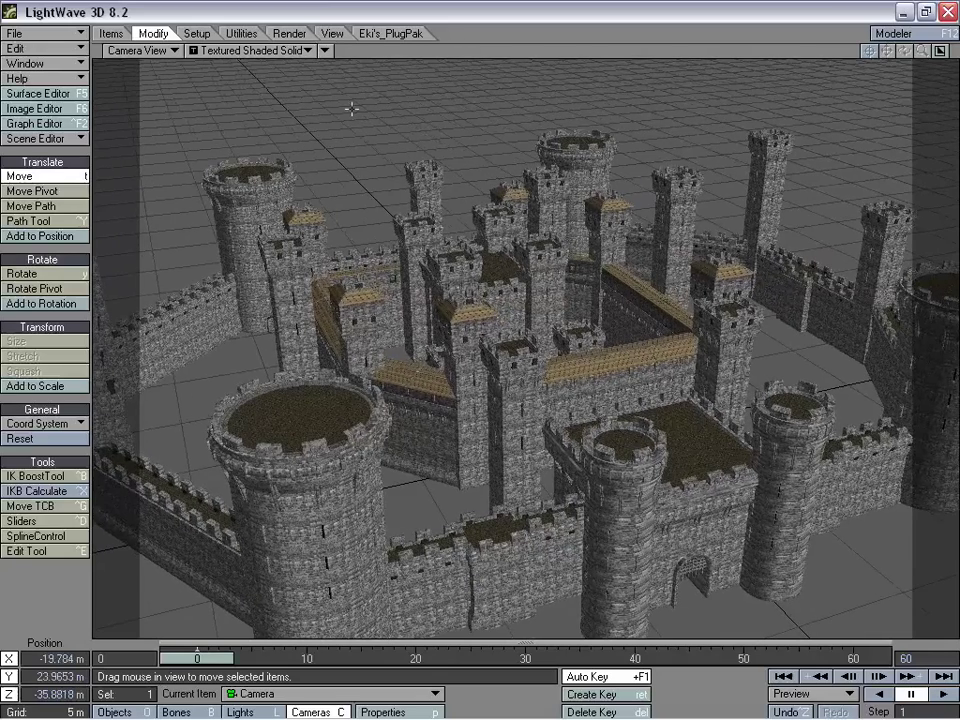
- Render the current frame of the castle overview and close the finished image
{"action": "left_click", "coordinate": [289, 33]}
{"action": "left_click", "coordinate": [37, 244]}
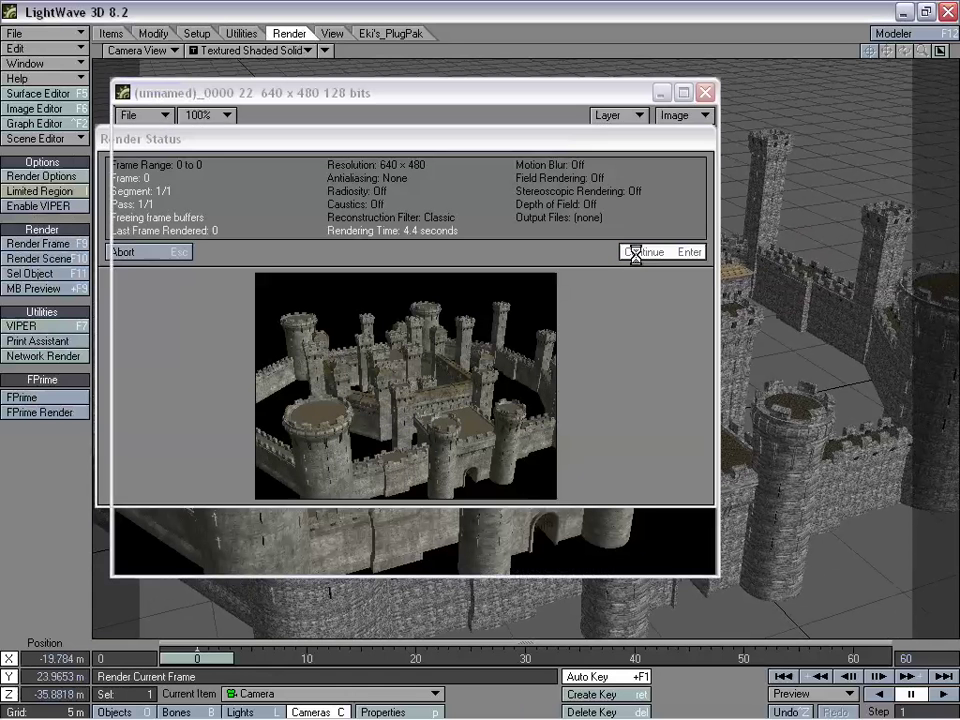
{"action": "left_click", "coordinate": [644, 252]}
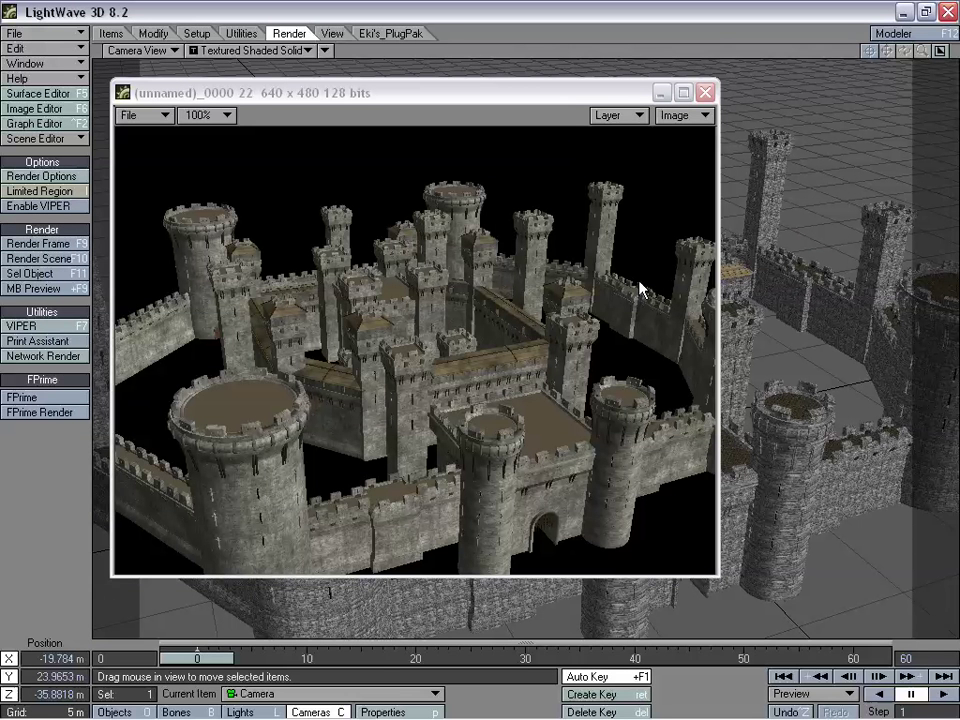
{"action": "left_click", "coordinate": [706, 93]}
- Move the camera over the corner tower's top to about X -16.38 m, Y 13.32 m, Z -14.81 m, facing the inner towers
{"action": "left_click_drag", "start_coordinate": [381, 448], "coordinate": [395, 321]}
{"action": "right_click_drag", "start_coordinate": [395, 322], "coordinate": [424, 463]}
{"action": "left_click_drag", "start_coordinate": [629, 636], "coordinate": [629, 586]}
{"action": "right_click_drag", "start_coordinate": [642, 526], "coordinate": [642, 499]}
{"action": "left_click_drag", "start_coordinate": [632, 526], "coordinate": [645, 487]}
{"action": "mouse_move", "coordinate": [625, 510]}
{"action": "right_mouse_down"}
{"action": "mouse_move", "coordinate": [625, 531]}
{"action": "mouse_move", "coordinate": [625, 503]}
{"action": "right_mouse_up"}
{"action": "mouse_move", "coordinate": [625, 503]}
{"action": "left_mouse_down"}
{"action": "mouse_move", "coordinate": [624, 542]}
{"action": "mouse_move", "coordinate": [636, 525]}
{"action": "mouse_move", "coordinate": [626, 525]}
{"action": "left_mouse_up"}
- Render the close-up frame of the inner towers and curtain wall roofs, closing the image after viewing it
{"action": "left_click", "coordinate": [45, 243]}
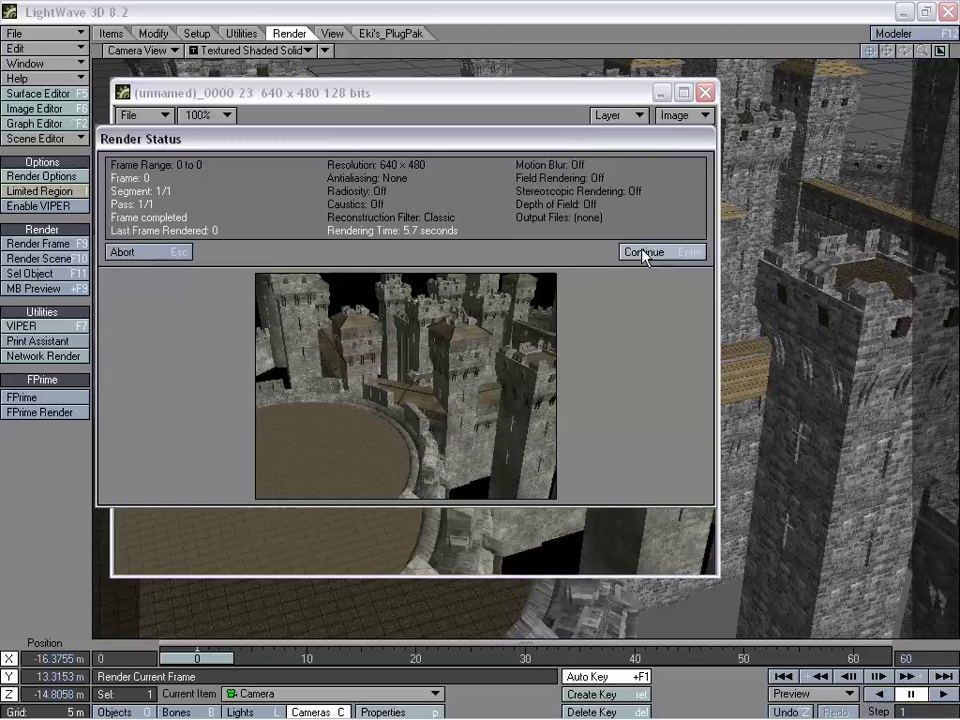
{"action": "left_click", "coordinate": [643, 252]}
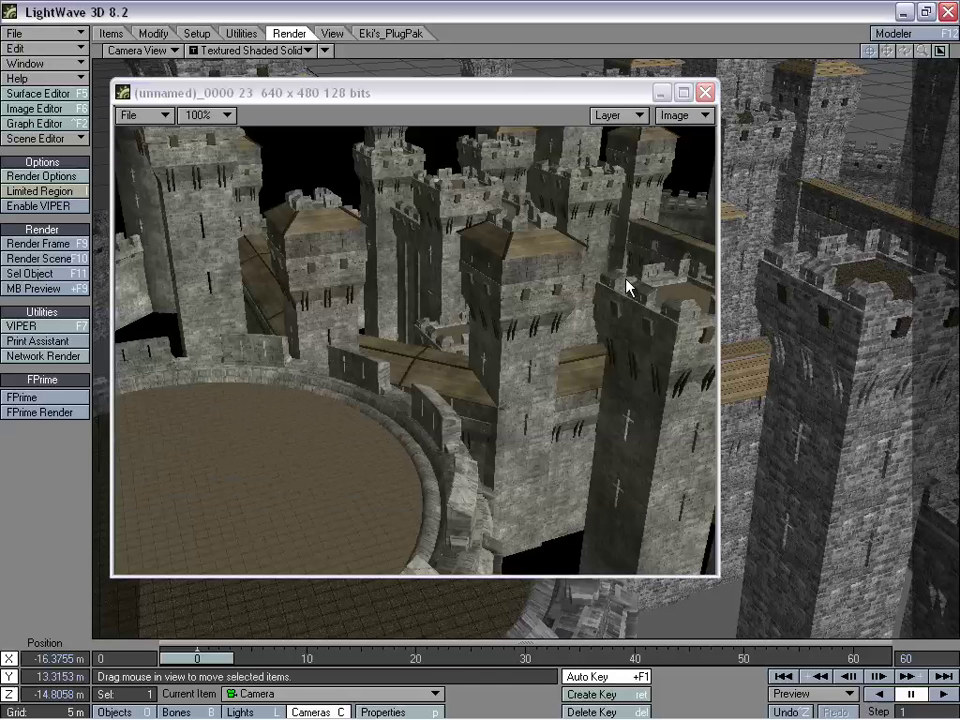
{"action": "left_click", "coordinate": [705, 93]}
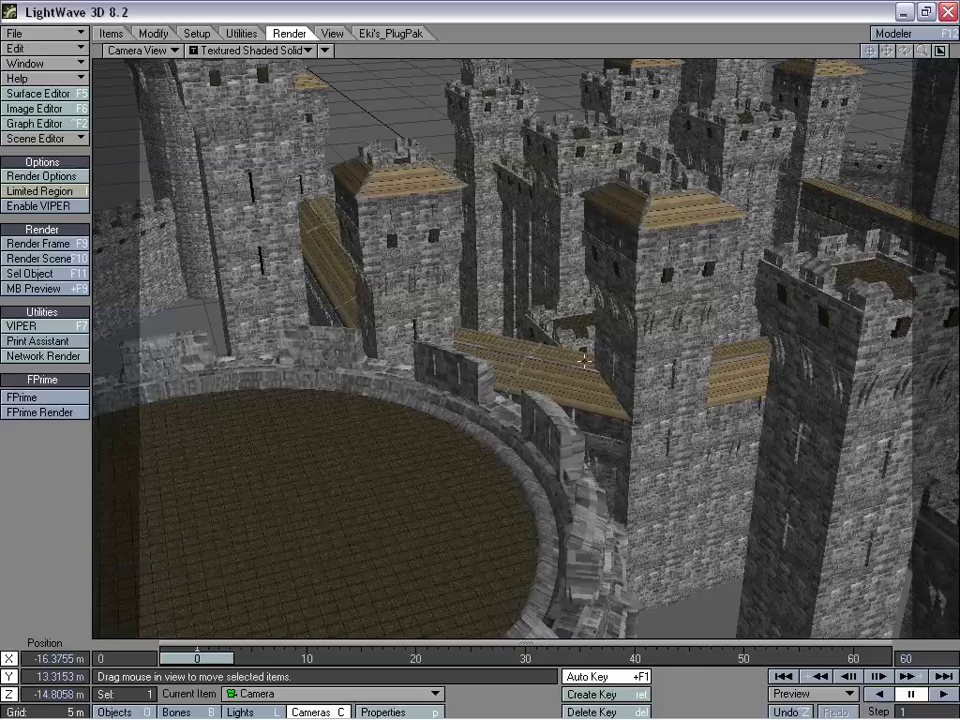
- Pull the camera back to the full castle and bring it in to about X -18.31 m, Y 19.47 m, Z -24.51 m
{"action": "mouse_move", "coordinate": [714, 590]}
{"action": "left_mouse_down"}
{"action": "mouse_move", "coordinate": [702, 672]}
{"action": "mouse_move", "coordinate": [672, 716]}
{"action": "mouse_move", "coordinate": [718, 589]}
{"action": "left_mouse_up"}
{"action": "right_click_drag", "start_coordinate": [709, 535], "coordinate": [709, 437]}
{"action": "left_click_drag", "start_coordinate": [433, 203], "coordinate": [397, 173]}
{"action": "right_click_drag", "start_coordinate": [512, 533], "coordinate": [492, 560]}
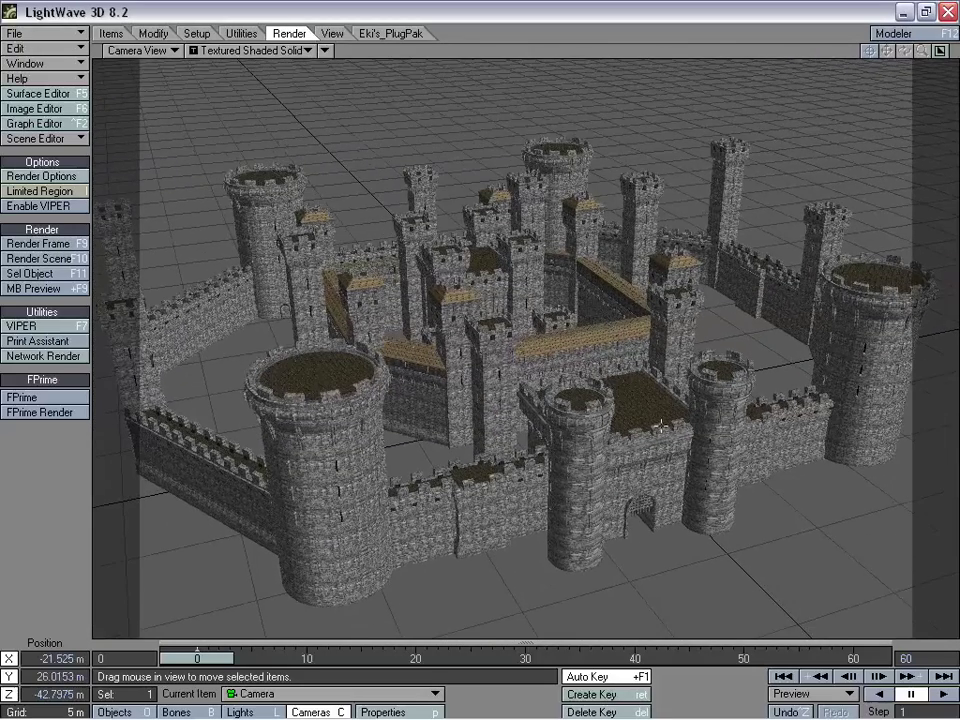
{"action": "left_click_drag", "start_coordinate": [783, 569], "coordinate": [784, 572]}
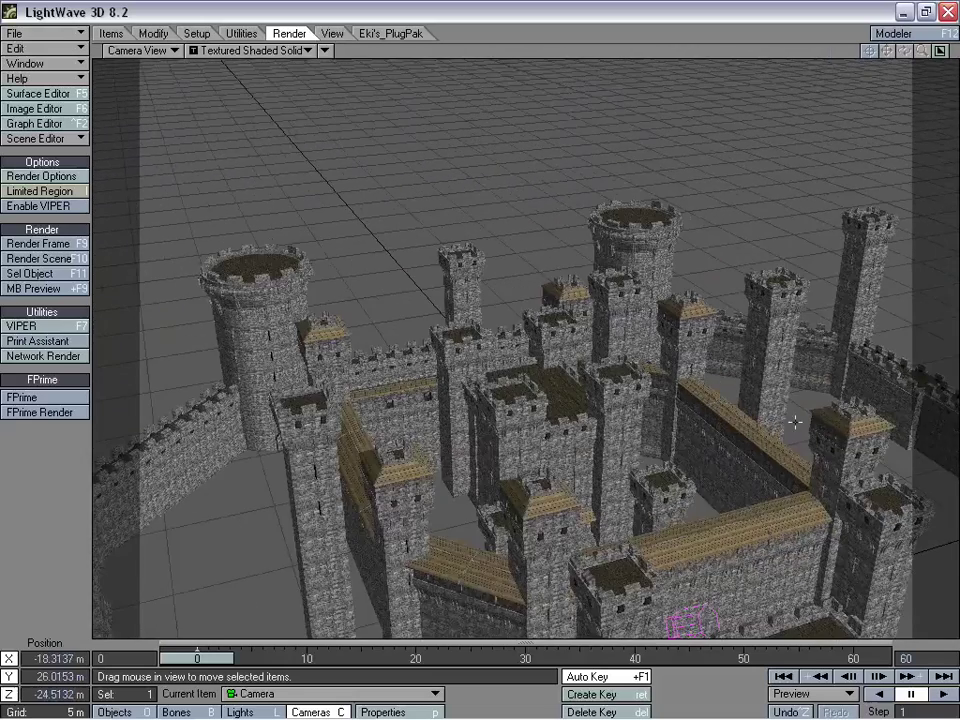
{"action": "right_click_drag", "start_coordinate": [734, 212], "coordinate": [734, 448]}
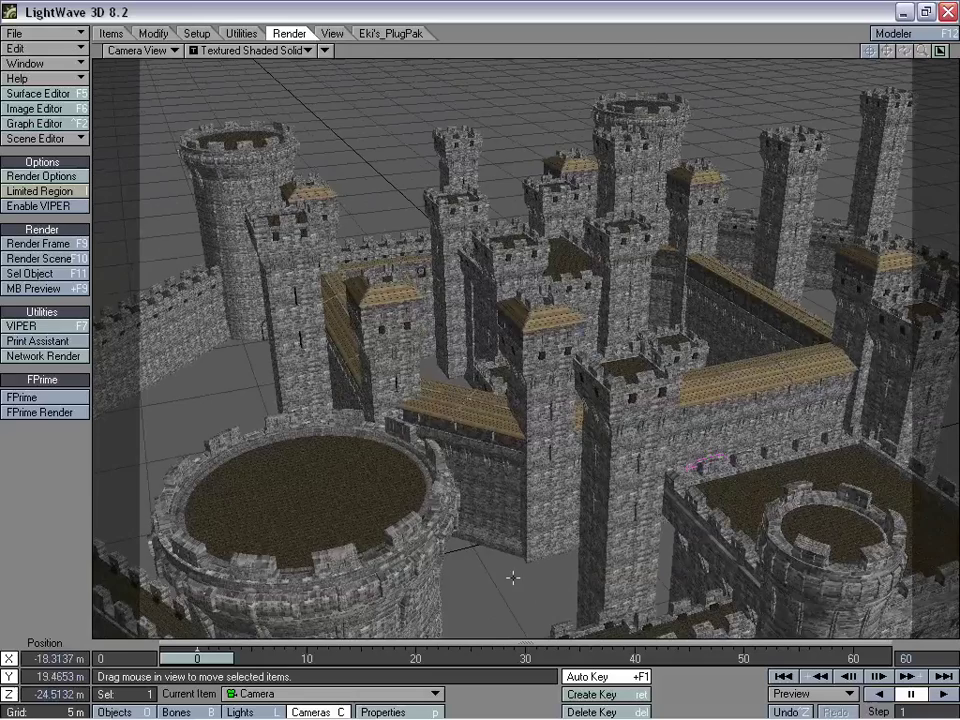